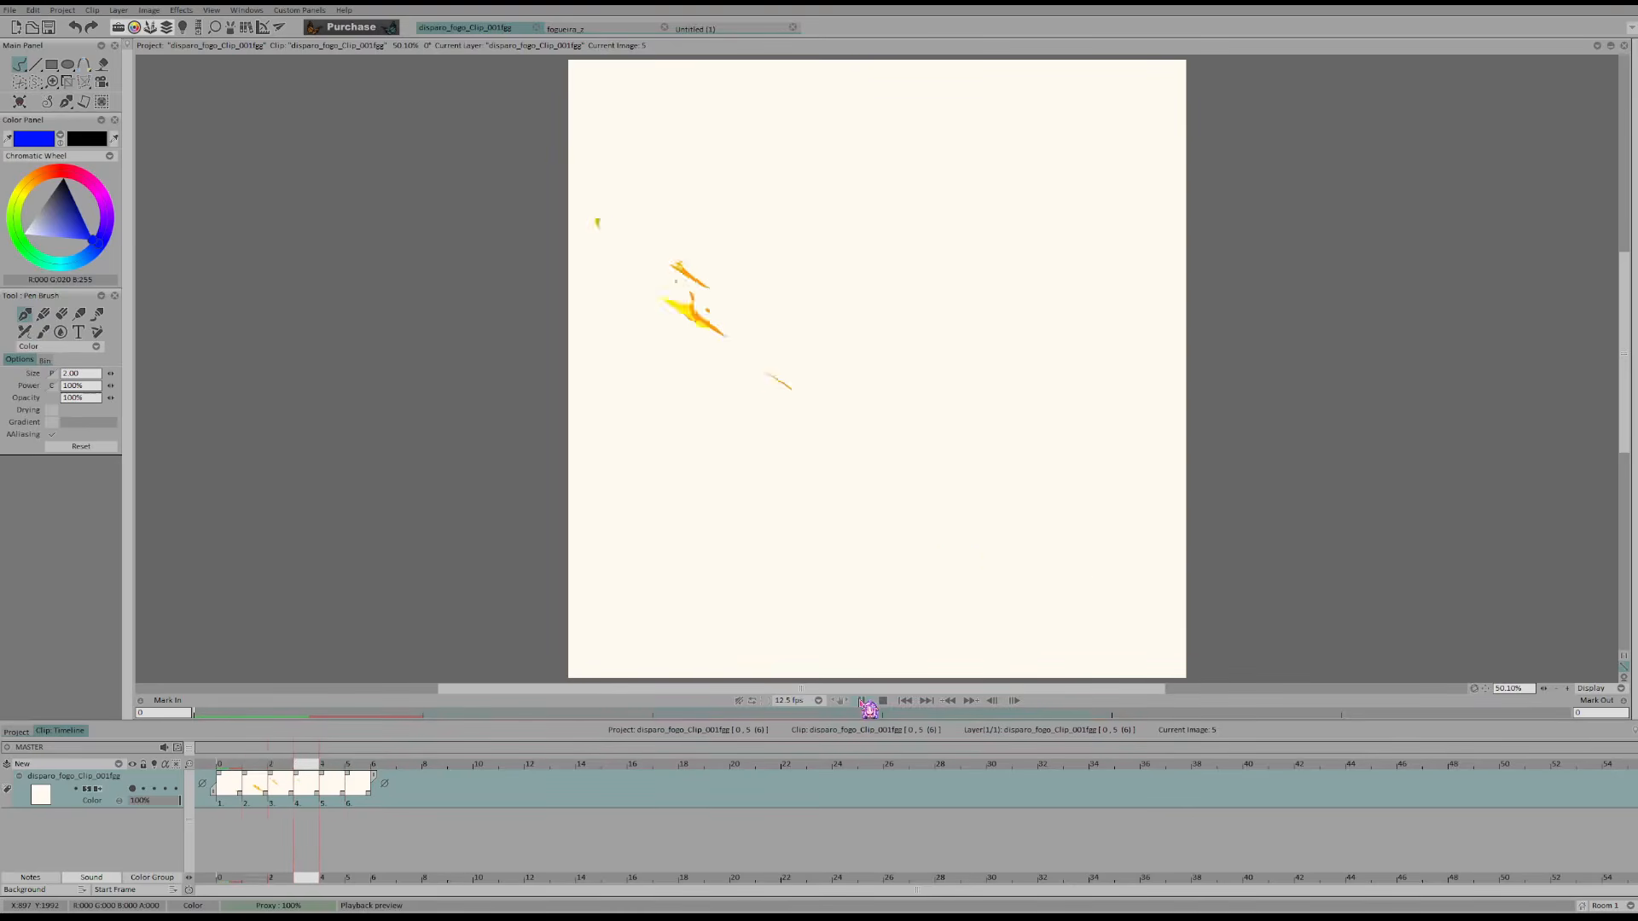
Stop the playback and step through the opening images of the fire animation
click(864, 701)
click(232, 764)
key(Right)
key(Right)
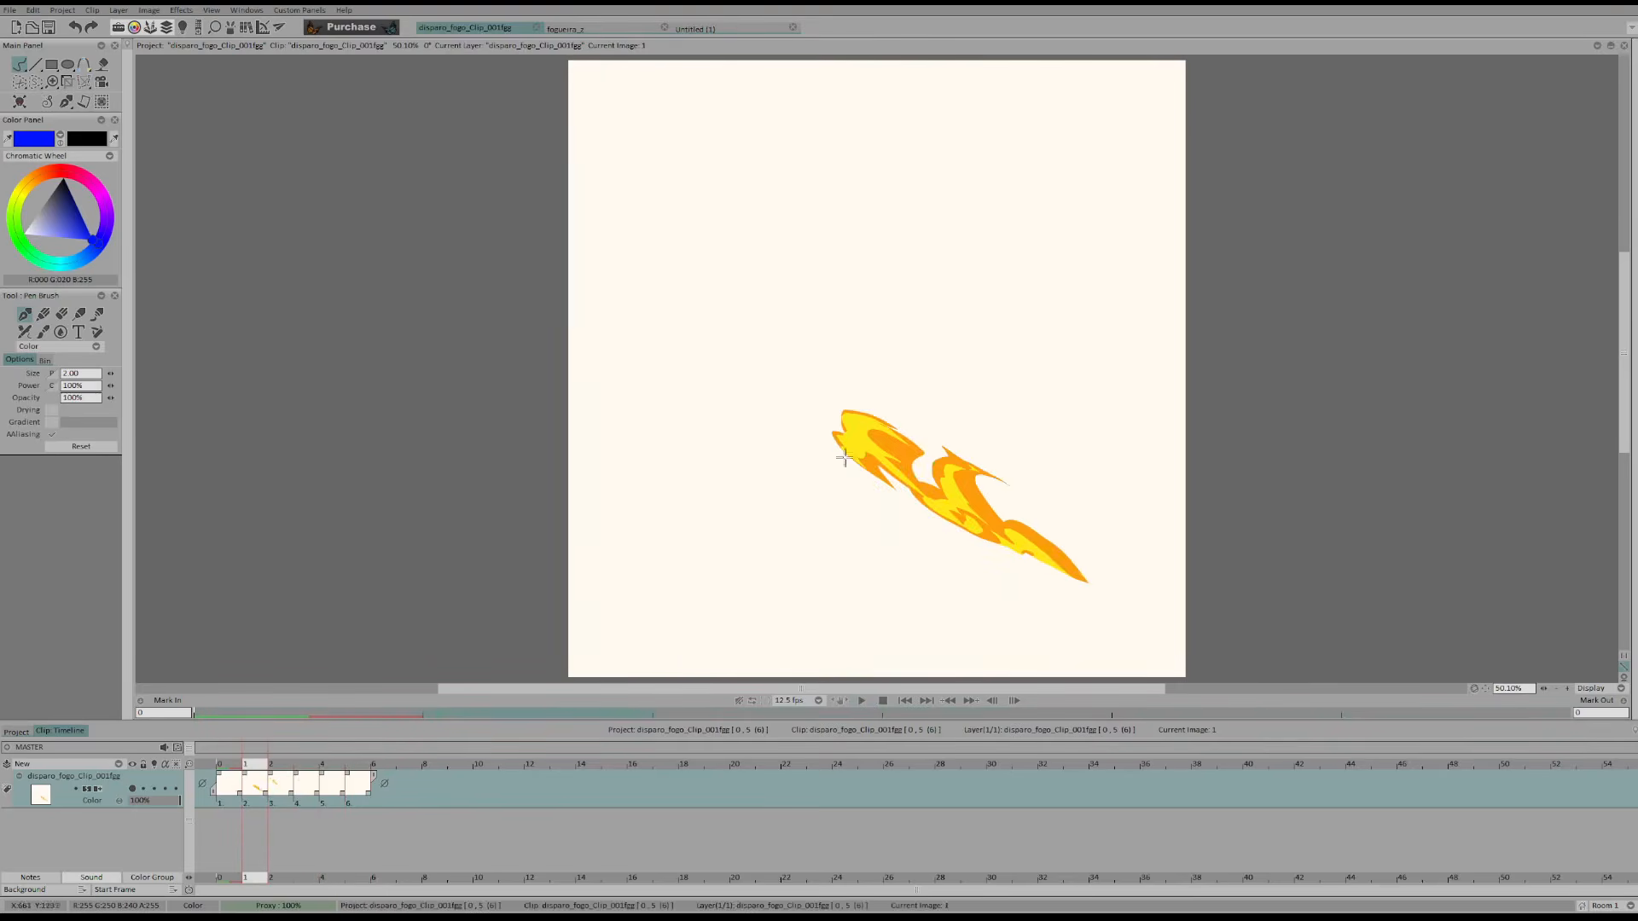
key(Left)
key(Left)
Add a new Background layer and place it above the fire layer
click(103, 765)
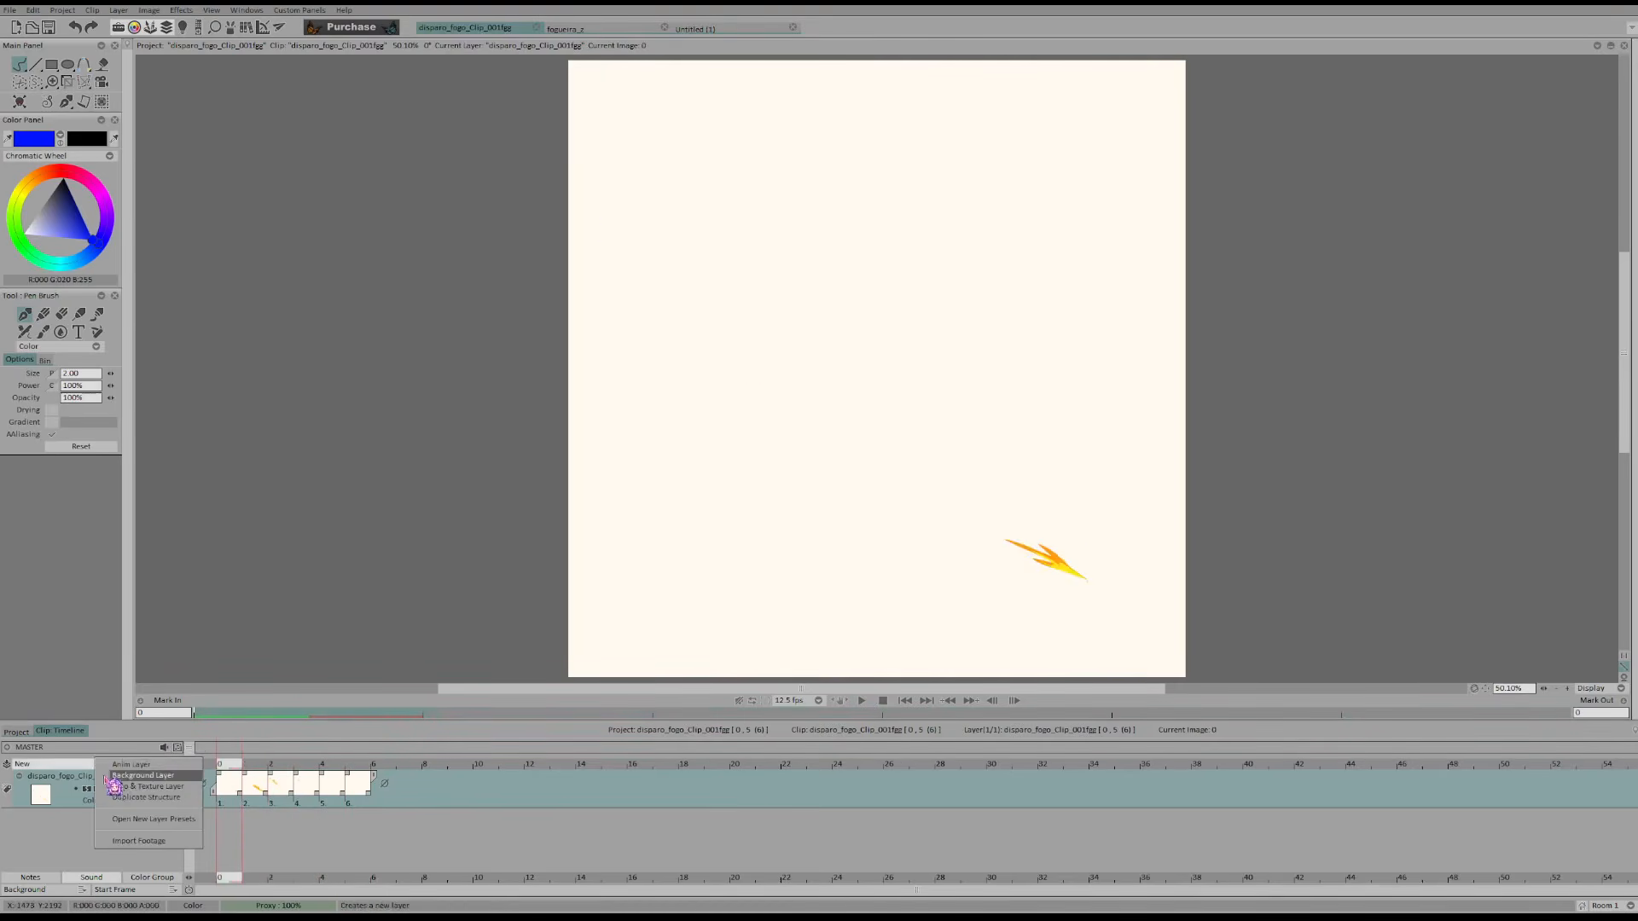
click(112, 791)
drag(115, 817, 110, 765)
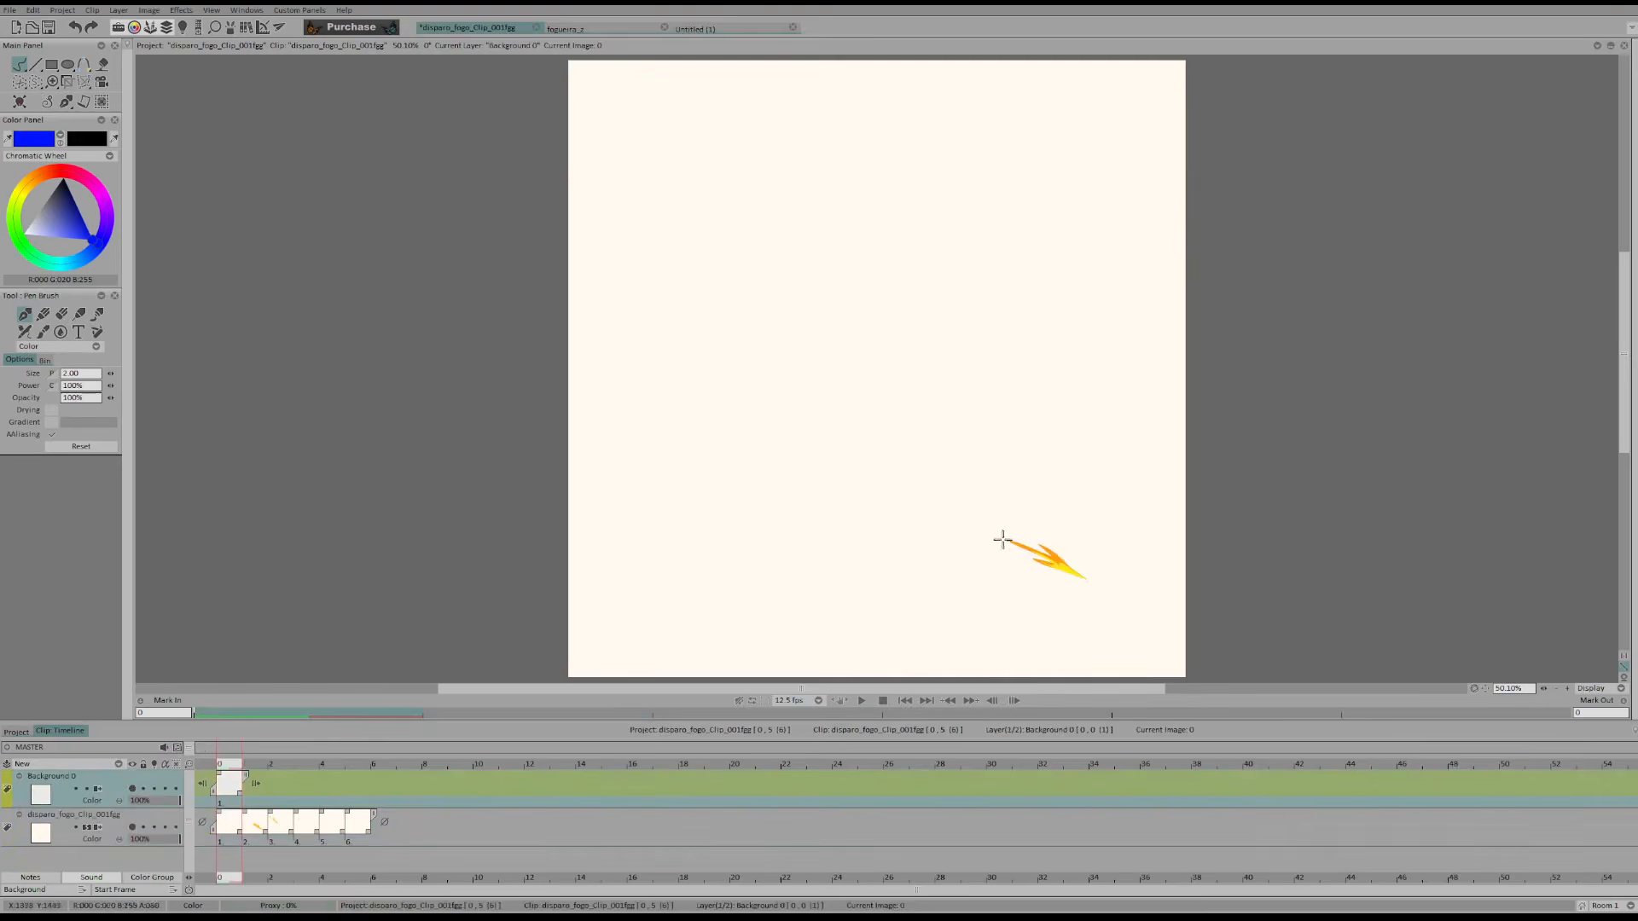
Mark the flame's leading edge with a short blue diagonal line for each of images 0, 1 and 2
drag(1017, 519, 984, 567)
key(Right)
drag(846, 413, 810, 464)
key(Right)
drag(636, 223, 581, 279)
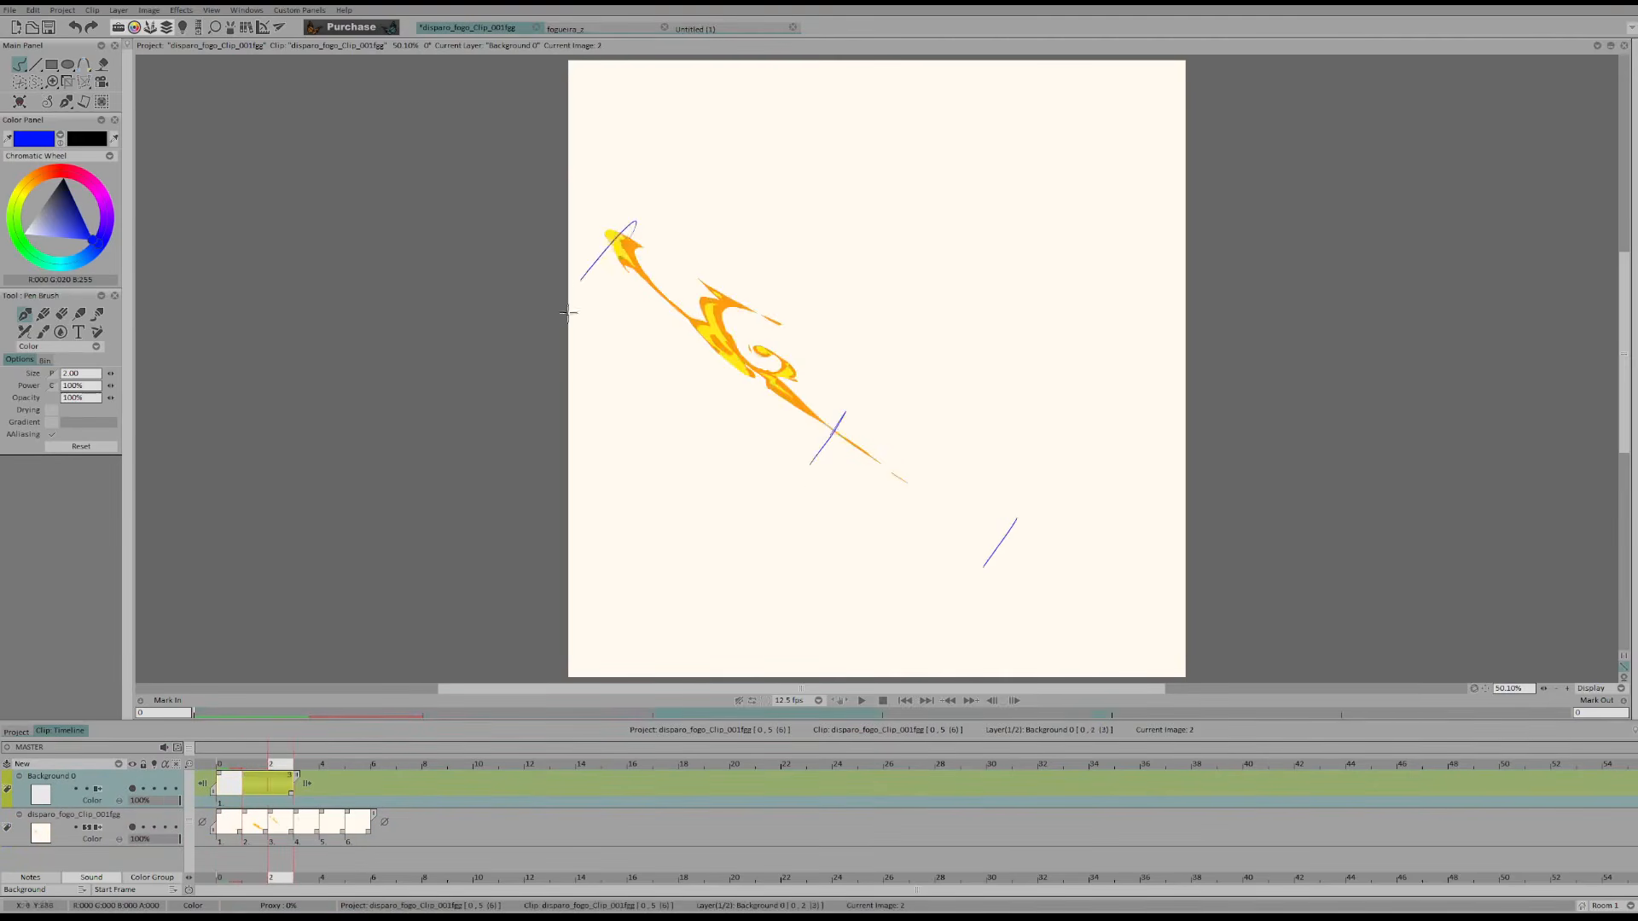
Step back and forth through the fire images to compare the flame's travel with the blue spacing marks
key(Right)
key(Left)
key(Left)
key(Left)
key(Left)
key(Right)
key(Right)
key(Right)
key(Right)
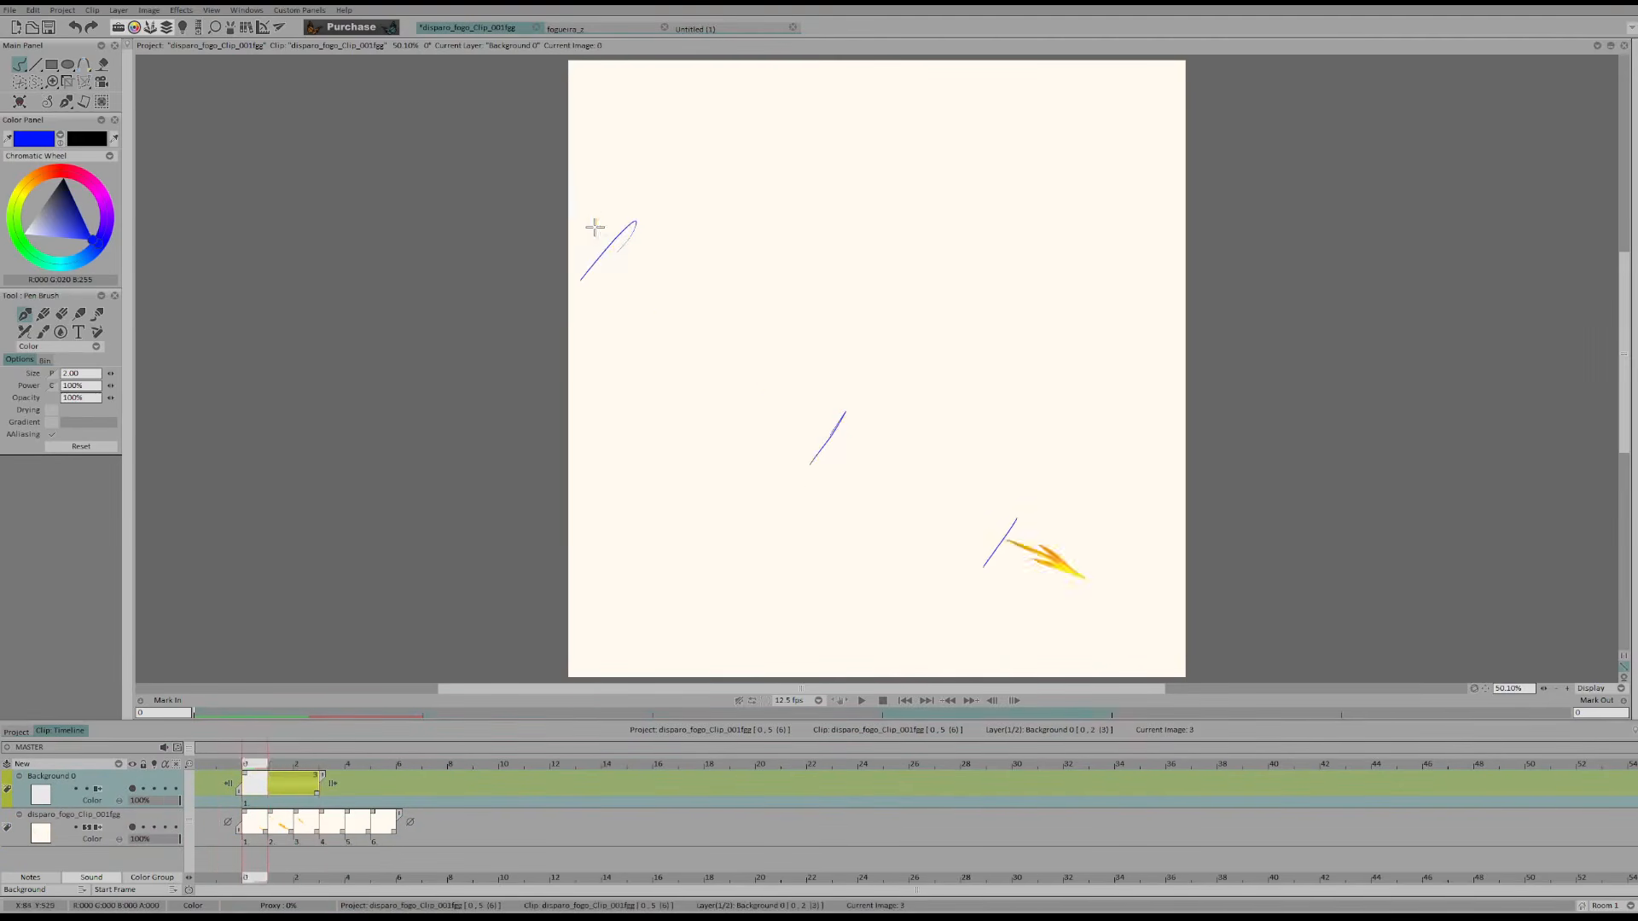
key(Left)
key(Left)
key(Left)
key(Right)
key(Right)
key(Right)
click(287, 790)
key(Right)
key(Right)
key(Left)
Try marking the position of the dissipating flame, and undo all the blue spacing marks on the Background layer
key(Right)
key(Right)
key(Right)
key(Left)
key(Left)
mouse_move(670, 321)
mouse_down()
mouse_move(701, 283)
mouse_move(646, 254)
mouse_up()
key(Right)
key(Left)
key(Right)
key(ctrl+z)
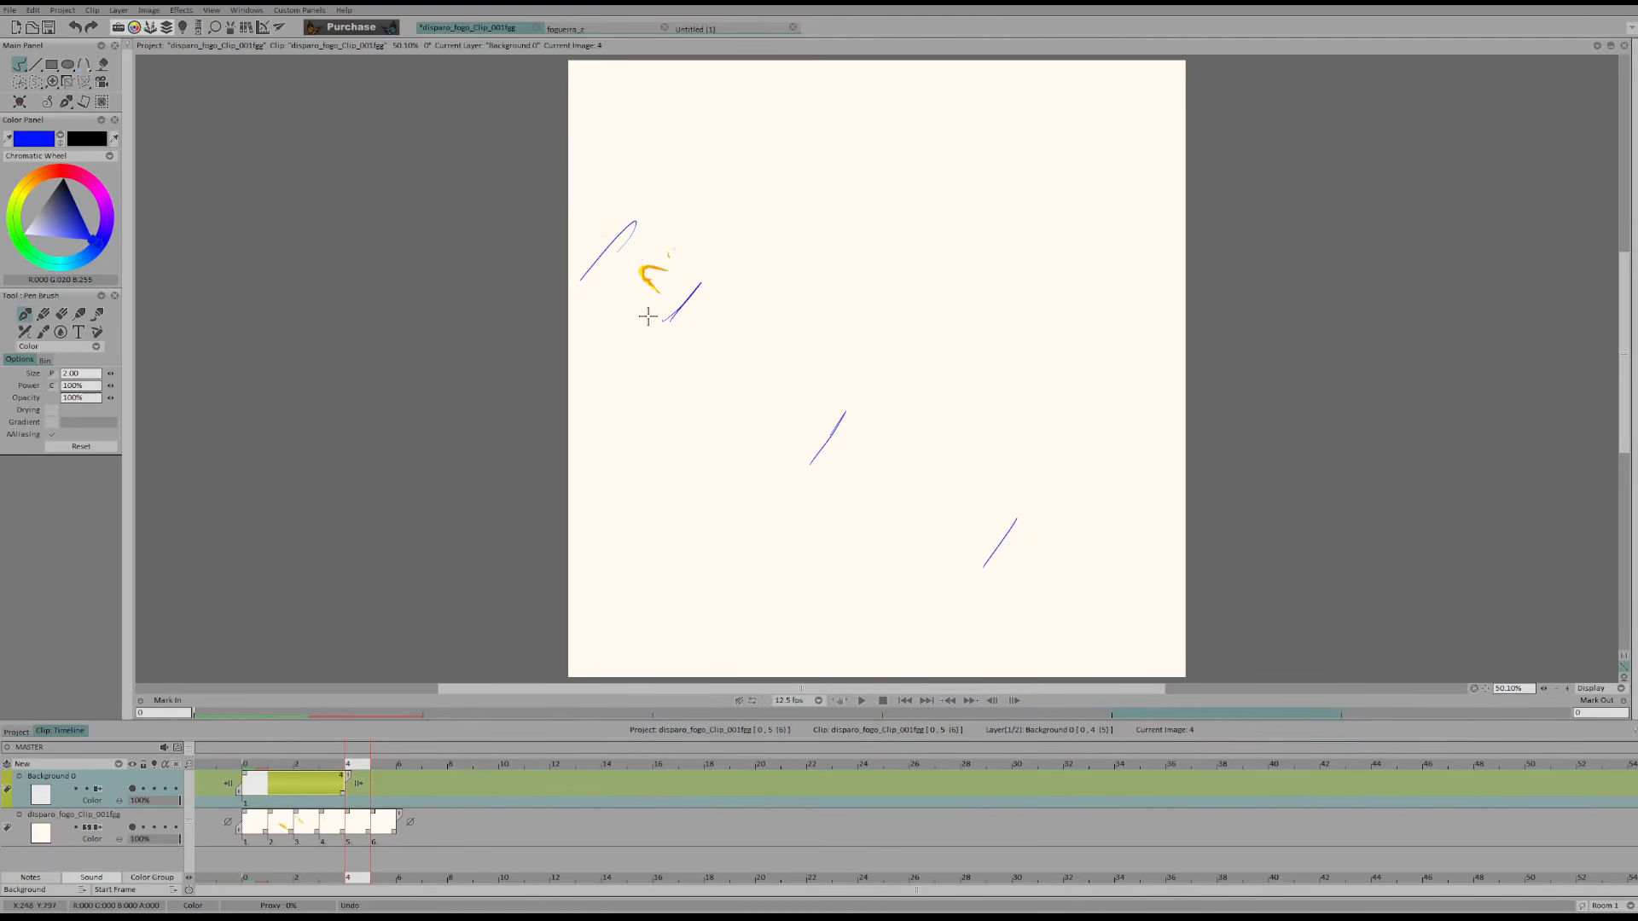
key(Left)
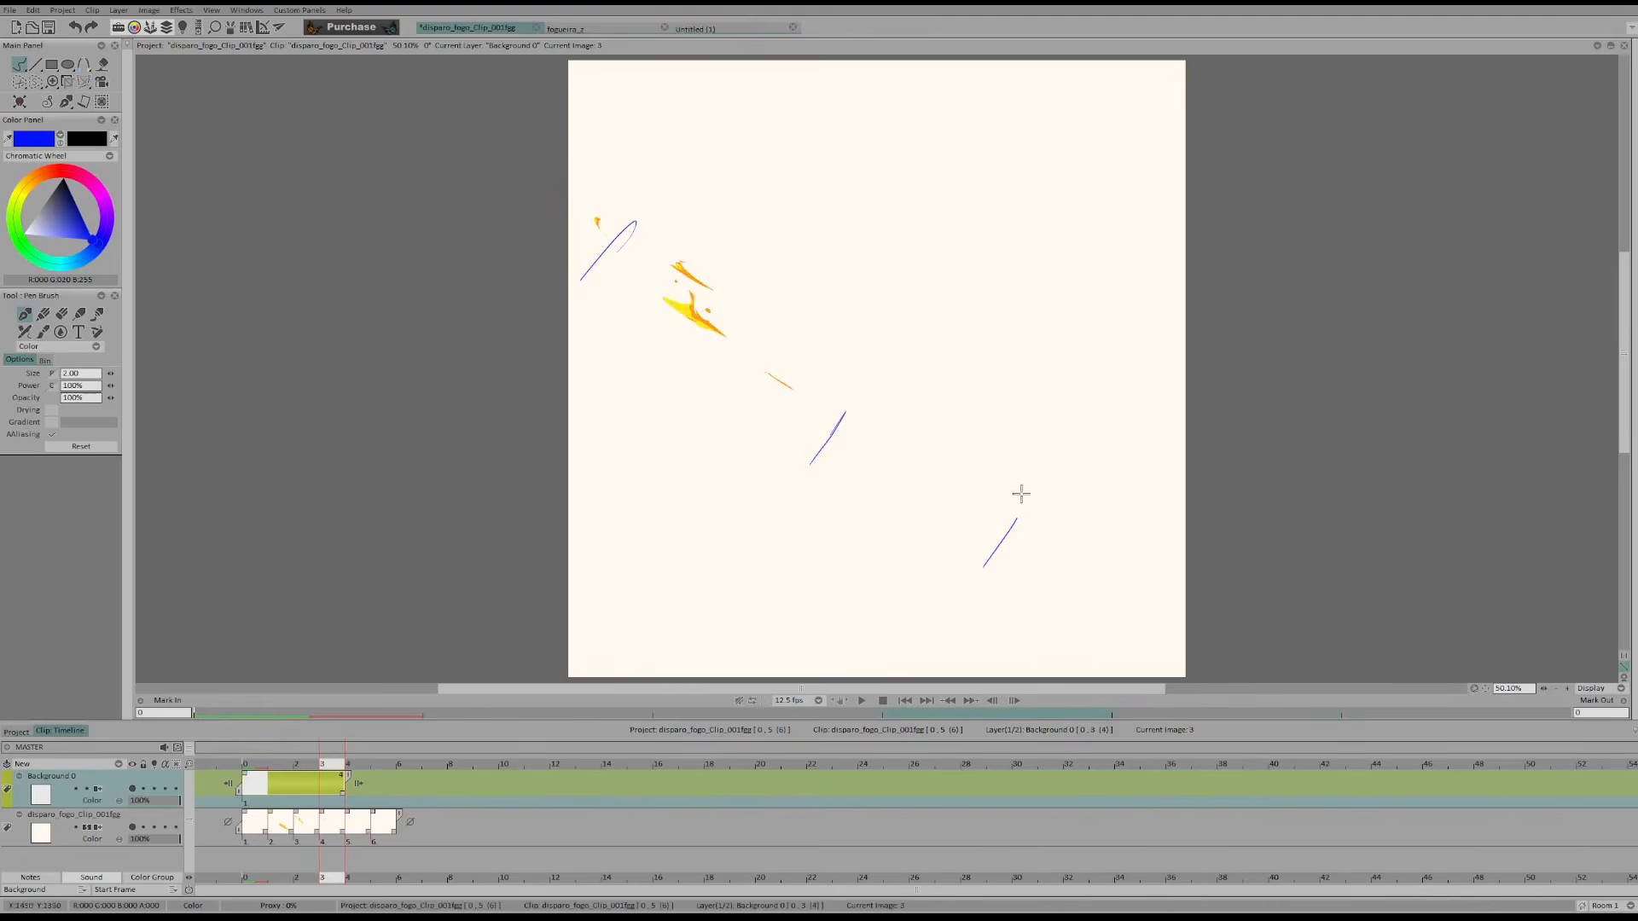
key(Left)
key(Left)
key(Left)
key(ctrl+z)
key(Right)
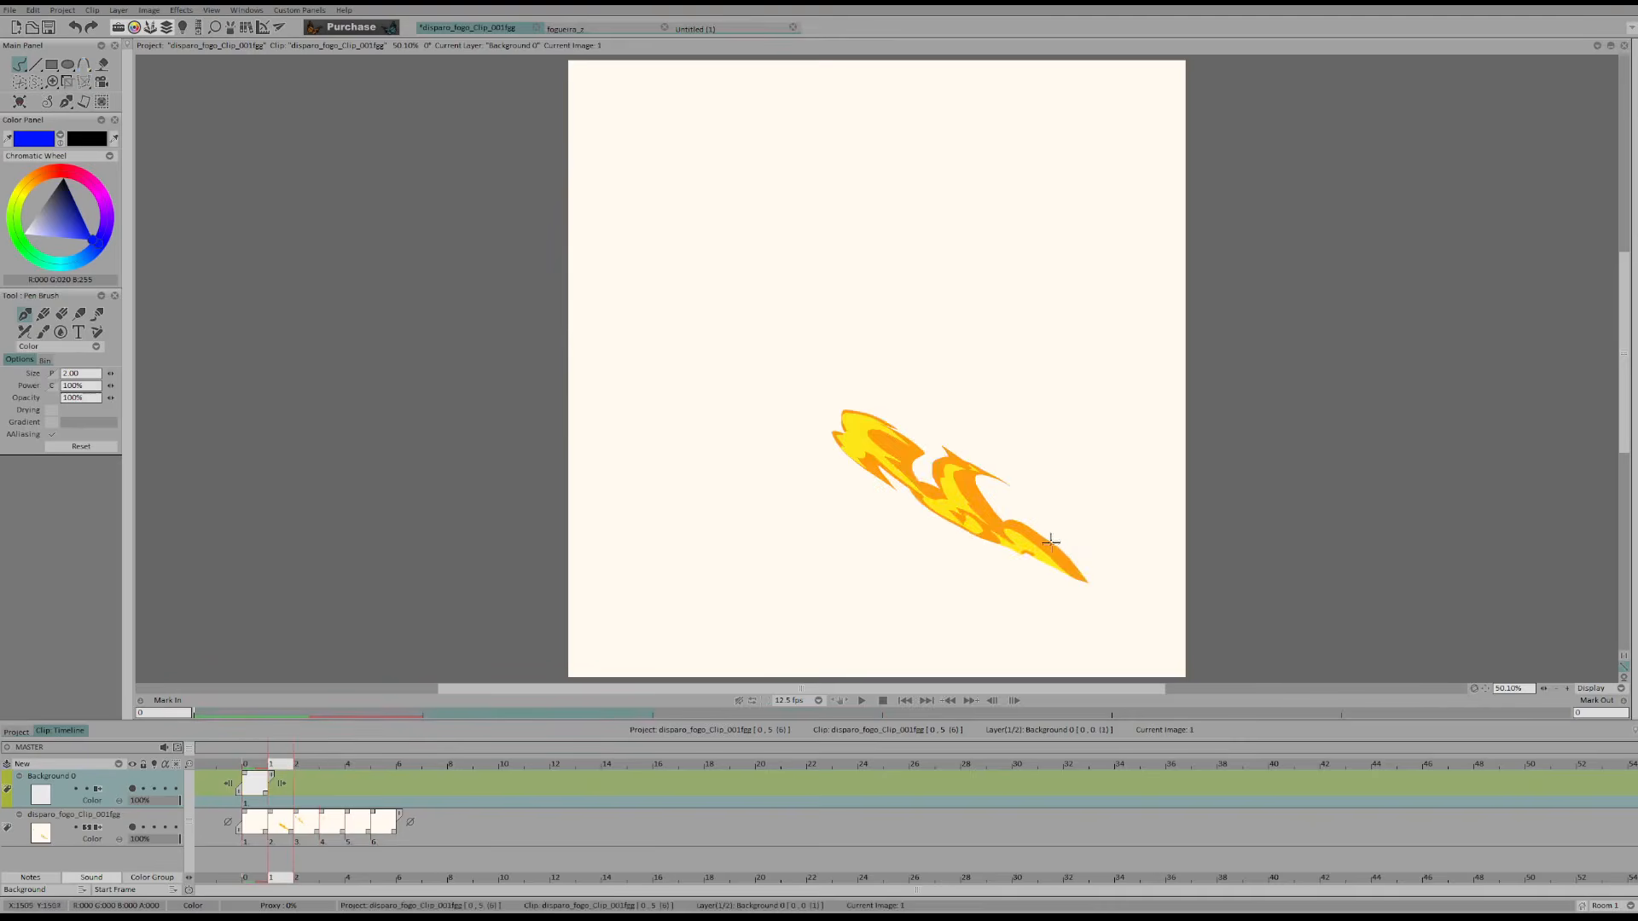
Compare images 1 and 2 and circle the main flame shapes of image 2 in blue
key(Right)
key(Left)
key(Left)
key(Right)
key(Right)
key(Left)
Circle the matching flame shapes in image 1, link both groups with curved arrows, and clear the sketches from the Background layer
key(Right)
mouse_move(707, 303)
mouse_down()
mouse_move(748, 324)
mouse_move(706, 302)
mouse_up()
drag(613, 238, 615, 263)
drag(751, 381, 765, 368)
key(Right)
key(Left)
key(Left)
mouse_move(935, 467)
mouse_down()
mouse_move(961, 533)
mouse_move(942, 466)
mouse_move(854, 421)
mouse_up()
key(Right)
key(Left)
mouse_move(710, 292)
mouse_down()
mouse_move(999, 422)
mouse_move(1014, 446)
mouse_move(768, 318)
mouse_up()
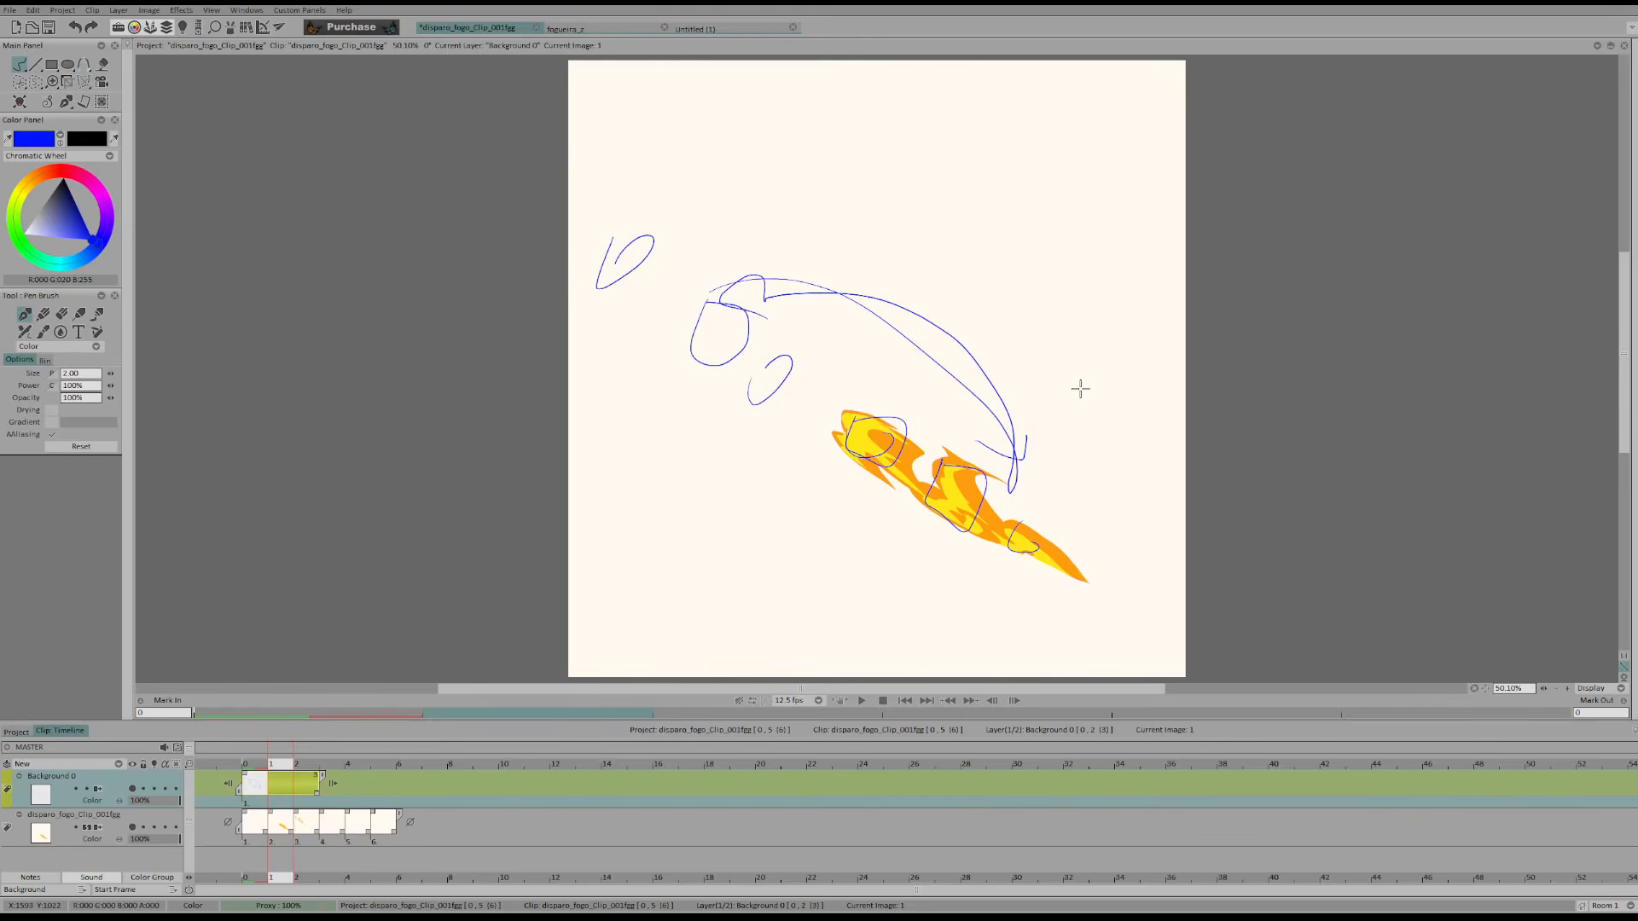
click(256, 800)
key(BackSpace)
Lower the fire layer's opacity to about 21% and add a new Anim layer above the Background layer
click(149, 841)
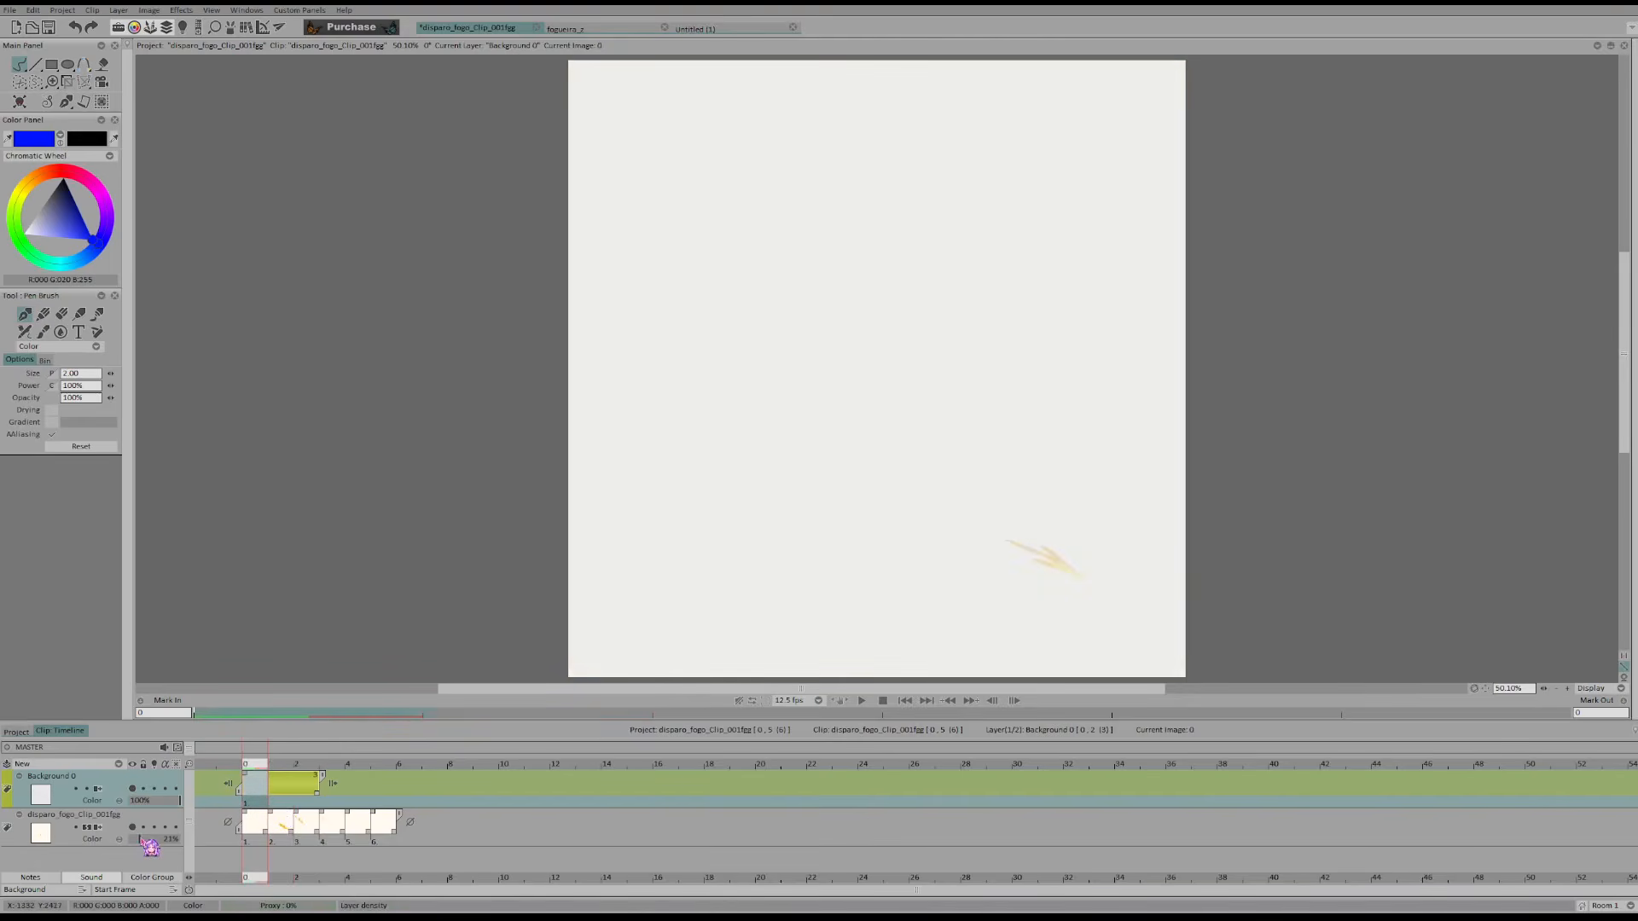
click(260, 794)
click(105, 764)
click(128, 780)
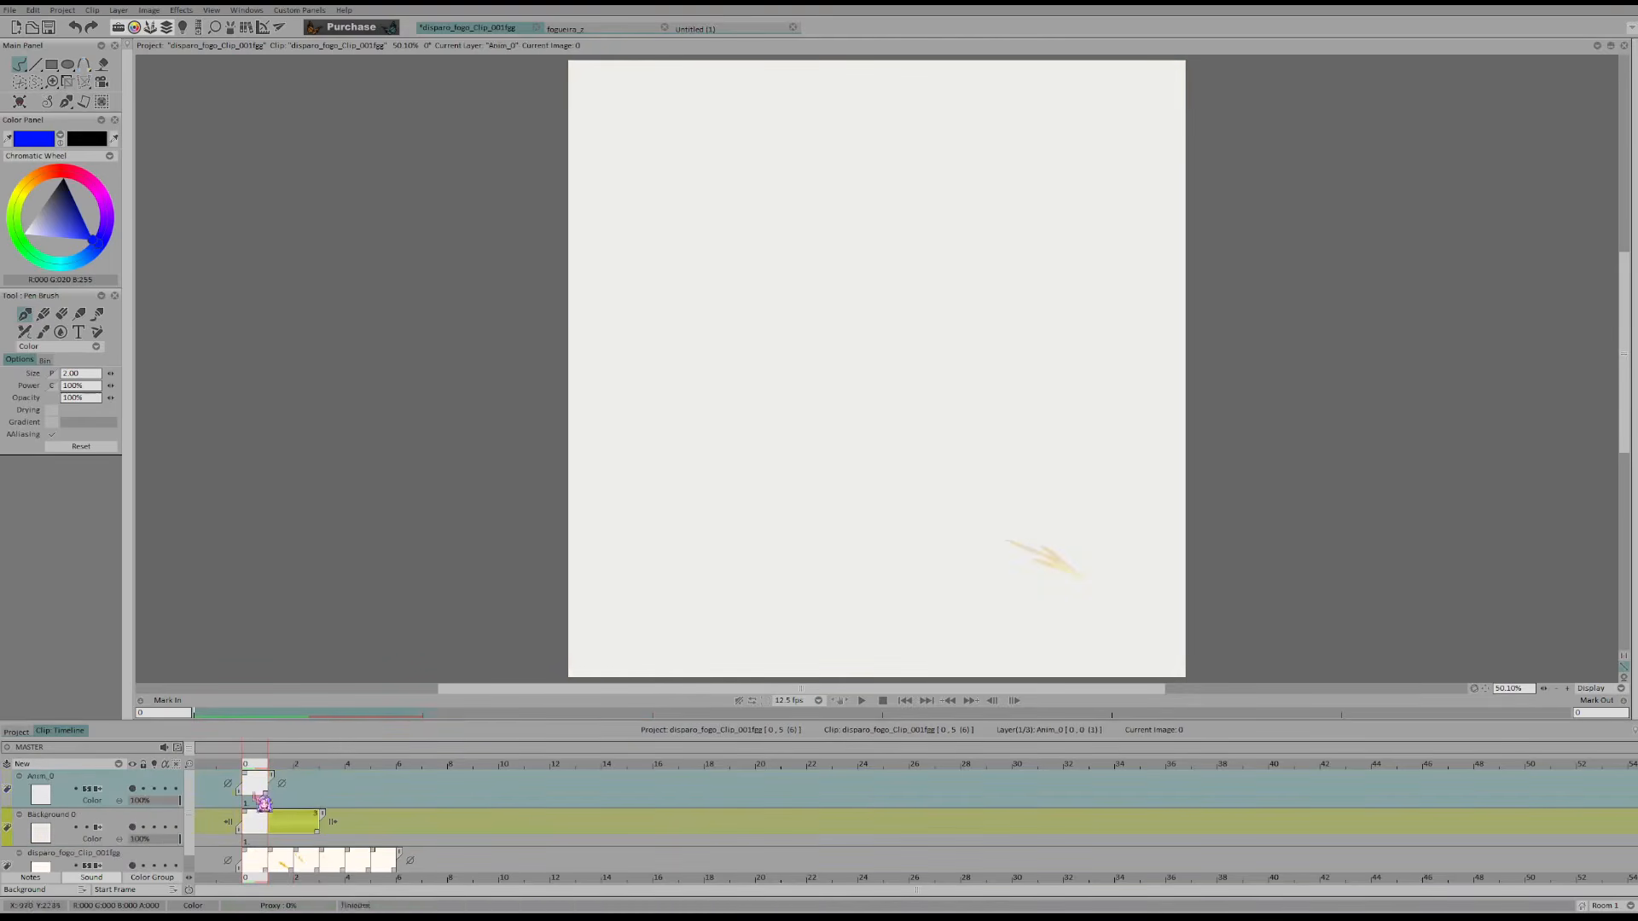
Mirror the view horizontally, hold the fire layer's first image for two frames, and outline the small spark at frame 0 of the Anim layer
key(x)
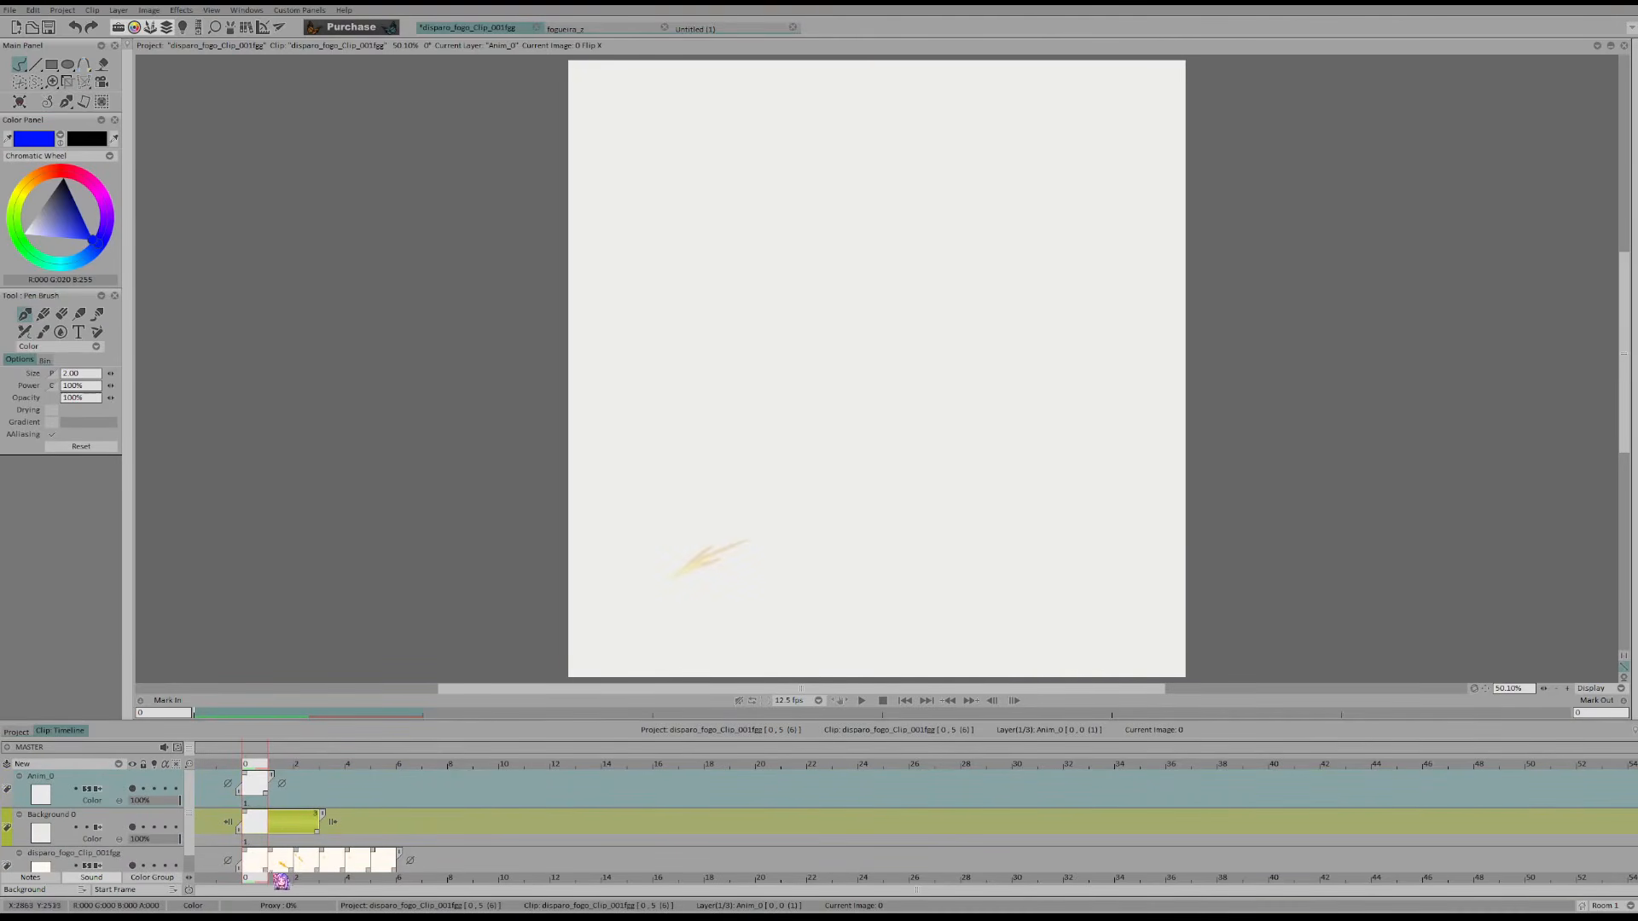
drag(266, 870, 288, 873)
key(ctrl+z)
drag(721, 546, 673, 578)
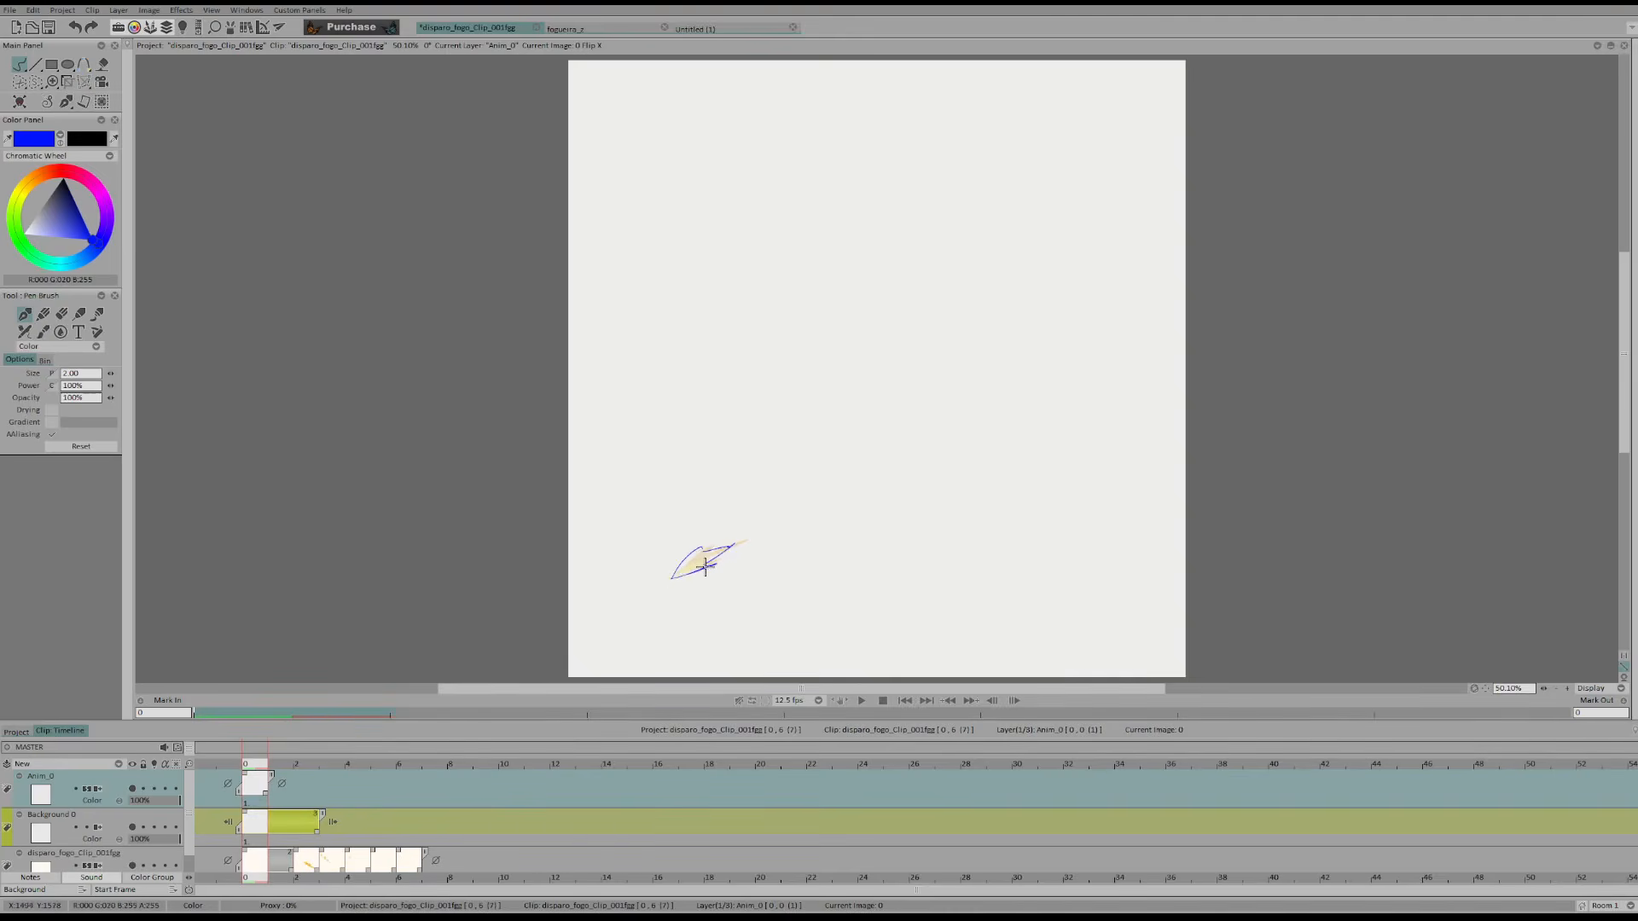
Sketch the spark's outline at frame 1 of the Anim layer, comparing it with the neighbouring frame
click(276, 765)
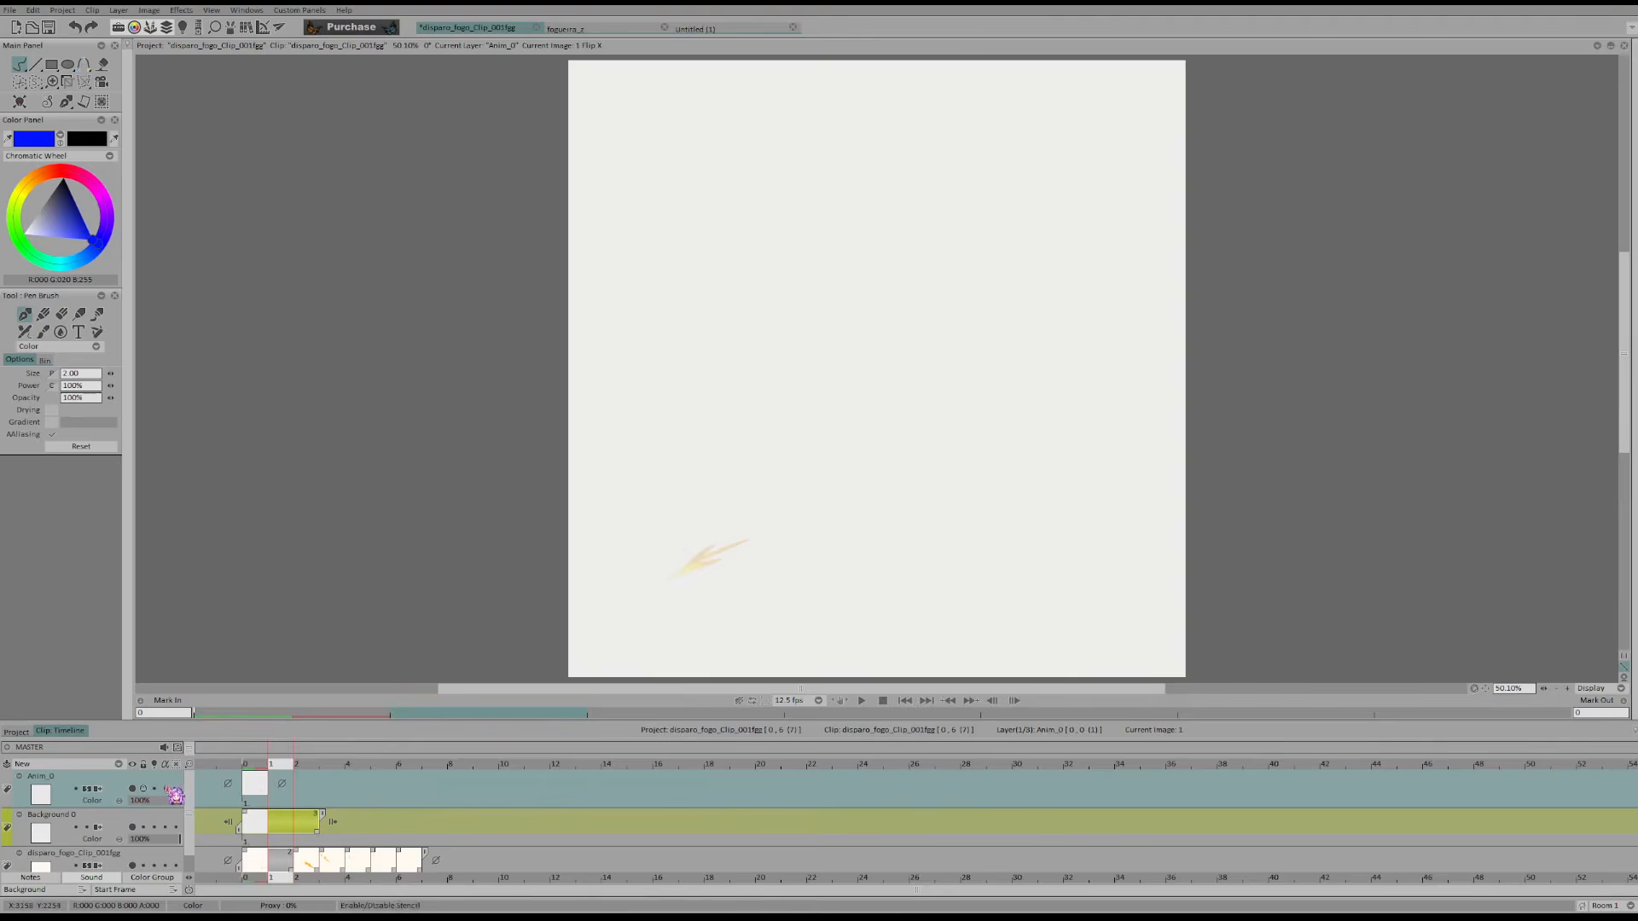
drag(674, 576, 716, 512)
key(Left)
key(Right)
key(ctrl+z)
Outline the flame's upper edge from its tail to its tip at frame 2, undoing the unwanted strokes
mouse_move(674, 575)
mouse_down()
mouse_move(744, 555)
mouse_move(796, 449)
mouse_move(768, 457)
mouse_move(892, 427)
mouse_move(919, 402)
mouse_up()
key(Left)
key(Right)
key(Right)
key(ctrl+z)
key(Left)
Extend the flame's lower edge to the notch beneath the tip at frame 2, undoing the stray strokes
key(Right)
key(ctrl+z)
Draw the flame's lower edge from the tail and rework the notched outline along the top of the tip
drag(676, 575, 771, 544)
key(e)
mouse_move(836, 441)
mouse_down()
mouse_move(811, 444)
mouse_move(913, 409)
mouse_up()
key(b)
key(e)
key(b)
key(Left)
key(Right)
key(Left)
key(Right)
drag(794, 530, 861, 467)
key(ctrl+z)
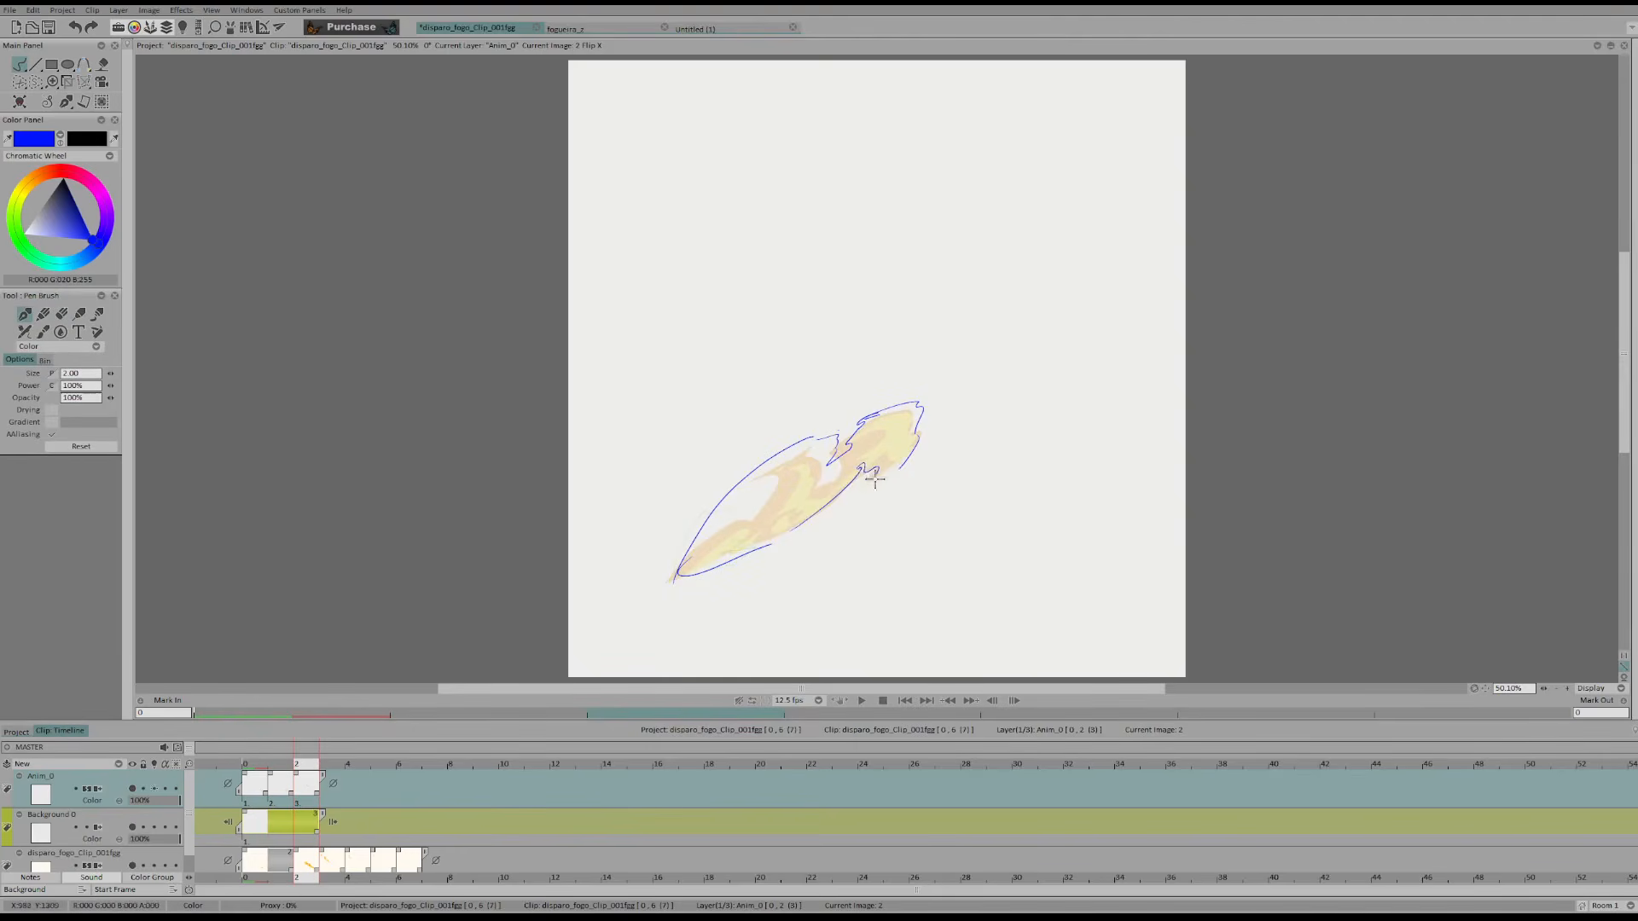
mouse_move(872, 474)
mouse_down()
mouse_move(847, 507)
mouse_move(910, 455)
mouse_move(846, 504)
mouse_move(892, 457)
mouse_move(830, 495)
mouse_move(867, 467)
mouse_move(847, 504)
mouse_move(902, 456)
mouse_move(889, 486)
mouse_move(909, 459)
mouse_up()
key(ctrl+z)
Clean up the jagged underside of the flame's tip, alternating drawing and erasing, and restore the unmirrored view
key(shift+d)
key(d)
key(shift+d)
key(d)
key(shift+d)
key(d)
key(x)
key(Left)
key(Right)
Erase and redraw the flame's lower and upper edges so they converge at the pointed tail in frame 2
key(shift+d)
mouse_move(1029, 563)
mouse_down()
mouse_move(1013, 534)
mouse_move(920, 504)
mouse_move(1028, 553)
mouse_up()
key(d)
drag(920, 500, 1075, 574)
key(shift+d)
key(d)
mouse_move(1039, 515)
mouse_down()
mouse_move(1030, 503)
mouse_move(1079, 574)
mouse_up()
drag(1001, 483, 1082, 566)
mouse_move(1082, 567)
mouse_down()
mouse_move(1058, 579)
mouse_move(1075, 574)
mouse_up()
Refine the upper edge near the flame's tail by erasing and redrawing, checking it against the adjacent frames
key(Left)
key(Right)
key(Left)
key(Right)
key(shift+d)
drag(1022, 498, 1005, 483)
key(d)
drag(1004, 480, 1025, 502)
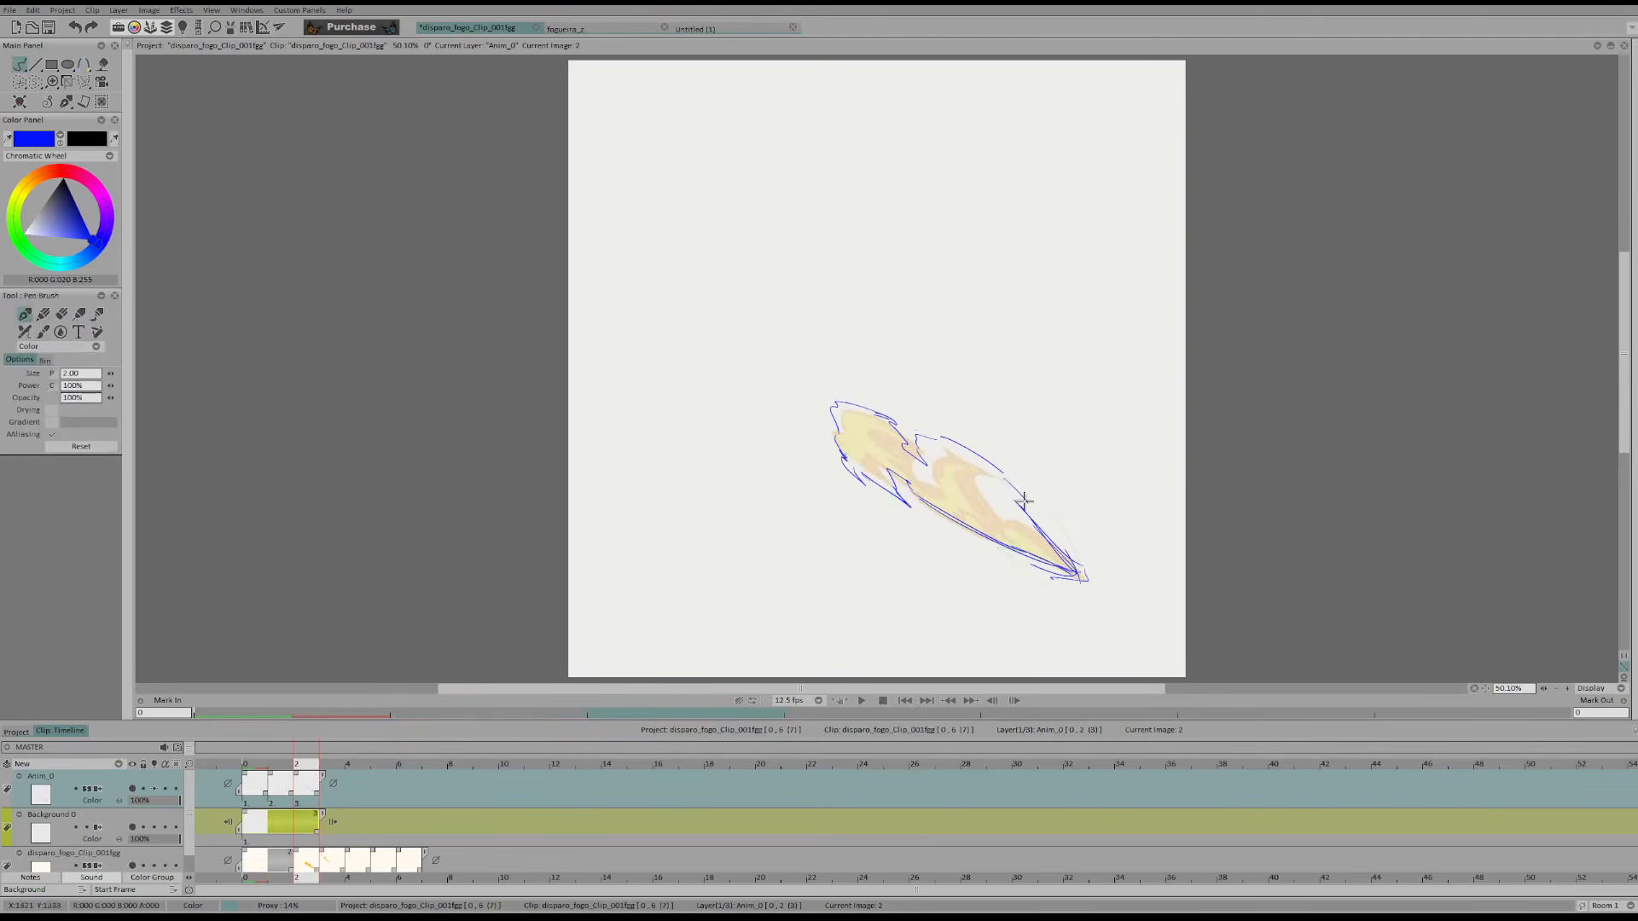
key(Right)
key(Left)
key(Left)
key(Right)
Stretch the frame 2 flame outline with the Perspective tool in Shift mode, pulling the upper-left corner of its box outward
click(83, 82)
drag(832, 403, 786, 366)
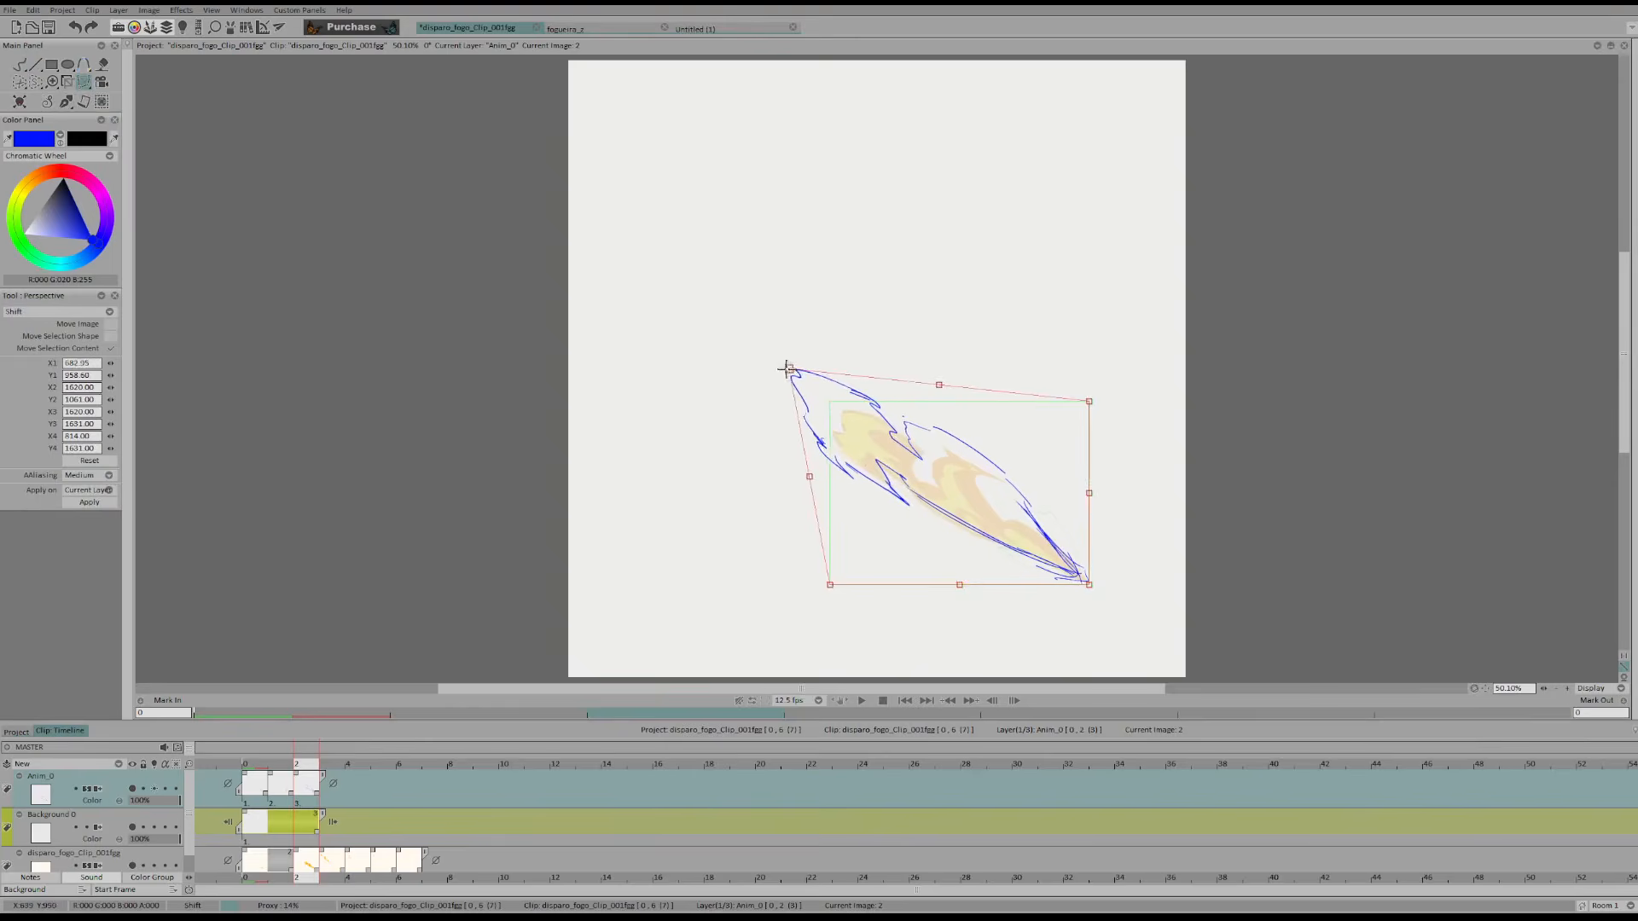
key(Left)
key(Right)
key(b)
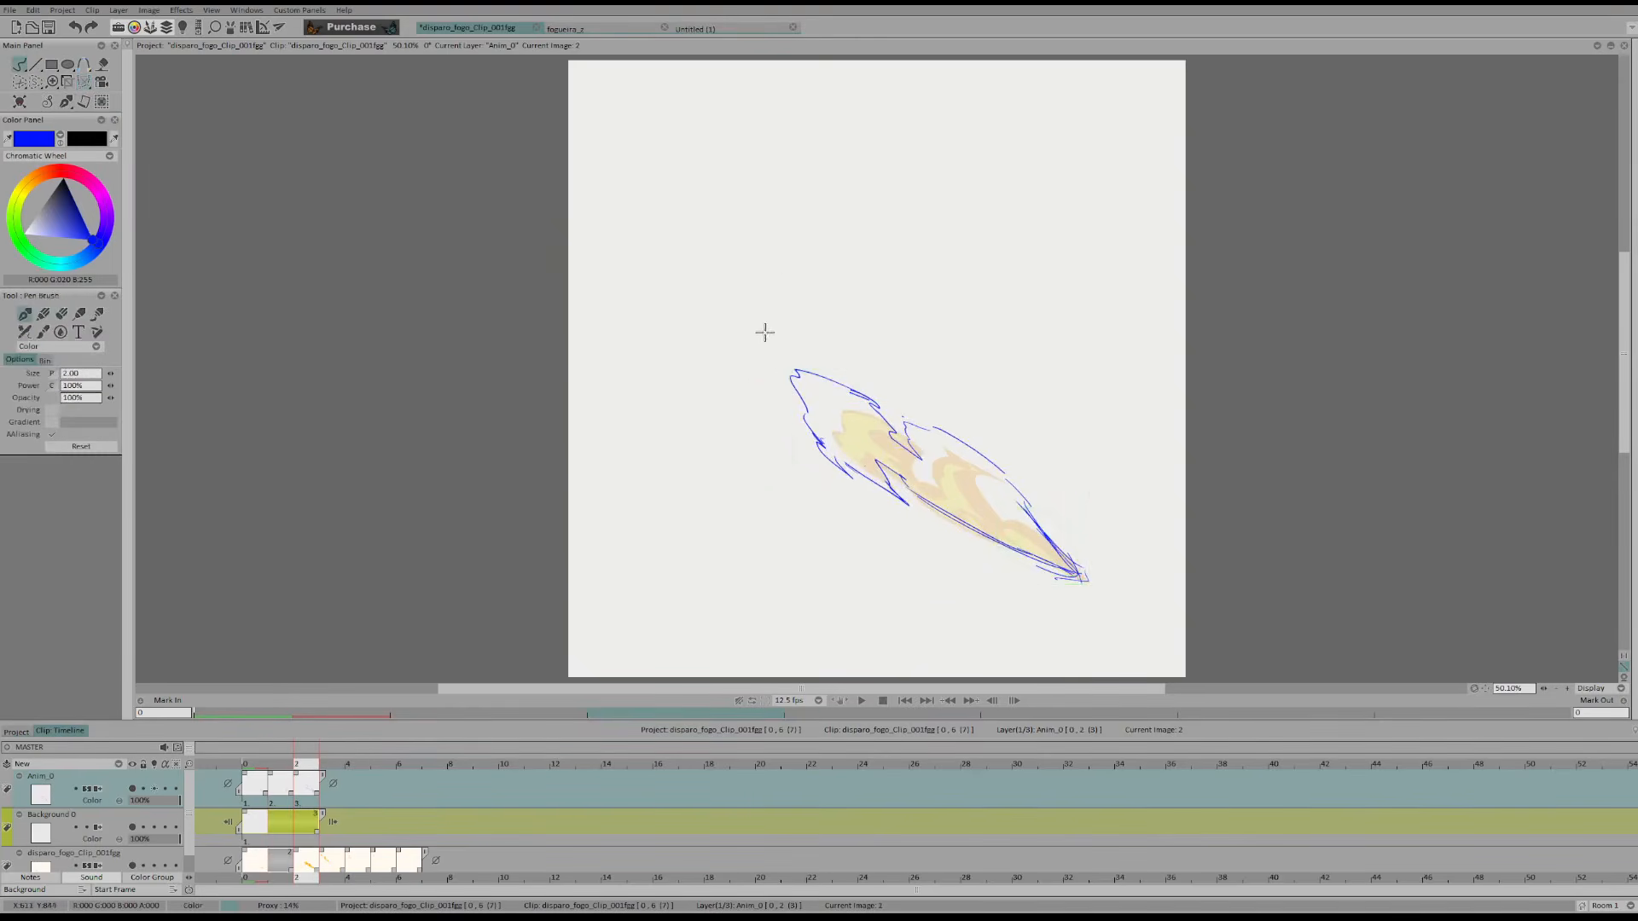
Sketch the flame's curved lower edge and small hooked tip in frame 3, redoing strokes while comparing with the adjacent frames
key(Right)
mouse_move(723, 328)
mouse_down()
mouse_move(805, 367)
mouse_move(763, 394)
mouse_move(858, 466)
mouse_up()
key(Right)
key(Left)
key(ctrl+z)
mouse_move(747, 365)
mouse_down()
mouse_move(844, 443)
mouse_move(829, 432)
mouse_up()
key(Left)
key(Right)
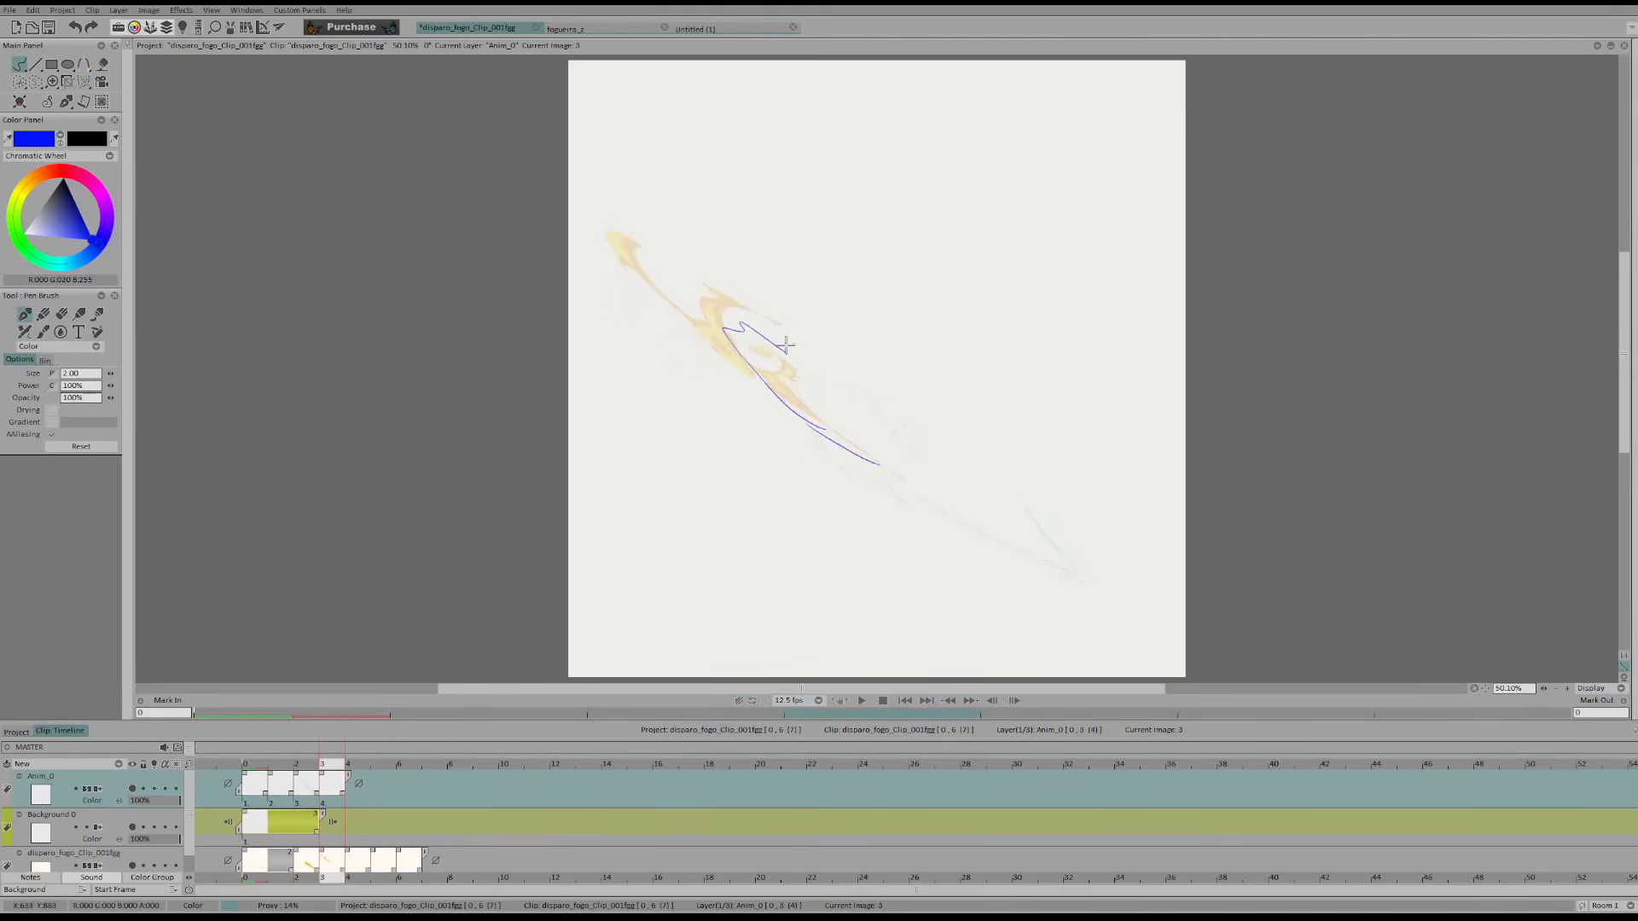
Sketch frame 3's inner hooked contour and humped upper edge behind the tip, undoing and redrawing strokes as needed
key(Left)
key(Right)
key(shift+d)
drag(739, 328, 742, 331)
key(d)
mouse_move(742, 322)
mouse_down()
mouse_move(884, 446)
mouse_move(742, 327)
mouse_move(769, 336)
mouse_move(831, 433)
mouse_move(767, 347)
mouse_move(797, 408)
mouse_move(850, 444)
mouse_up()
key(ctrl+z)
key(ctrl+z)
mouse_move(767, 356)
mouse_down()
mouse_move(850, 444)
mouse_move(816, 369)
mouse_move(885, 390)
mouse_up()
Add inner contours to frame 2: a rounded loop inside the flame's tip and a long line running to the tail
key(Left)
key(Right)
key(Left)
key(Right)
key(Left)
key(Right)
key(Left)
key(Left)
key(Right)
mouse_move(797, 395)
mouse_down()
mouse_move(818, 381)
mouse_move(813, 402)
mouse_up()
drag(933, 469, 1006, 487)
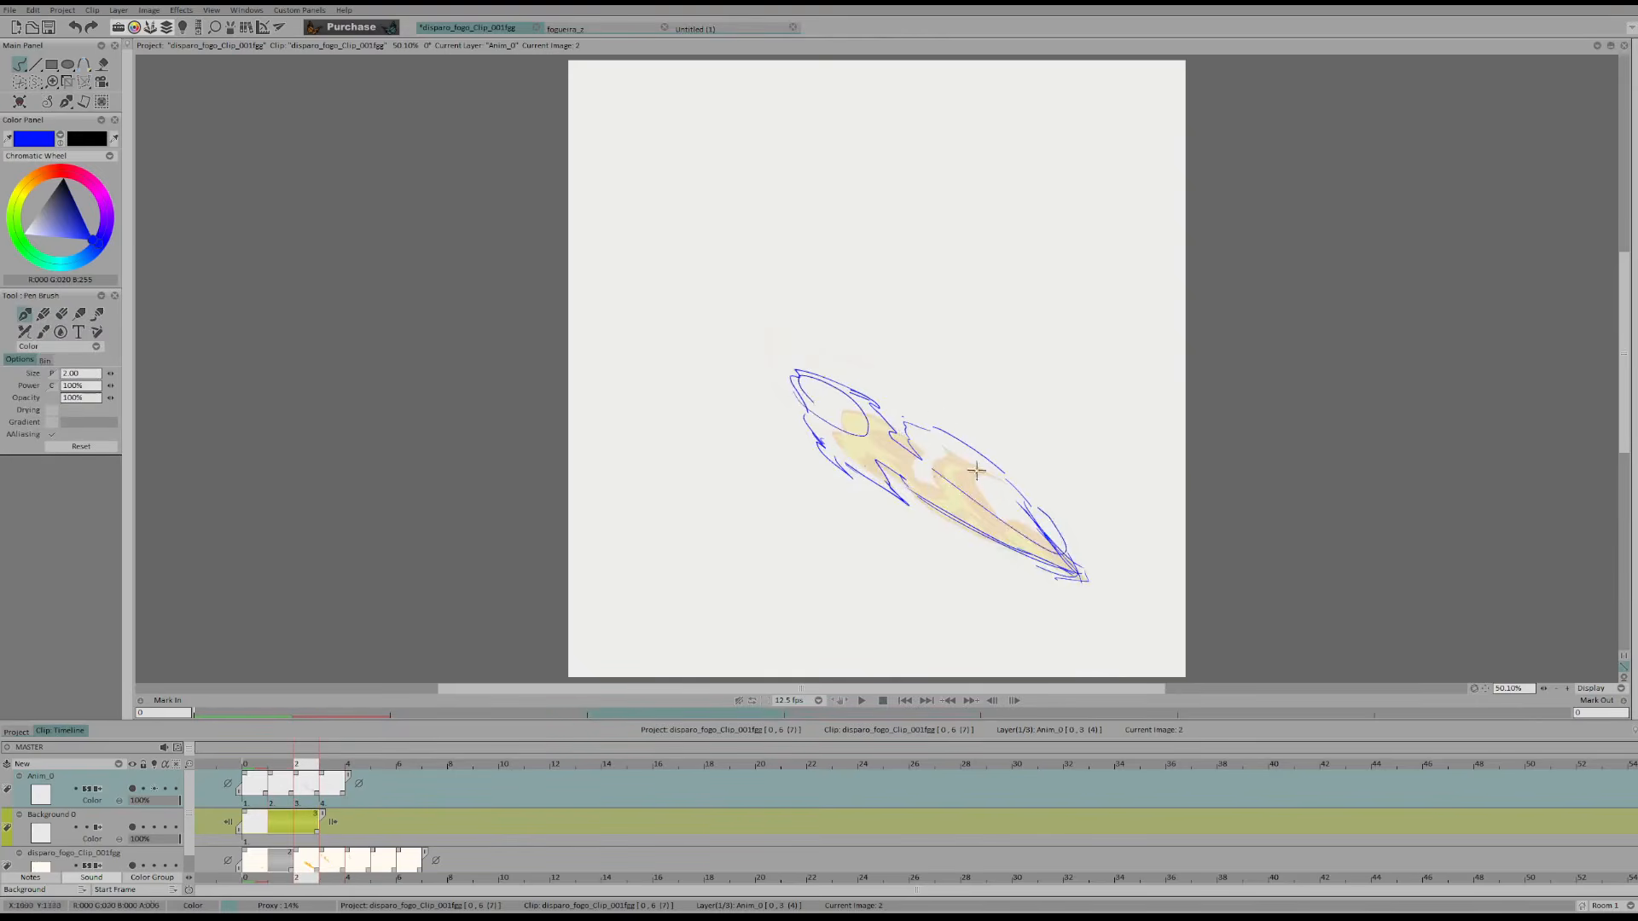
Erase and redraw the humped upper edge behind the tip in frame 3, comparing it with frame 2
key(Right)
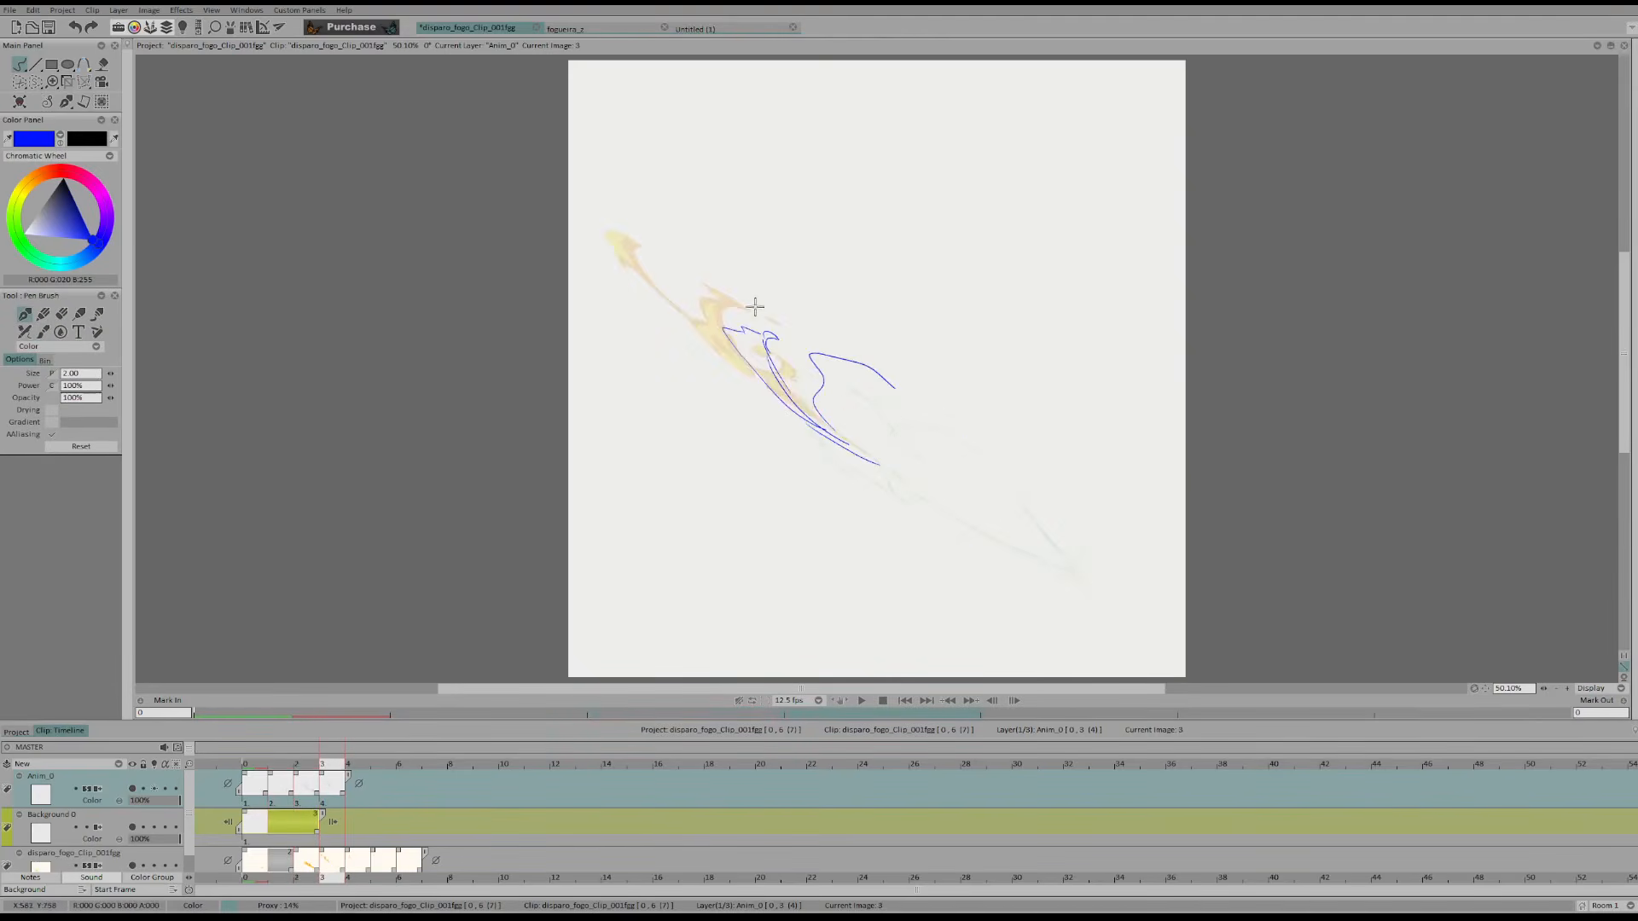
mouse_move(690, 321)
mouse_down()
mouse_move(621, 230)
mouse_move(643, 277)
mouse_up()
key(ctrl+z)
key(Left)
key(Right)
key(Left)
key(Right)
key(e)
mouse_move(899, 427)
mouse_down()
mouse_move(804, 377)
mouse_move(829, 381)
mouse_up()
key(e)
mouse_move(824, 375)
mouse_down()
mouse_move(855, 359)
mouse_move(891, 385)
mouse_move(824, 384)
mouse_move(816, 330)
mouse_move(892, 386)
mouse_up()
Reshape frame 3's upper edge into a forward-pointing lobe with a contour sweeping back toward the tail, comparing adjacent frames
key(Left)
key(Left)
key(Right)
key(Right)
key(e)
Break up the flame's lower and inner edges in frame 3 with small jagged notches, alternating erasing and drawing
key(e)
key(e)
key(e)
mouse_move(790, 336)
mouse_down()
mouse_move(870, 376)
mouse_move(847, 407)
mouse_move(886, 447)
mouse_up()
key(ctrl+z)
key(Left)
key(Right)
key(ctrl+z)
key(Left)
key(Right)
key(Left)
key(Right)
key(e)
mouse_move(784, 396)
mouse_down()
mouse_move(753, 365)
mouse_move(786, 400)
mouse_up()
key(e)
key(ctrl+z)
key(e)
key(e)
key(e)
key(e)
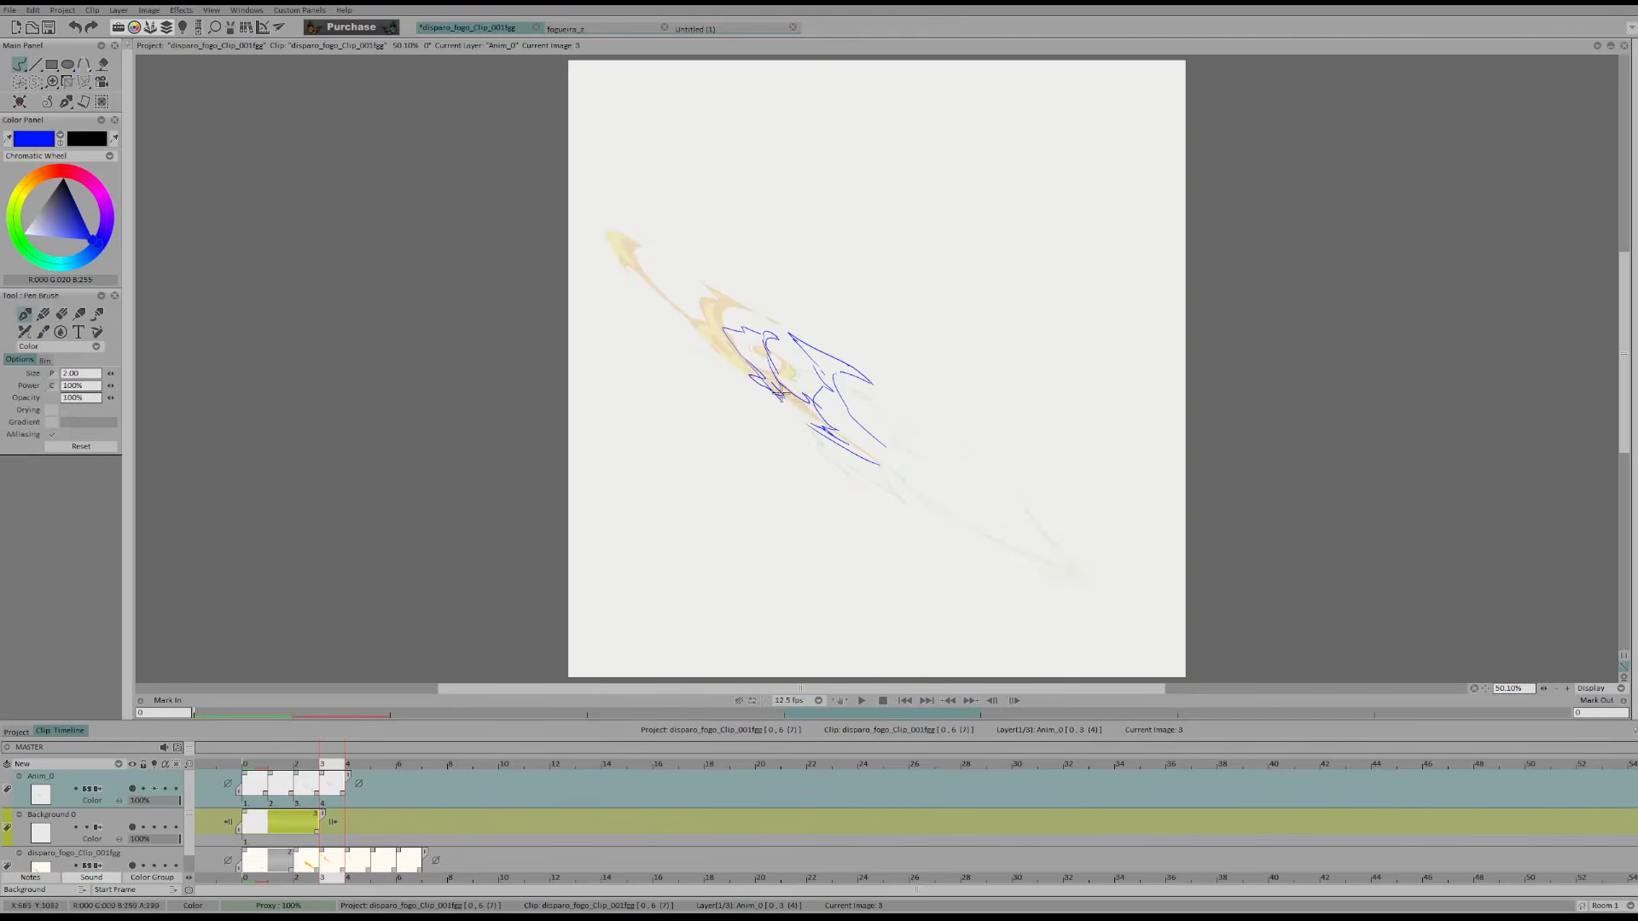
key(Left)
key(Right)
key(e)
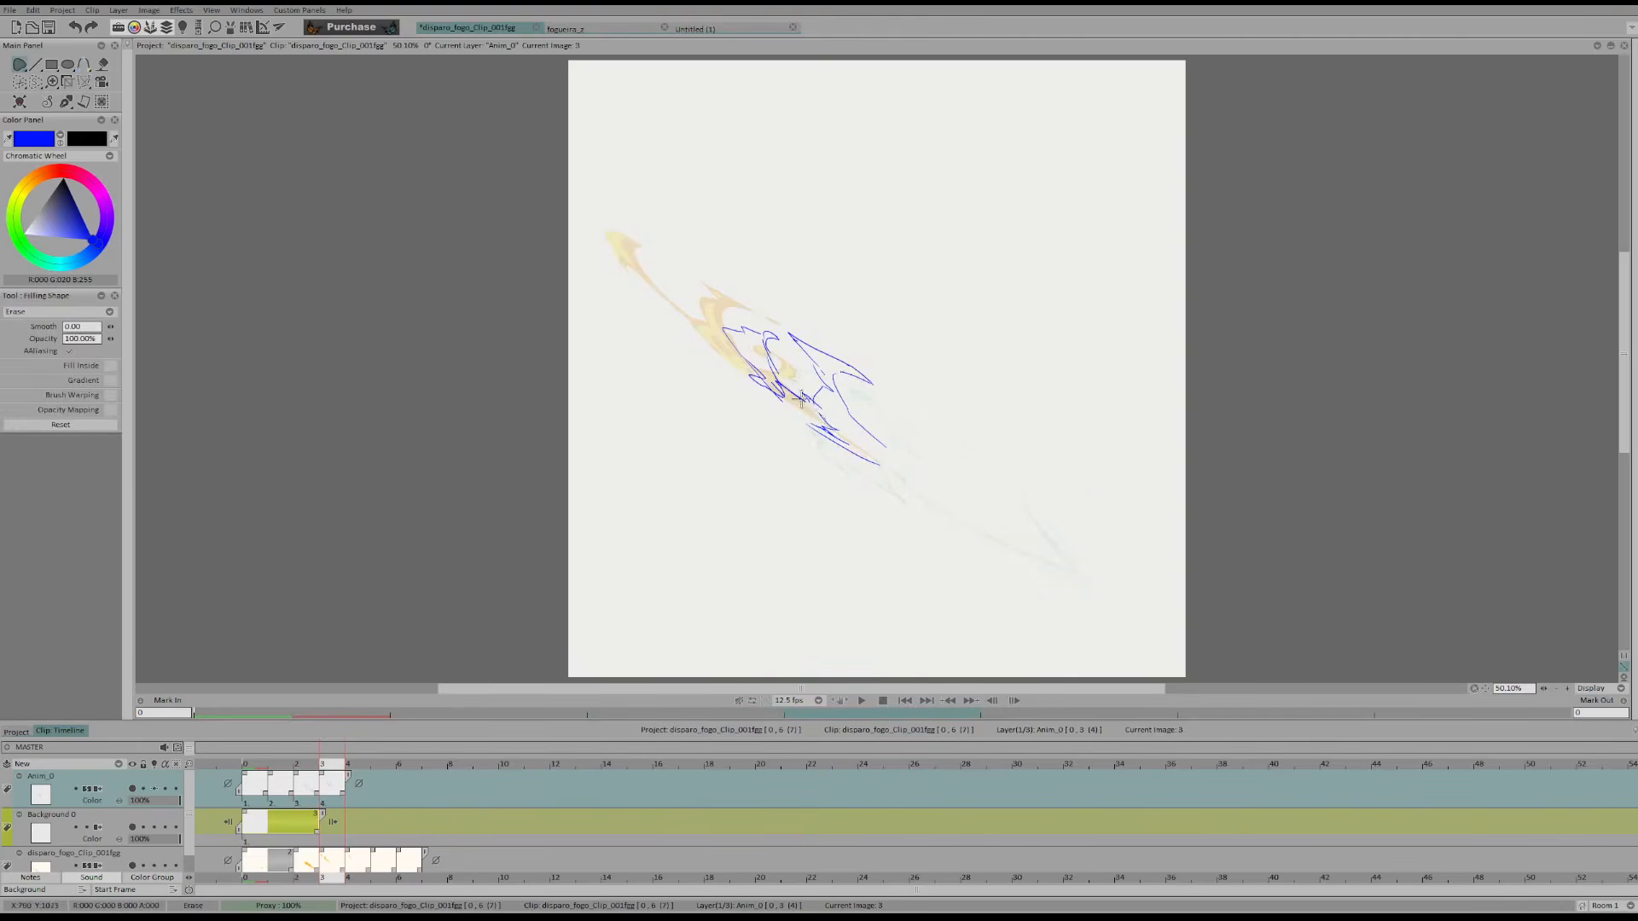
Extend frame 3's upper edge toward the tail with a small curl and lengthen the lower edge to meet it
key(e)
key(Left)
key(Right)
key(e)
mouse_move(841, 429)
mouse_down()
mouse_move(819, 412)
mouse_move(838, 442)
mouse_move(934, 468)
mouse_up()
key(e)
key(Left)
key(Right)
key(ctrl+z)
key(Left)
key(Right)
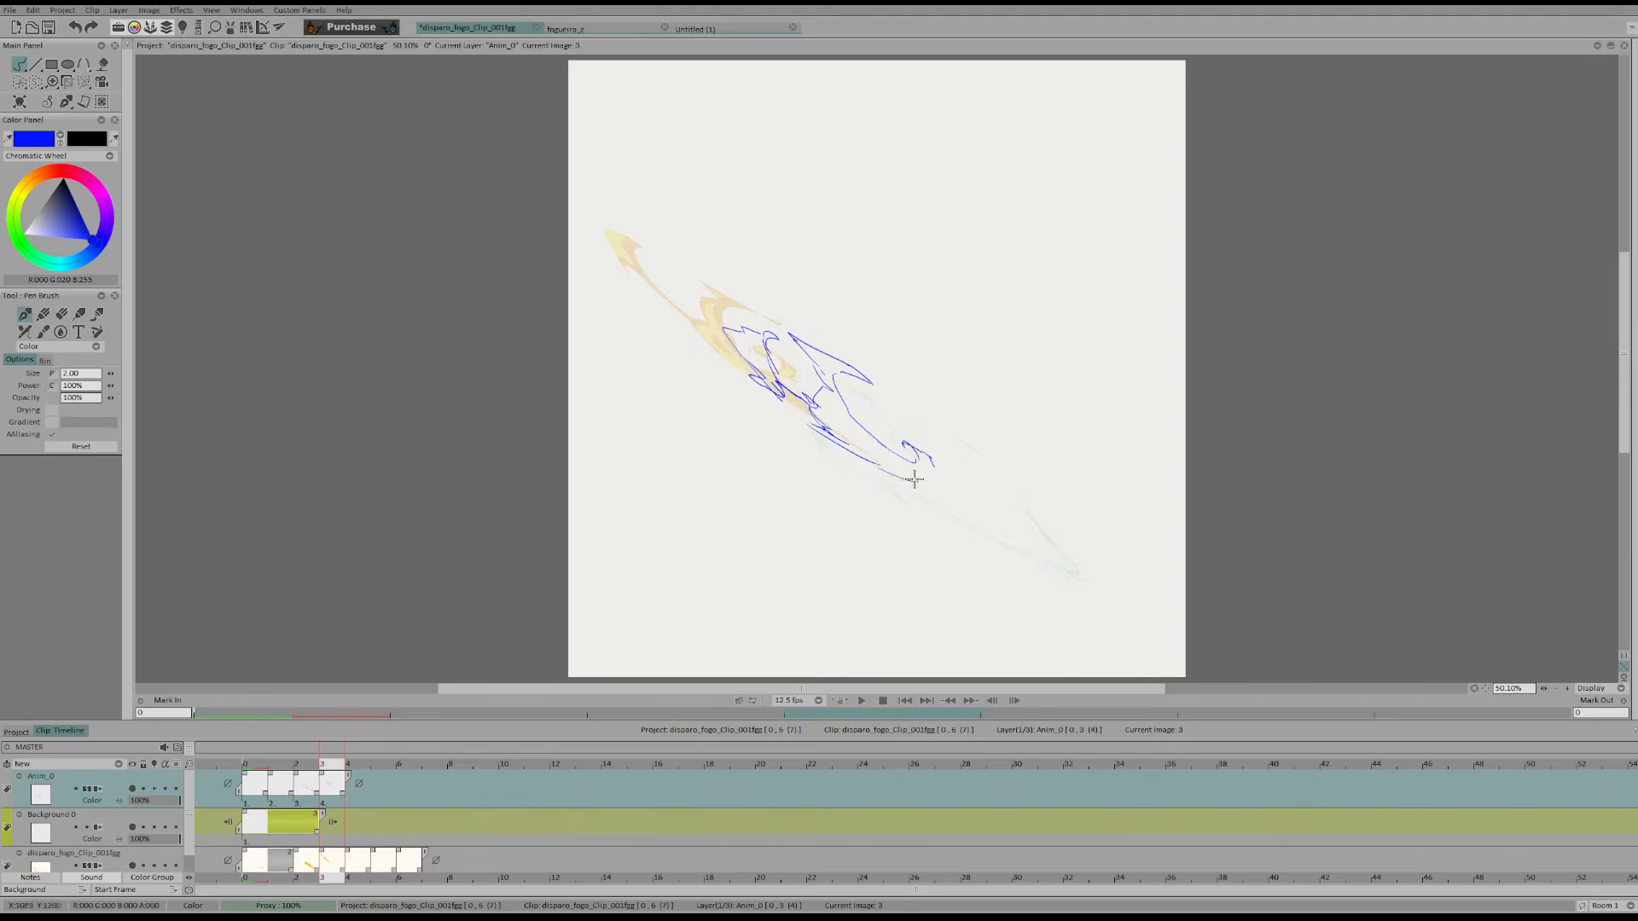
drag(894, 467, 888, 463)
Erase the curl near frame 3's tail and rework the rear corner of the upper lobe, checking against the previous frames
key(Left)
key(Right)
key(e)
key(b)
mouse_move(929, 473)
mouse_down()
mouse_move(918, 452)
mouse_move(986, 513)
mouse_move(893, 459)
mouse_move(897, 443)
mouse_up()
key(Left)
Draw a sweeping curve from the rear of frame 3's upper lobe toward the tail, comparing it with adjacent frames
key(Left)
key(Right)
key(Right)
key(e)
key(b)
key(e)
key(b)
drag(840, 385, 862, 414)
key(e)
key(Left)
Redraw frame 3's tail as long converging curves and add small detached fragments beyond its end
key(Left)
key(Right)
key(Right)
drag(867, 414, 966, 511)
key(e)
key(e)
key(Left)
key(Right)
drag(877, 426, 988, 517)
key(ctrl+z)
drag(878, 428, 990, 518)
key(Left)
key(Right)
drag(862, 438, 940, 499)
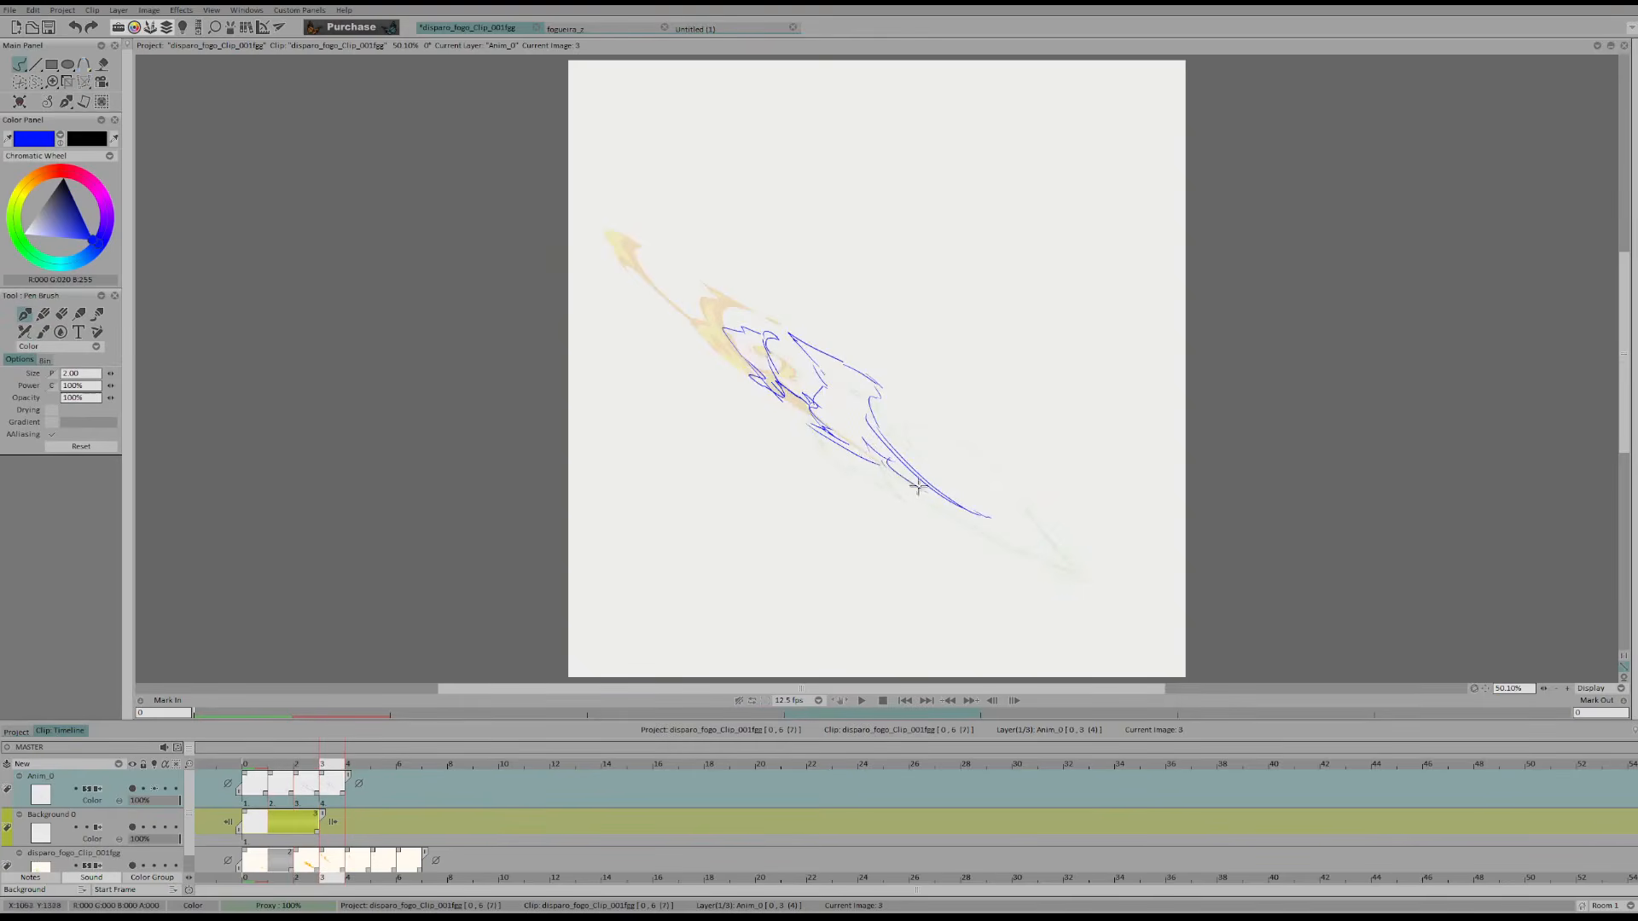
key(Left)
key(Right)
key(ctrl+z)
Mirror the view and sketch a small leaf-shaped flame remnant in frame 4, checking its placement against the previous frames
key(Right)
key(j)
key(Left)
key(Left)
key(Right)
key(Right)
drag(929, 349, 997, 317)
key(Left)
key(Left)
key(Right)
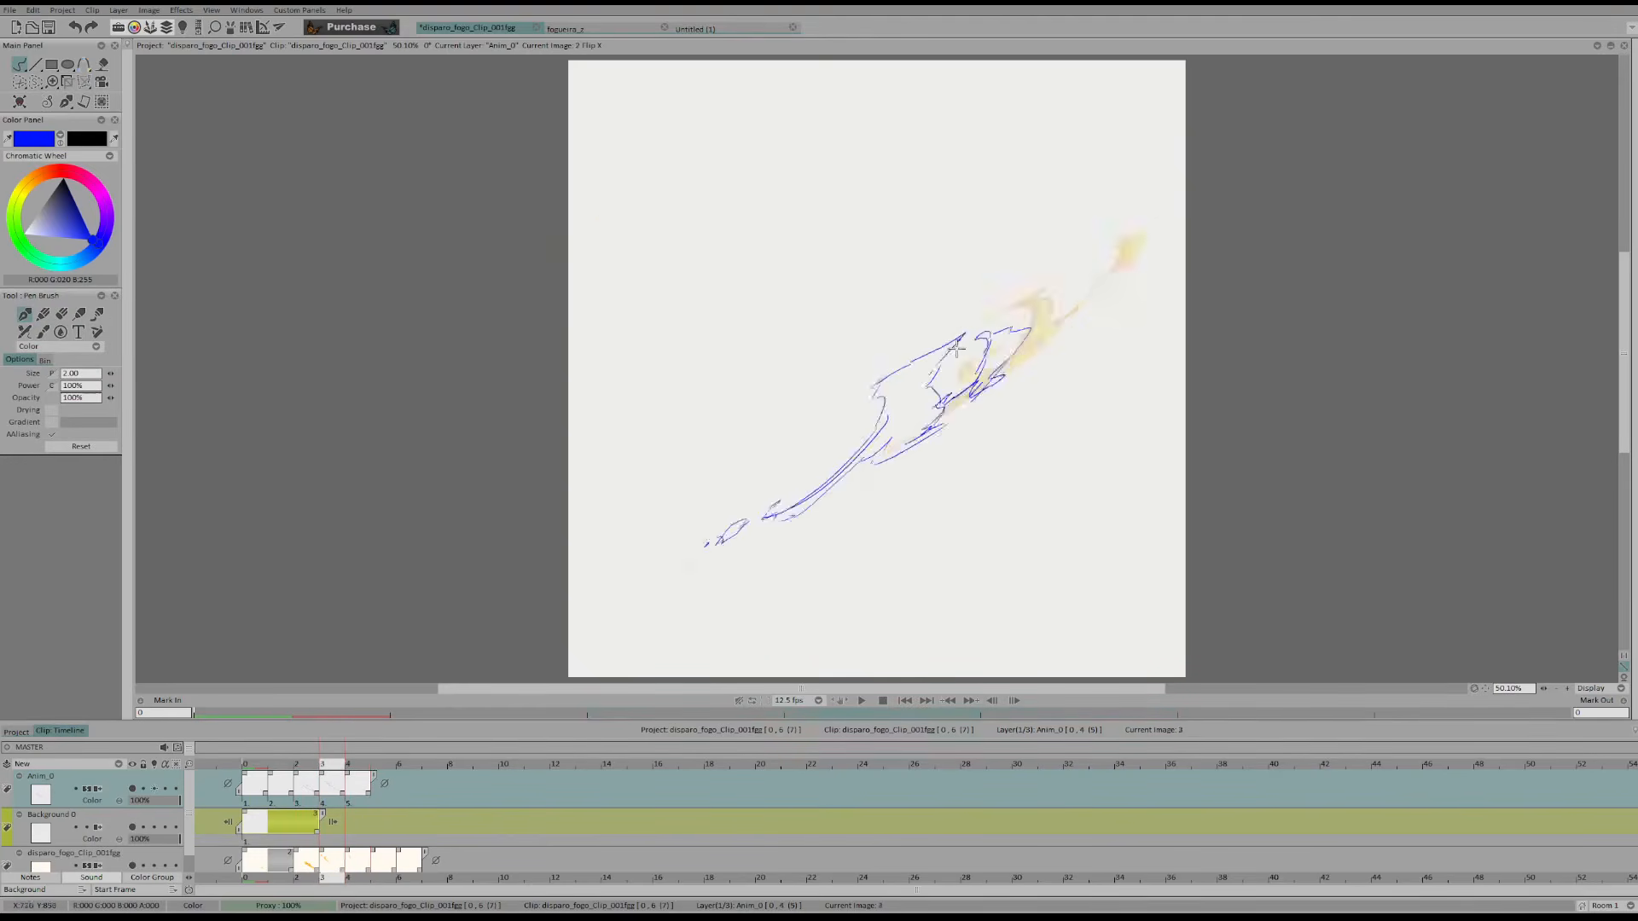
key(Right)
mouse_move(925, 347)
mouse_down()
mouse_move(988, 334)
mouse_move(936, 377)
mouse_move(991, 327)
mouse_move(933, 356)
mouse_up()
Clean up the small flame remnant's outline in frame 4 with erasing and redrawing, flipping through the previous frames
key(Left)
key(Right)
key(Left)
key(Left)
key(Right)
key(Right)
key(e)
key(b)
key(e)
key(b)
key(Left)
key(Left)
key(Right)
key(Right)
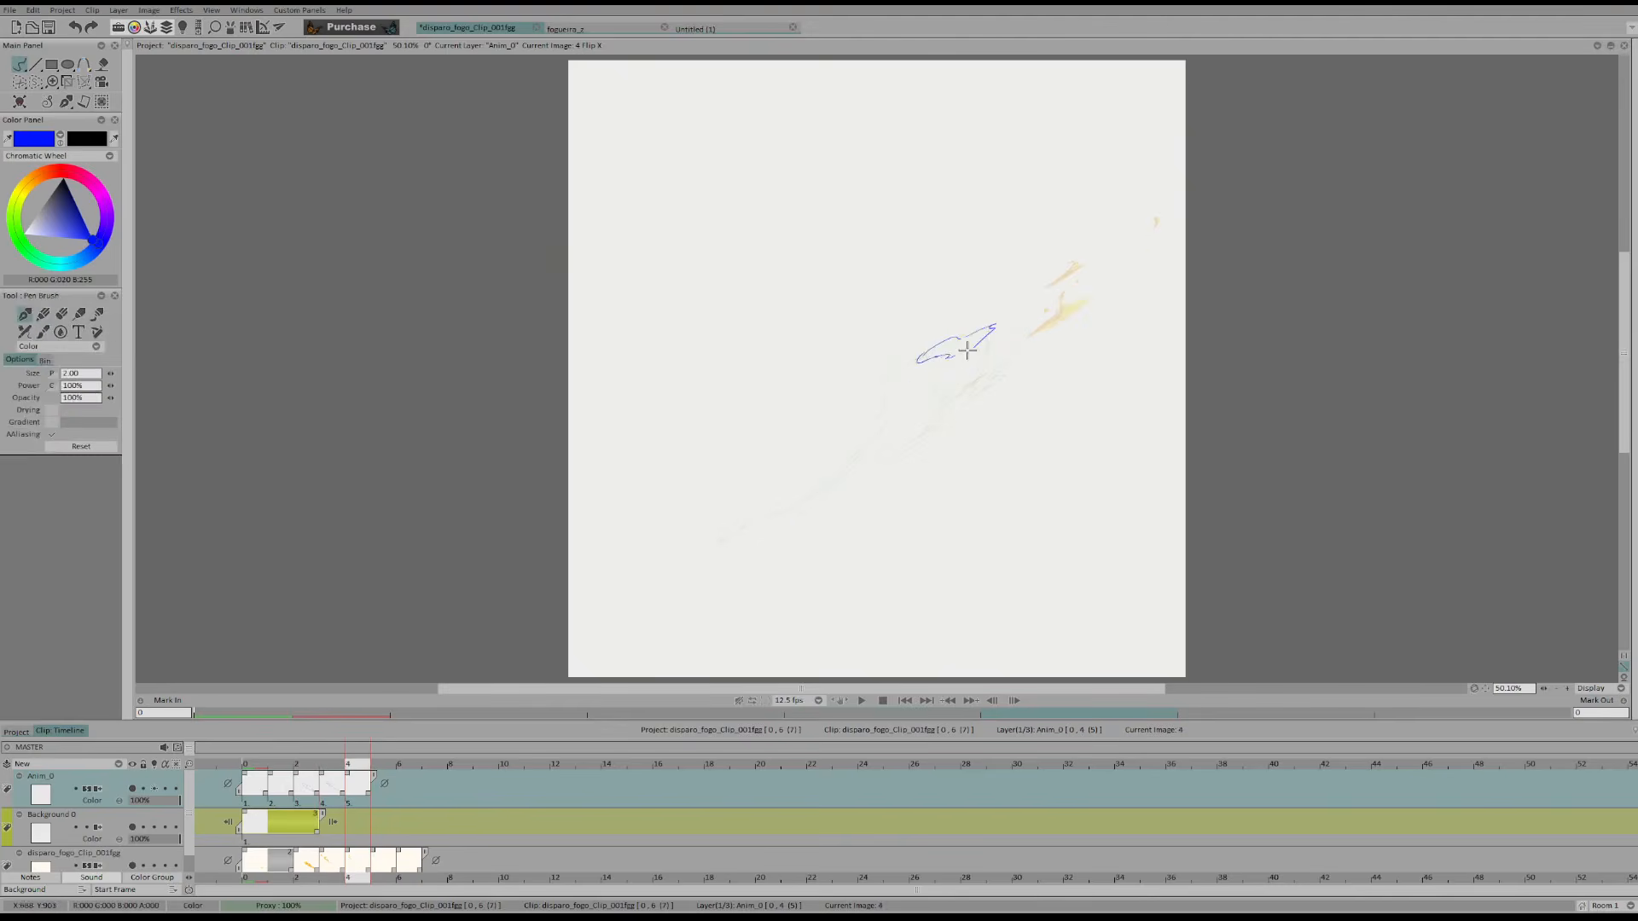
Draw the remnant's thin jagged lower strand and a small detached fragment ahead of it in frame 4, and unmirror the view
key(Left)
key(Left)
key(Right)
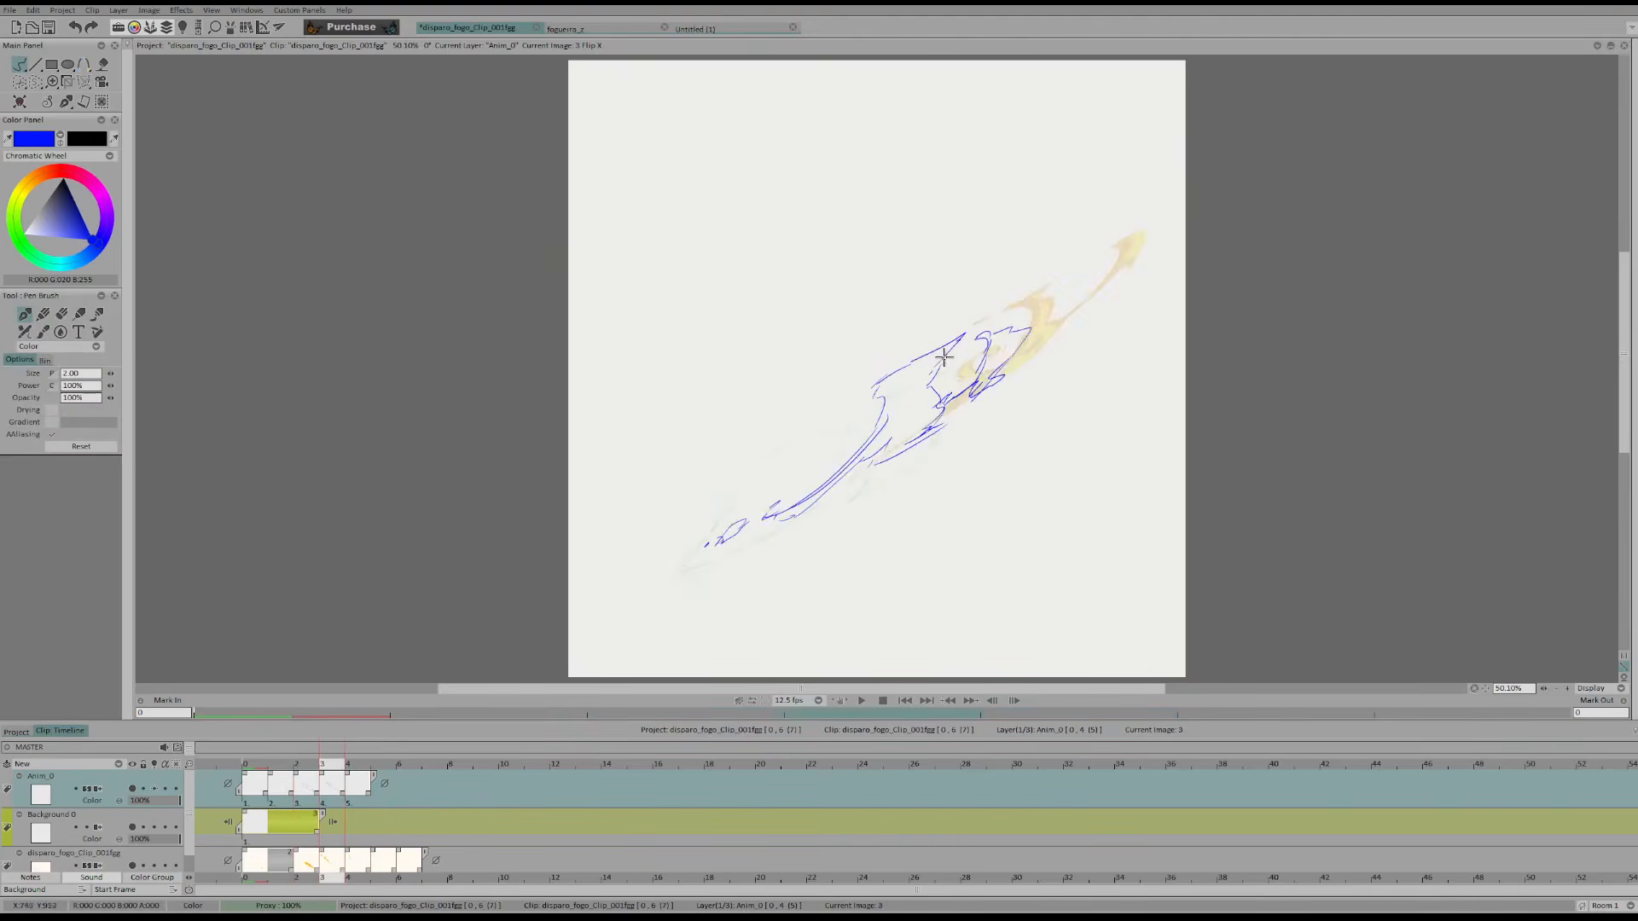
key(Right)
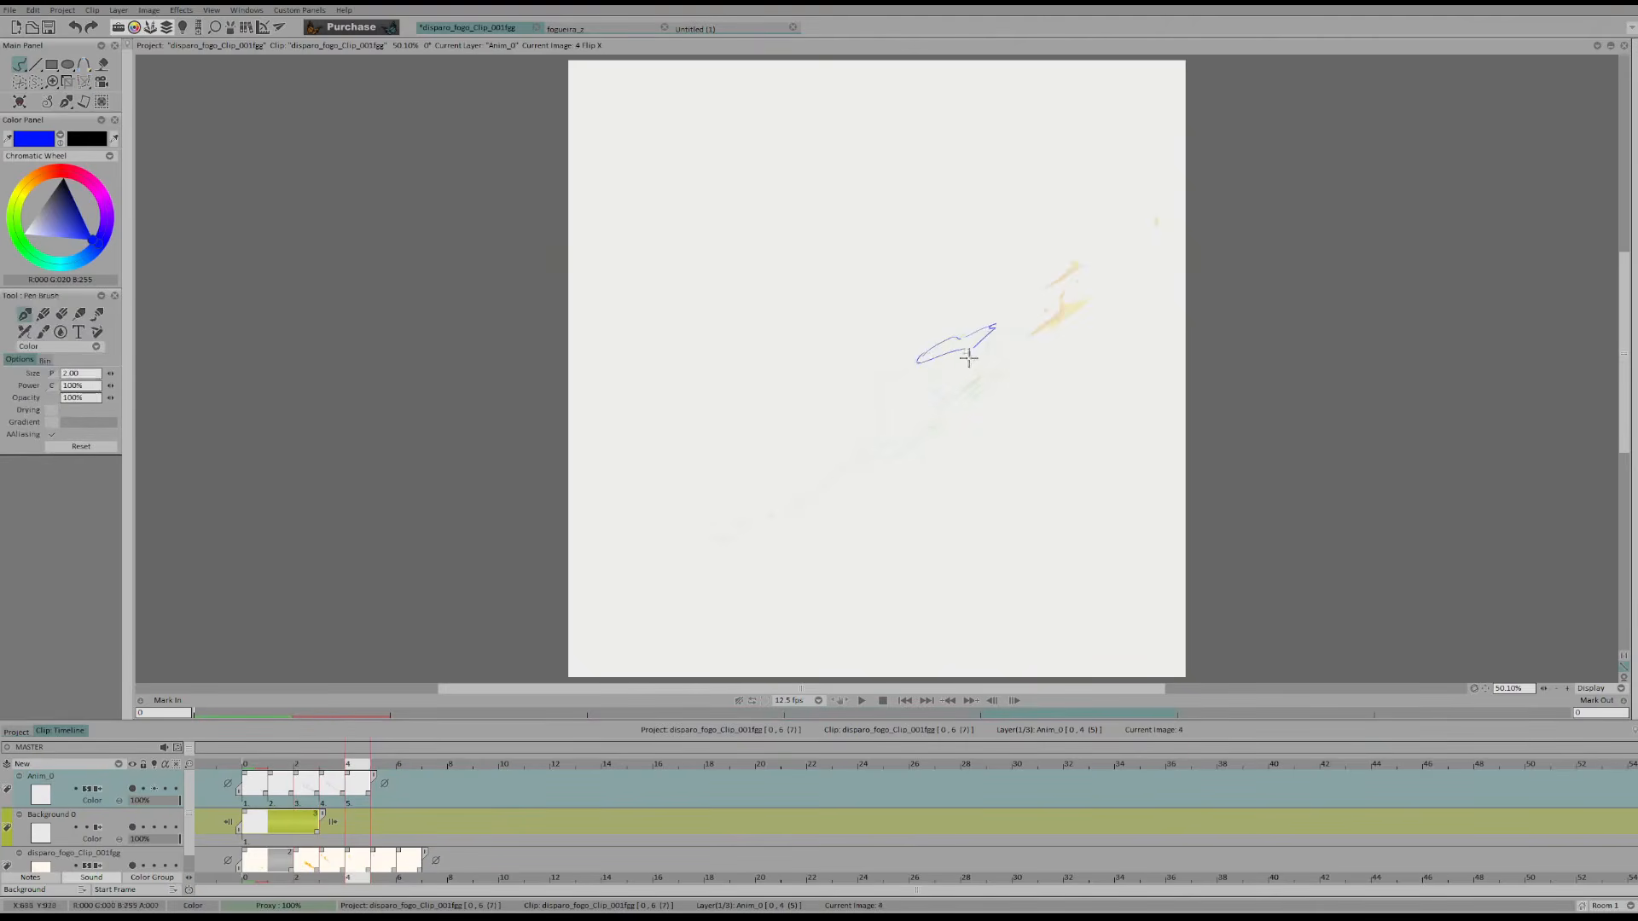
mouse_move(949, 353)
mouse_down()
mouse_move(922, 362)
mouse_move(967, 373)
mouse_move(947, 393)
mouse_up()
key(x)
key(Left)
key(Right)
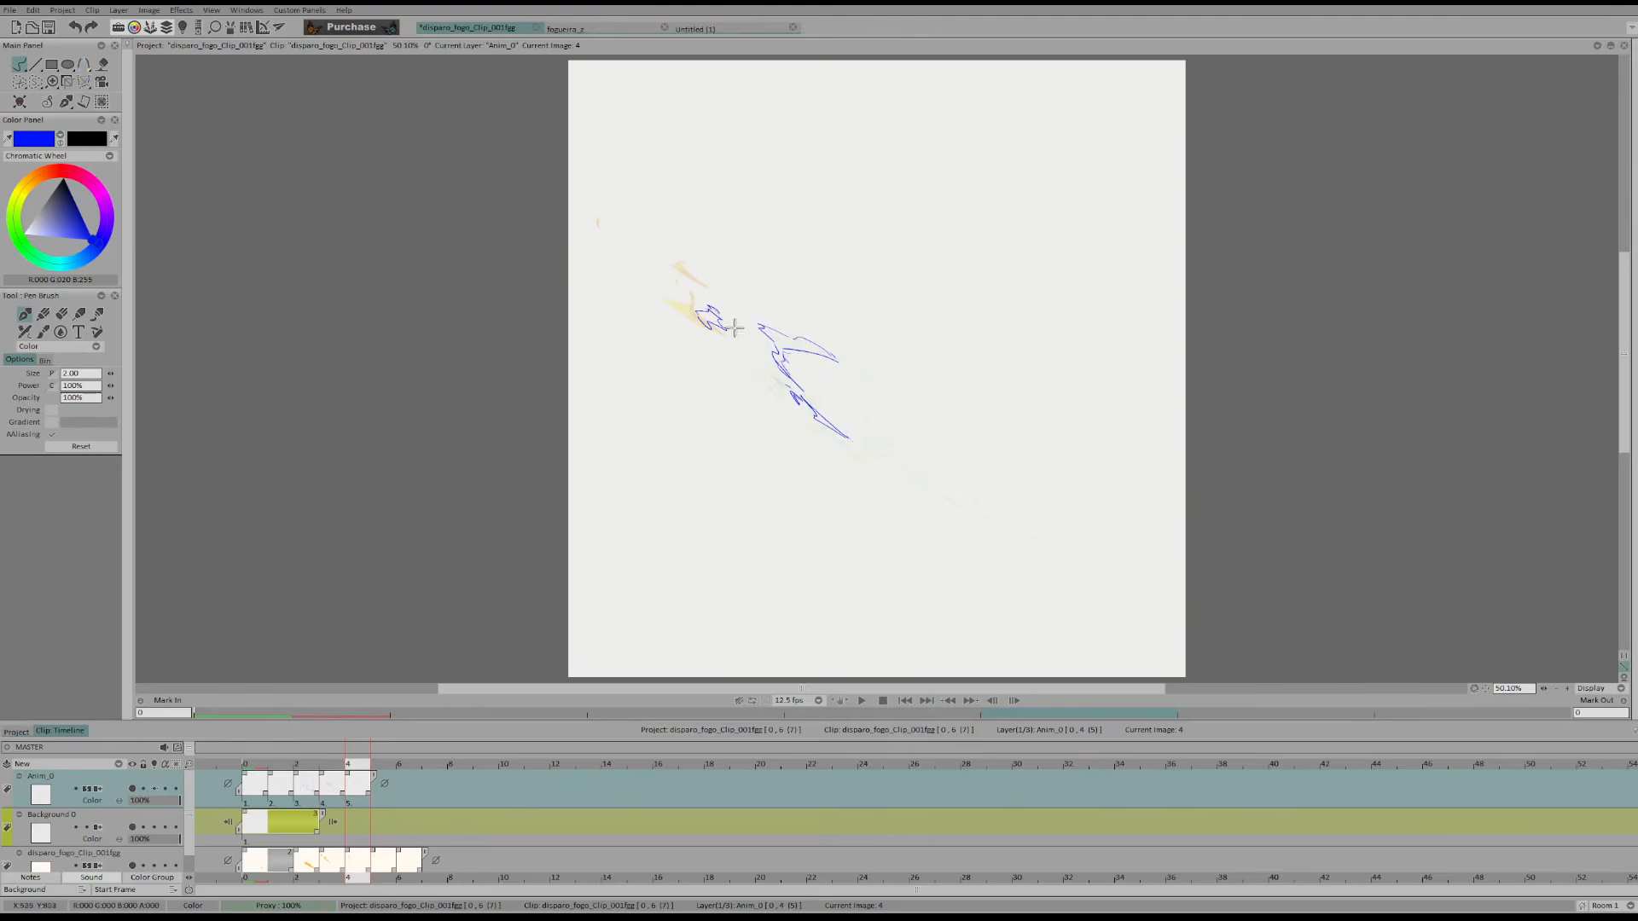
Reshape the small broken fragments at the flame's leading end in frame 4, checking them against the previous frame
key(Left)
key(Right)
key(w)
mouse_move(748, 341)
mouse_down()
mouse_move(697, 344)
mouse_move(747, 365)
mouse_move(724, 316)
mouse_up()
key(b)
key(Left)
key(Right)
key(Left)
key(Right)
Draw a detached tail fragment beyond the lower strand in frame 4 and erase the thin line connecting them
mouse_move(878, 439)
mouse_down()
mouse_move(904, 461)
mouse_move(857, 427)
mouse_up()
key(Left)
key(Left)
key(Right)
key(Right)
key(Left)
key(Left)
key(Right)
key(Right)
key(Left)
key(Left)
key(Right)
key(Right)
key(e)
mouse_move(887, 444)
mouse_down()
mouse_move(924, 471)
mouse_move(887, 463)
mouse_up()
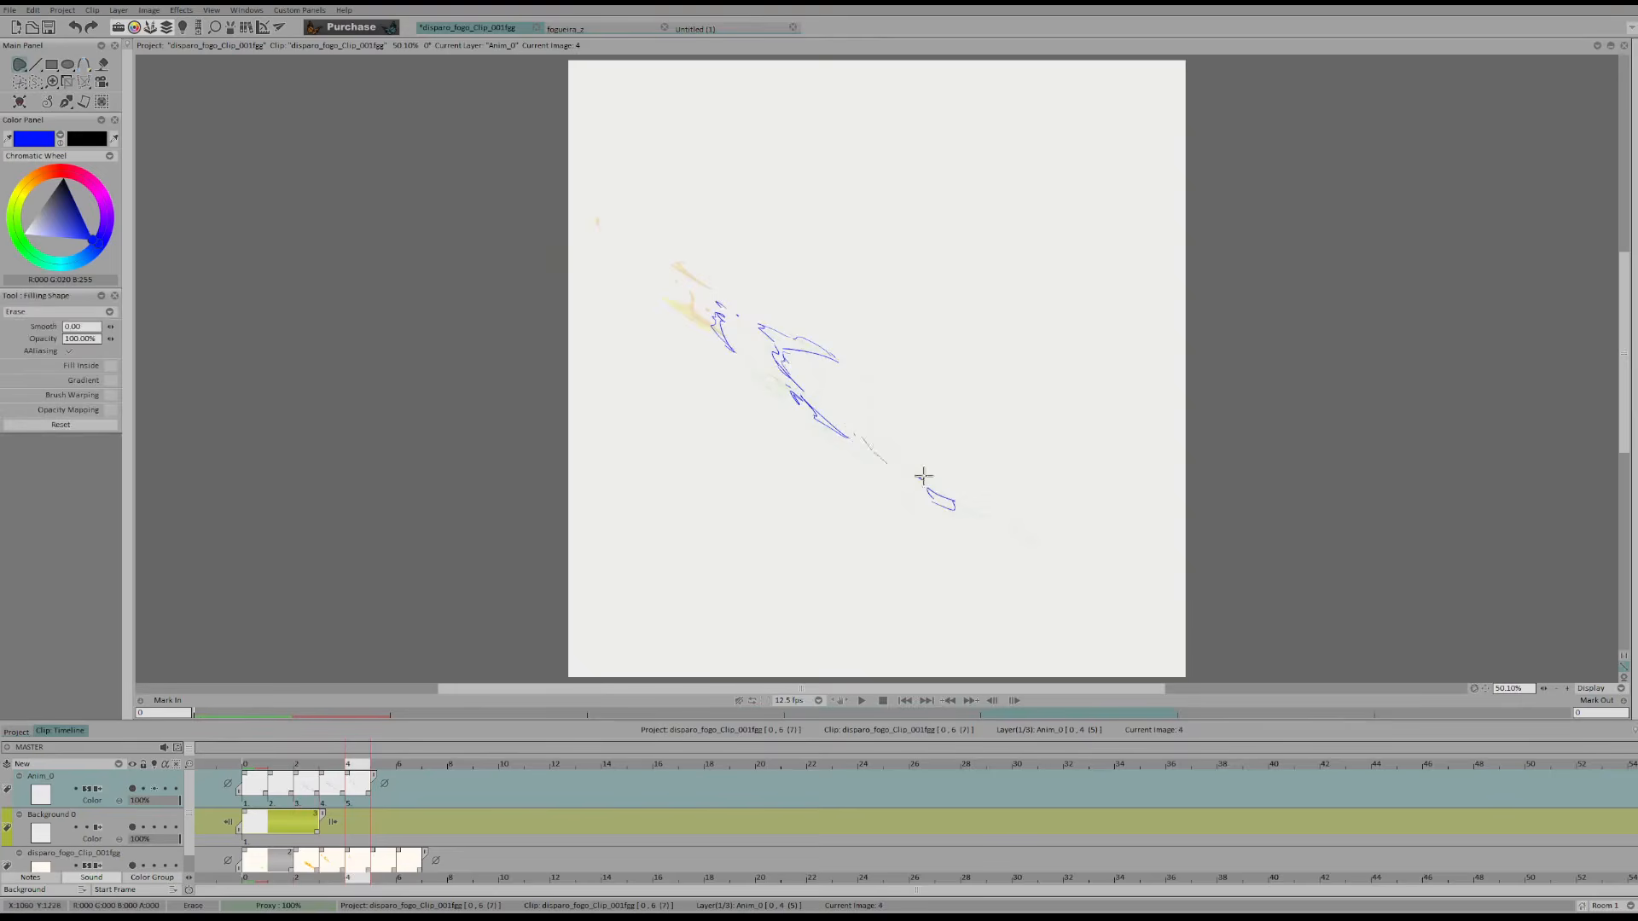
Extend frame 4's tail fragment to a pointed end and add tiny specks beyond it, comparing with the previous frames
key(b)
key(Left)
key(Left)
key(Right)
key(Right)
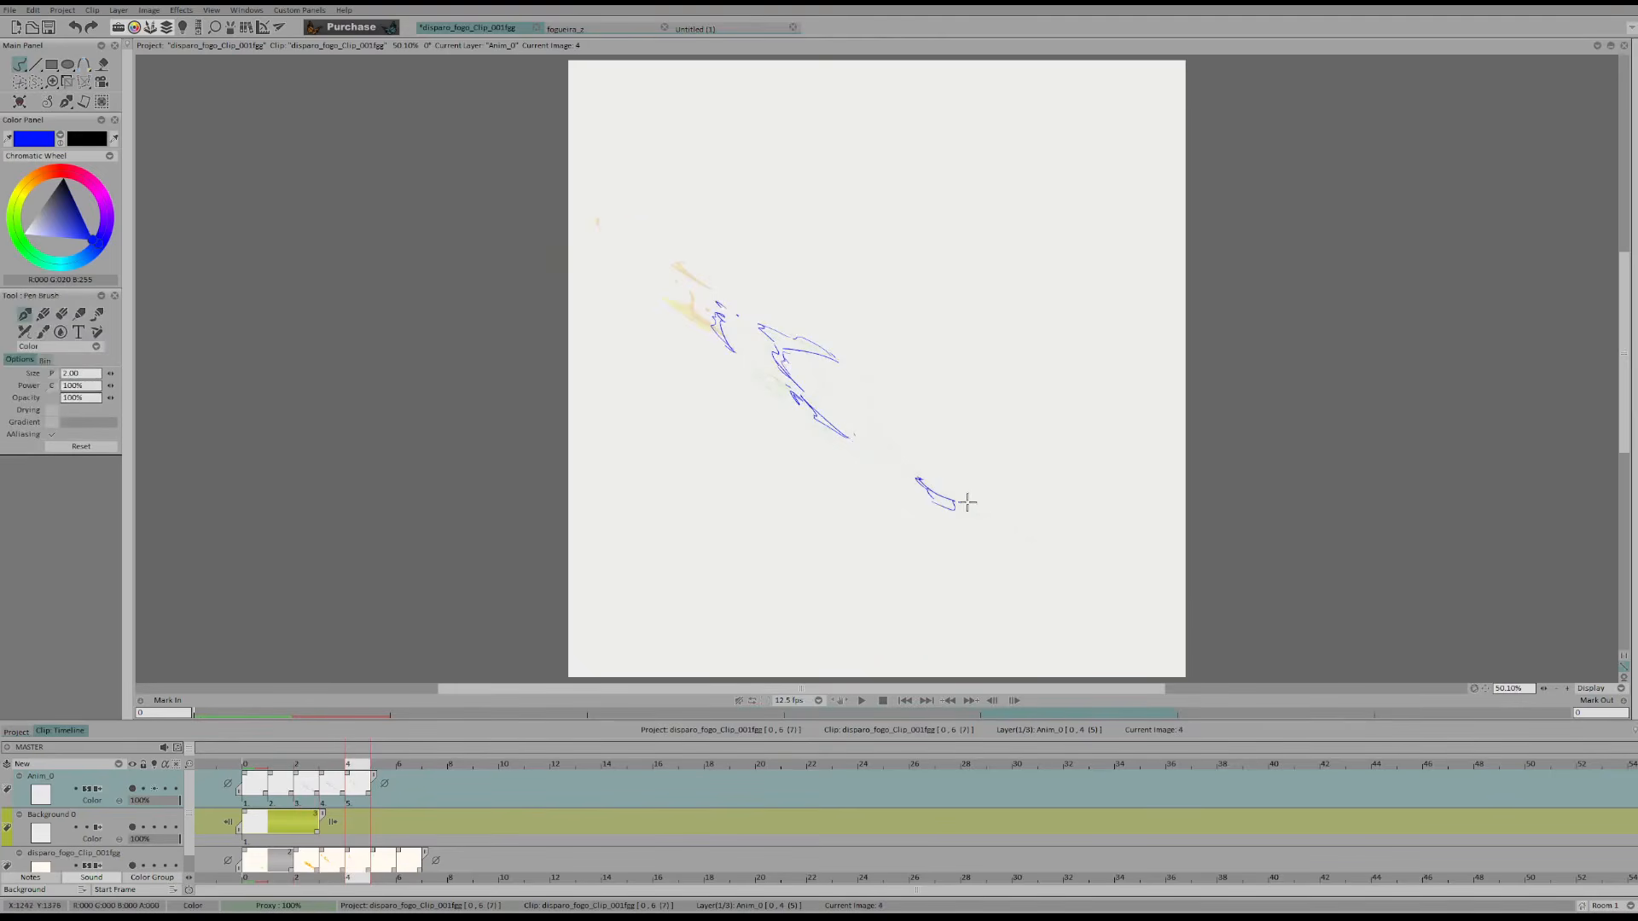
key(Left)
key(Left)
key(Right)
key(Right)
Erase and redraw the front edge of the upper strand in frame 4, checking it against the earlier frames
key(e)
key(b)
mouse_move(760, 320)
mouse_down()
mouse_move(787, 350)
mouse_move(782, 322)
mouse_move(824, 350)
mouse_up()
key(Left)
key(Left)
key(Right)
key(Right)
key(e)
key(b)
Draw frame 5 as a small jagged flame remnant with a few specks and a tiny tail fragment
key(Left)
key(Right)
key(Right)
mouse_move(761, 321)
mouse_down()
mouse_move(778, 327)
mouse_move(764, 316)
mouse_up()
key(e)
key(b)
mouse_move(762, 320)
mouse_down()
mouse_move(780, 321)
mouse_move(772, 344)
mouse_up()
key(Left)
key(Left)
drag(763, 347, 790, 389)
key(Right)
key(Right)
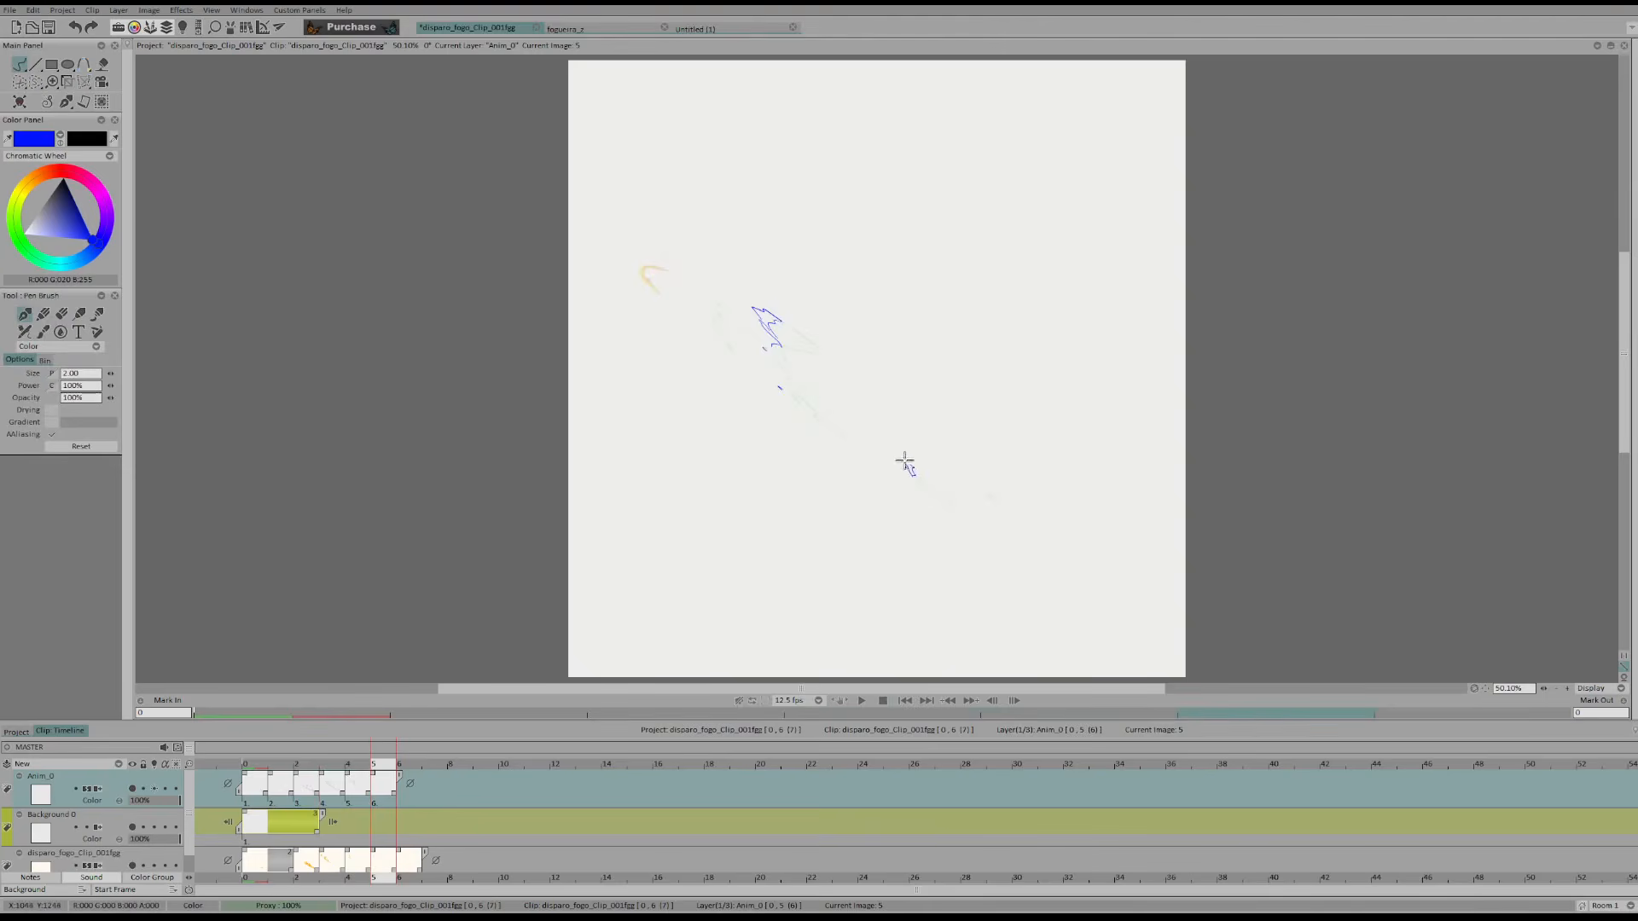
Add a short dash beyond frame 5's tail fragment and leave frame 6 as an empty final frame
key(Left)
key(Left)
key(Right)
key(Right)
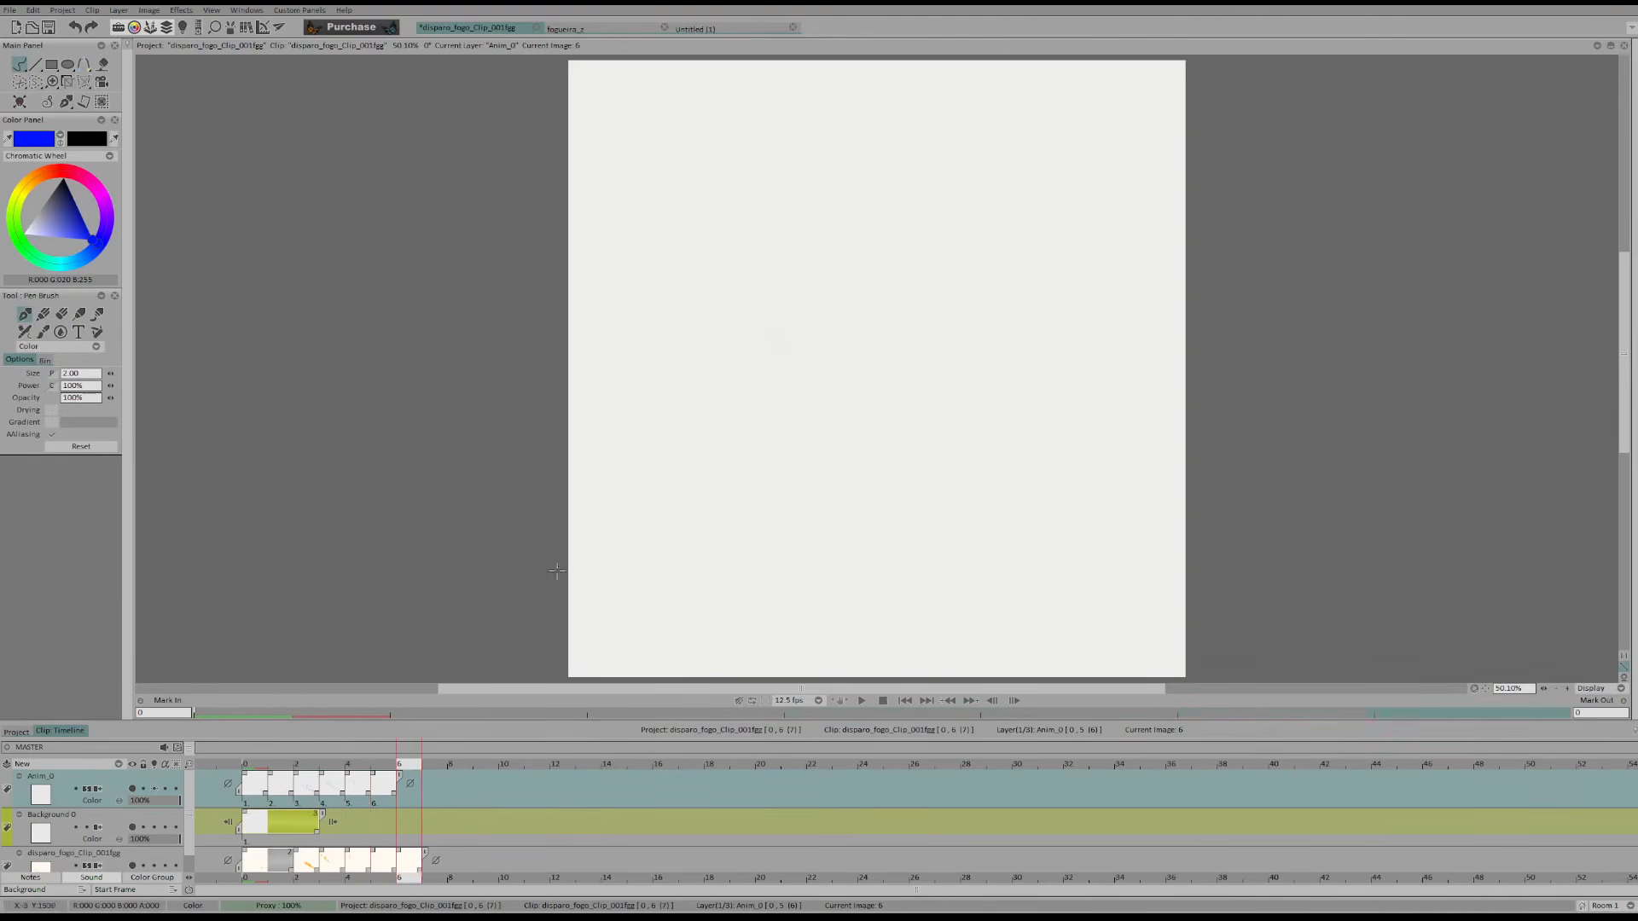
Play back the redrawn flame animation to examine its timing
click(864, 703)
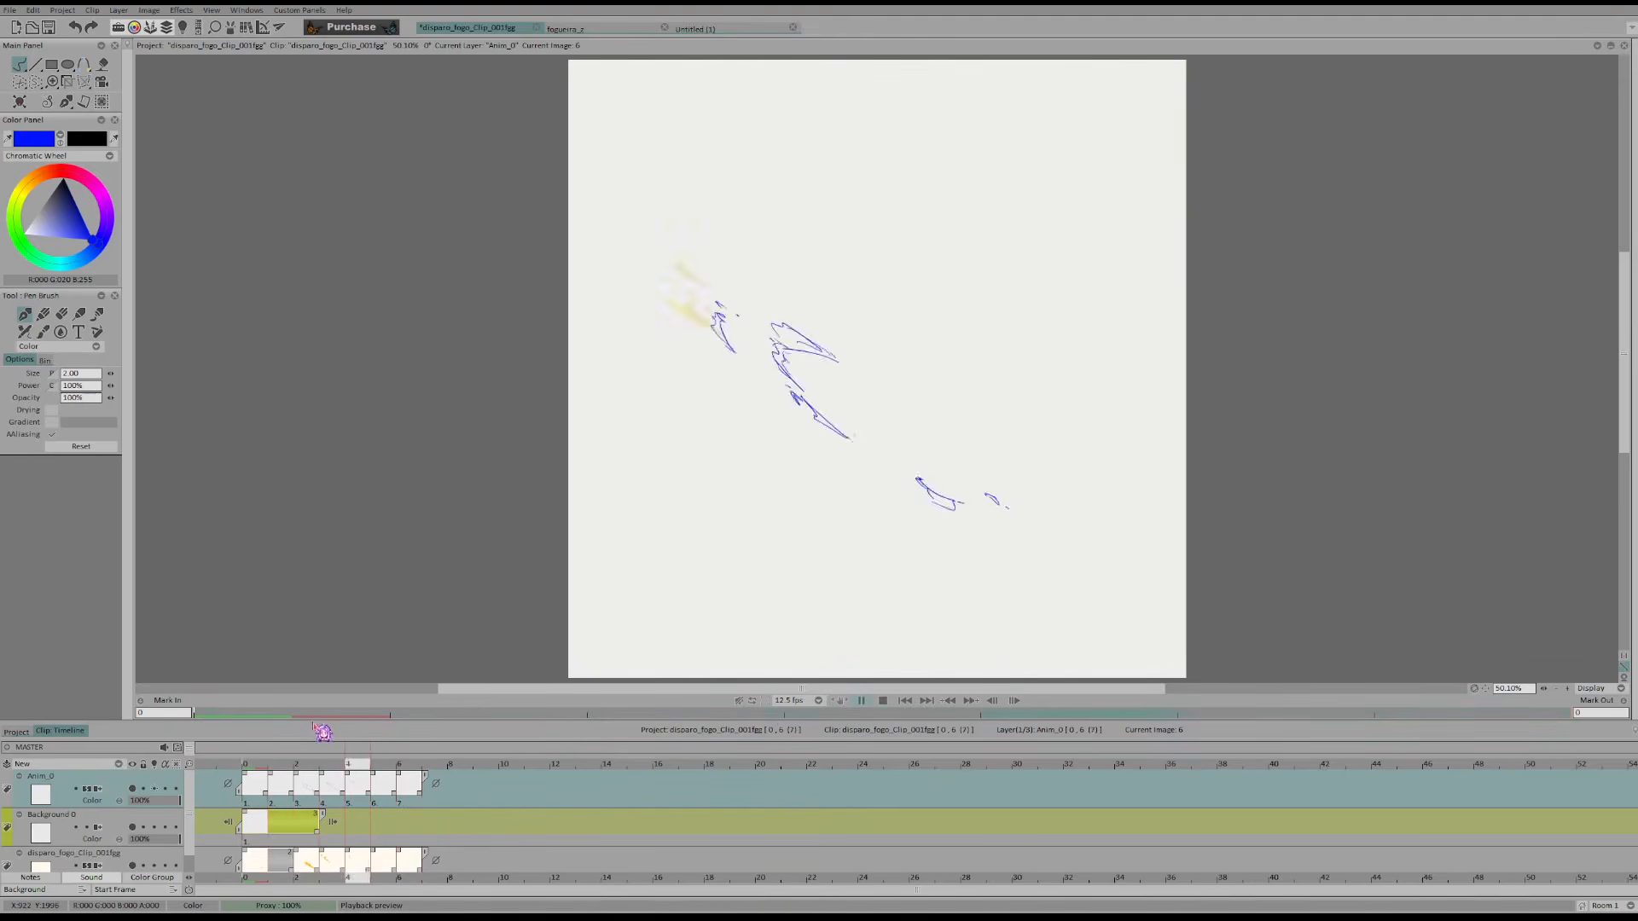
drag(190, 823, 133, 858)
scroll(185, 844, up, 1)
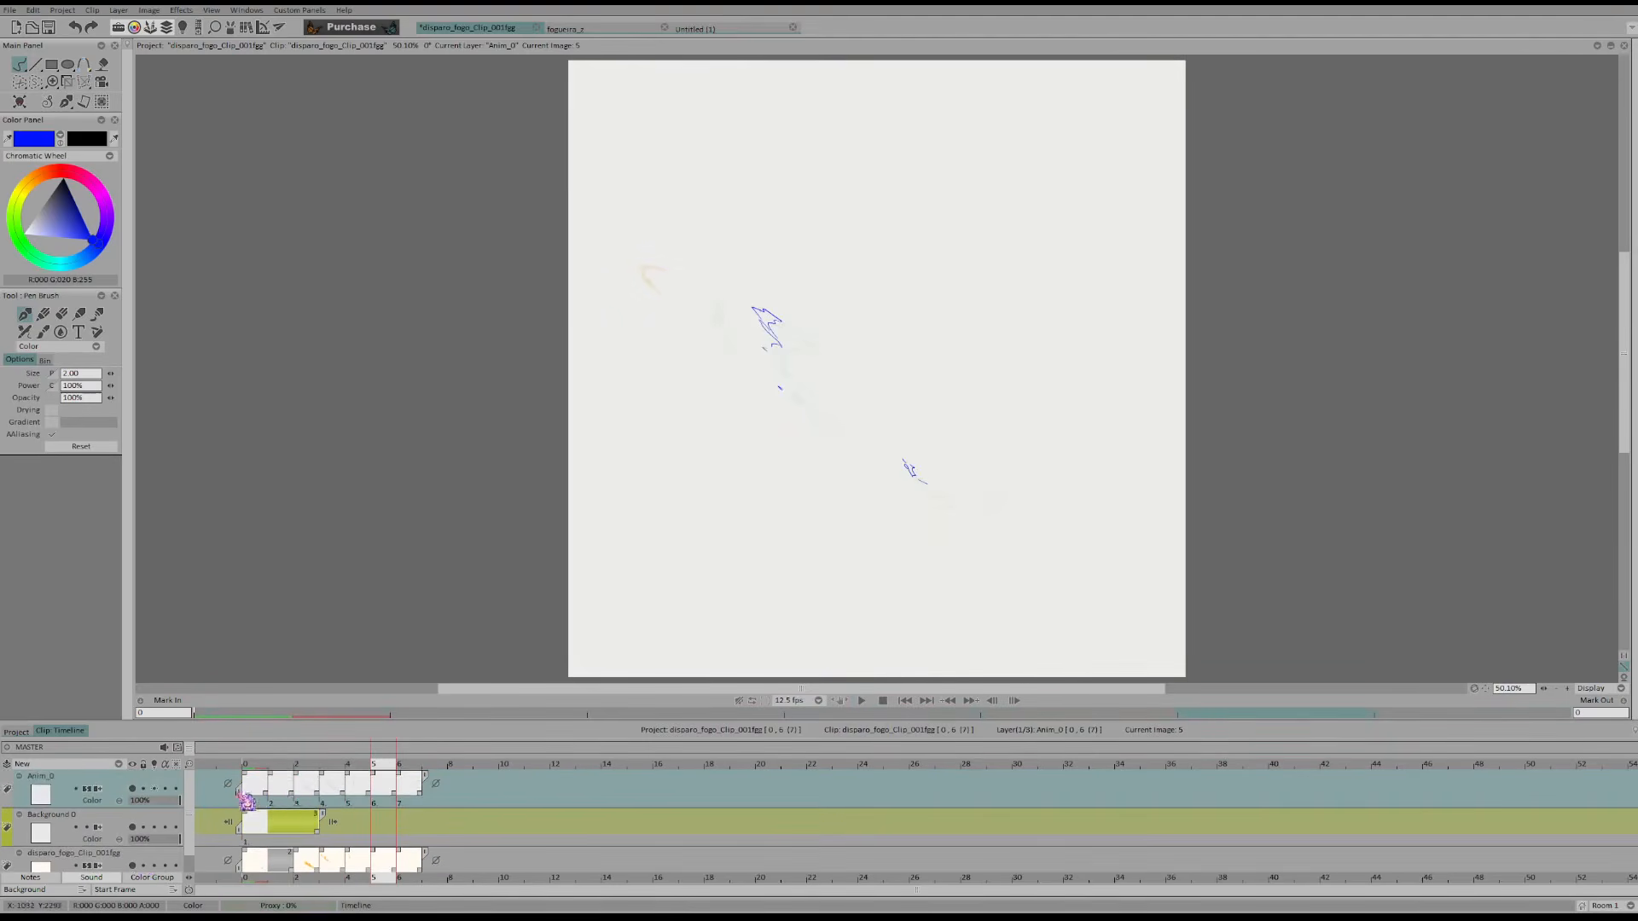
click(862, 701)
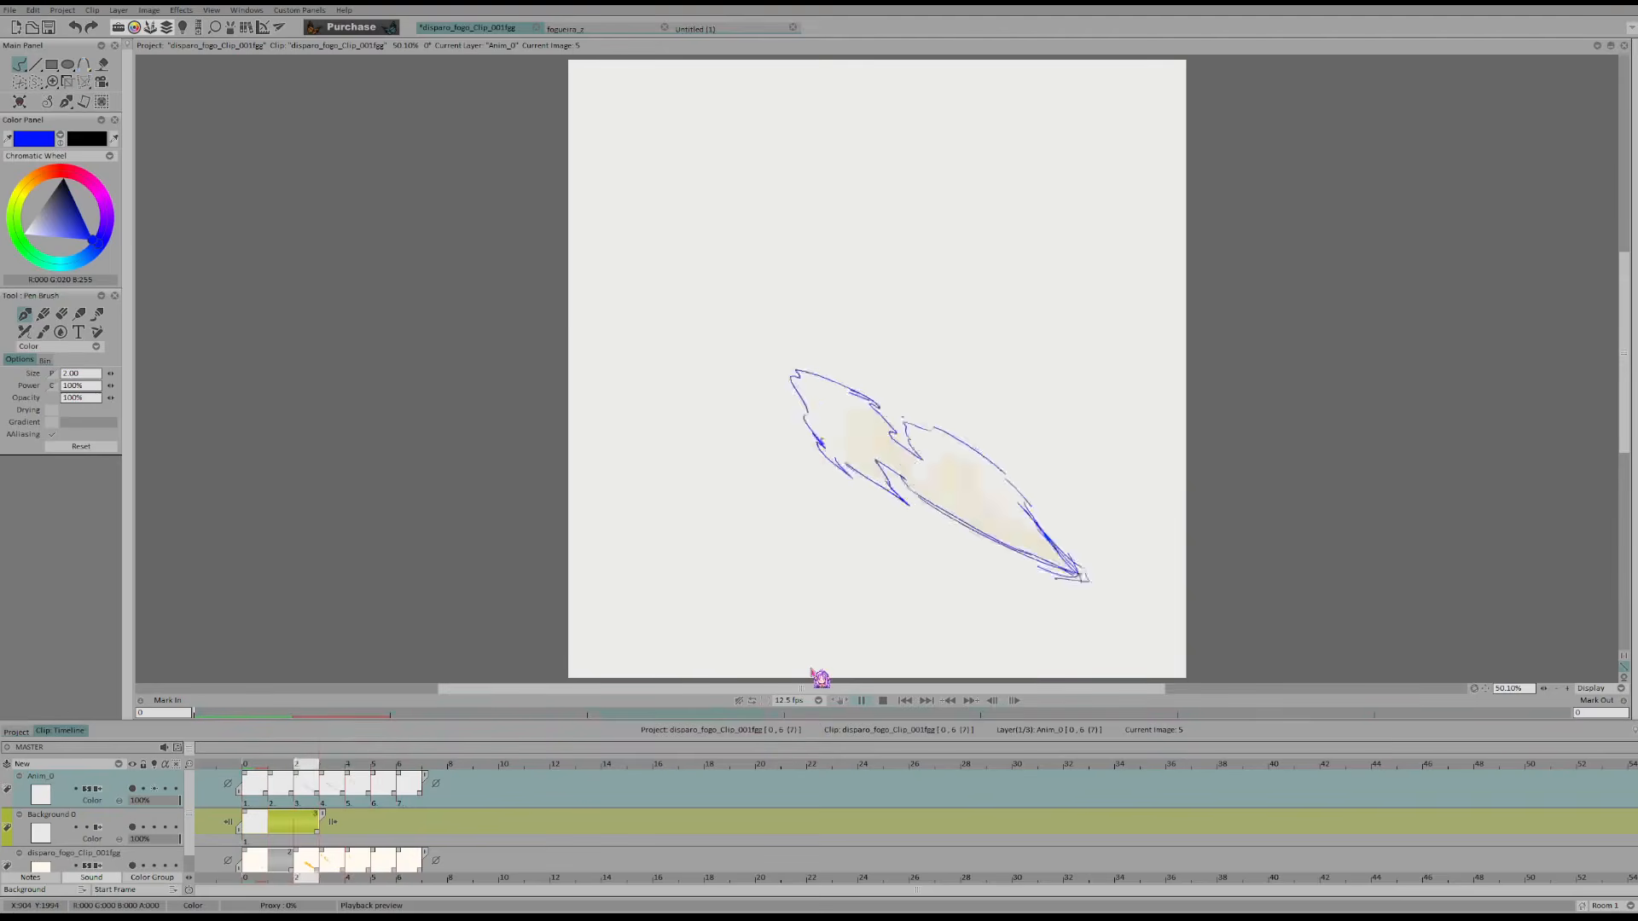
Shift the drawings in all frames of the Anim_0 layer straight up, clear of the faded reference
click(271, 790)
click(256, 789)
click(84, 81)
drag(1055, 563, 1049, 386)
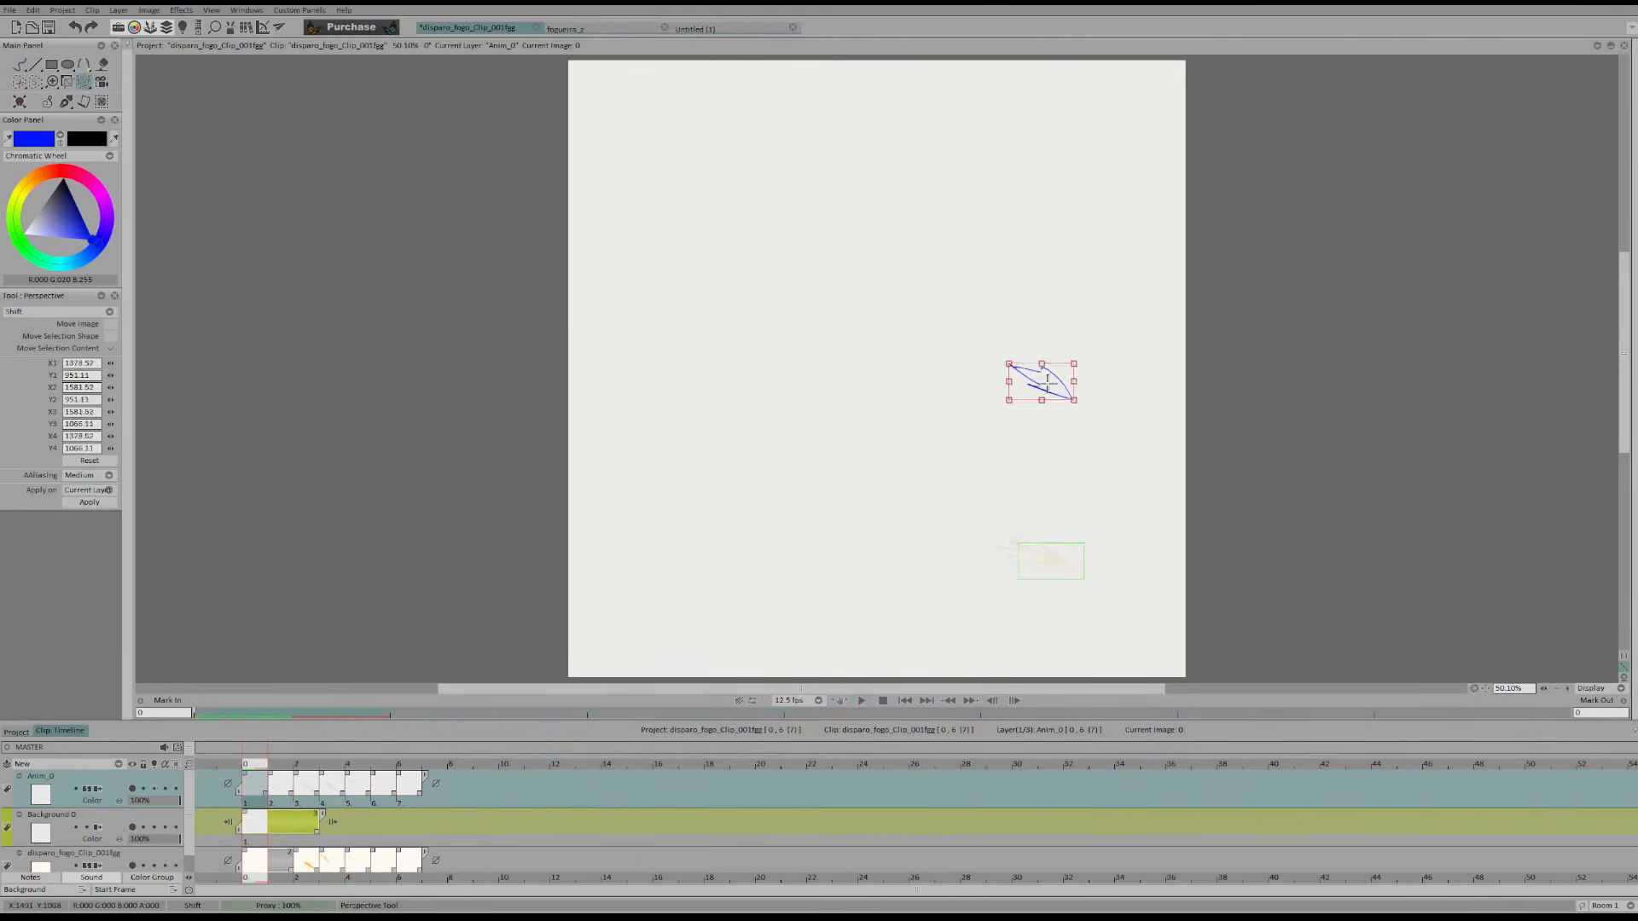
click(426, 806)
key(Return)
click(258, 800)
key(b)
Step back and forth through frames 0 to 3 to compare the redrawn flame shapes with the faded reference
key(Right)
key(Left)
key(Right)
key(Right)
key(Left)
key(Right)
key(Left)
key(Right)
key(Left)
key(Right)
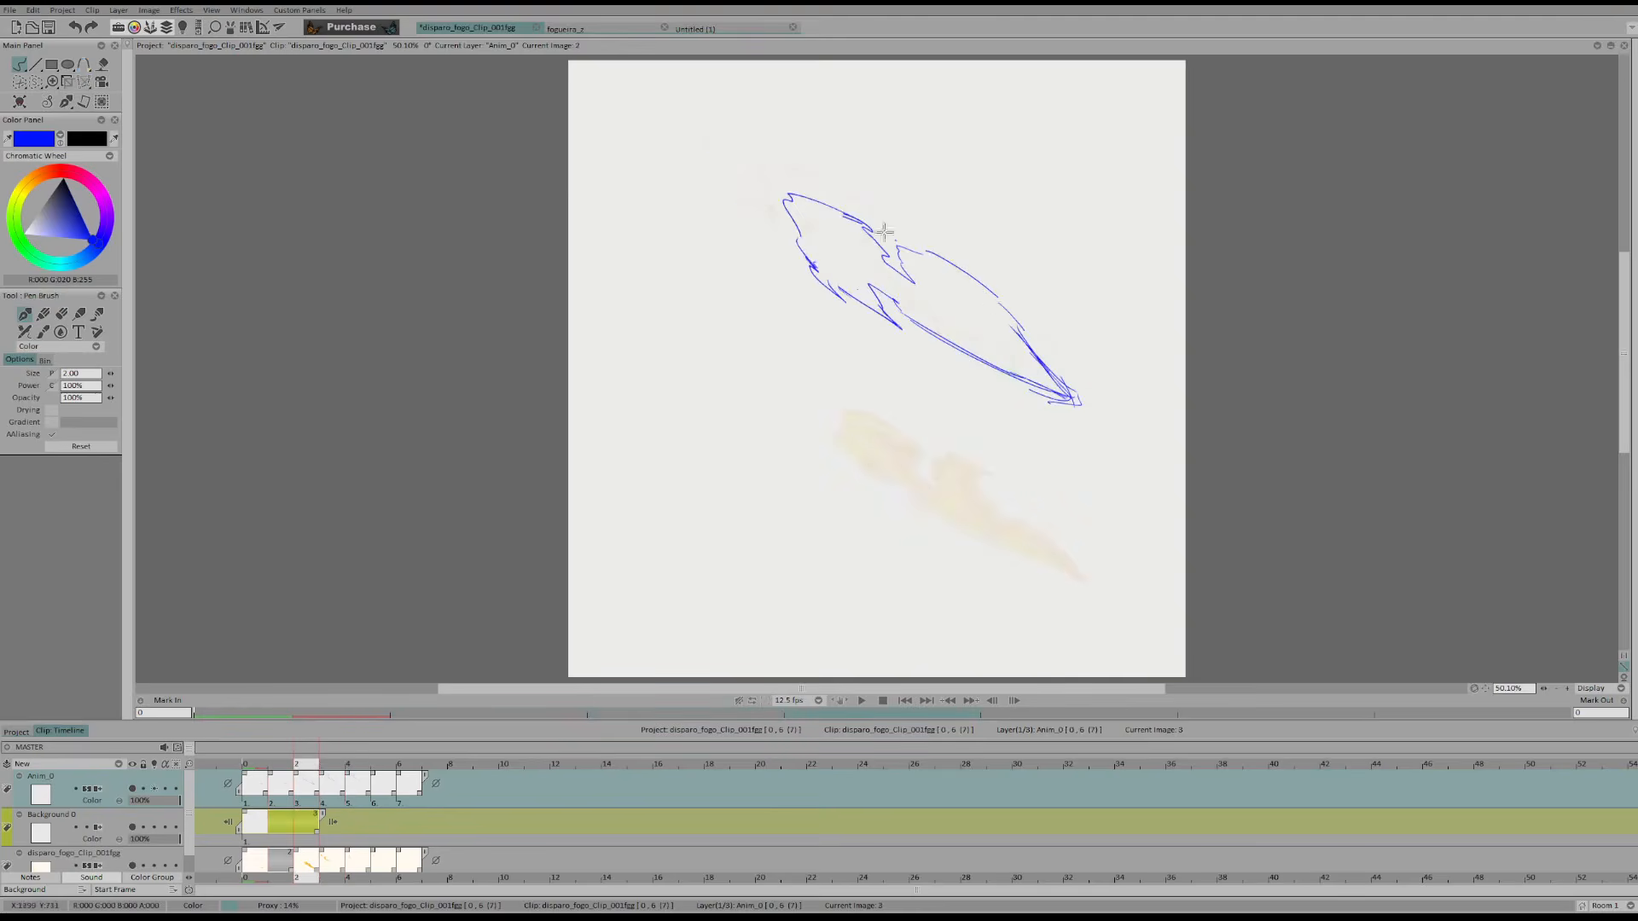
key(Right)
key(Right)
key(Left)
key(Right)
key(Left)
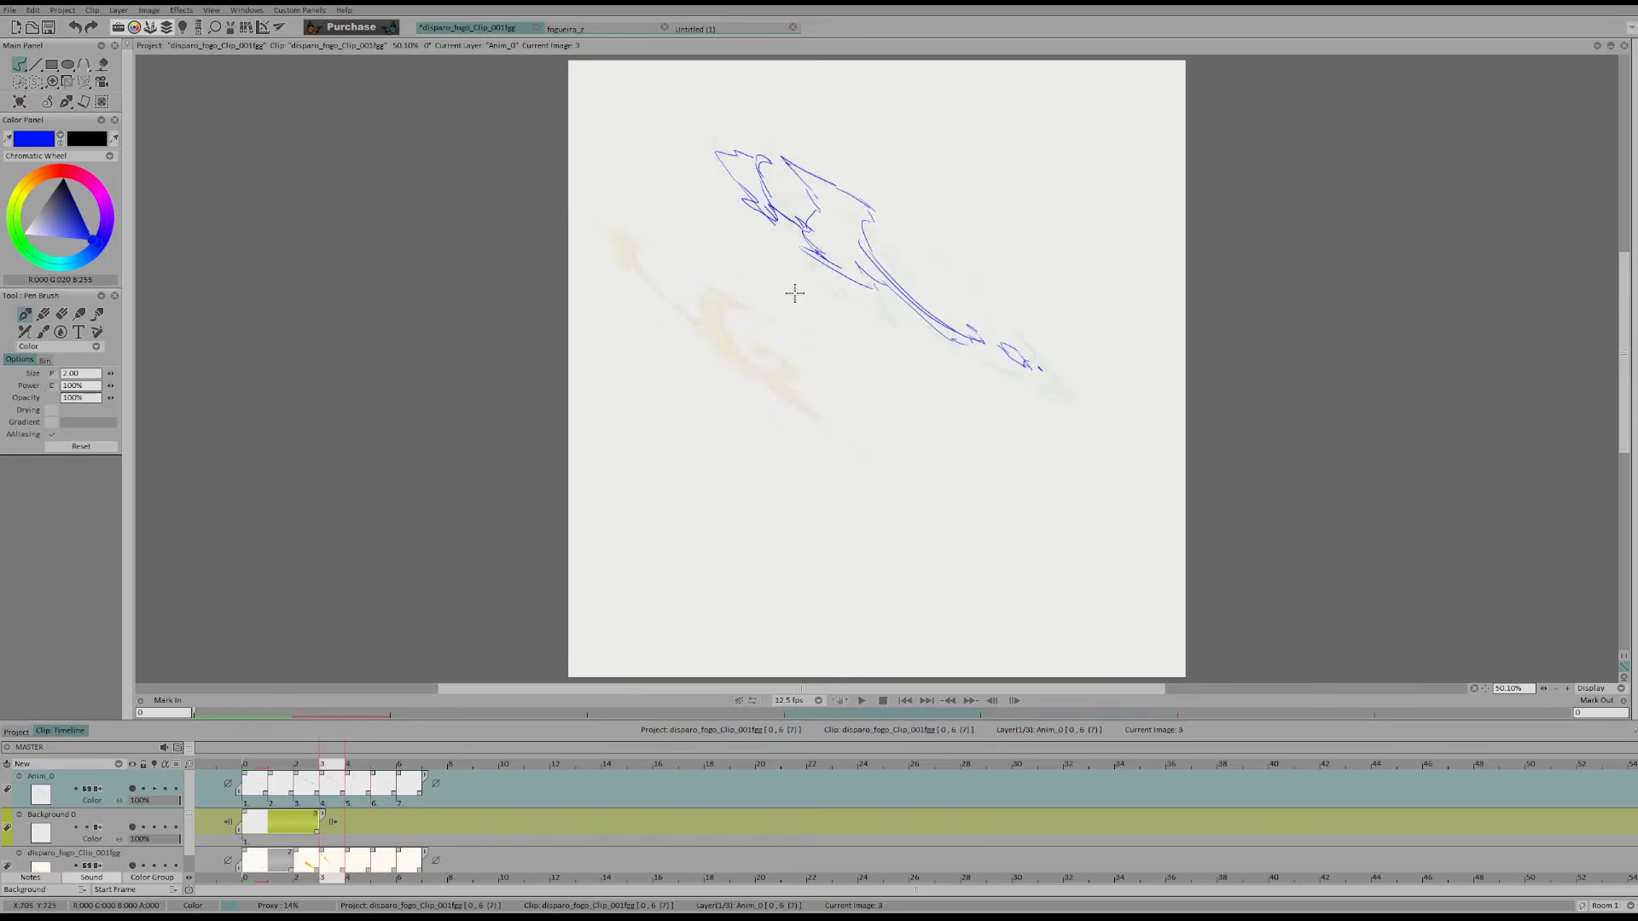
Flip repeatedly between frame 3 and its neighbours to examine how the flame breaks apart, undoing any trial strokes
key(Right)
key(Left)
key(Right)
key(Left)
key(Right)
key(Left)
key(Right)
key(Left)
key(Right)
key(Left)
key(ctrl+z)
key(Right)
key(Left)
key(Left)
key(Right)
key(Right)
key(Left)
key(Right)
key(Left)
key(Left)
key(Right)
key(Right)
key(Left)
key(Left)
key(Right)
key(ctrl+z)
key(Left)
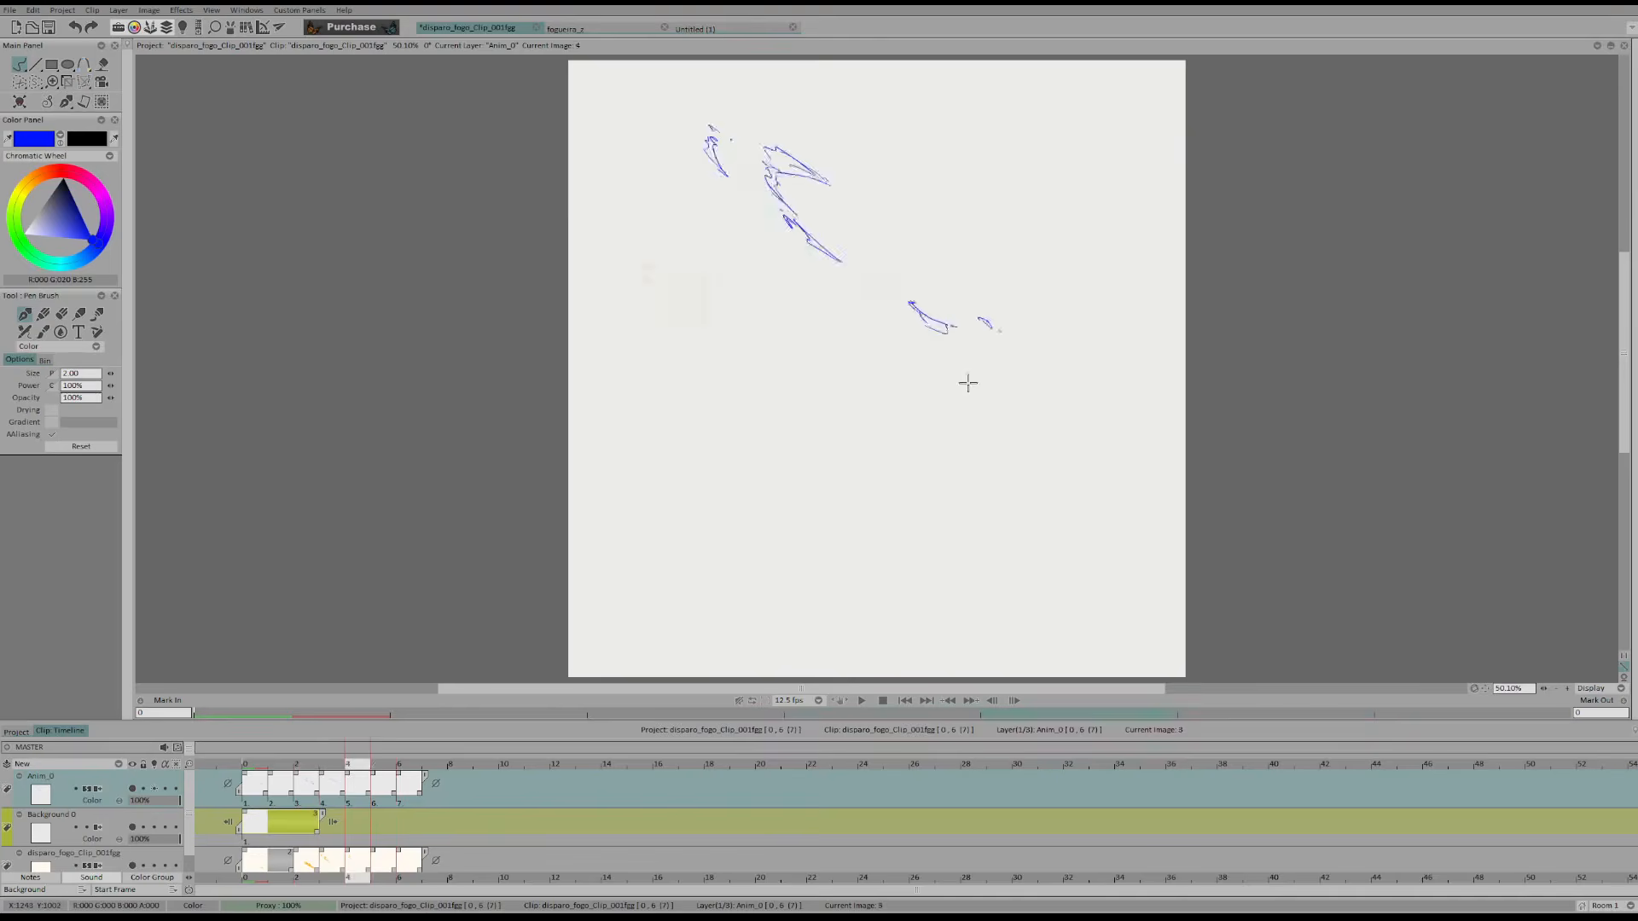
Play back the shifted animation and compare frame 2's flame outline with its neighbouring frames
click(862, 700)
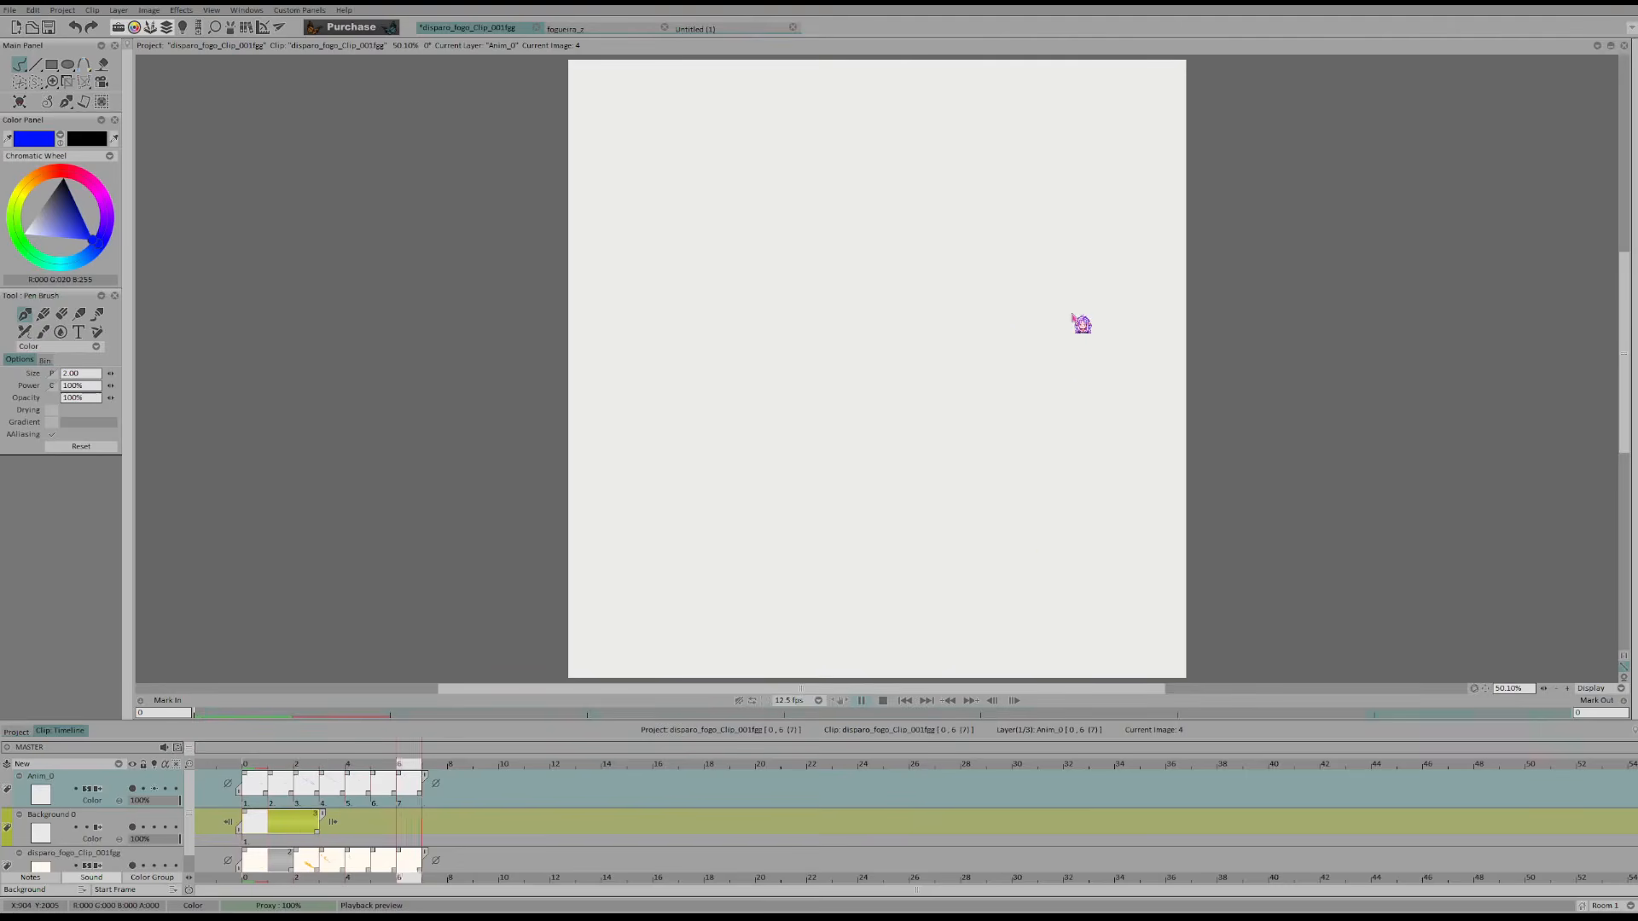
click(291, 772)
key(Right)
key(Right)
key(Left)
key(Left)
key(Right)
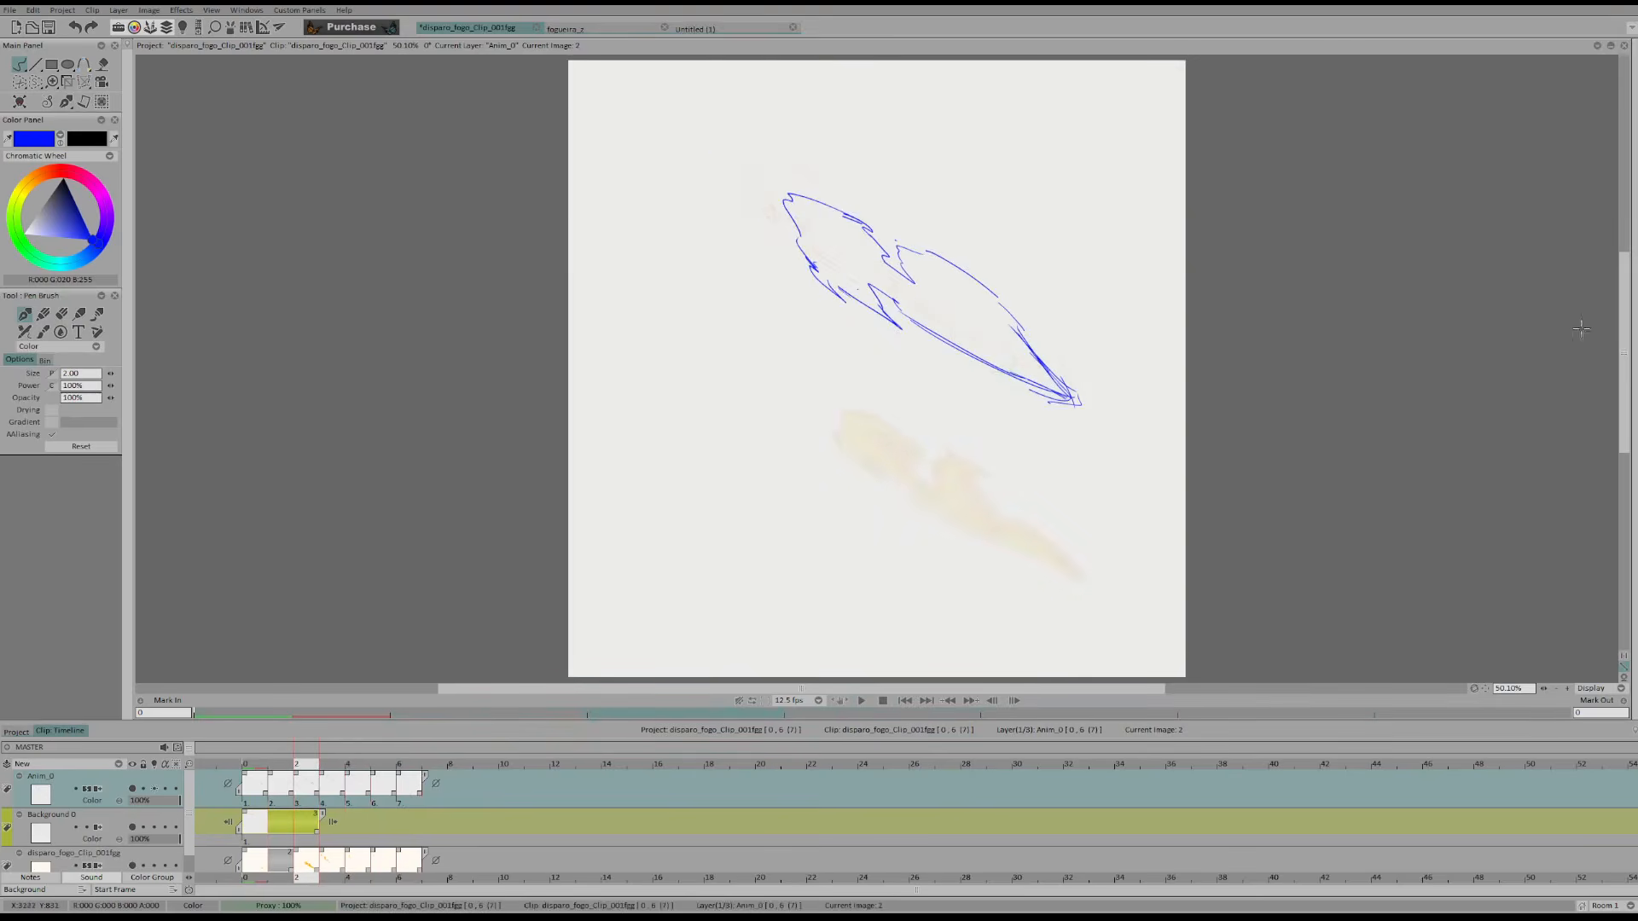
Mirror the canvas view and rough in a new upper contour for the flame in frame 3
drag(1623, 331, 1624, 303)
drag(1544, 689, 1555, 688)
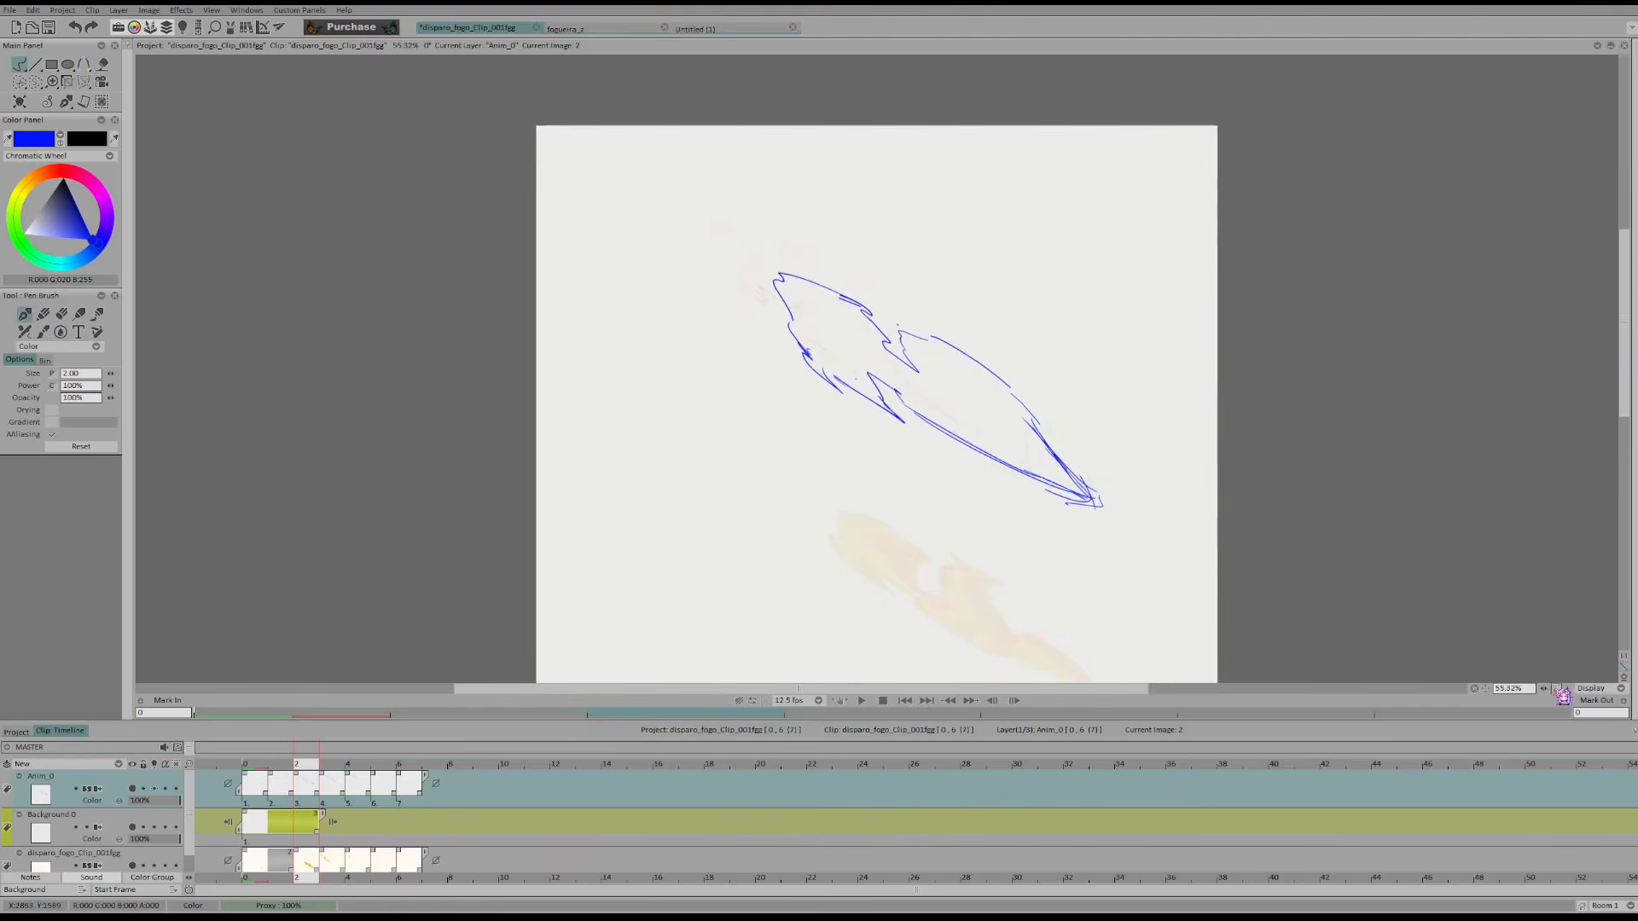
key(j)
key(Right)
key(Left)
key(Right)
key(shift+d)
mouse_move(905, 311)
mouse_down()
mouse_move(890, 263)
mouse_move(932, 266)
mouse_up()
key(d)
mouse_move(876, 321)
mouse_down()
mouse_move(889, 264)
mouse_move(938, 243)
mouse_up()
key(ctrl+z)
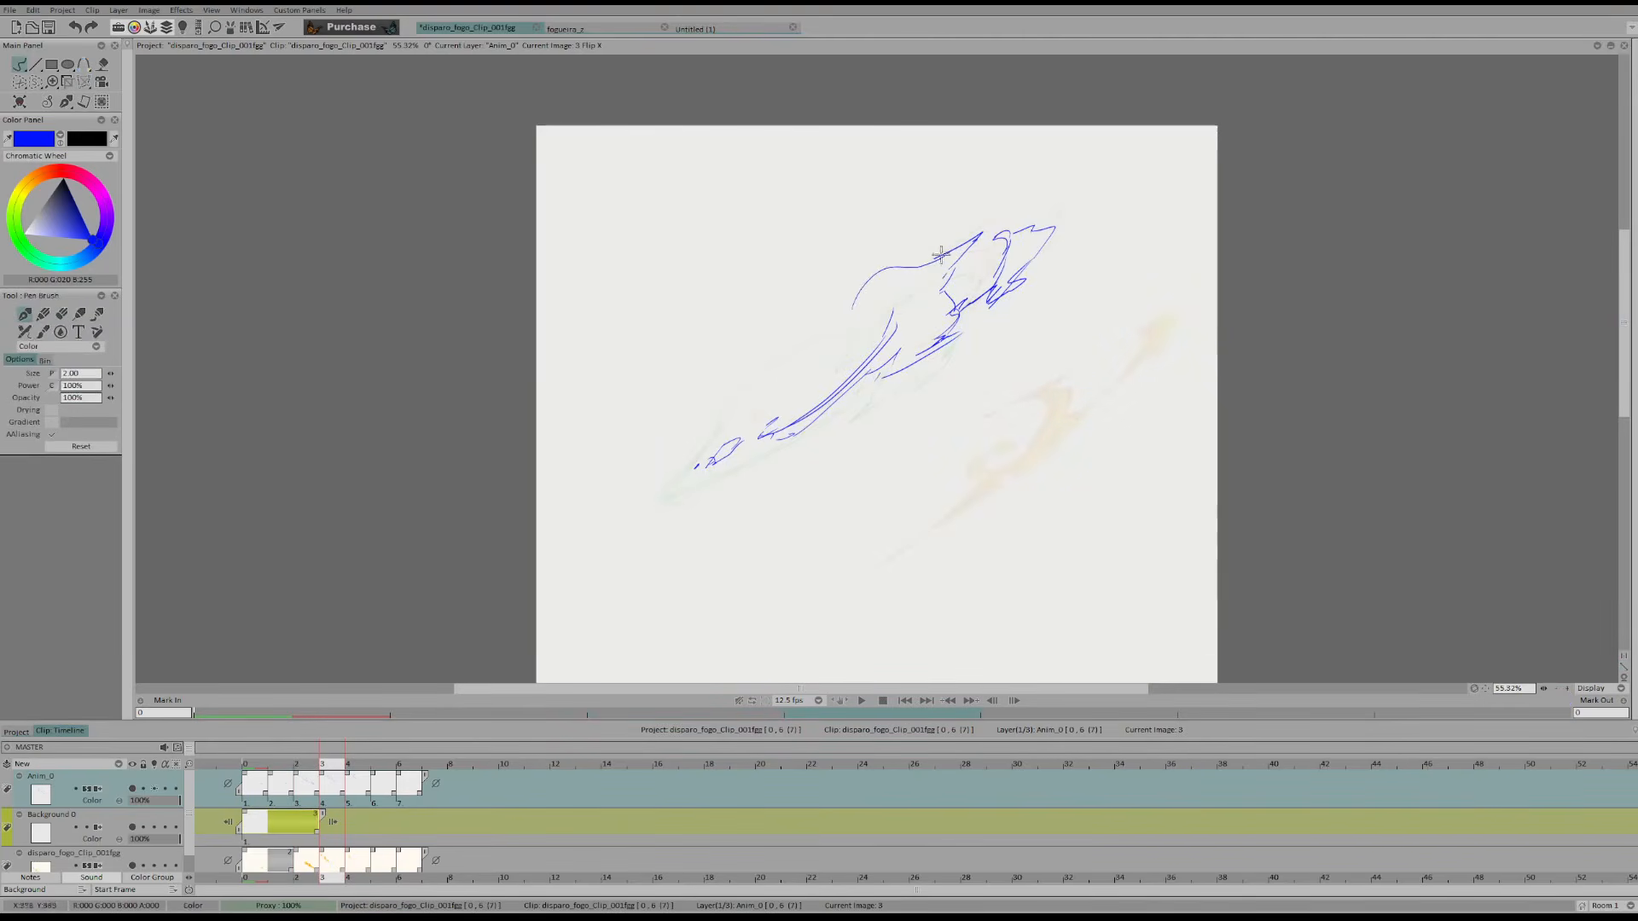
Clean up and extend the trailing end of frame 3's upper flame contour, comparing it with the preceding frame
key(shift+d)
key(d)
drag(838, 314, 890, 306)
key(Left)
key(Right)
key(shift+d)
key(d)
key(Left)
key(Right)
Erase and redraw the upper flame contour in frame 4, comparing it with the preceding frames
key(Right)
key(shift+d)
mouse_move(918, 260)
mouse_down()
mouse_move(1016, 269)
mouse_move(892, 264)
mouse_move(993, 215)
mouse_up()
key(d)
key(Left)
Rework the inner edge of frame 4's flame against the neighbouring frames, undoing unwanted trial strokes
key(Left)
key(Right)
key(Right)
key(shift+d)
mouse_move(880, 277)
mouse_down()
mouse_move(912, 242)
mouse_move(855, 294)
mouse_move(929, 262)
mouse_move(919, 313)
mouse_move(951, 285)
mouse_move(934, 325)
mouse_move(871, 380)
mouse_move(901, 329)
mouse_move(860, 389)
mouse_move(939, 313)
mouse_up()
key(d)
key(Left)
key(Left)
key(Right)
key(Right)
key(Right)
key(Right)
key(ctrl+z)
key(Left)
key(Left)
key(Right)
key(Right)
key(ctrl+z)
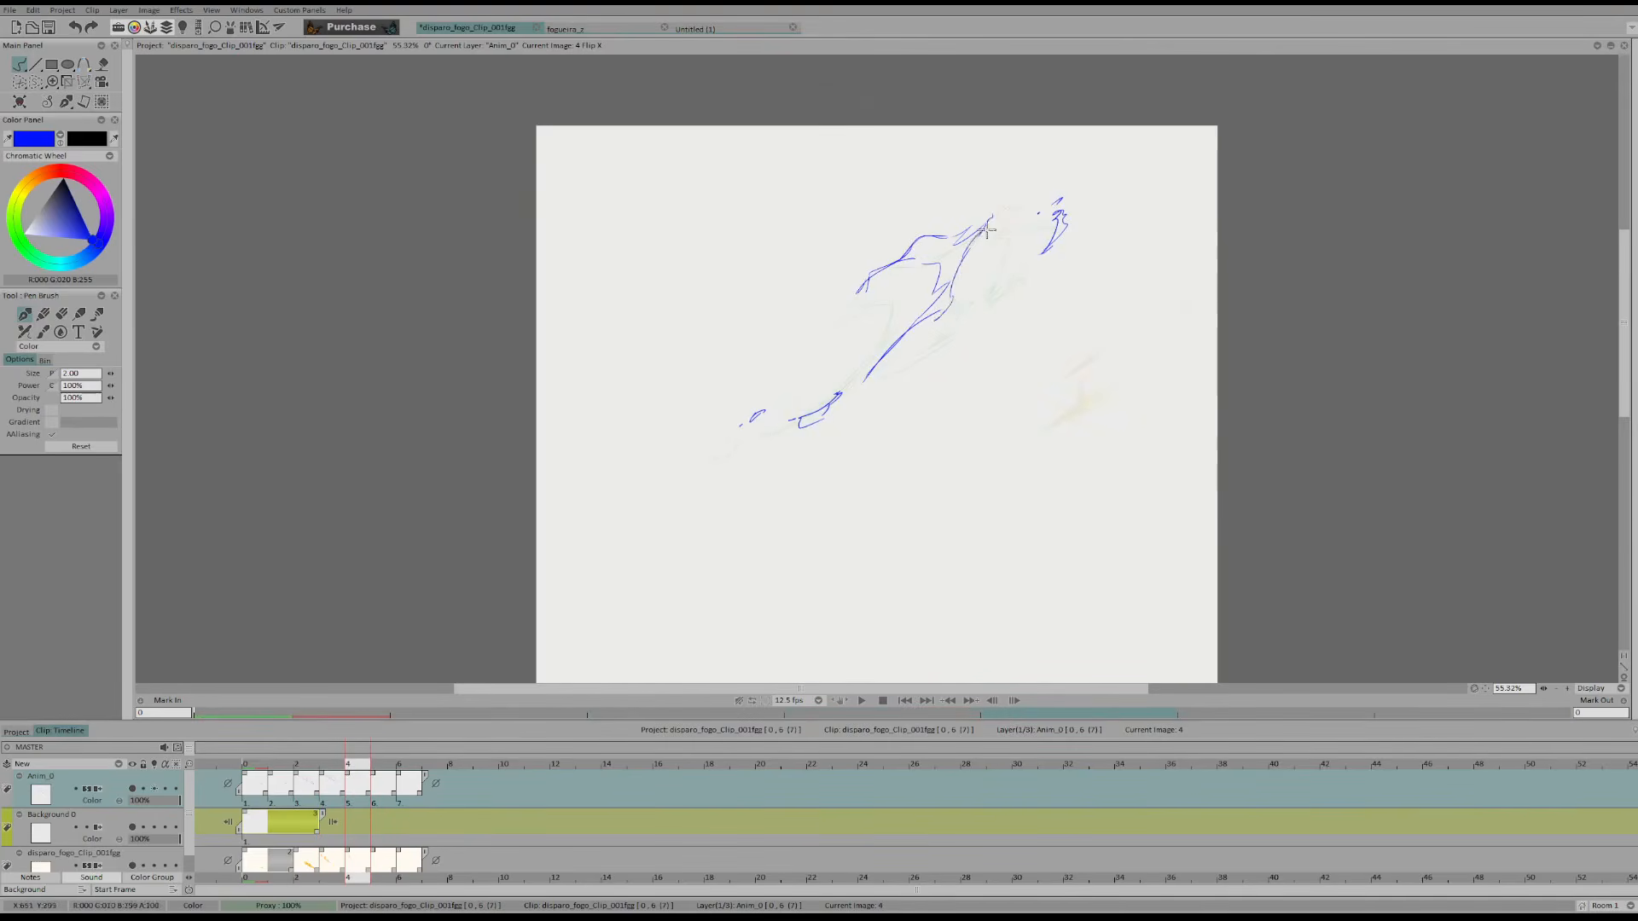
Sketch a small detached speck beside the underside of frame 4's main flame and compare it with frame 3
key(Left)
key(Right)
mouse_move(964, 306)
mouse_down()
mouse_move(1019, 292)
mouse_move(943, 331)
mouse_up()
key(Left)
key(Left)
key(Right)
key(Right)
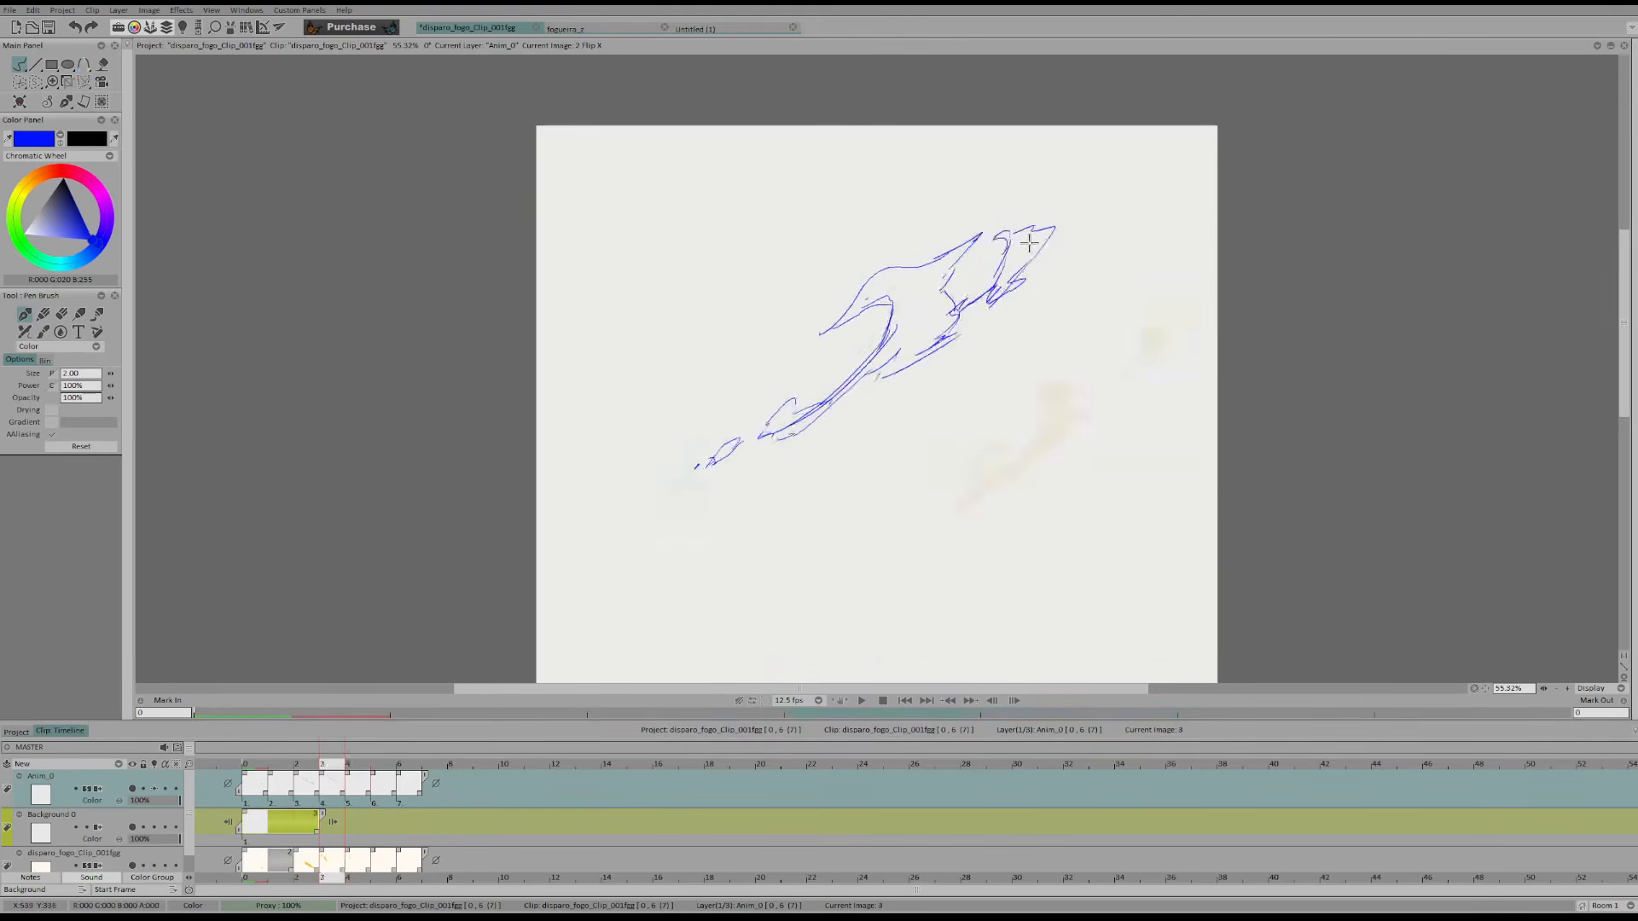
Add detached slivers beneath the flame and above its trailing fragment in frame 4, and unmirror the canvas view
key(Left)
key(Right)
key(Left)
key(Right)
key(Left)
key(Right)
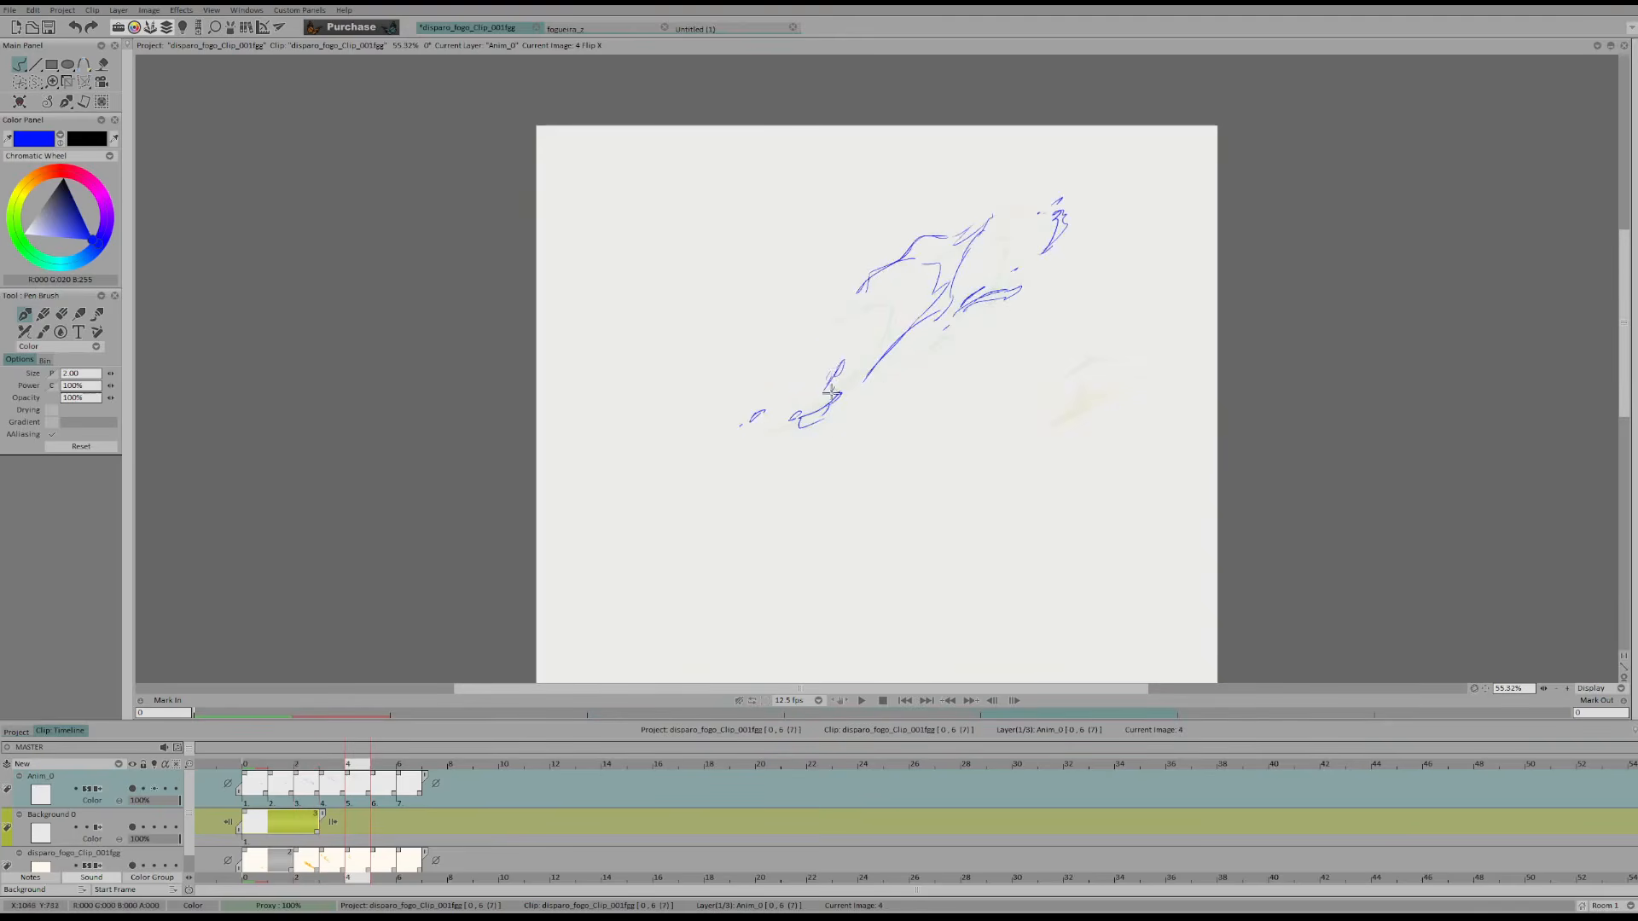
key(h)
Erase the old trailing flame fragment in frame 5
key(Left)
key(Left)
key(Right)
key(Right)
key(Right)
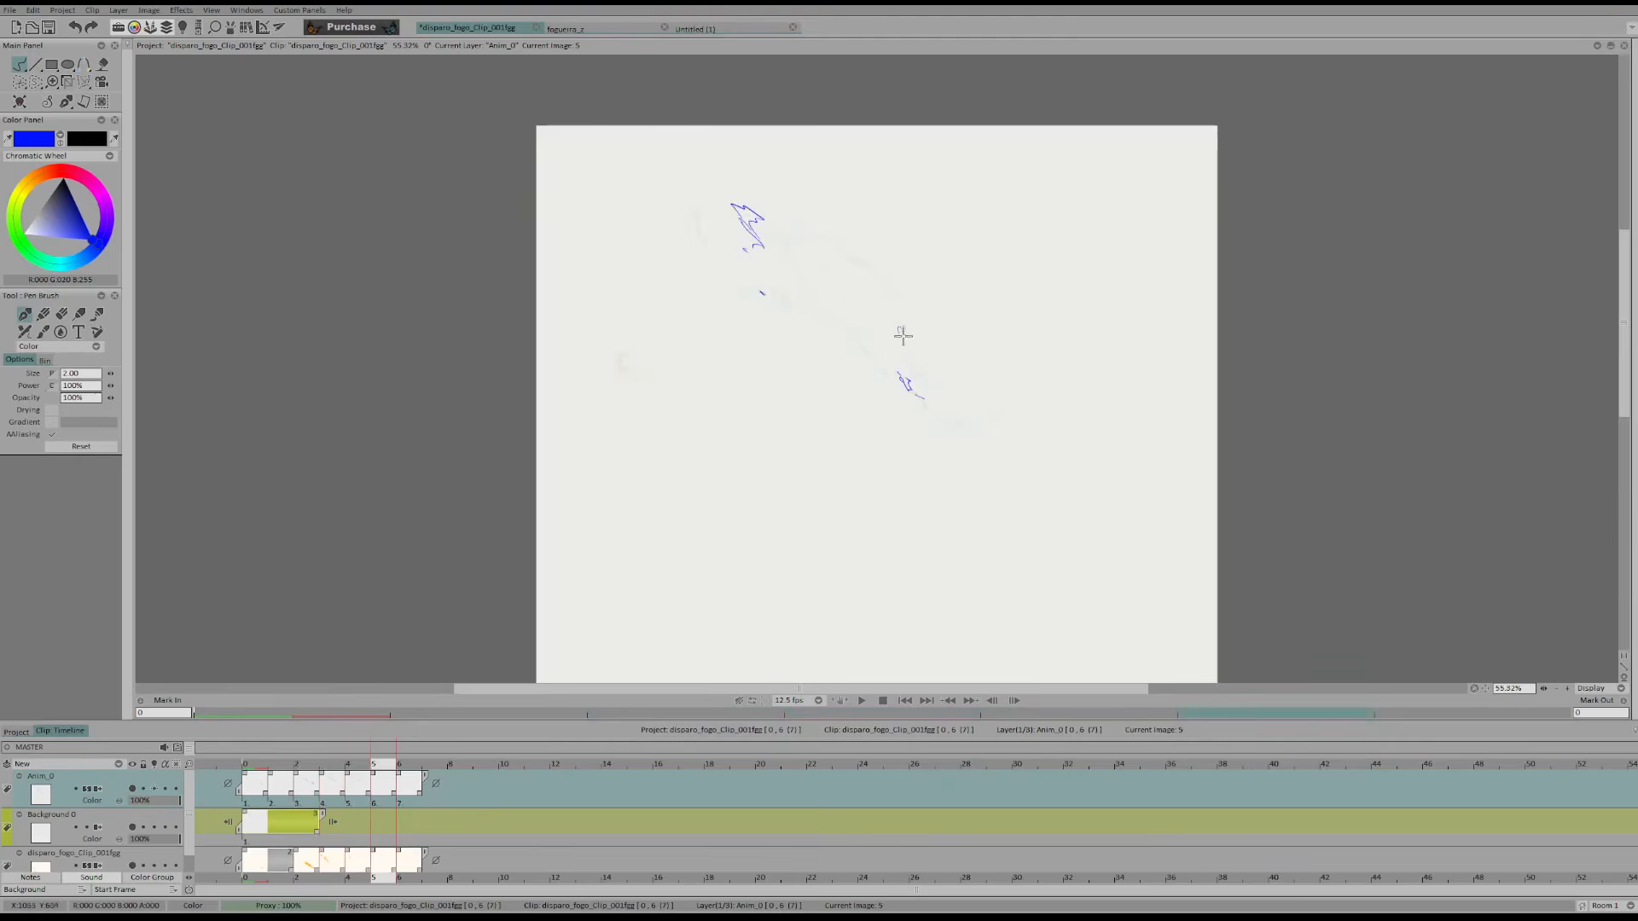
key(Left)
key(Right)
key(w)
mouse_move(909, 351)
mouse_down()
mouse_move(903, 313)
mouse_move(910, 379)
mouse_move(880, 370)
mouse_move(919, 411)
mouse_up()
Draw smaller, separated trailing flame pieces in frame 5, checking them against frames 3 and 4
key(b)
key(Left)
key(Left)
key(Right)
key(Right)
key(Left)
key(Left)
key(Right)
key(Right)
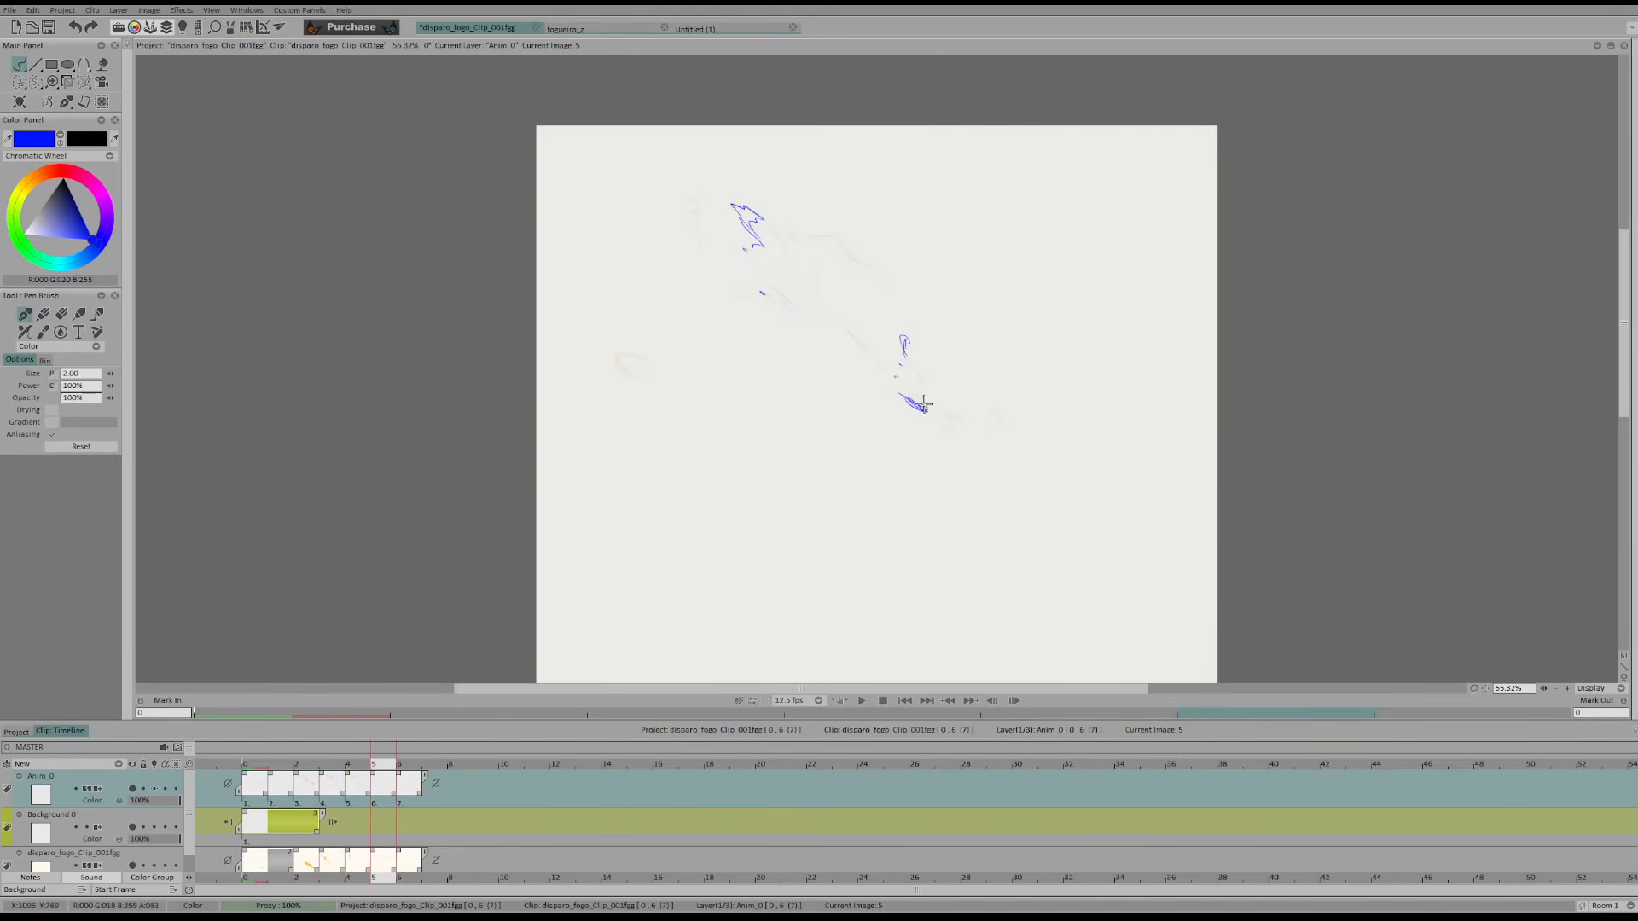
Flip repeatedly through frames 3 to 5 to examine how the trailing flame pieces break up
key(Left)
key(Left)
key(Right)
key(Right)
key(Left)
key(Left)
key(Right)
key(Right)
key(Left)
key(Left)
key(Right)
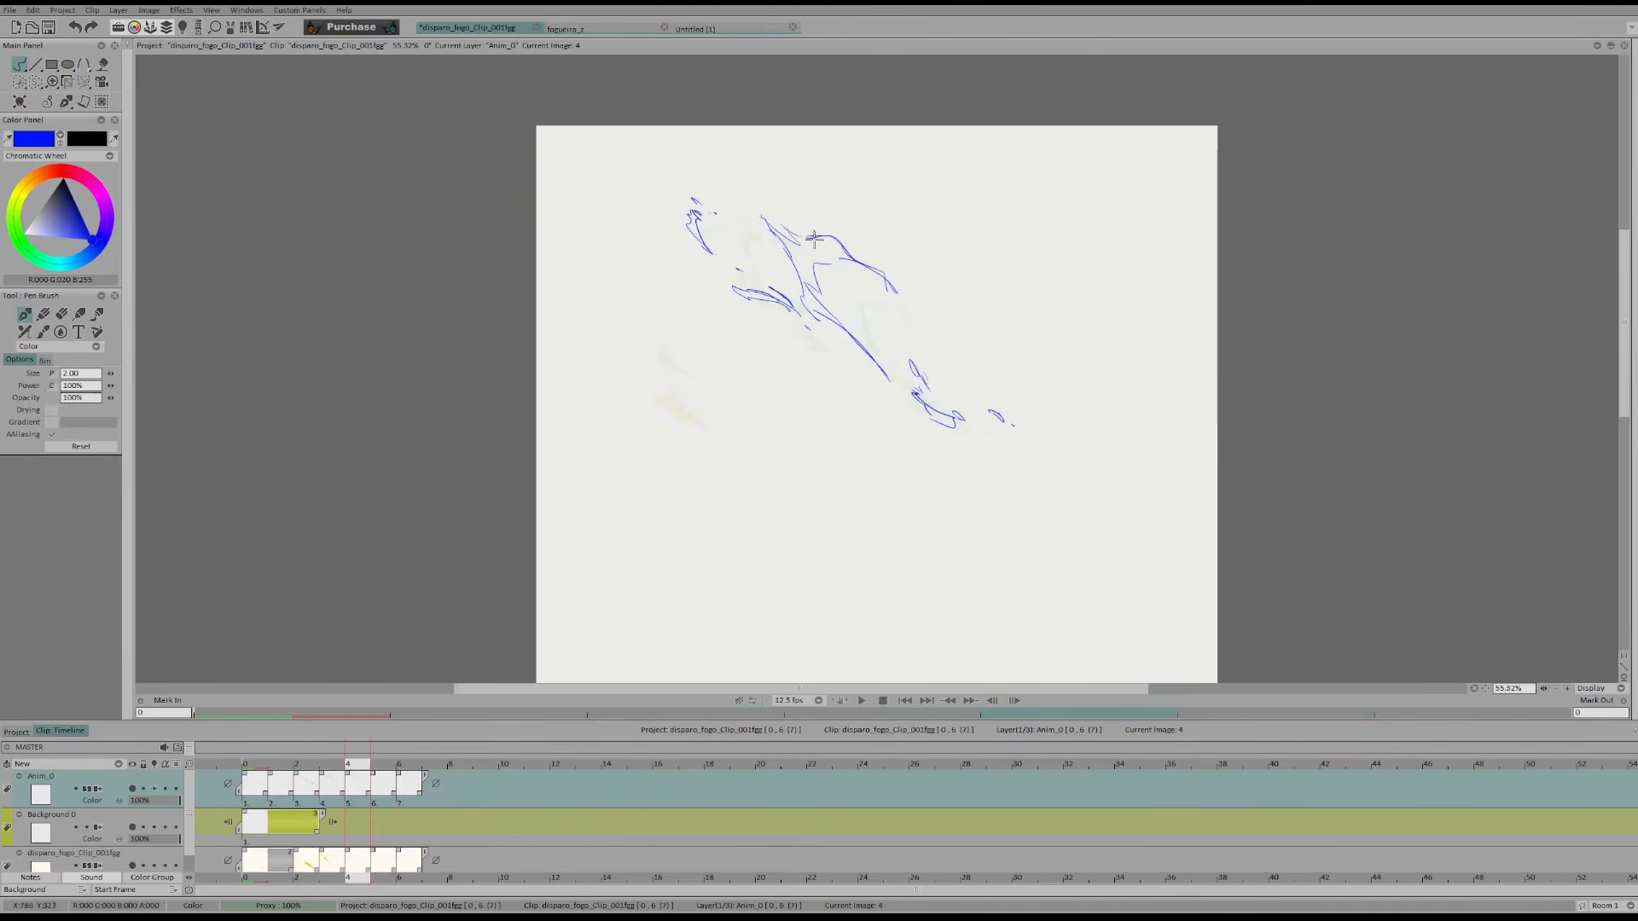
Erase the old upper flame fragment in frame 5 and sketch a curl closer to the main flame
key(Right)
drag(762, 244, 736, 207)
drag(791, 223, 791, 206)
key(Left)
key(Left)
key(Right)
Trim the pointed upper tip of the main flame in frame 4, comparing it with the adjacent frames
key(Left)
key(Left)
key(Right)
key(Right)
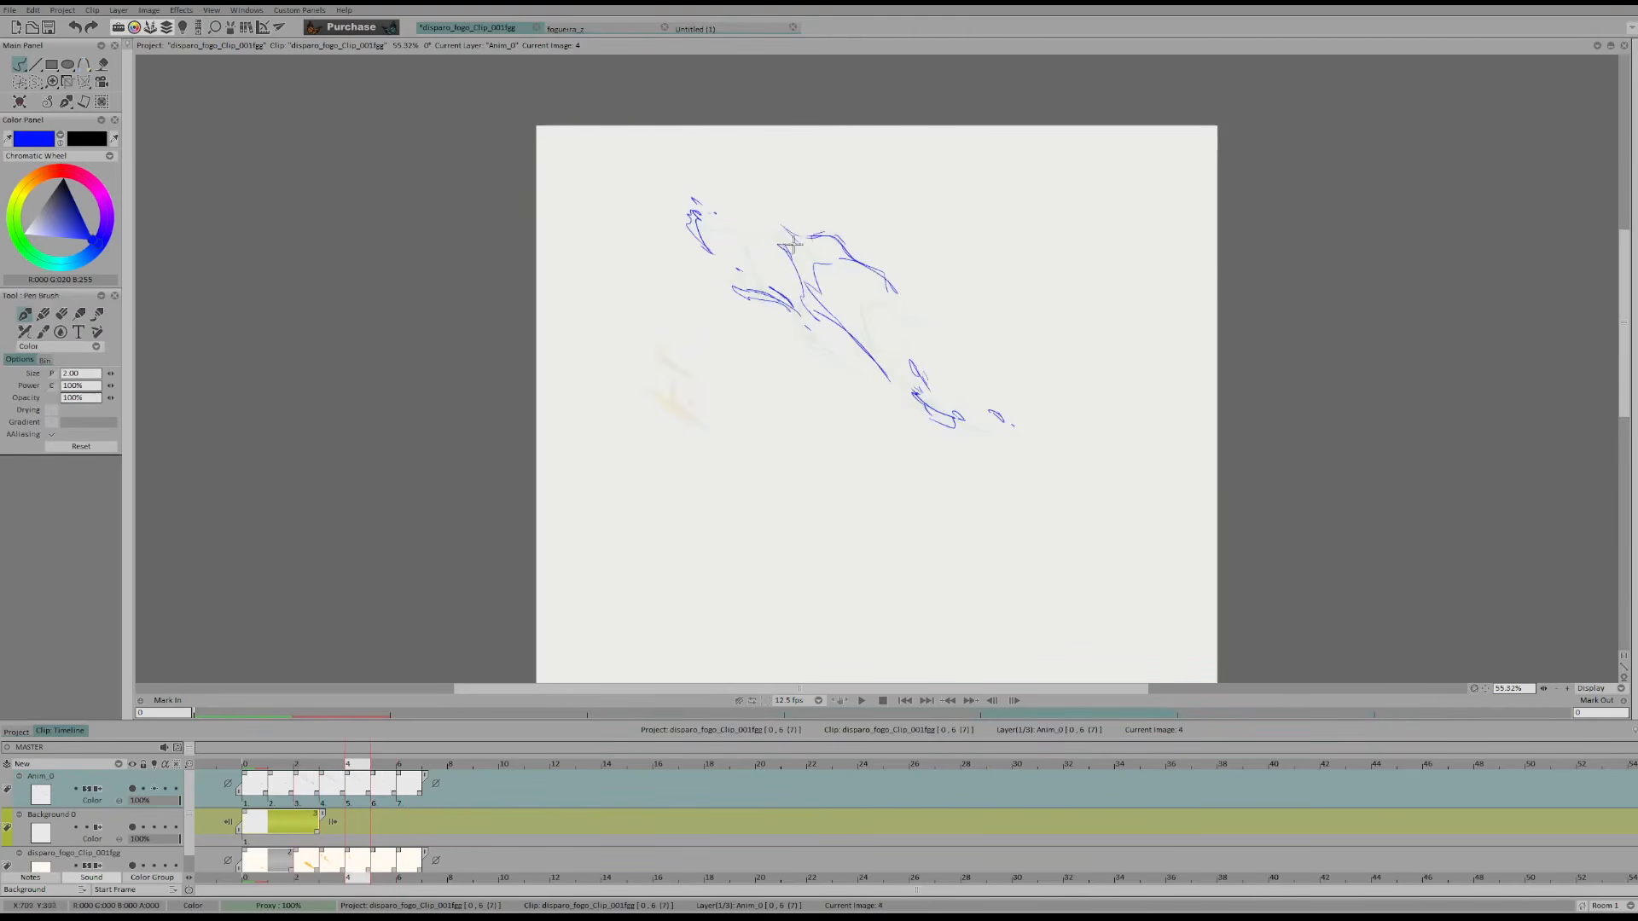
key(Left)
key(Right)
key(Left)
Redraw the upper flame in frame 5 as curled, hooked strokes and clean up their overlaps
key(Right)
key(Right)
key(e)
mouse_move(771, 197)
mouse_down()
mouse_move(791, 227)
mouse_move(780, 205)
mouse_move(851, 259)
mouse_up()
key(b)
key(Left)
key(Right)
key(e)
key(b)
key(Left)
key(Right)
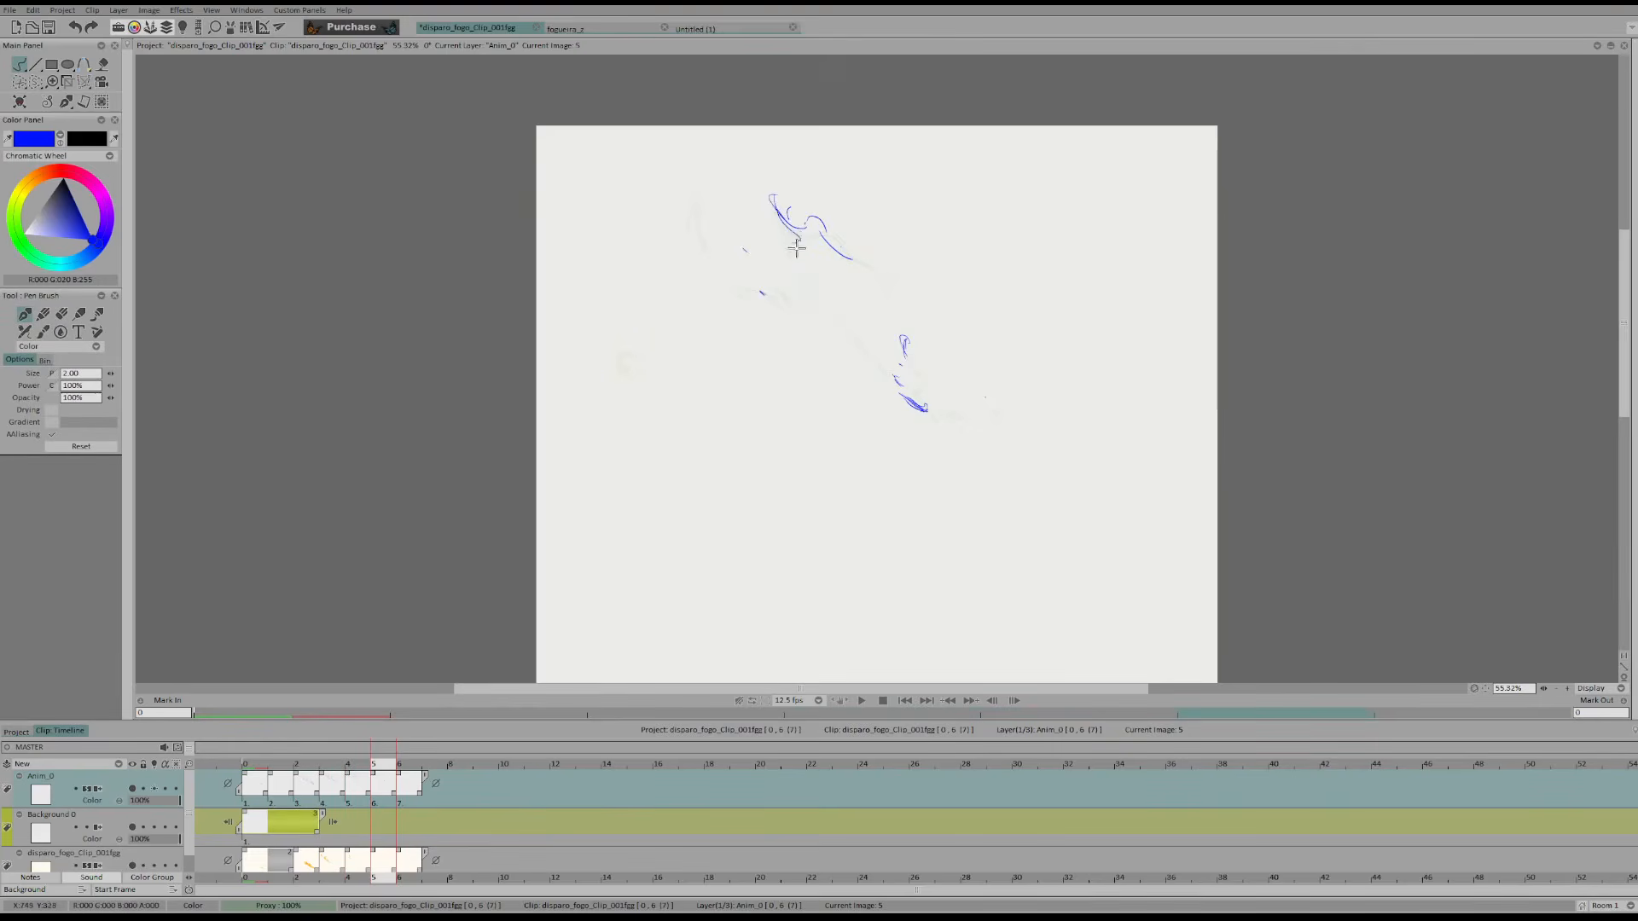
Add the lower edge of frame 5's upper flame curl and compare it with the previous frames
drag(820, 234, 850, 260)
key(Left)
key(Left)
key(Right)
key(Right)
Add small detached fragments around and below frame 5's upper flame, flipping through the preceding frames to place them
key(Left)
key(Left)
key(Right)
key(Right)
key(Left)
key(Left)
key(Right)
key(Right)
key(Left)
key(Left)
key(Right)
key(Right)
key(Left)
key(Left)
key(Right)
key(Right)
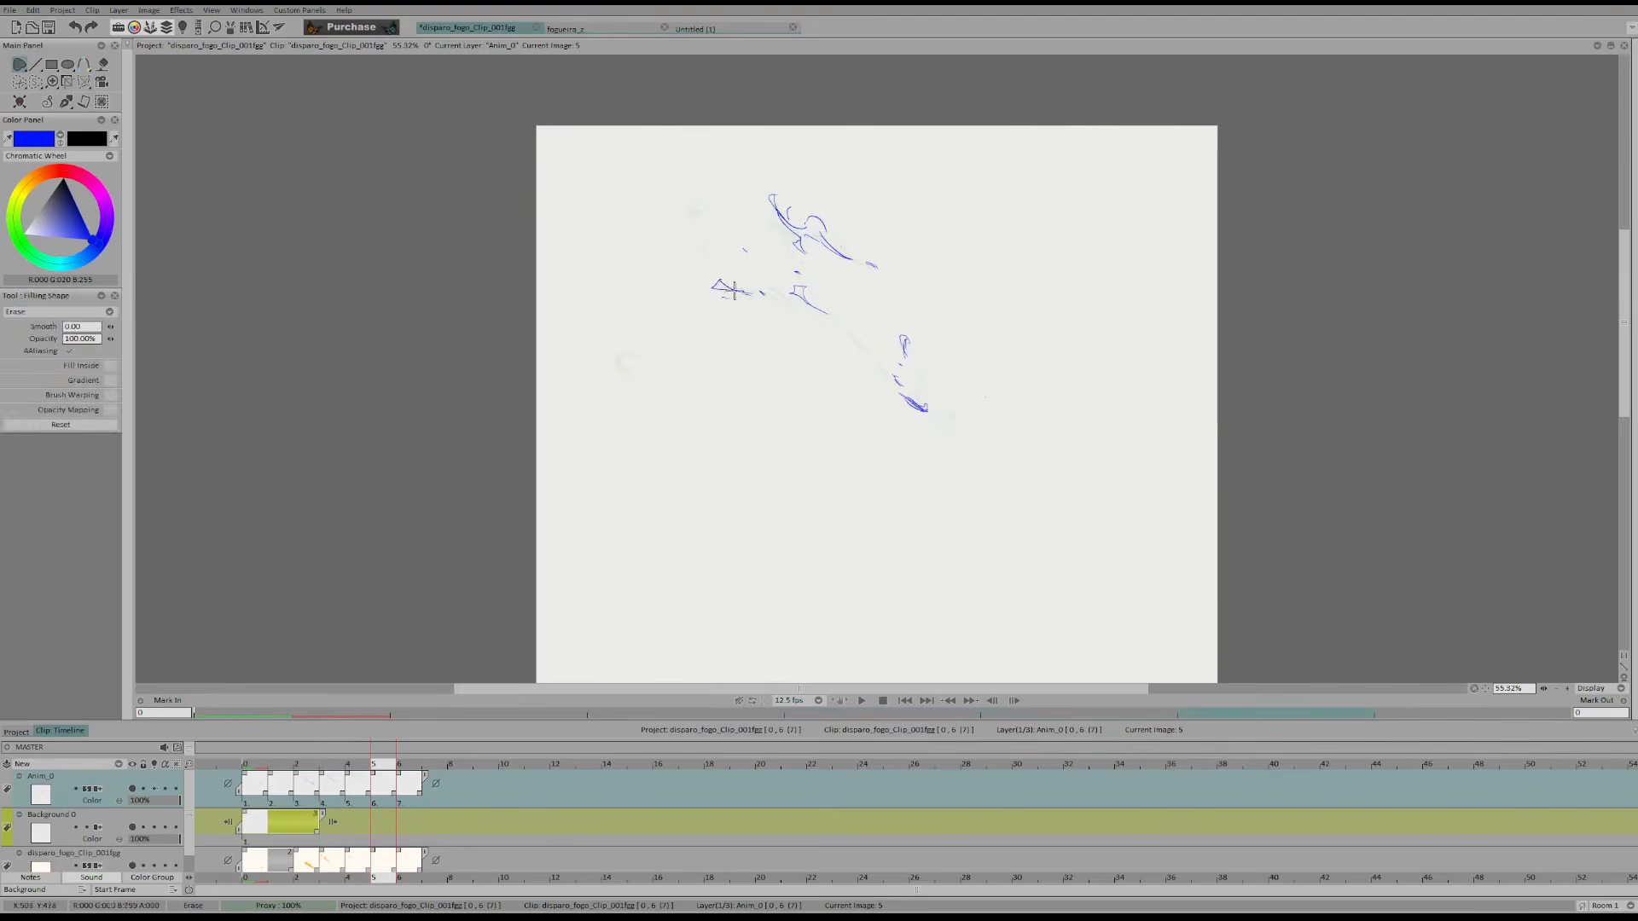
Trim the small outlying fragment beside frame 5's flame and check it against the preceding frames
key(Left)
key(Left)
key(Right)
key(Right)
drag(742, 293, 735, 291)
key(Left)
key(Left)
key(Right)
key(Right)
Draw small dissipating flame remnants in frame 6, following the lower fragments of frame 5
key(Right)
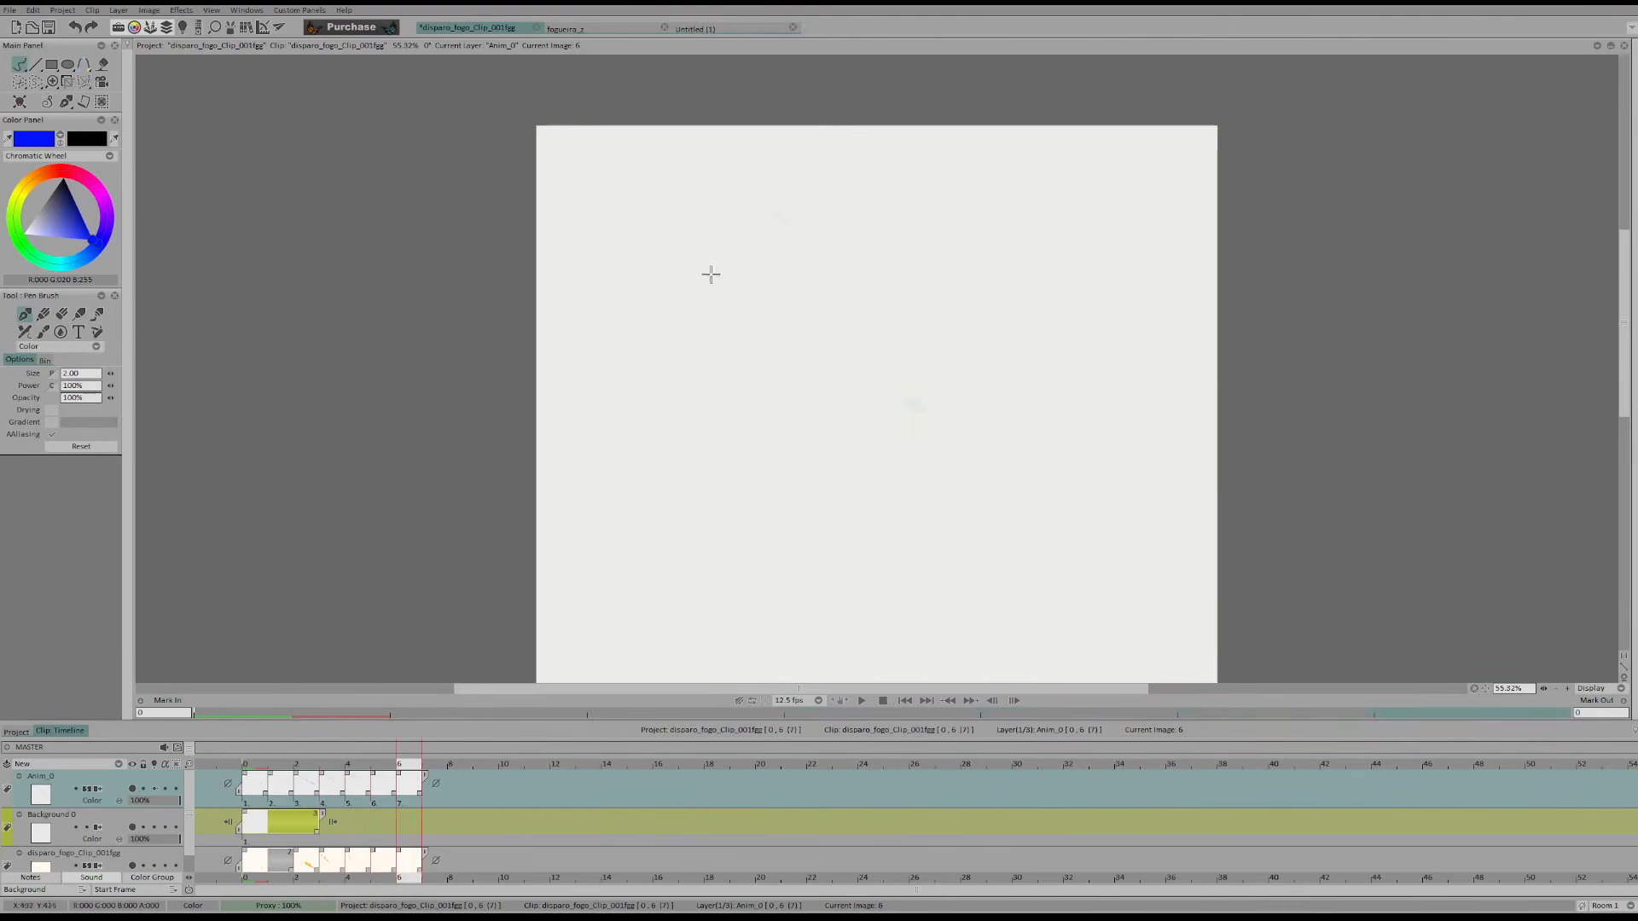
mouse_move(720, 289)
mouse_down()
mouse_move(710, 275)
mouse_move(790, 286)
mouse_up()
key(Left)
key(Left)
key(Right)
key(Right)
key(Left)
key(Right)
key(Left)
key(Right)
Draw the shrinking upper flame curl in frame 6 and compare it with the preceding frames
drag(802, 224, 816, 239)
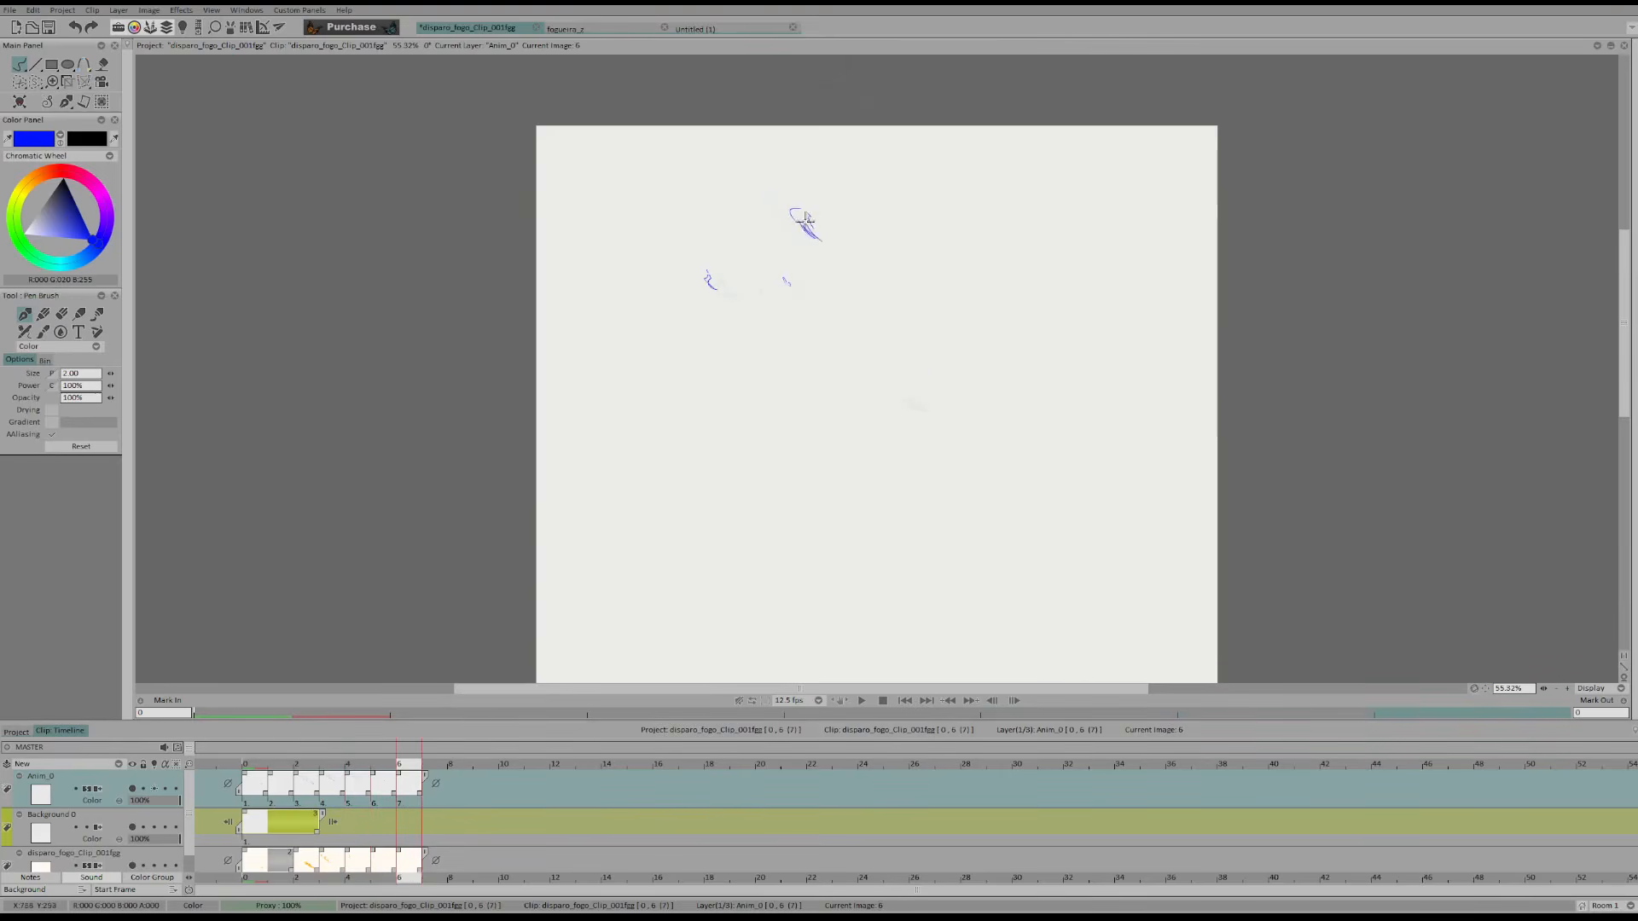
key(Left)
key(Left)
key(Left)
key(Right)
key(Right)
Append an empty frame at the end of the Anim_0 layer and play back the animation
key(Return)
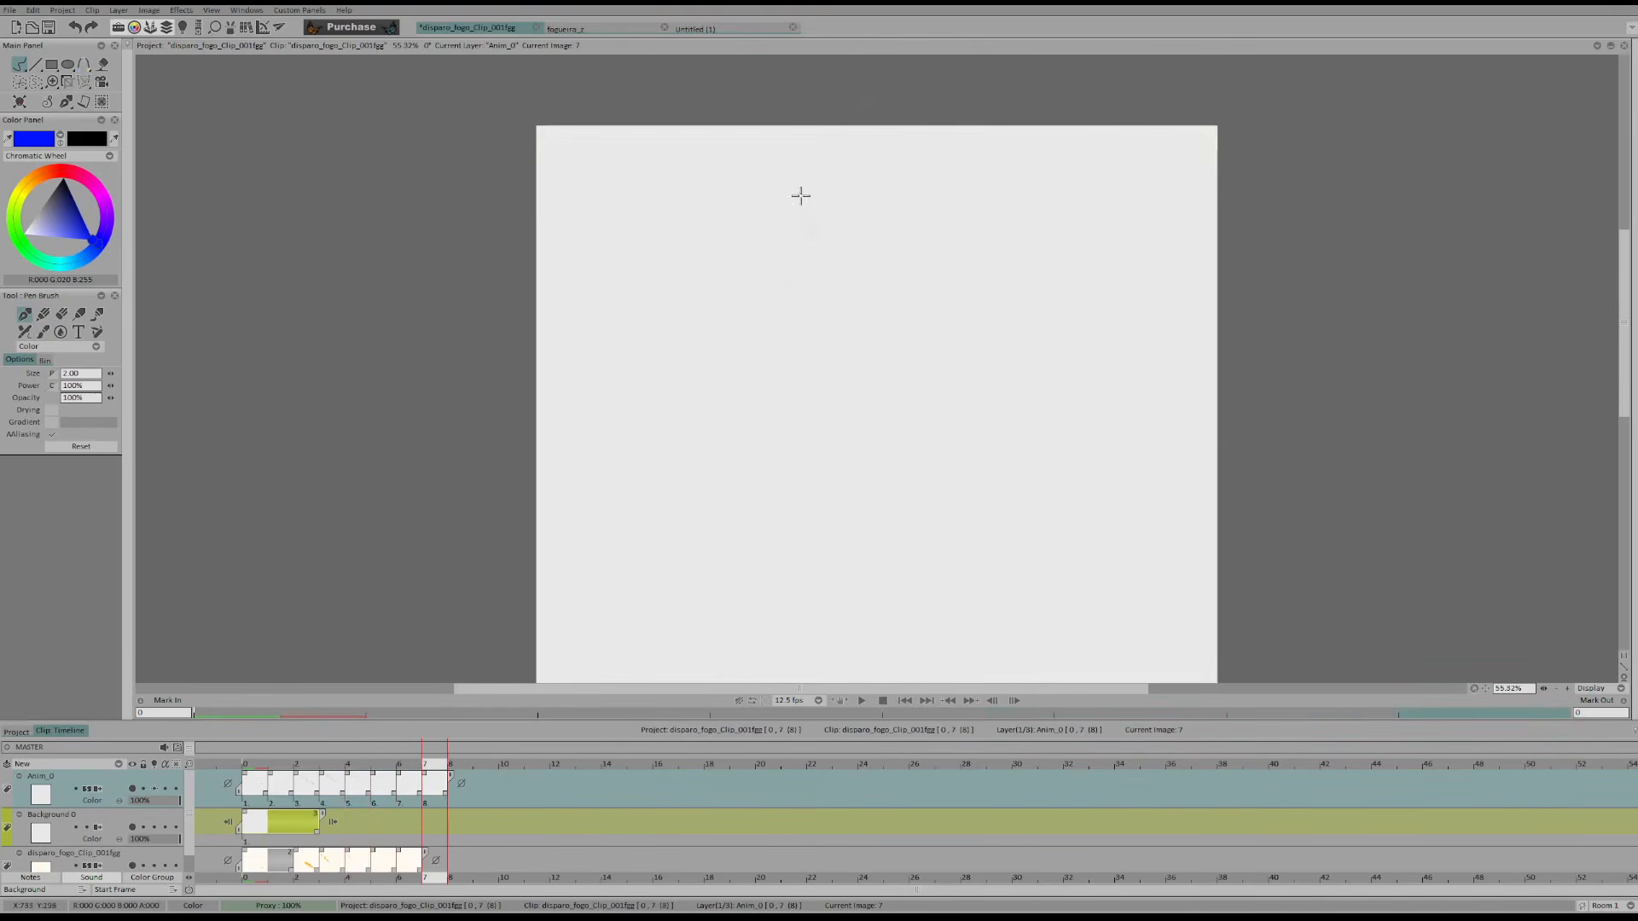
key(Right)
click(861, 702)
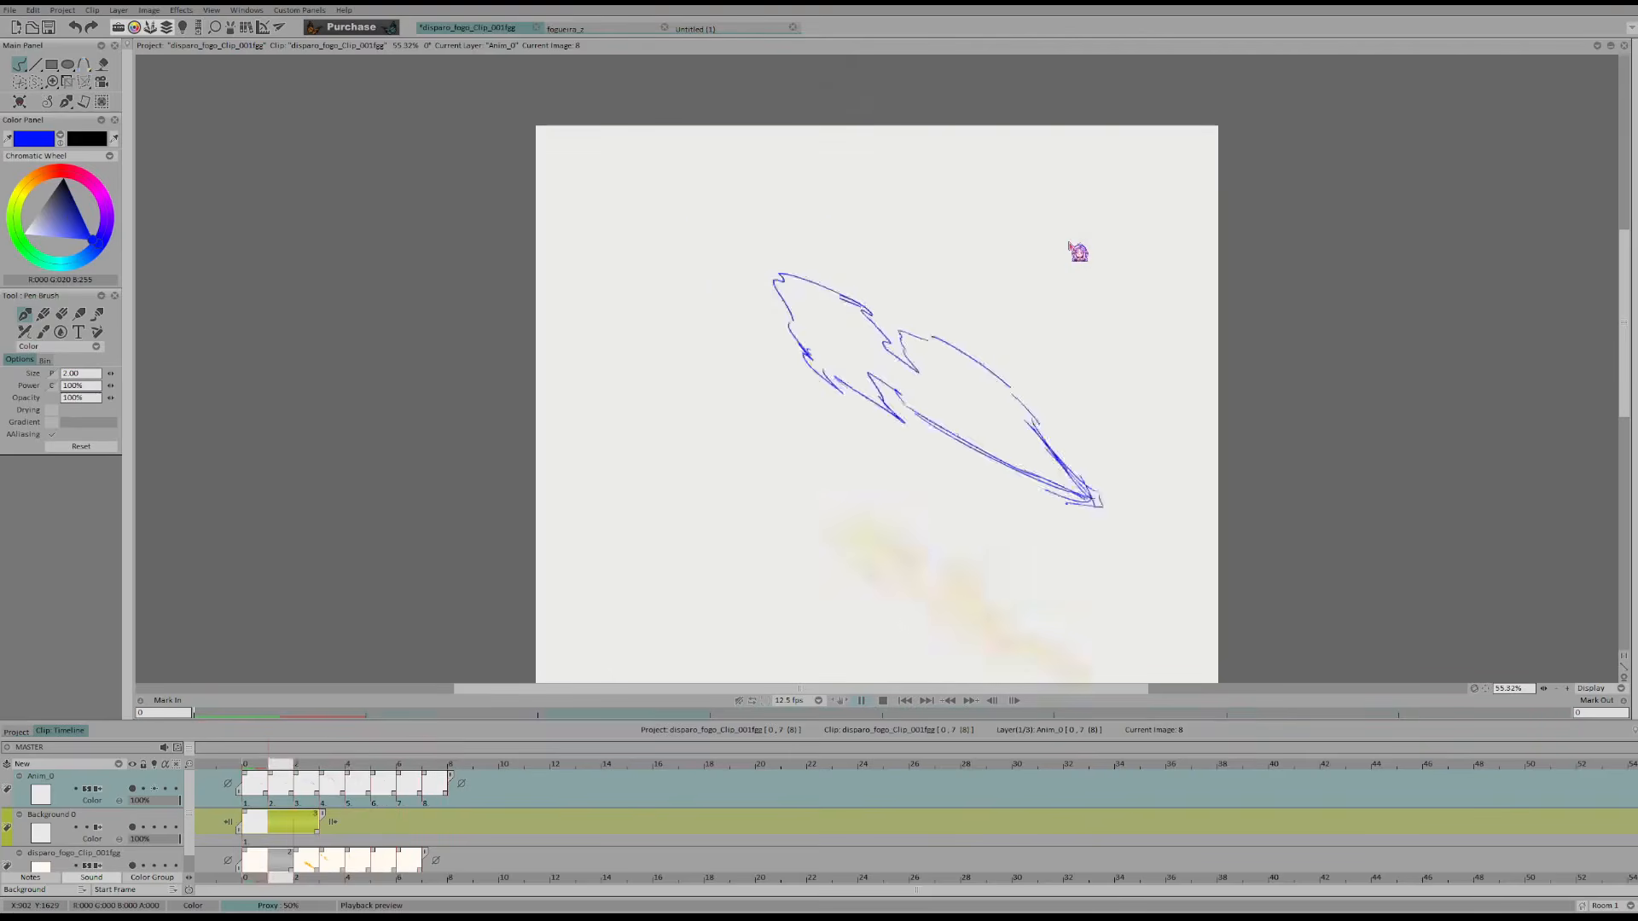
Play back the fire-shot animation in a mirrored view, and restore the normal view
key(Return)
key(x)
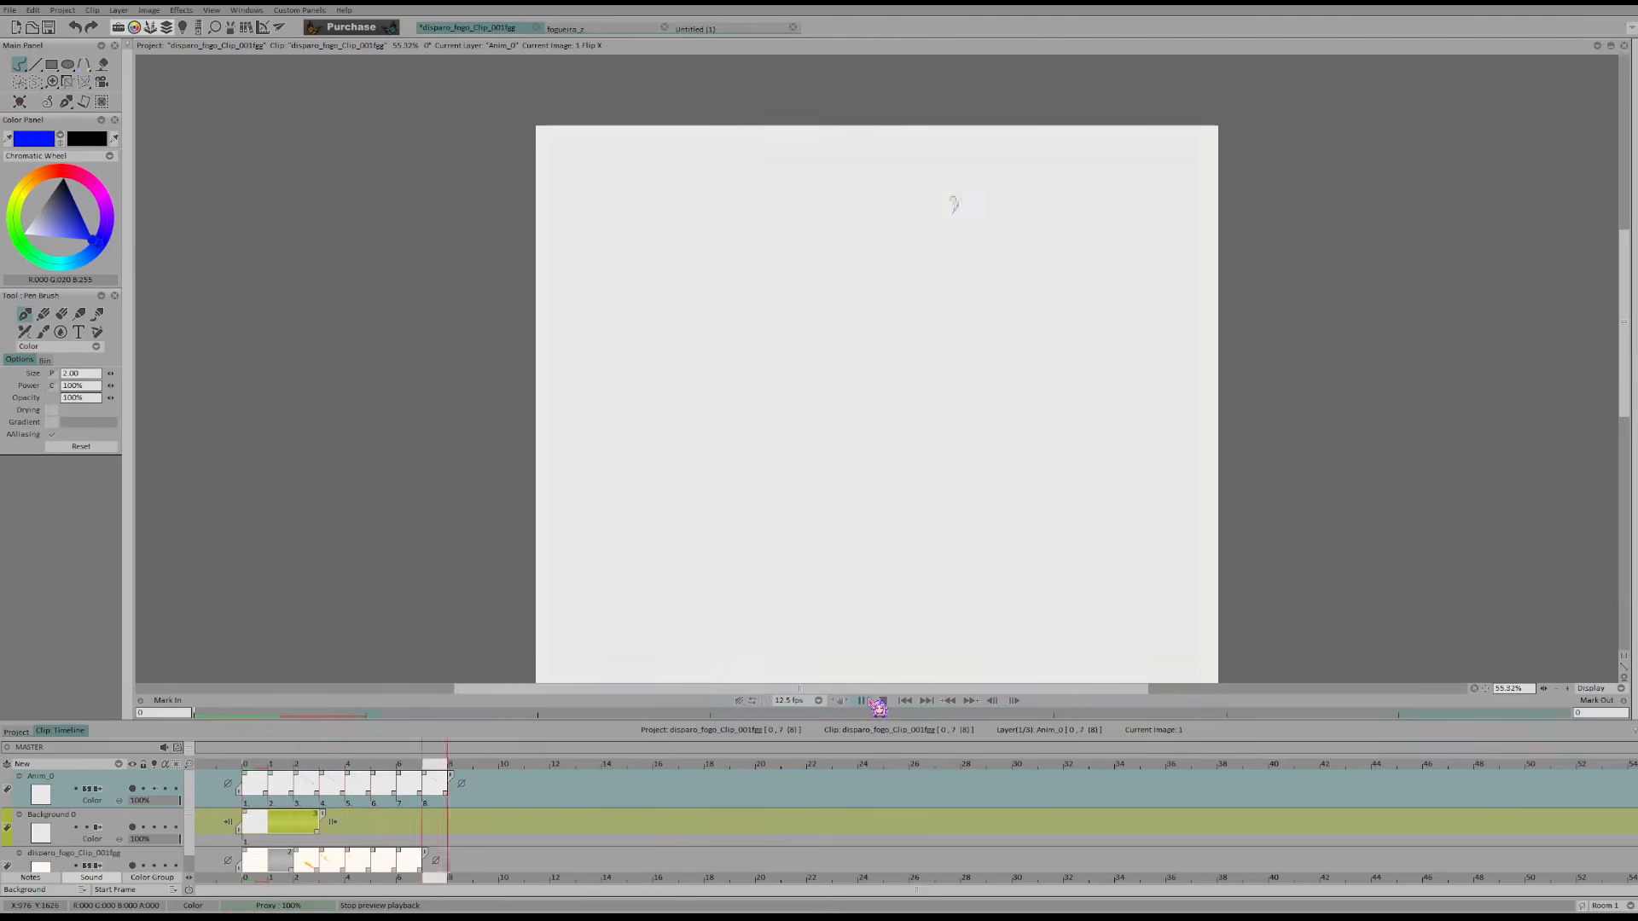
click(876, 702)
key(x)
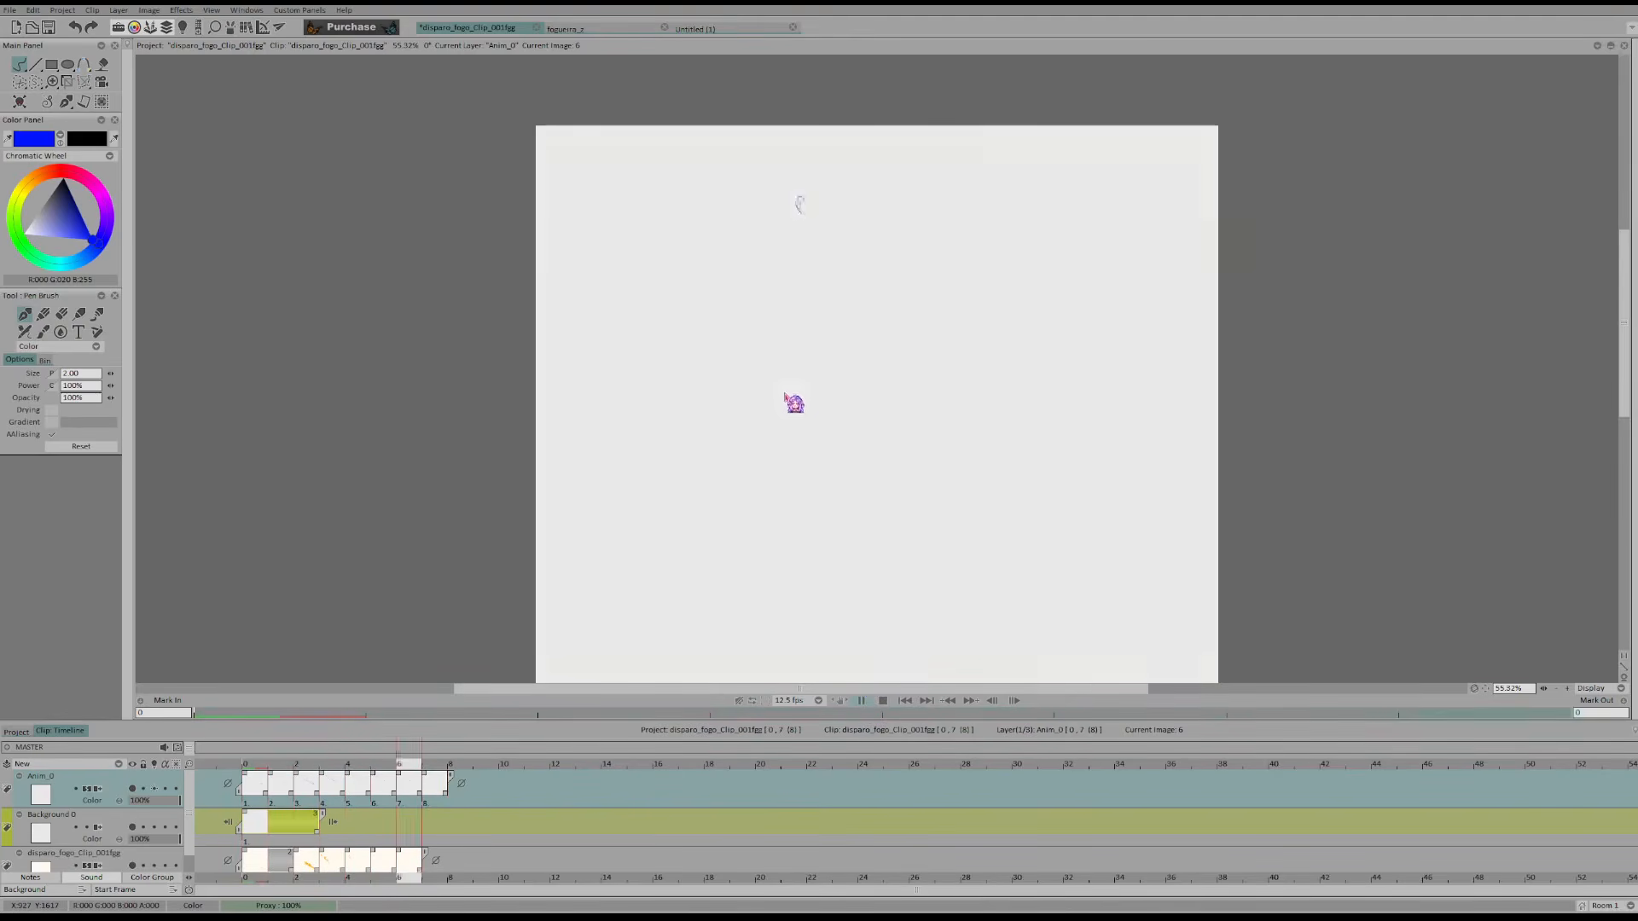
Step through frames 3 to 6 of the fire shot and examine how the flame breaks into fragments
key(Return)
key(Left)
key(Left)
key(Left)
key(Right)
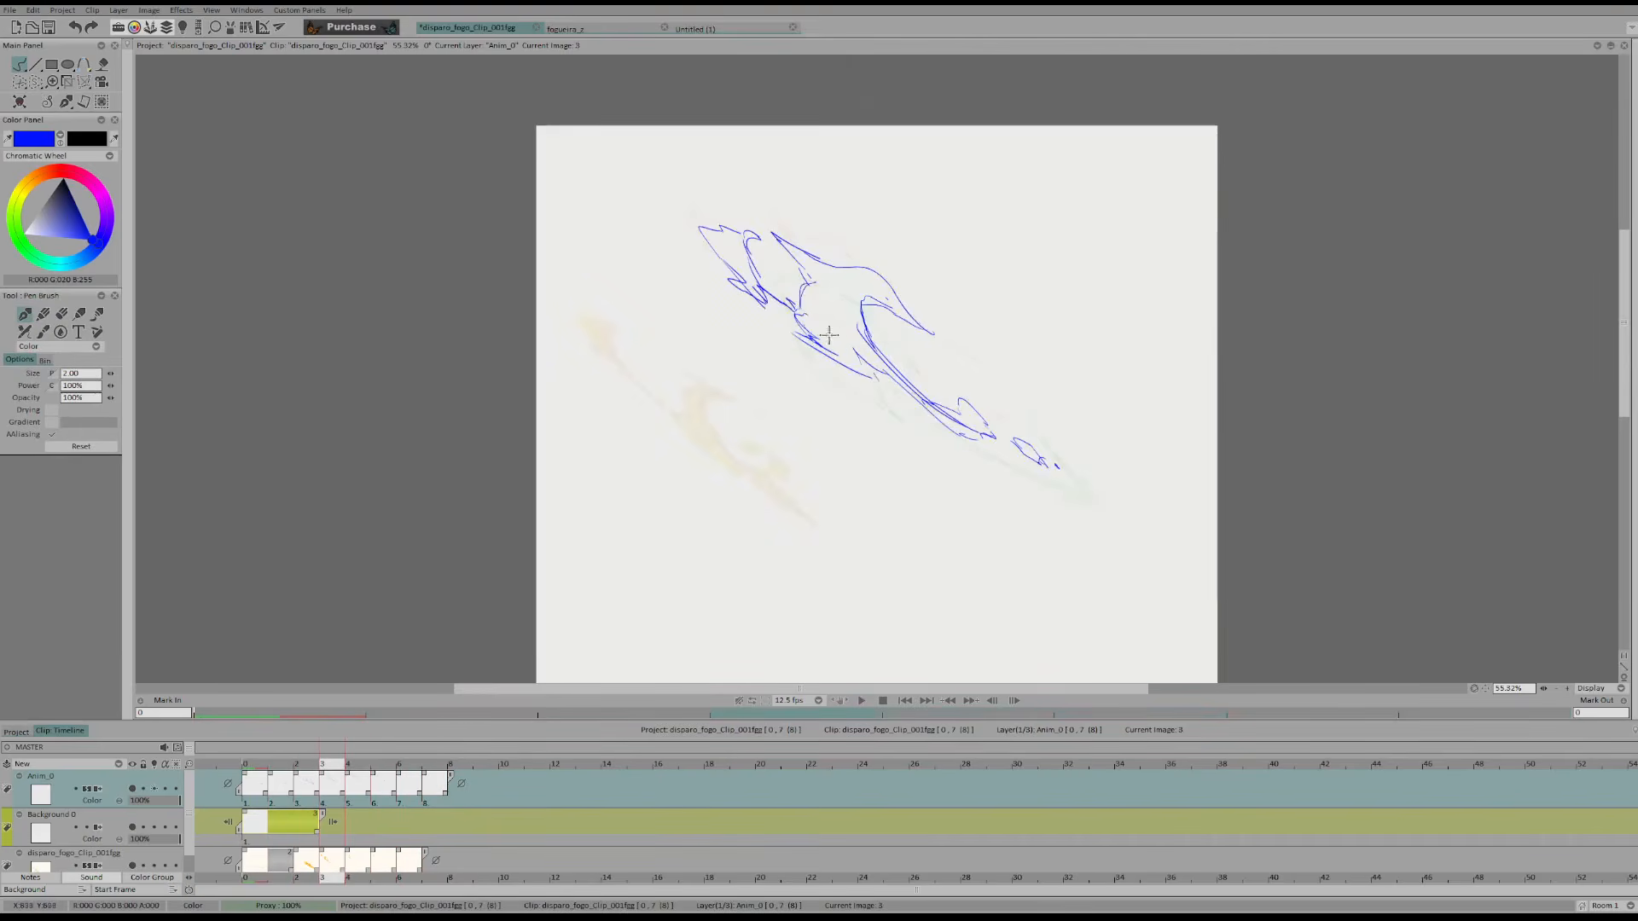
key(Right)
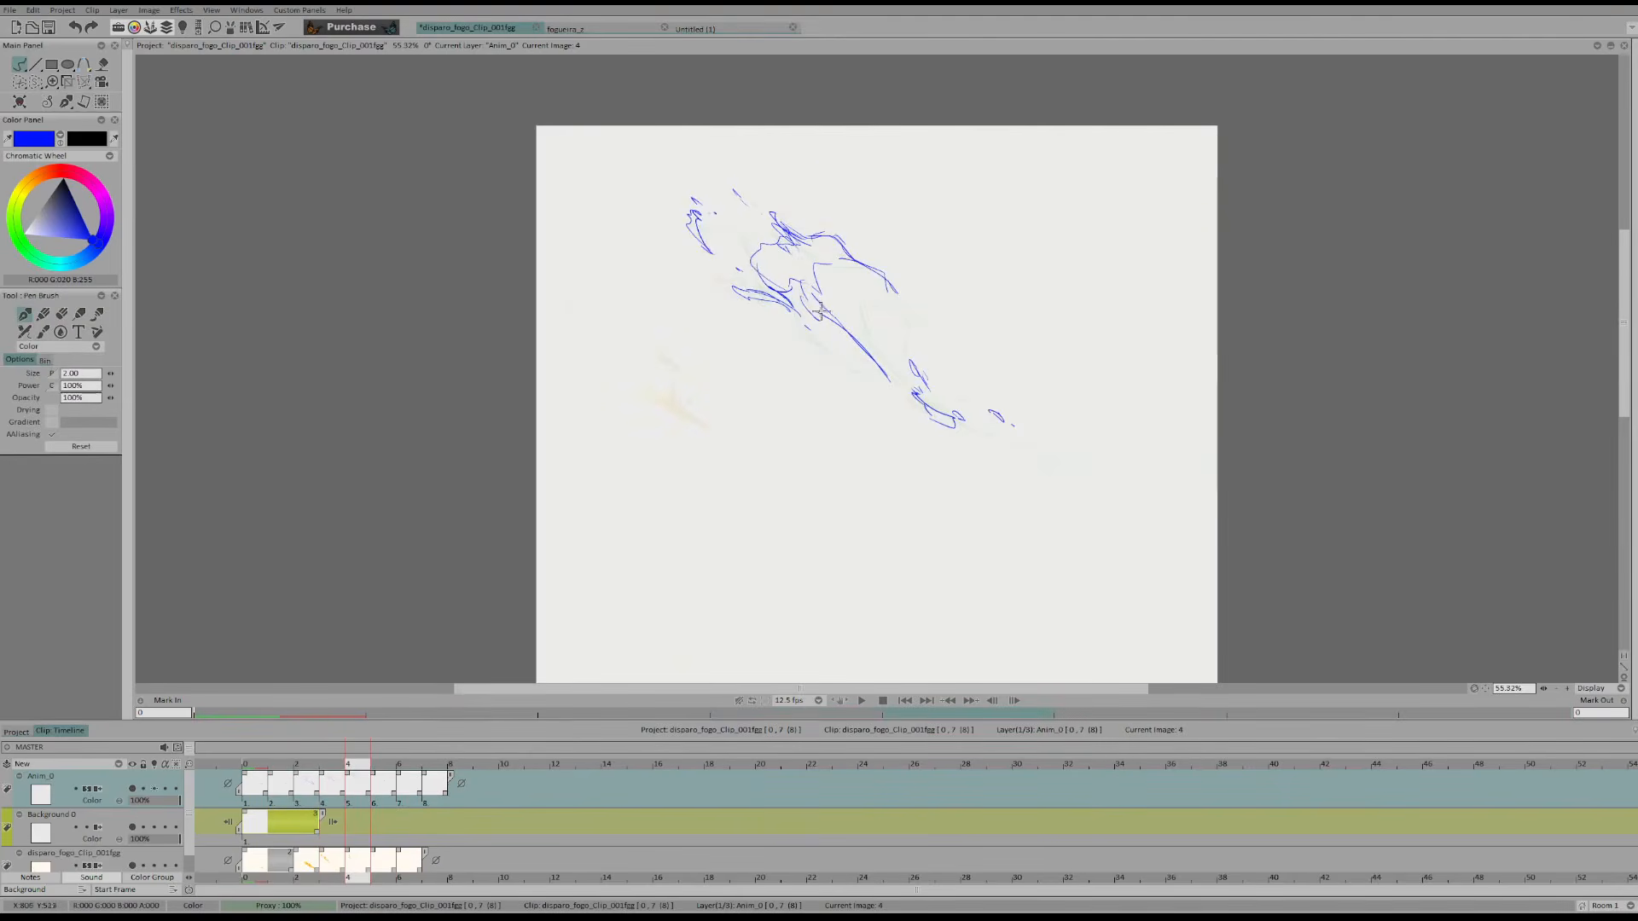
key(Right)
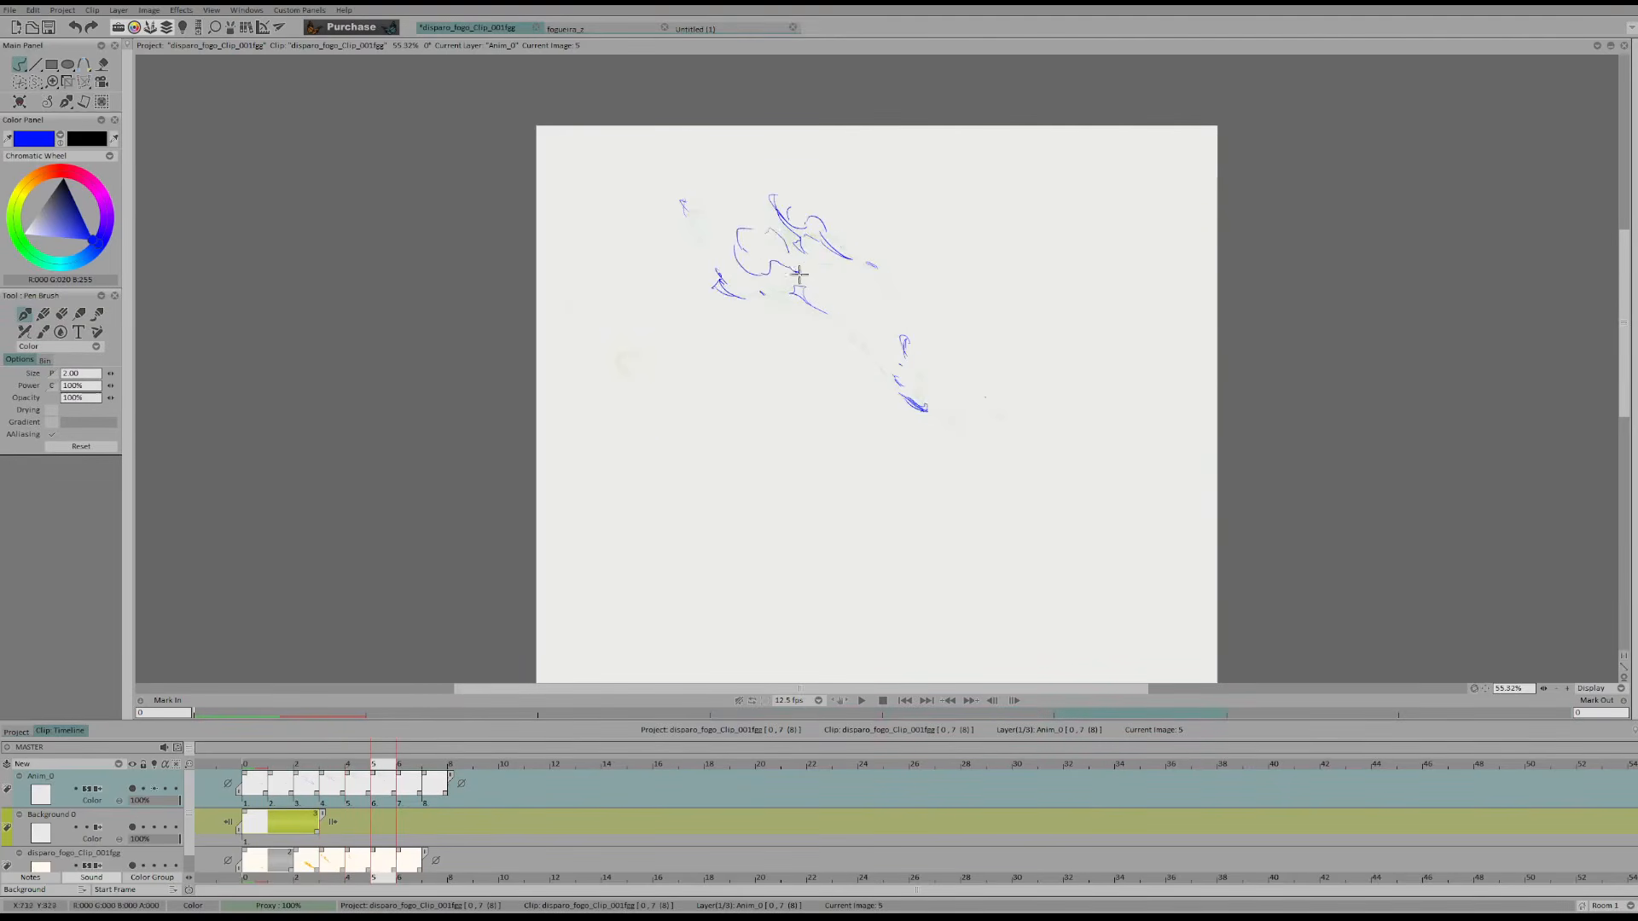
key(Right)
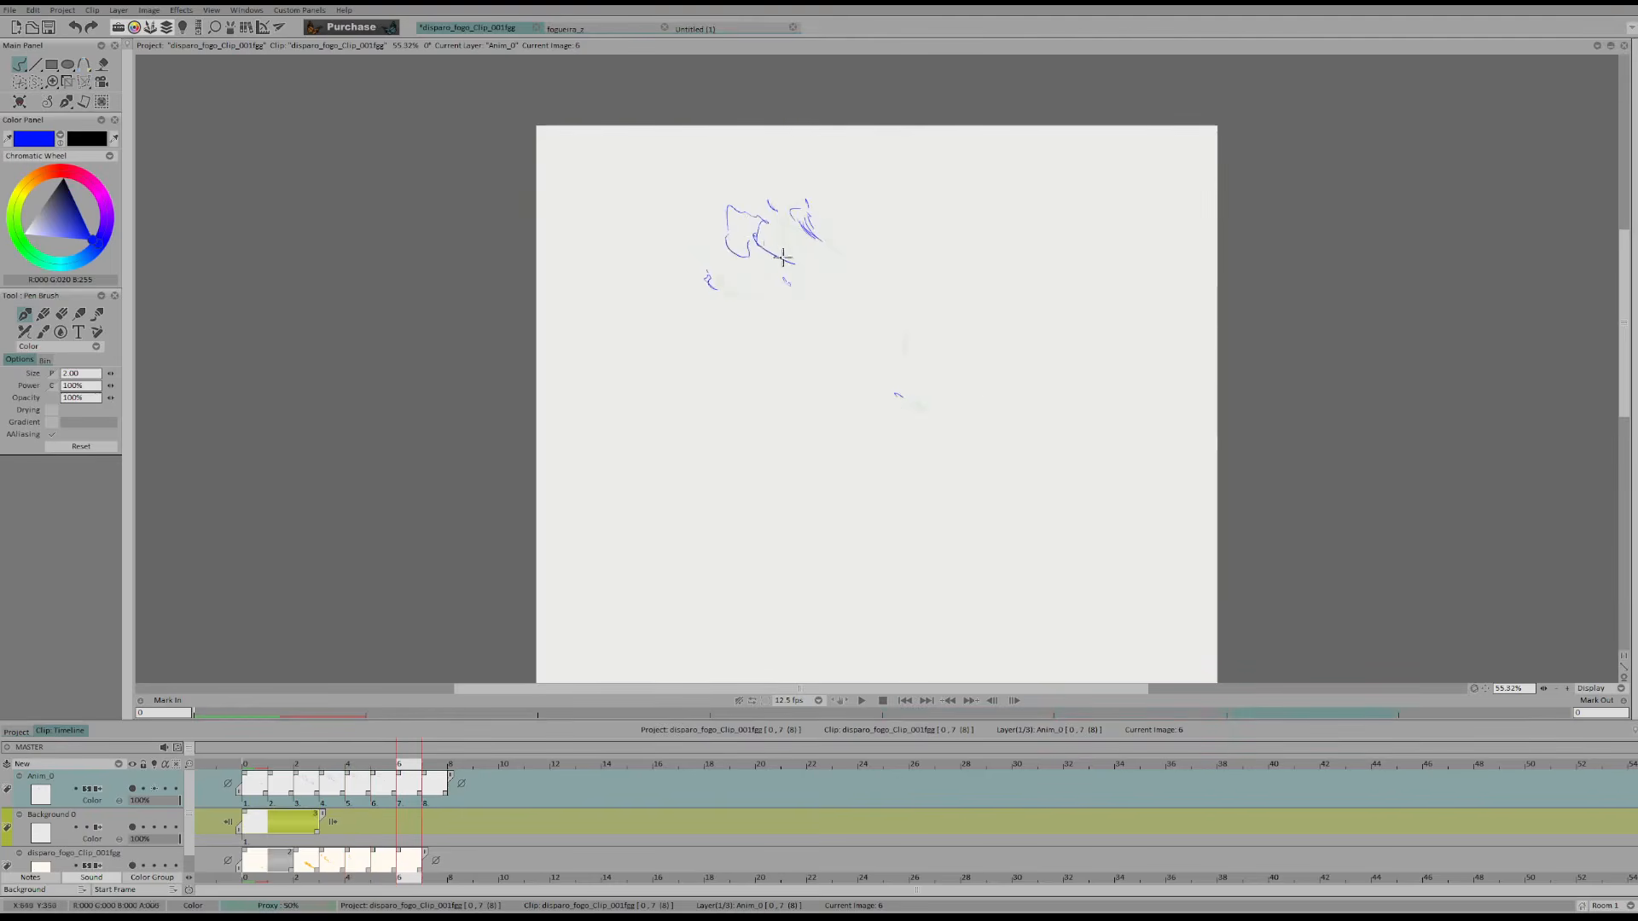
Rework the upper flame curl in frame 6 into smaller separate fragments, comparing it with the adjacent frames
key(Left)
key(Right)
key(Right)
mouse_move(719, 261)
mouse_down()
mouse_move(735, 267)
mouse_move(754, 231)
mouse_up()
key(e)
key(e)
key(e)
key(e)
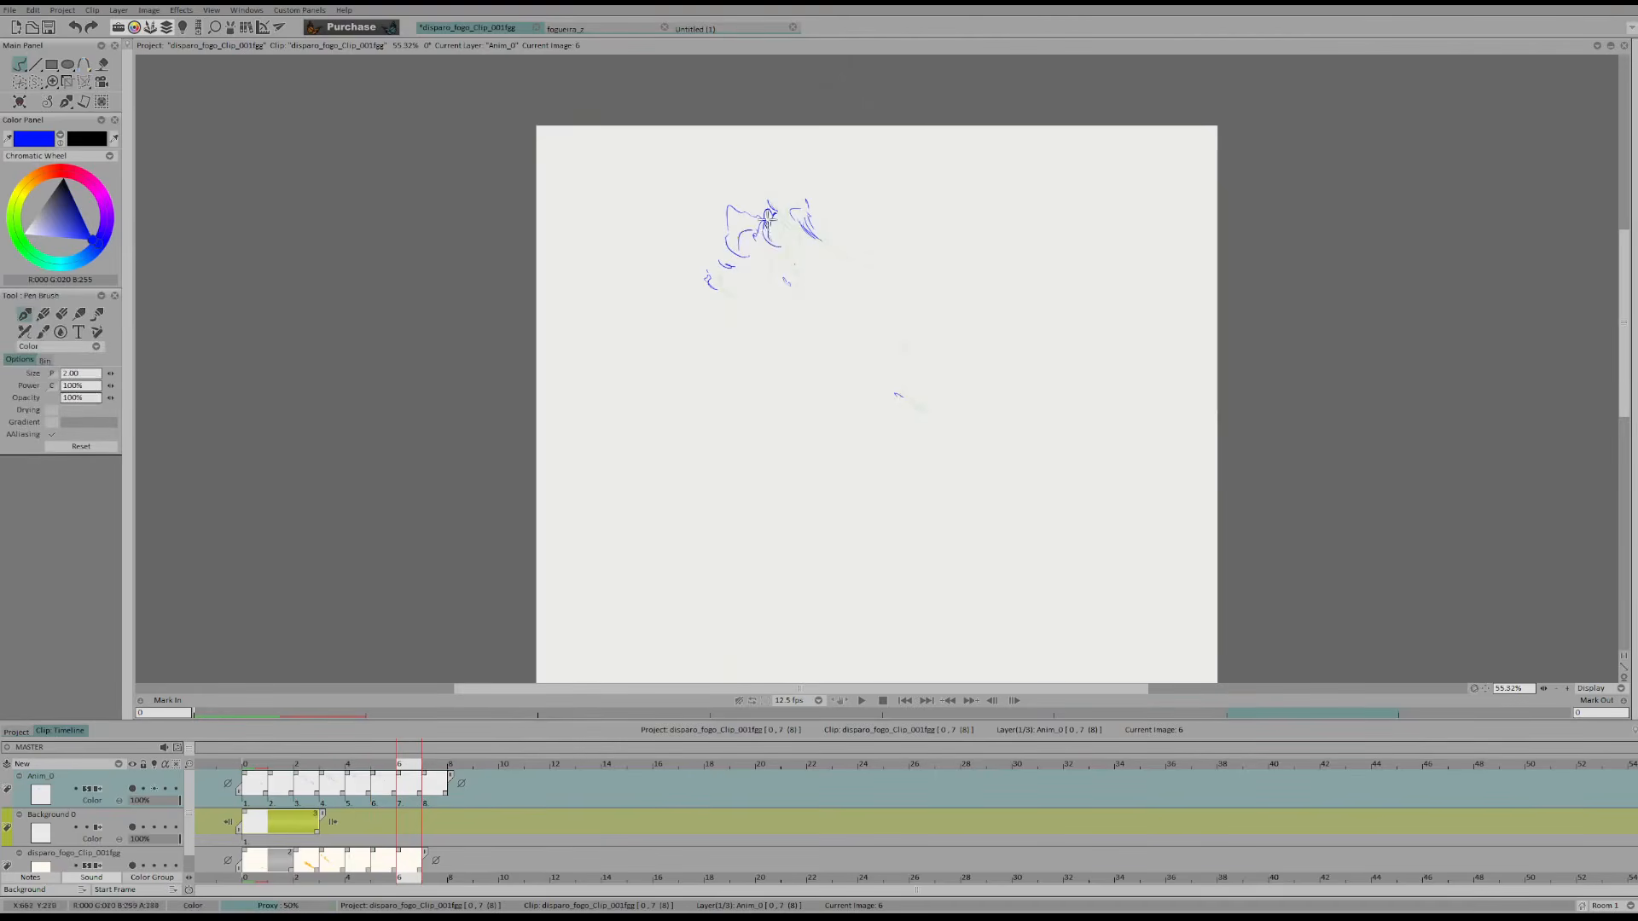
Draw shrinking flame remnants in frame 7 and in an appended frame 8, and play back the result
key(Right)
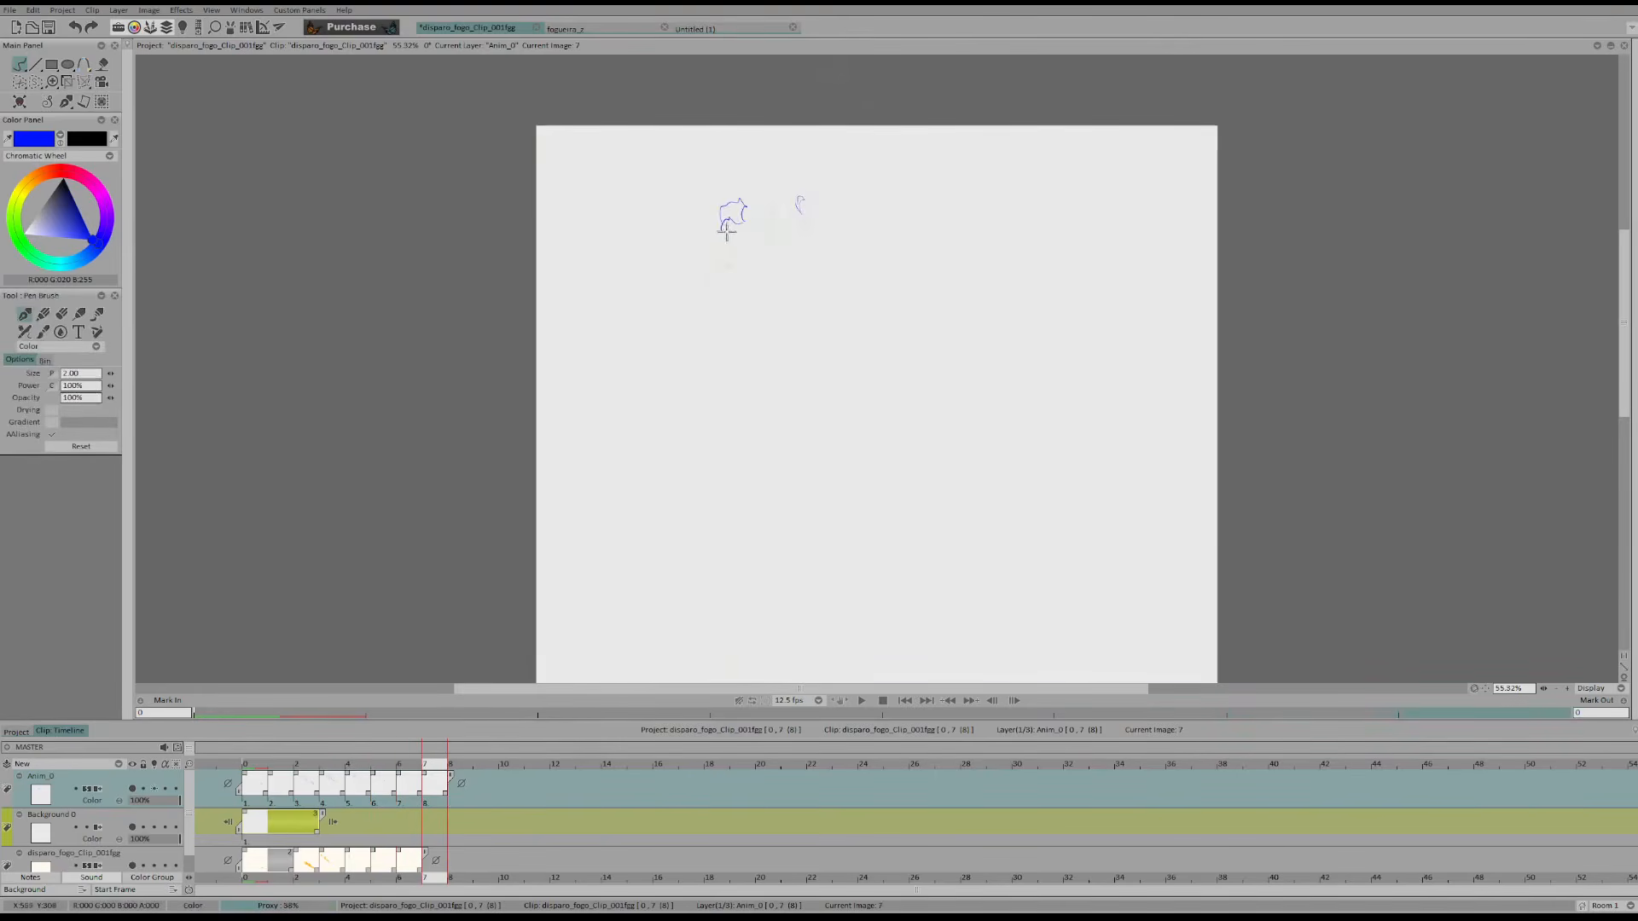
key(Return)
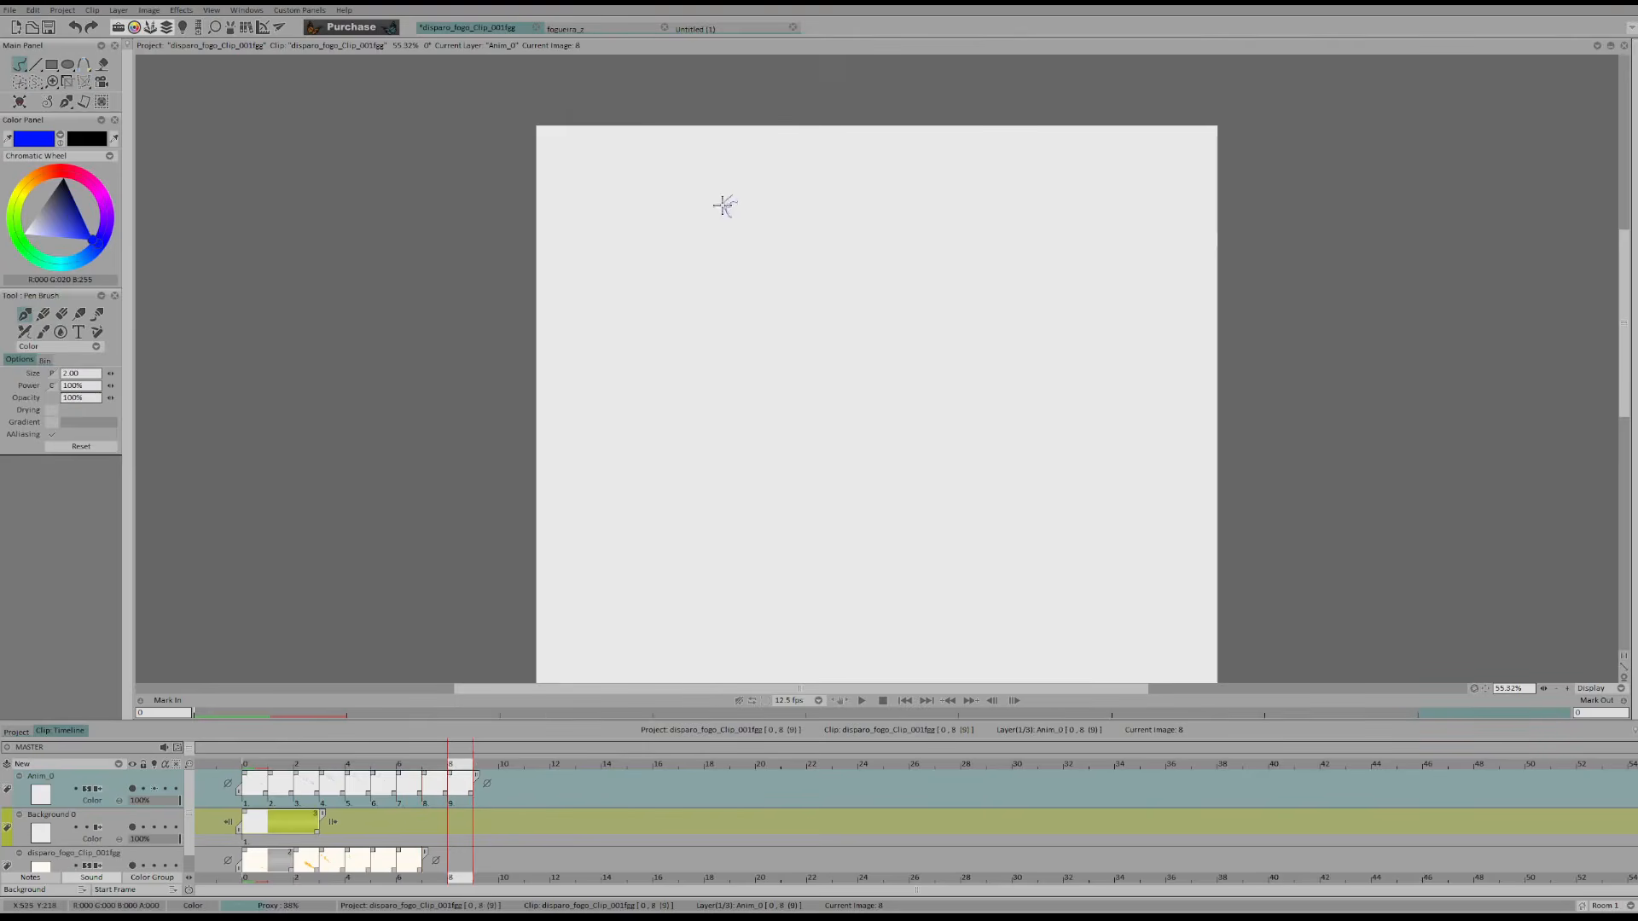
click(864, 698)
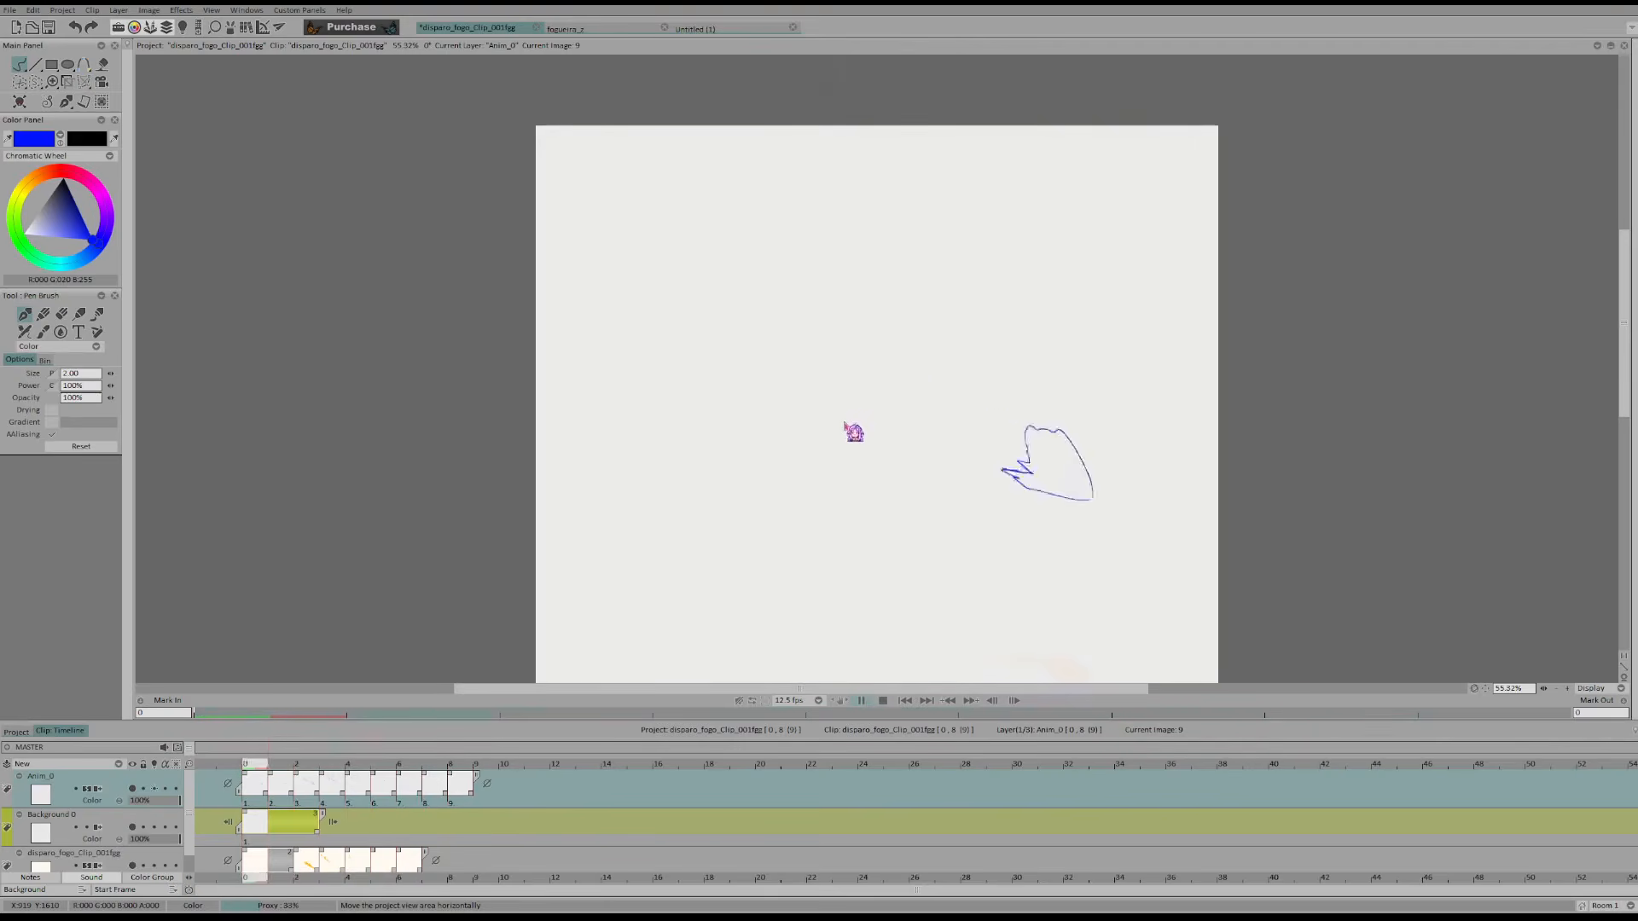
click(847, 435)
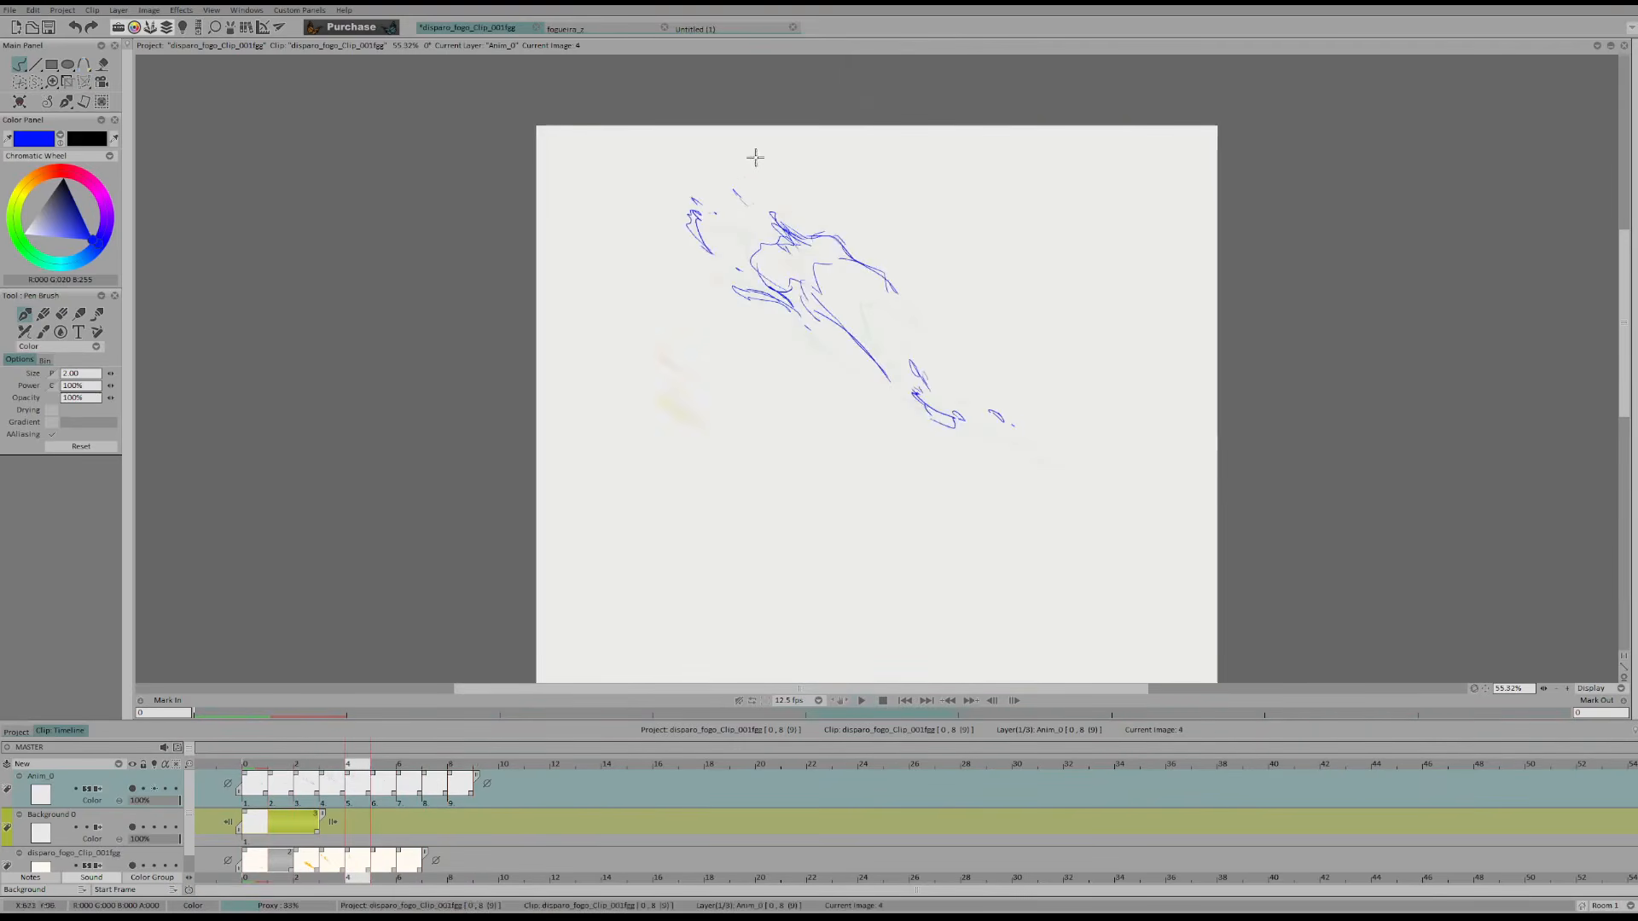
Redraw the upper flame curl in frames 5 and 6, comparing its motion with frame 4
key(Right)
key(Left)
key(Left)
key(Right)
key(Right)
key(Right)
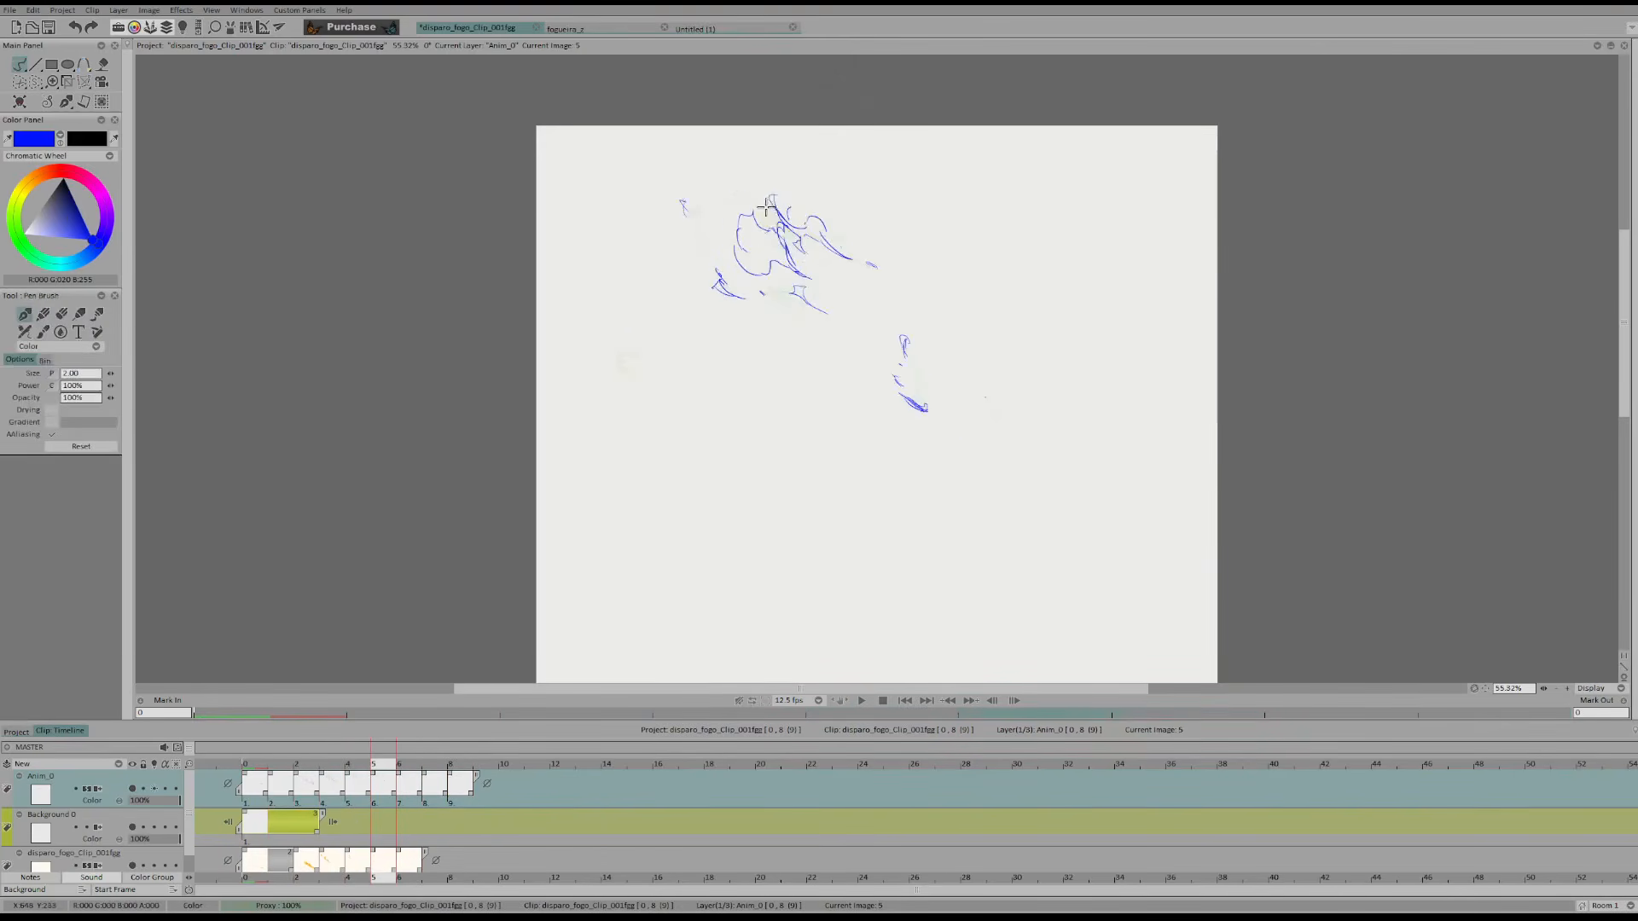
key(Right)
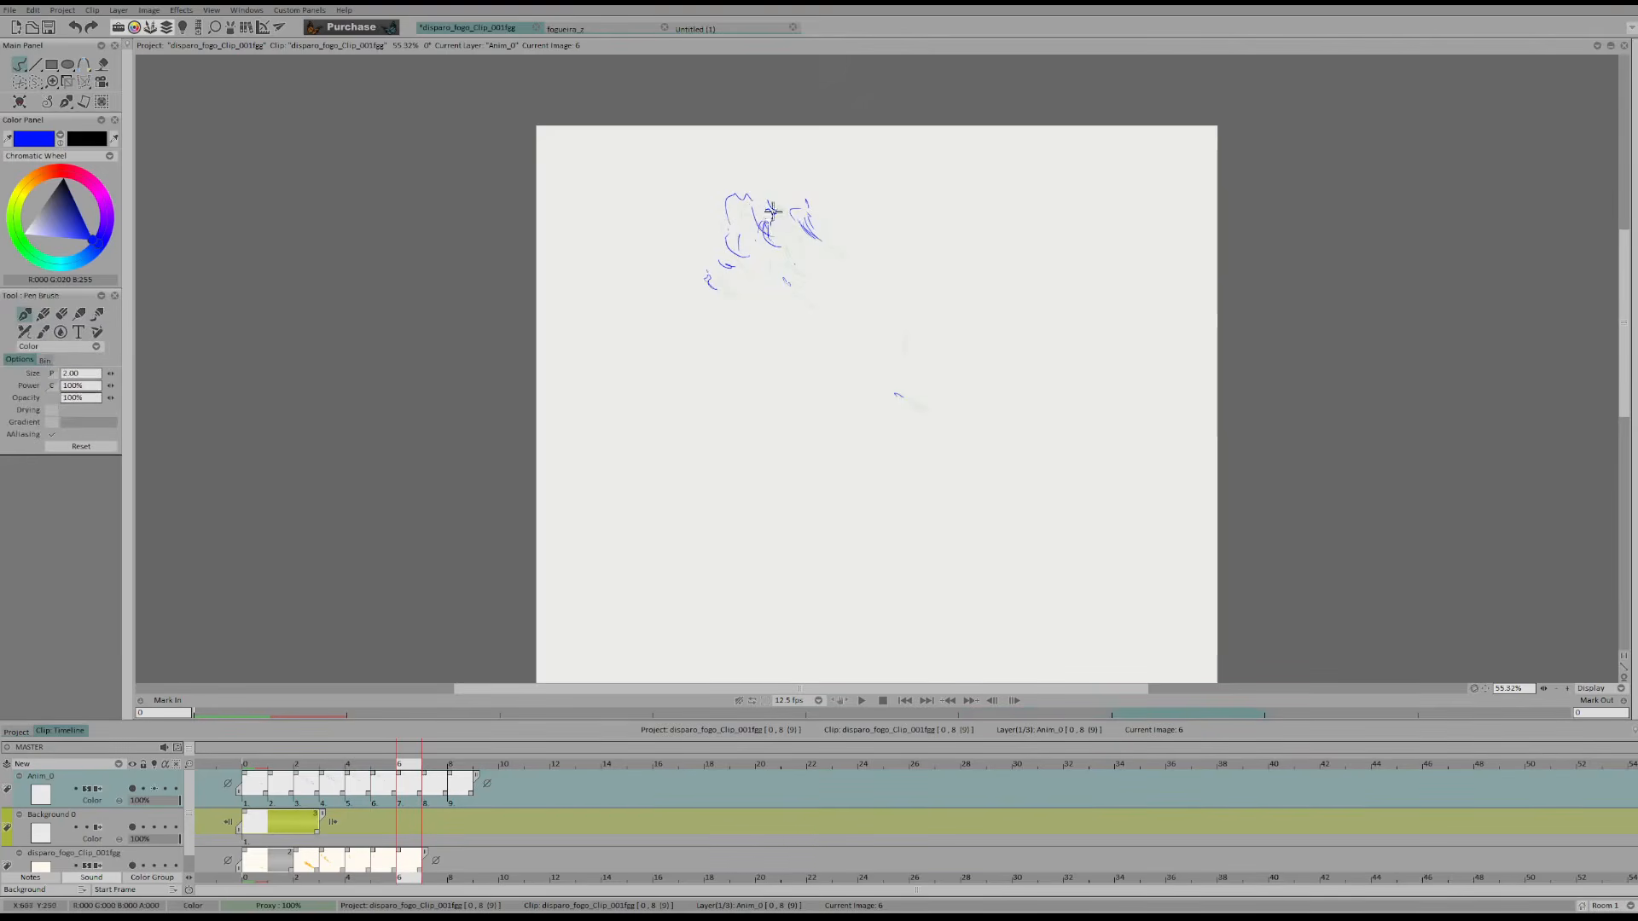
Redraw the rising flame remnants in frames 7 and 8, and append frame 9 with a tiny final speck
key(Right)
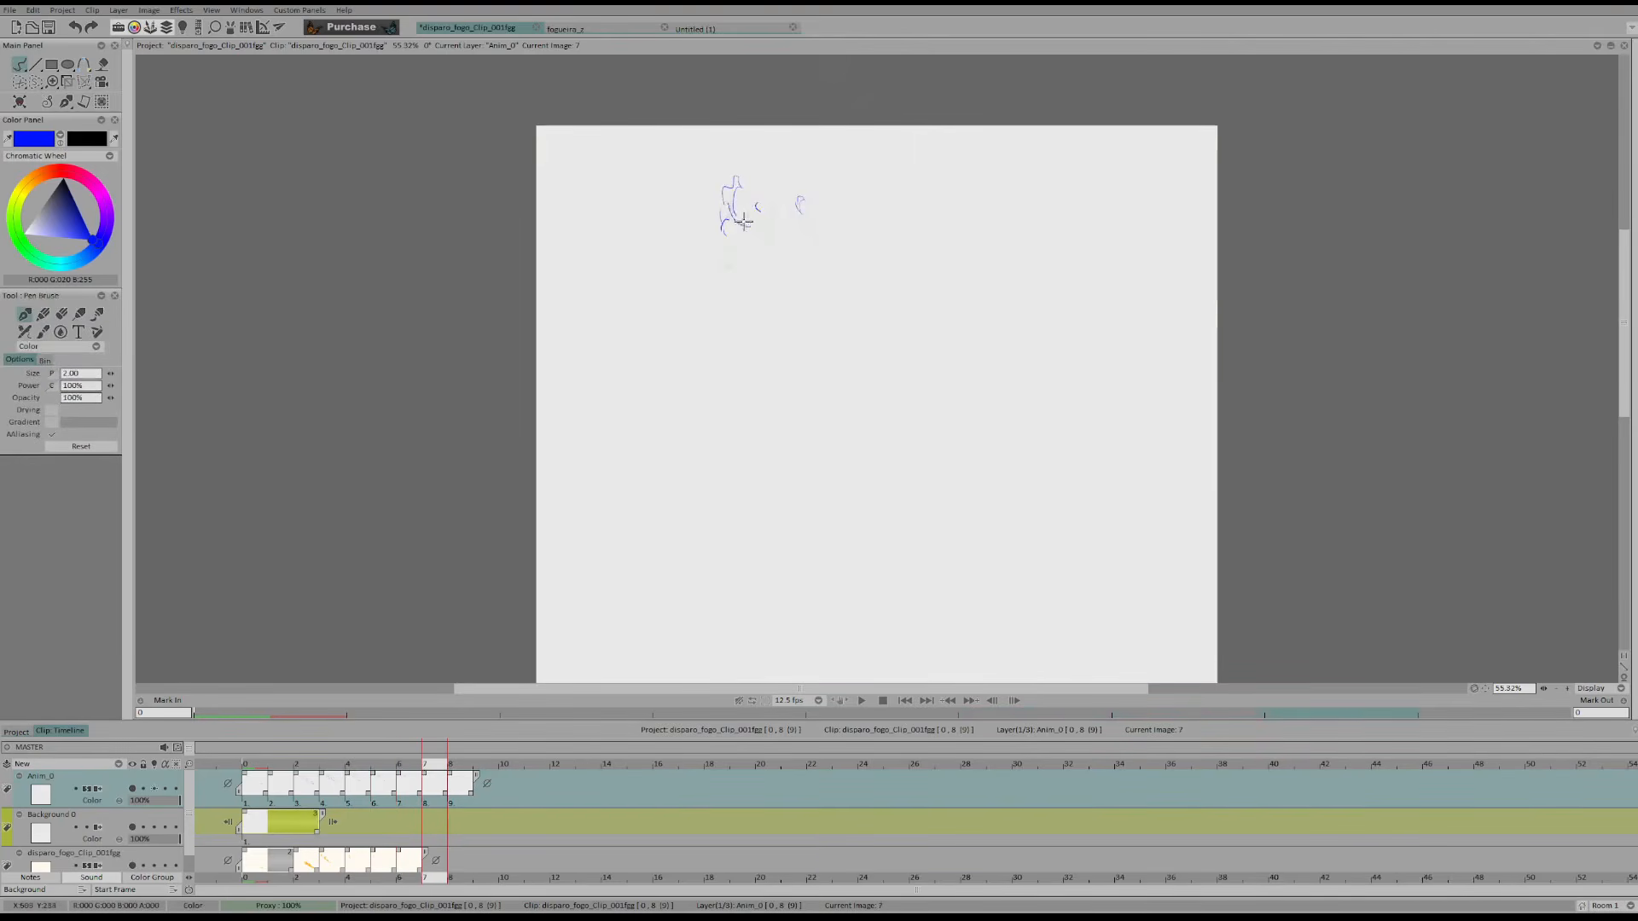
key(Right)
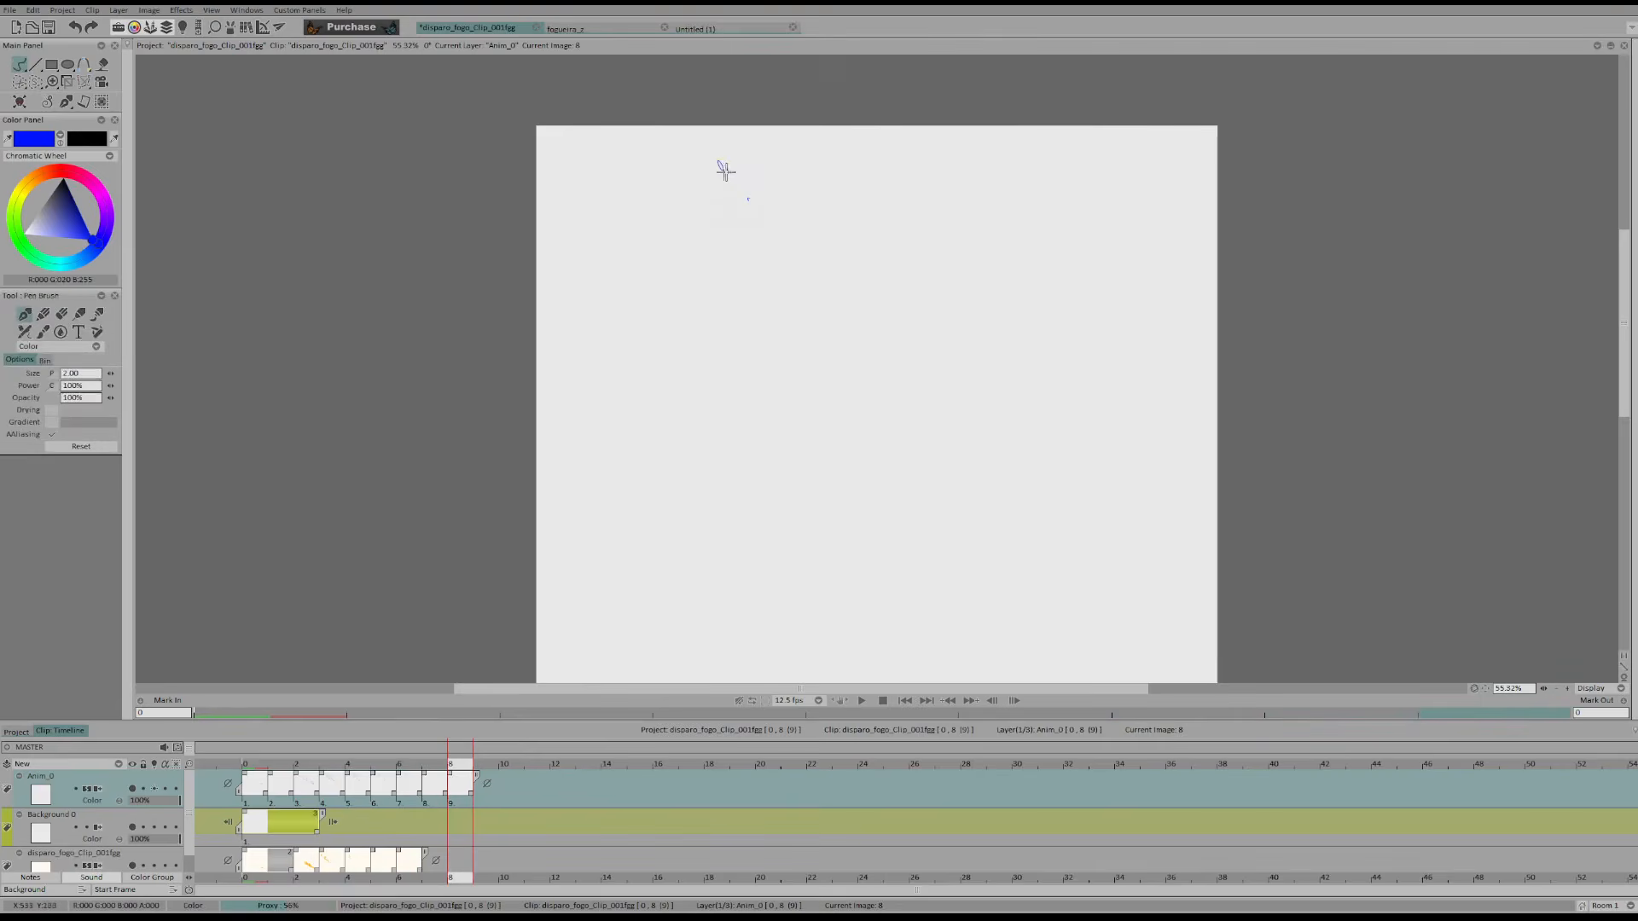
key(Return)
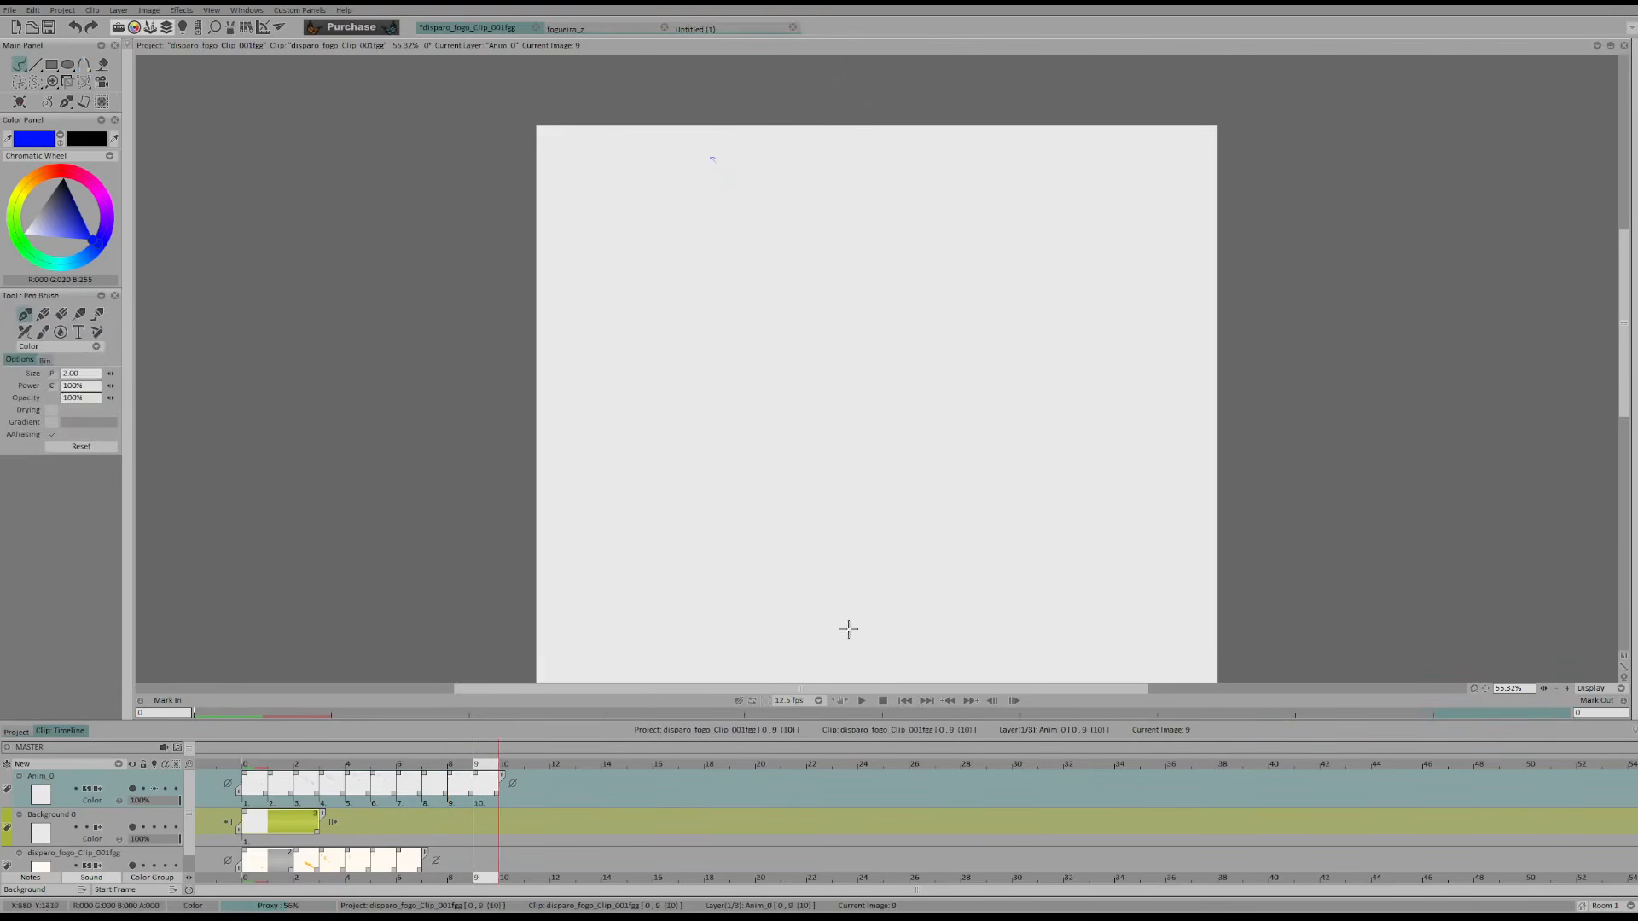
Play back the extended fire-shot animation in the normal and mirrored views
click(862, 700)
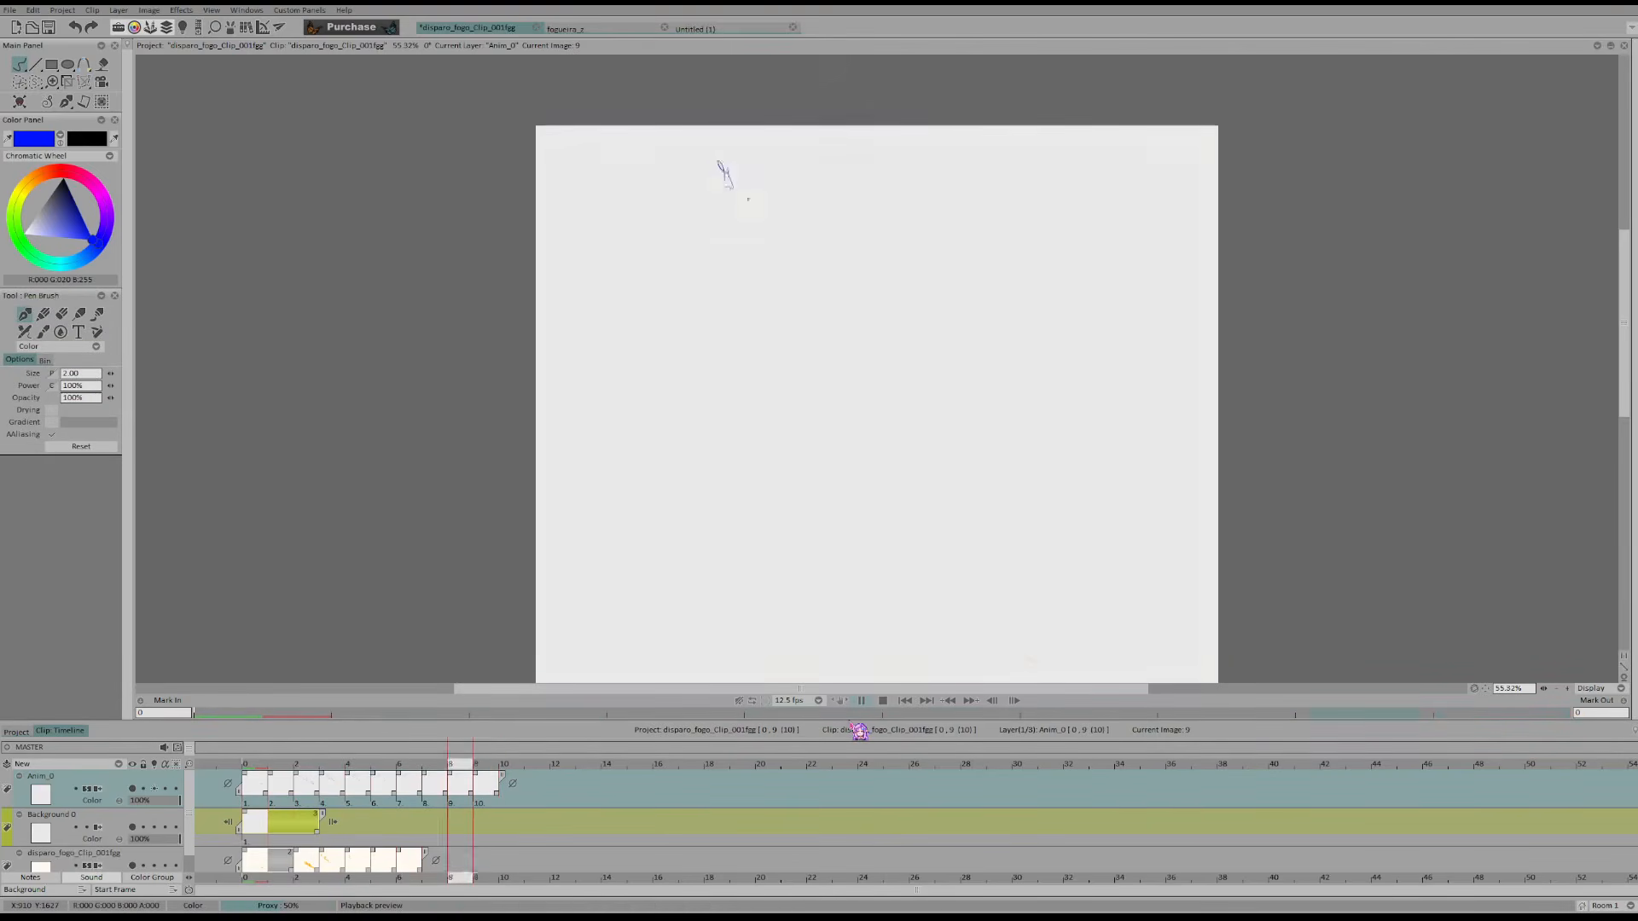
key(x)
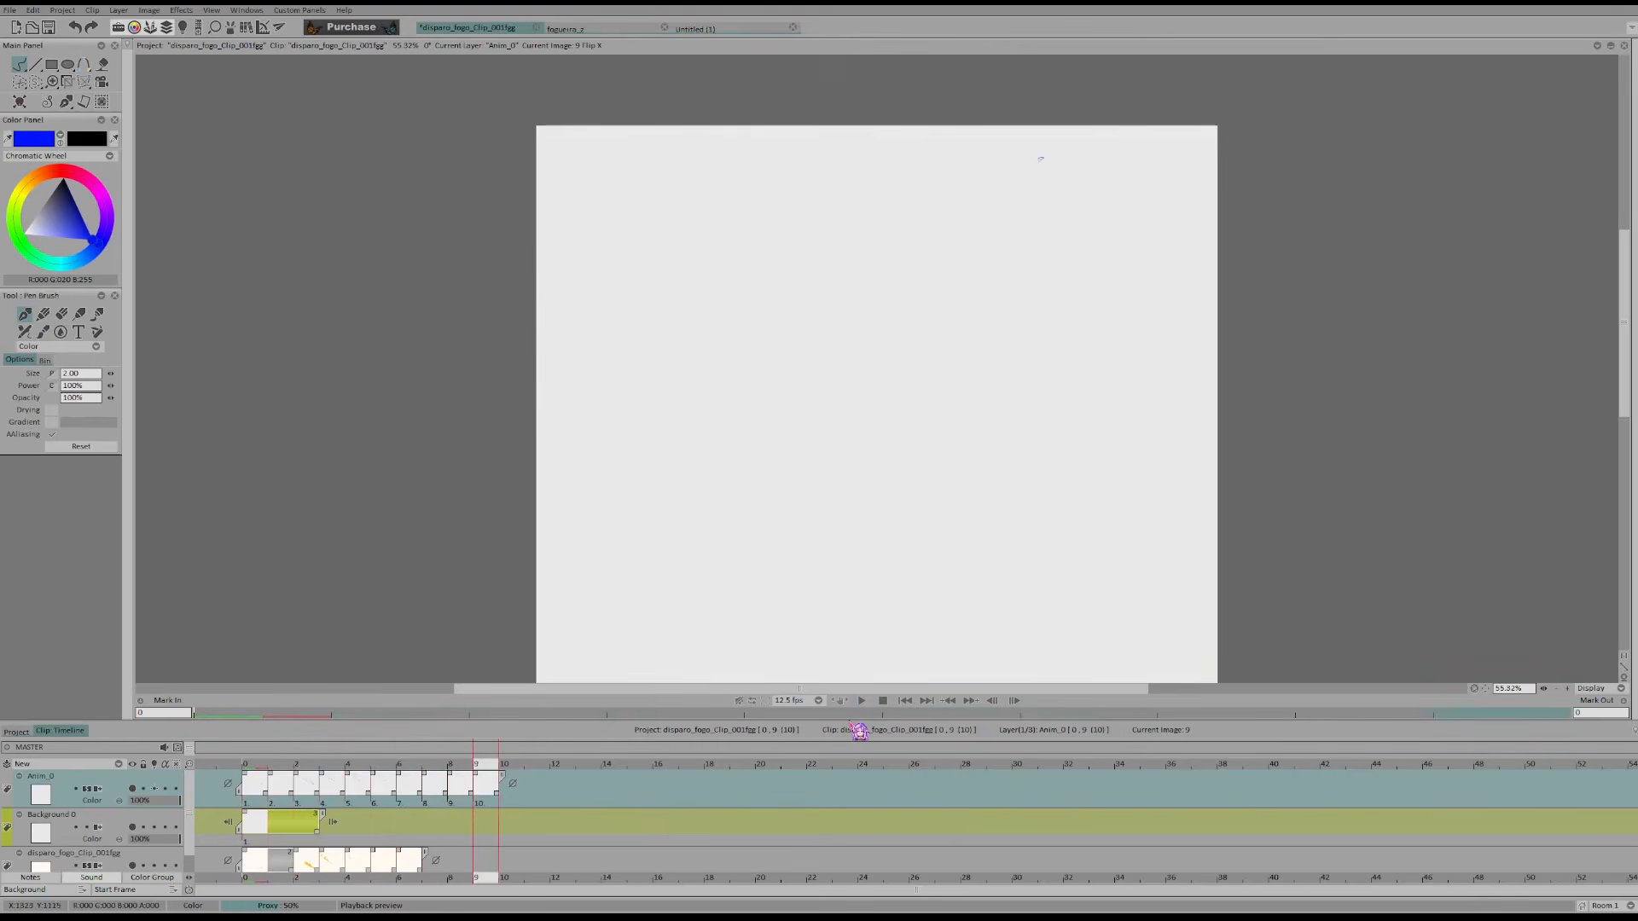
click(862, 701)
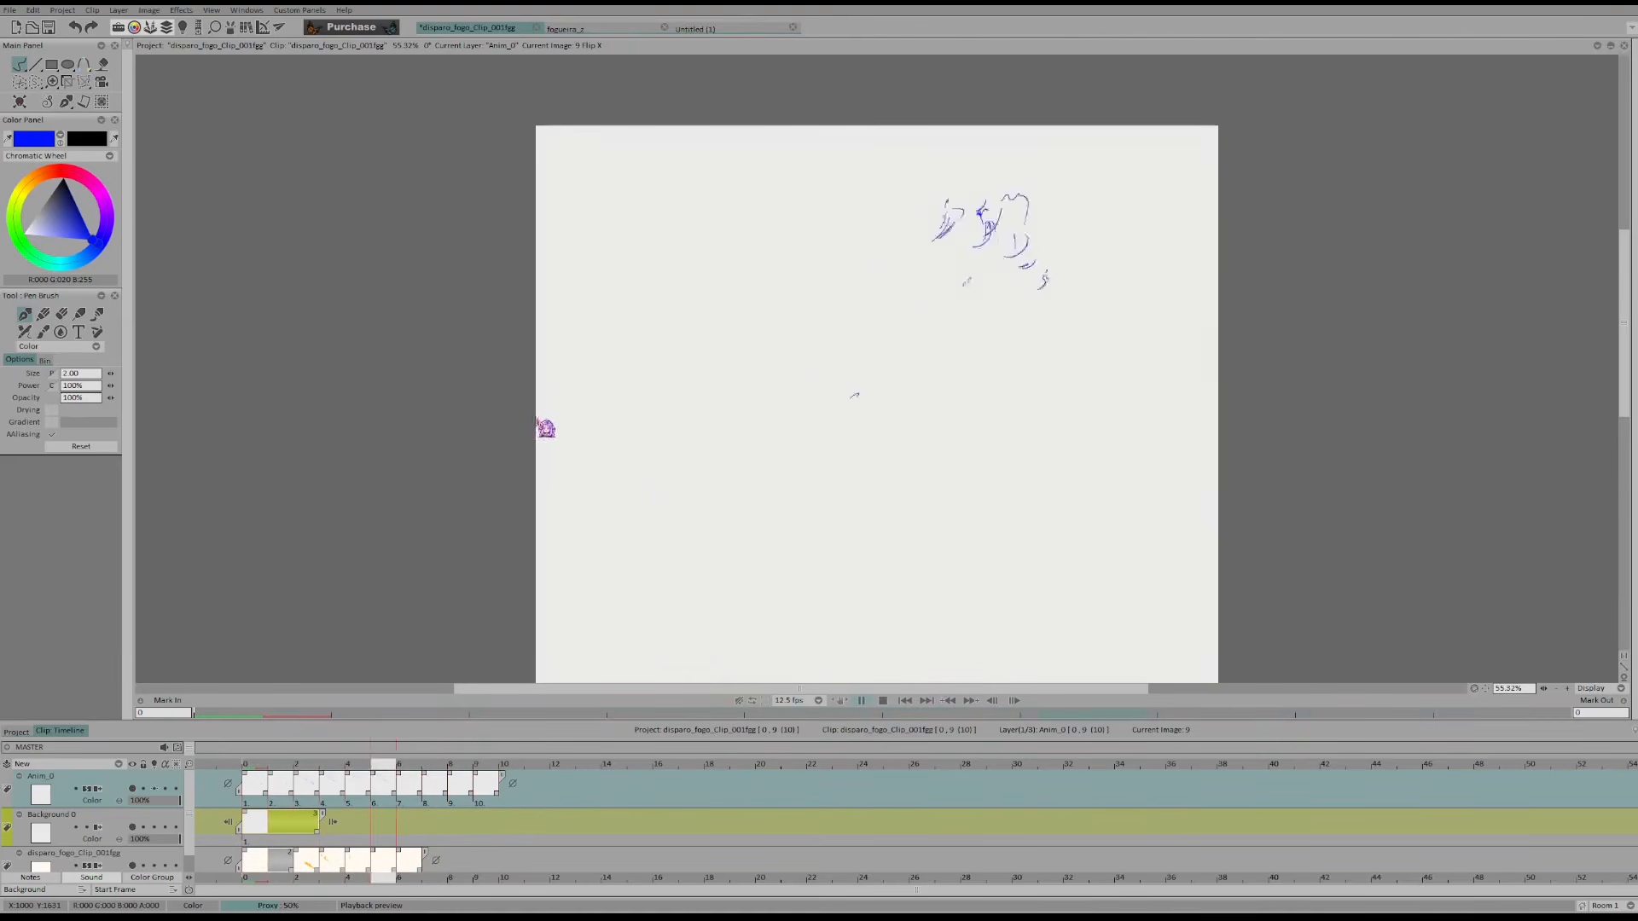
key(Return)
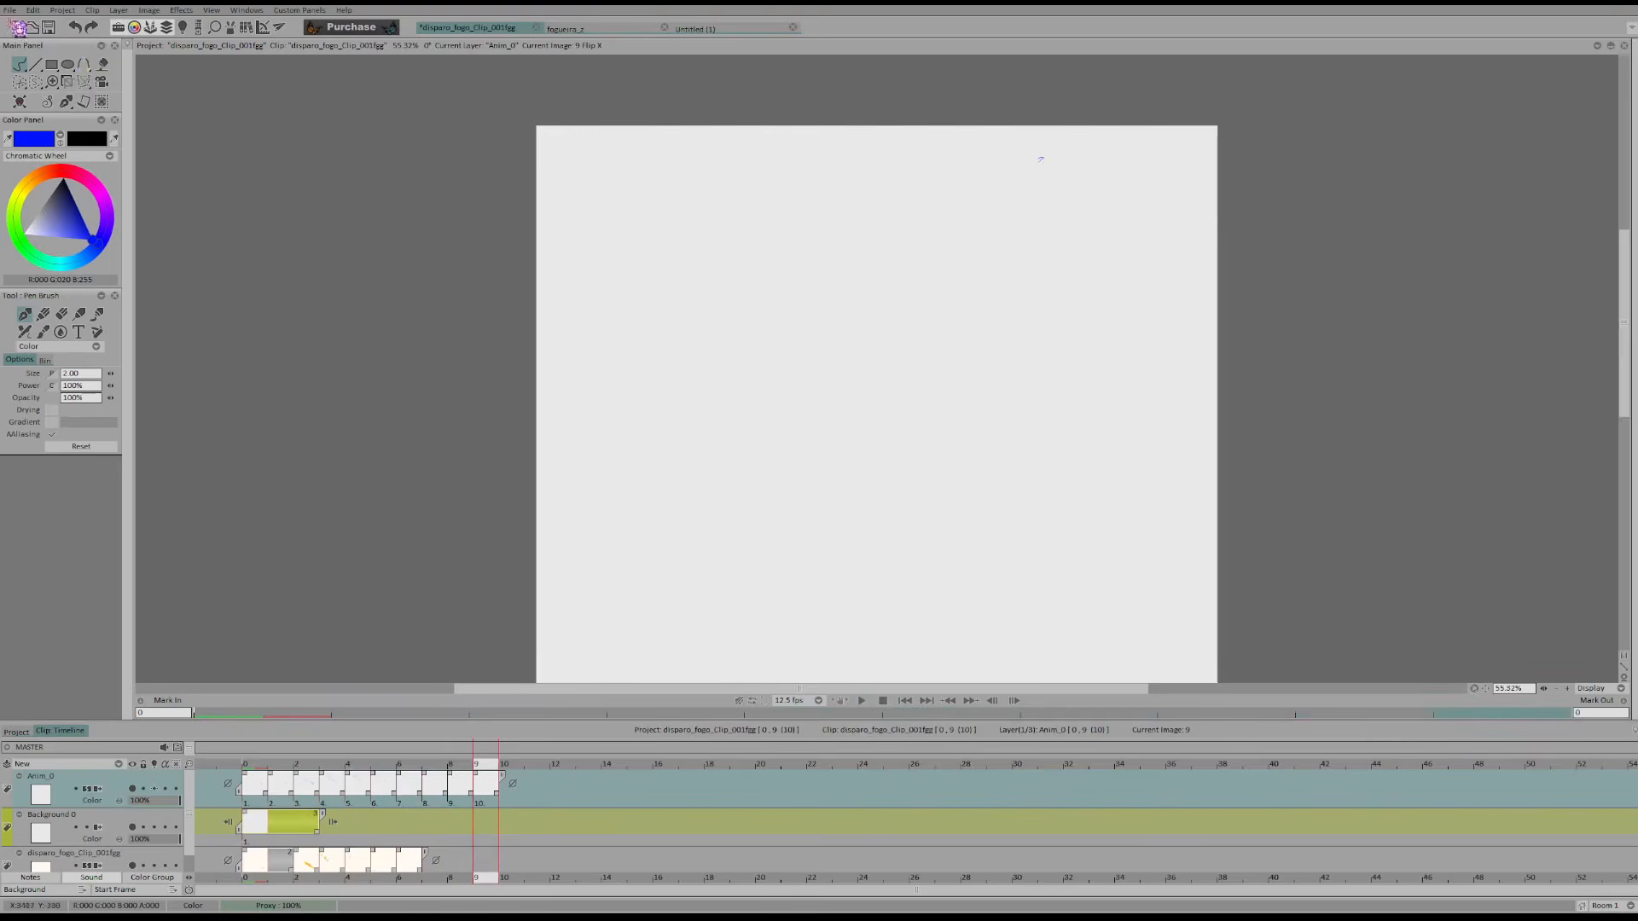
Export the fire-shot clip as an animated GIF
click(9, 12)
click(51, 119)
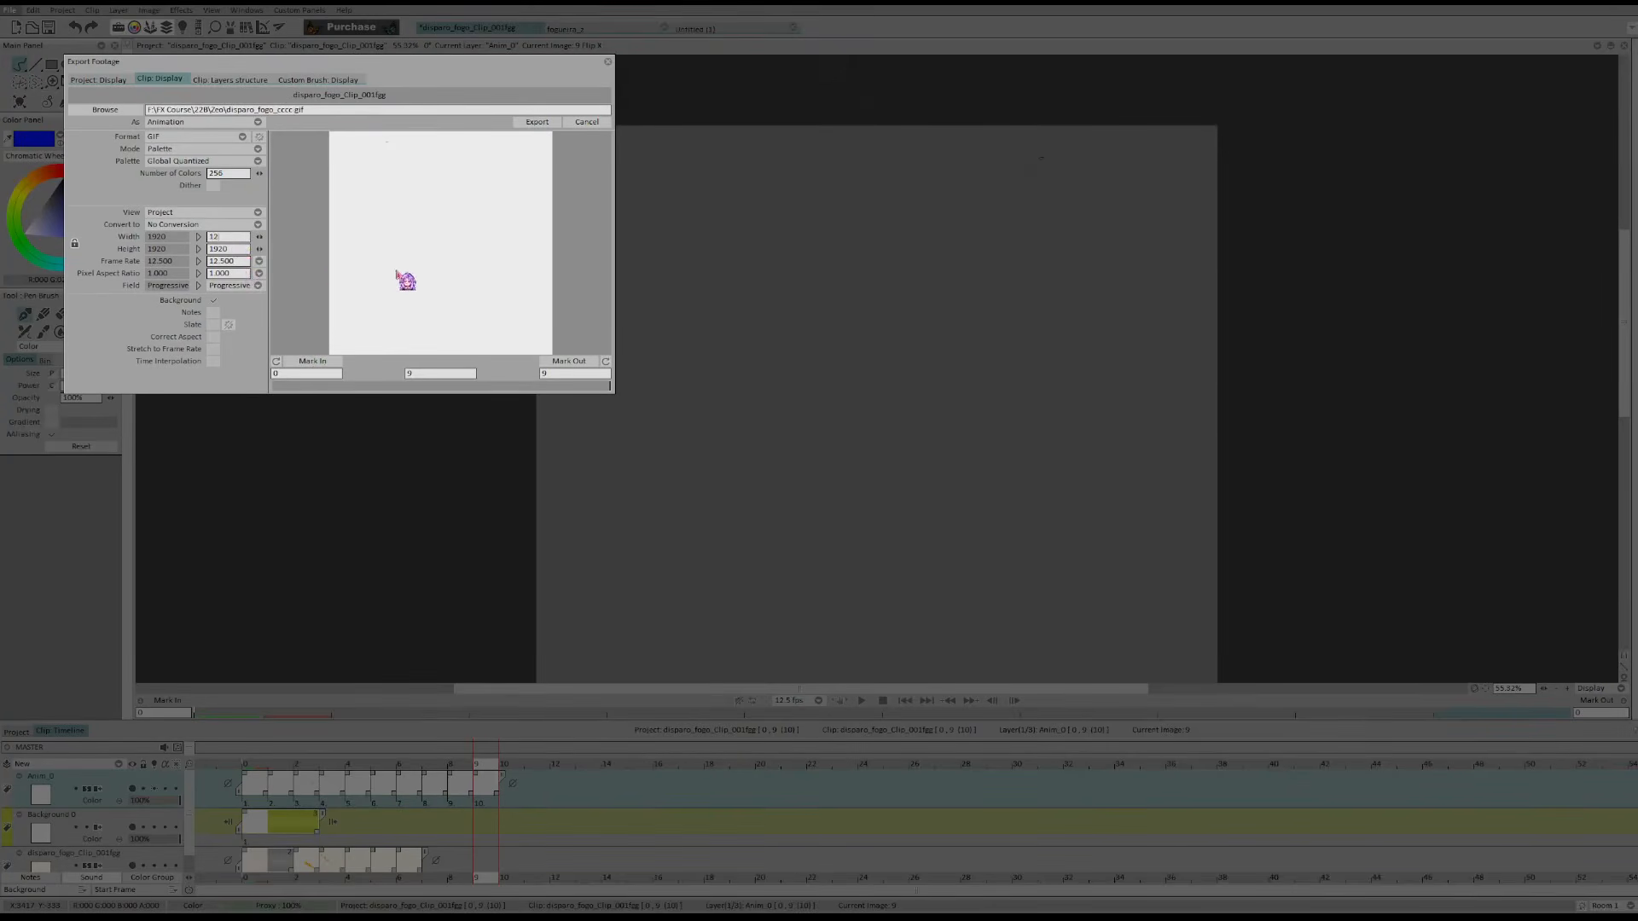
click(537, 122)
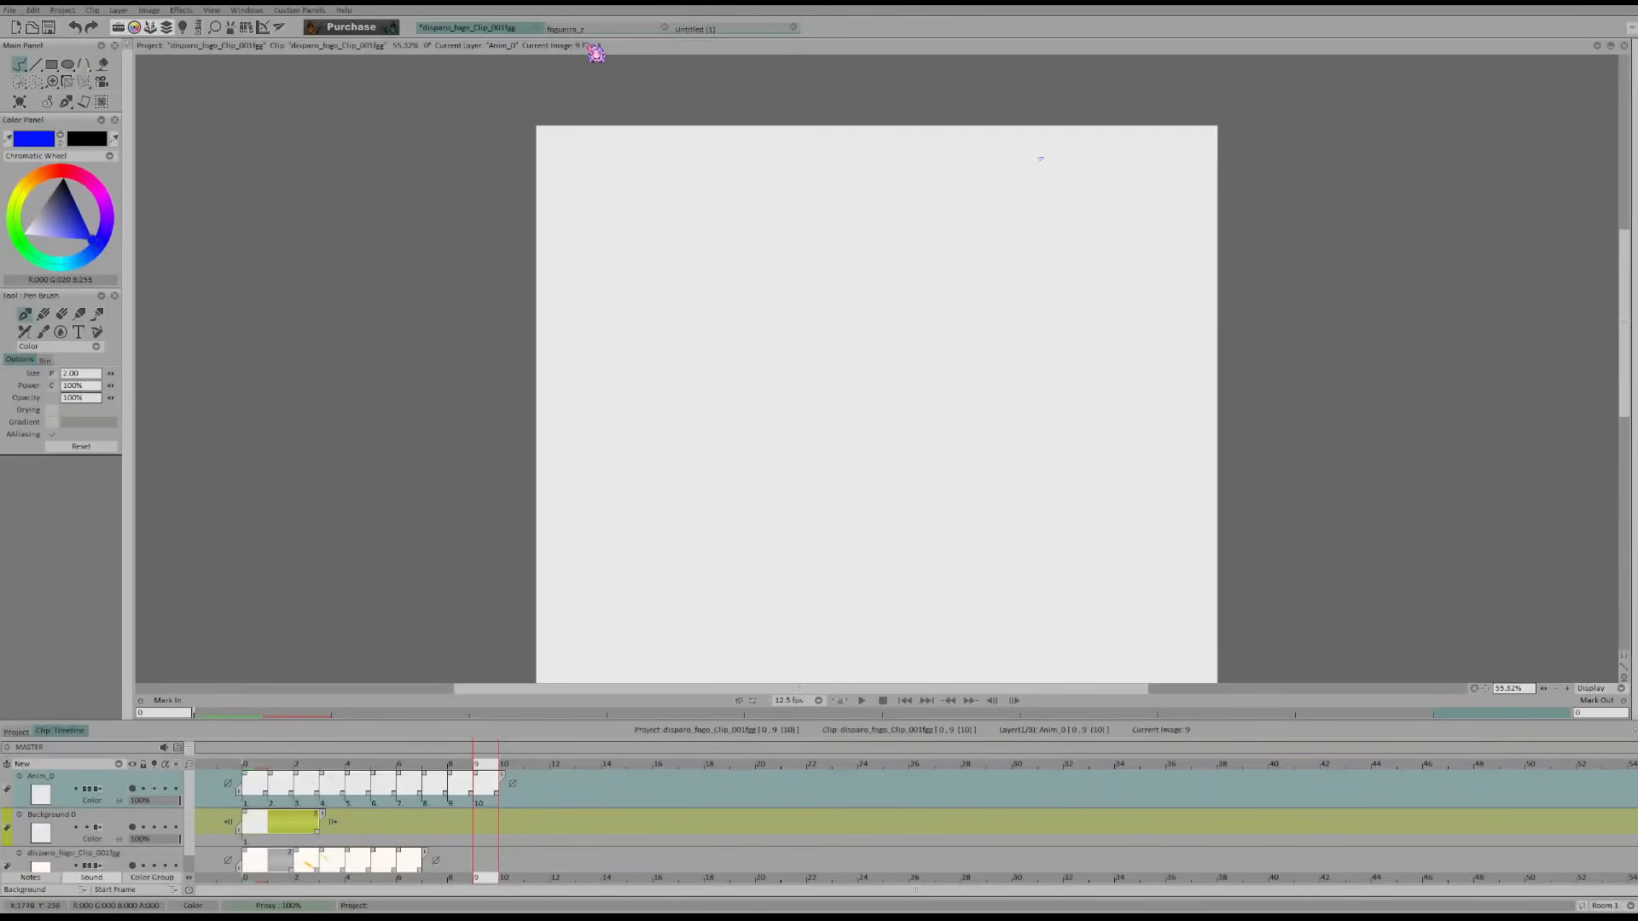
Switch to the fogueira bonfire project and play back its flame animation
click(597, 29)
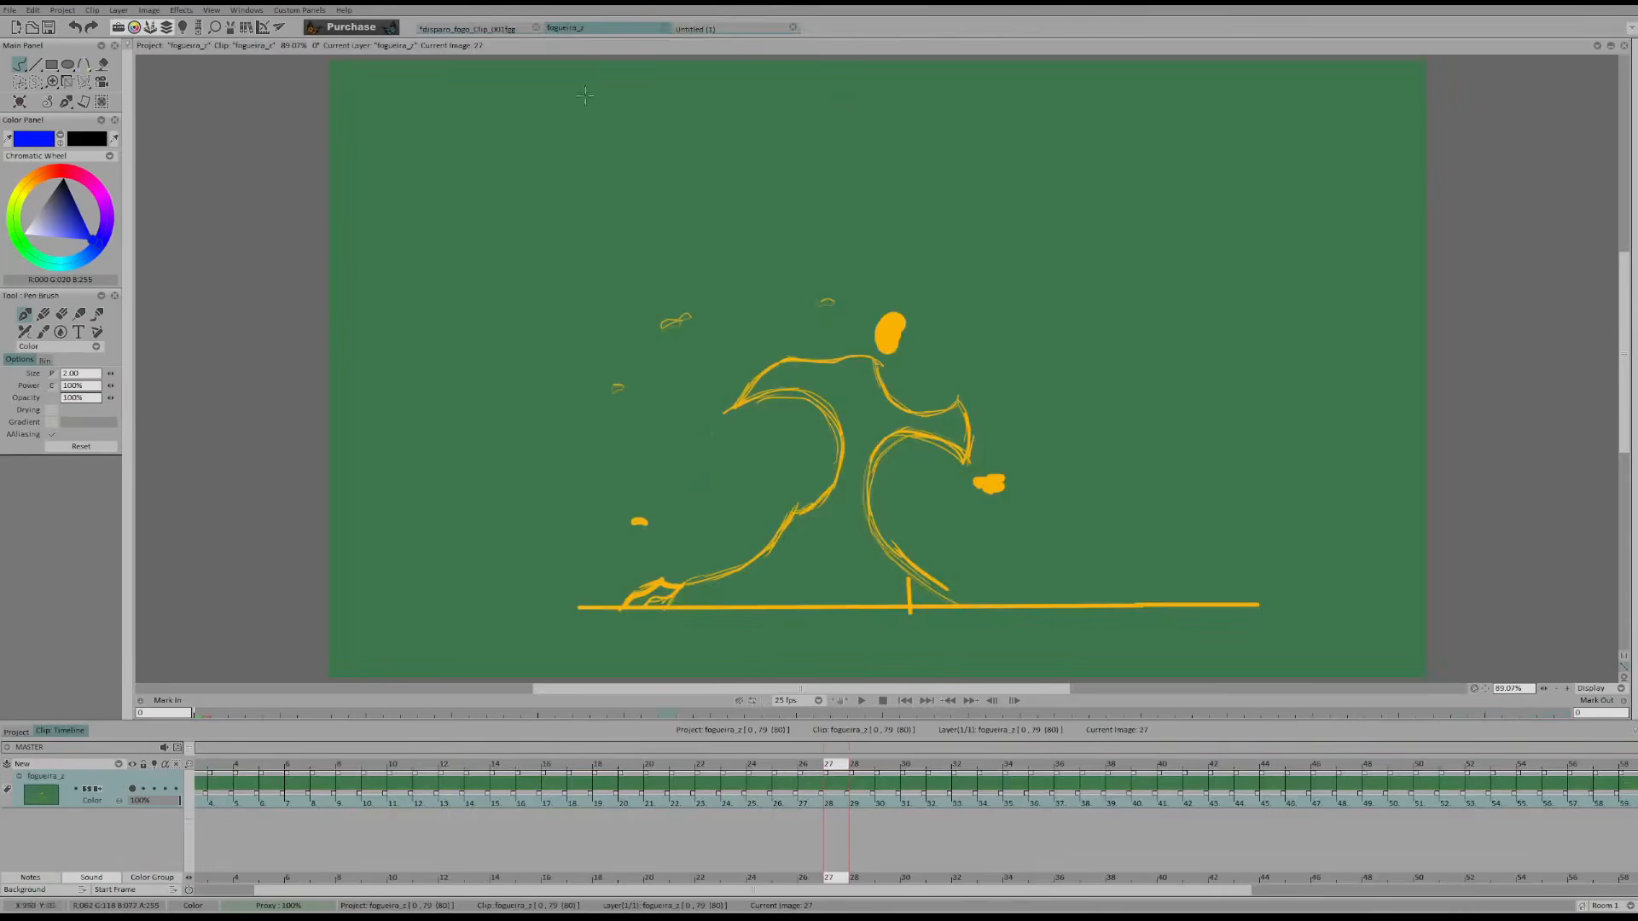
click(863, 701)
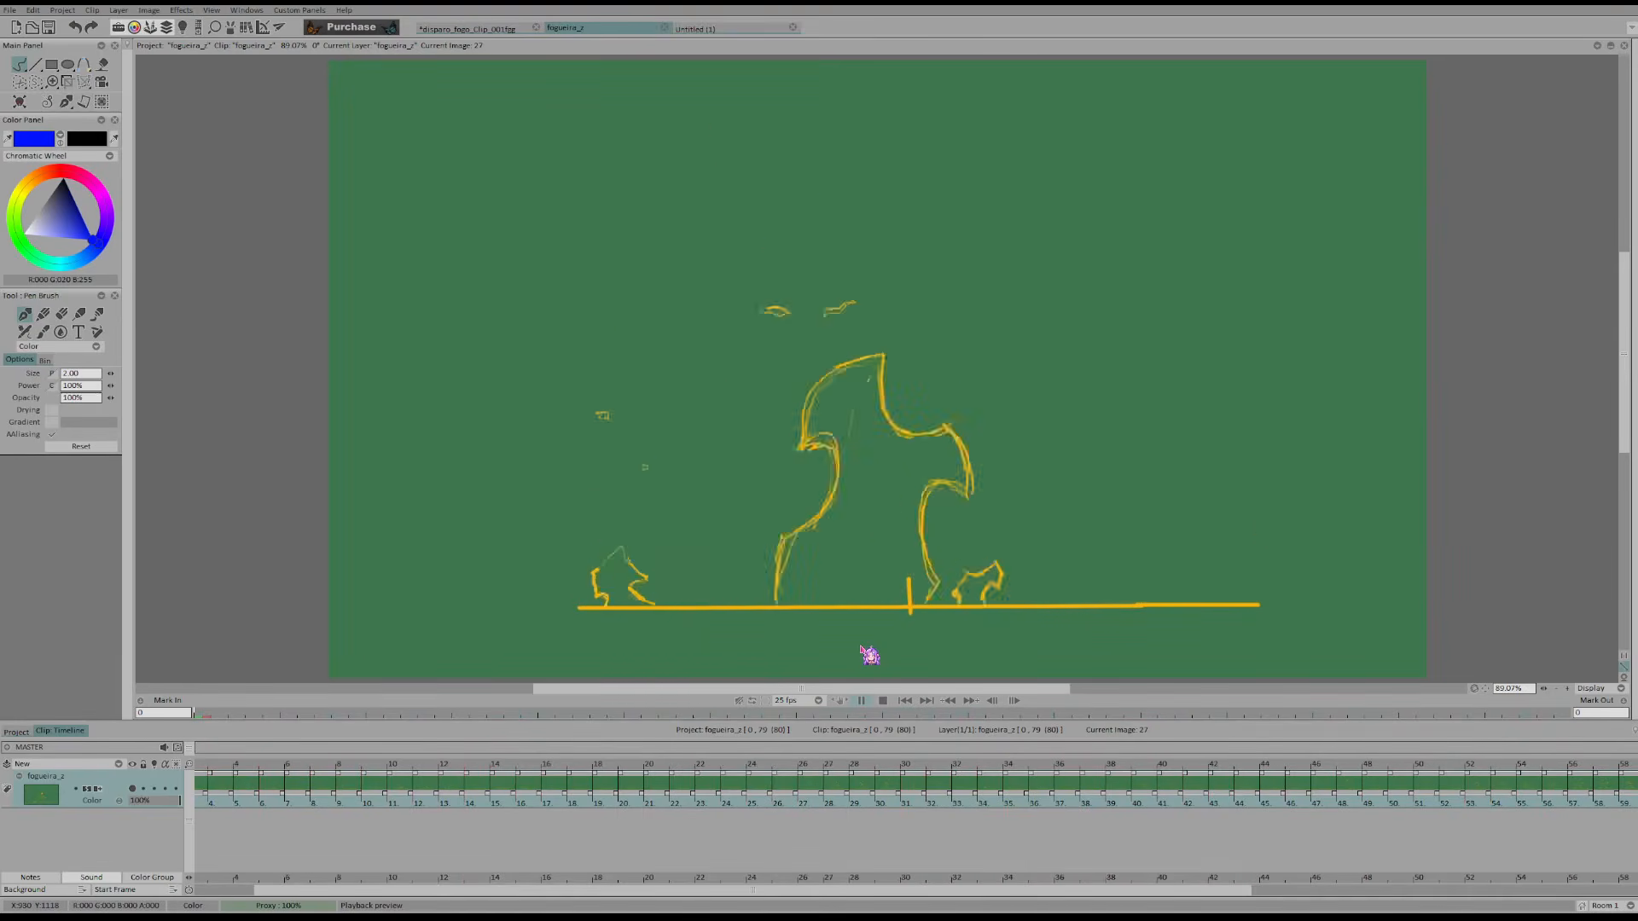
key(Return)
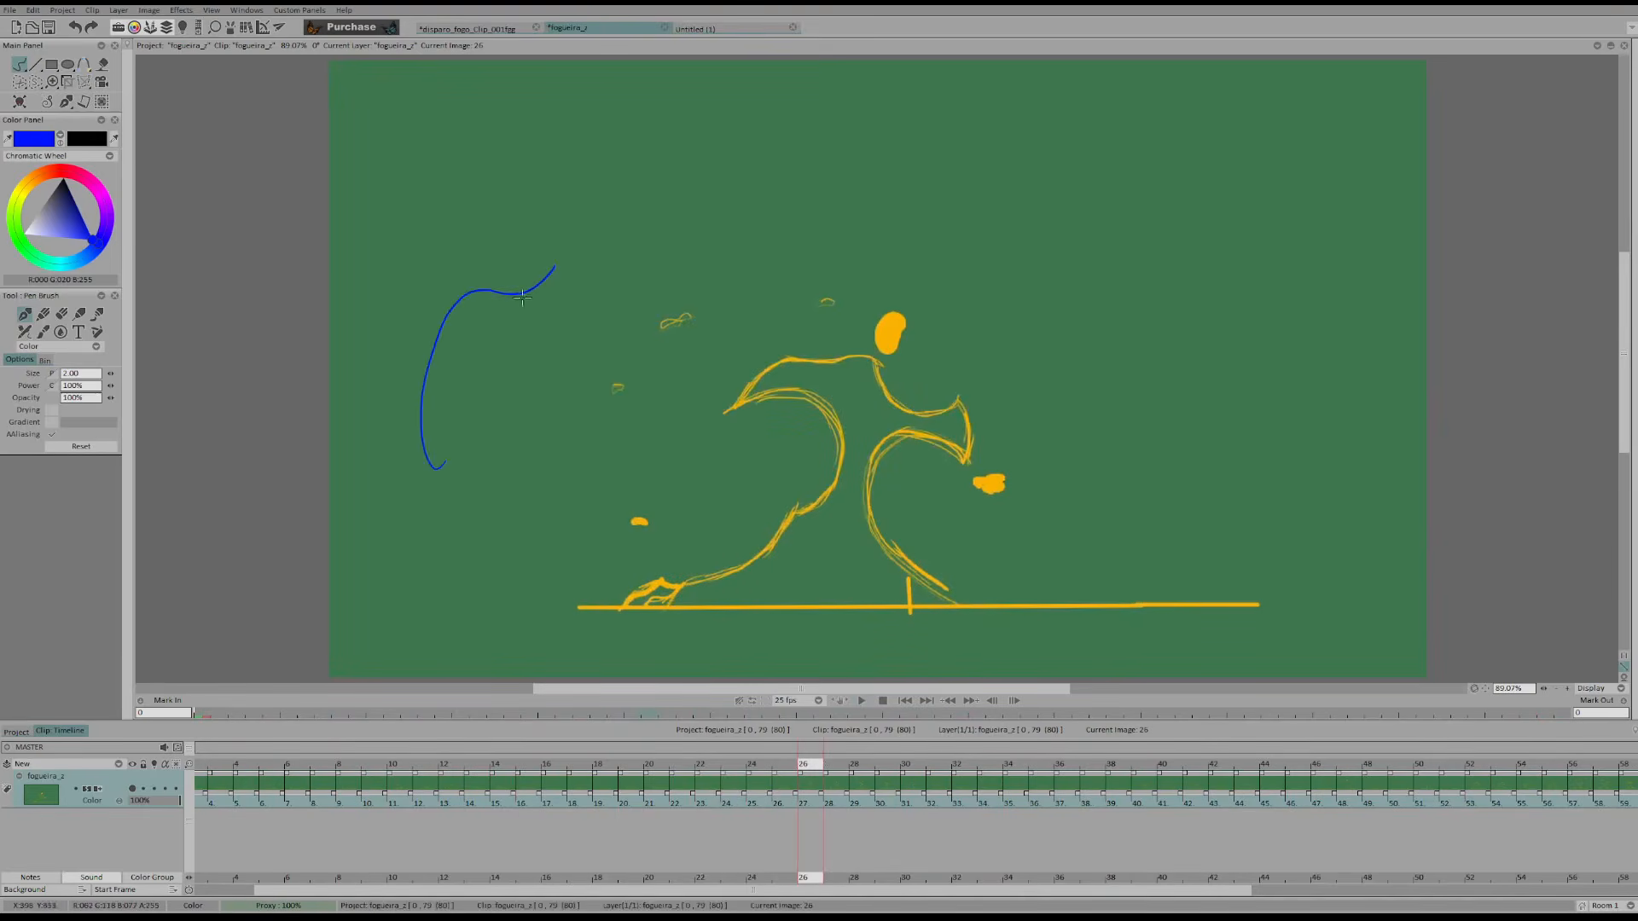
drag(533, 457, 521, 337)
key(ctrl+z)
key(s)
drag(440, 472, 407, 431)
key(Delete)
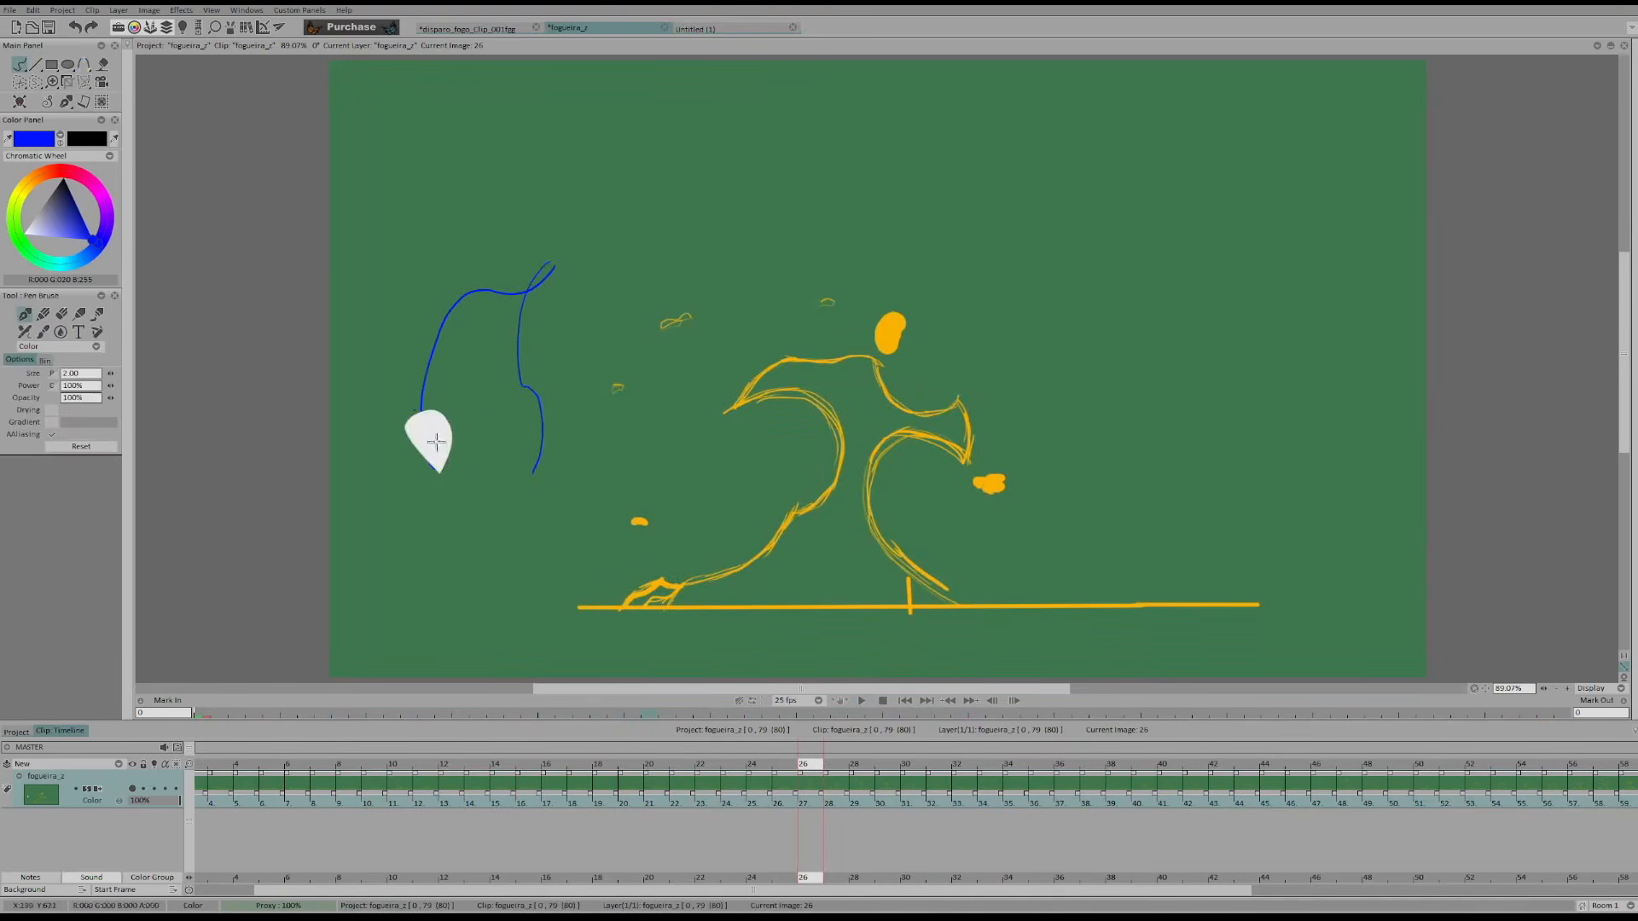
key(ctrl+z)
key(ctrl+z)
Add a new animation layer above the bonfire drawing layer
click(119, 763)
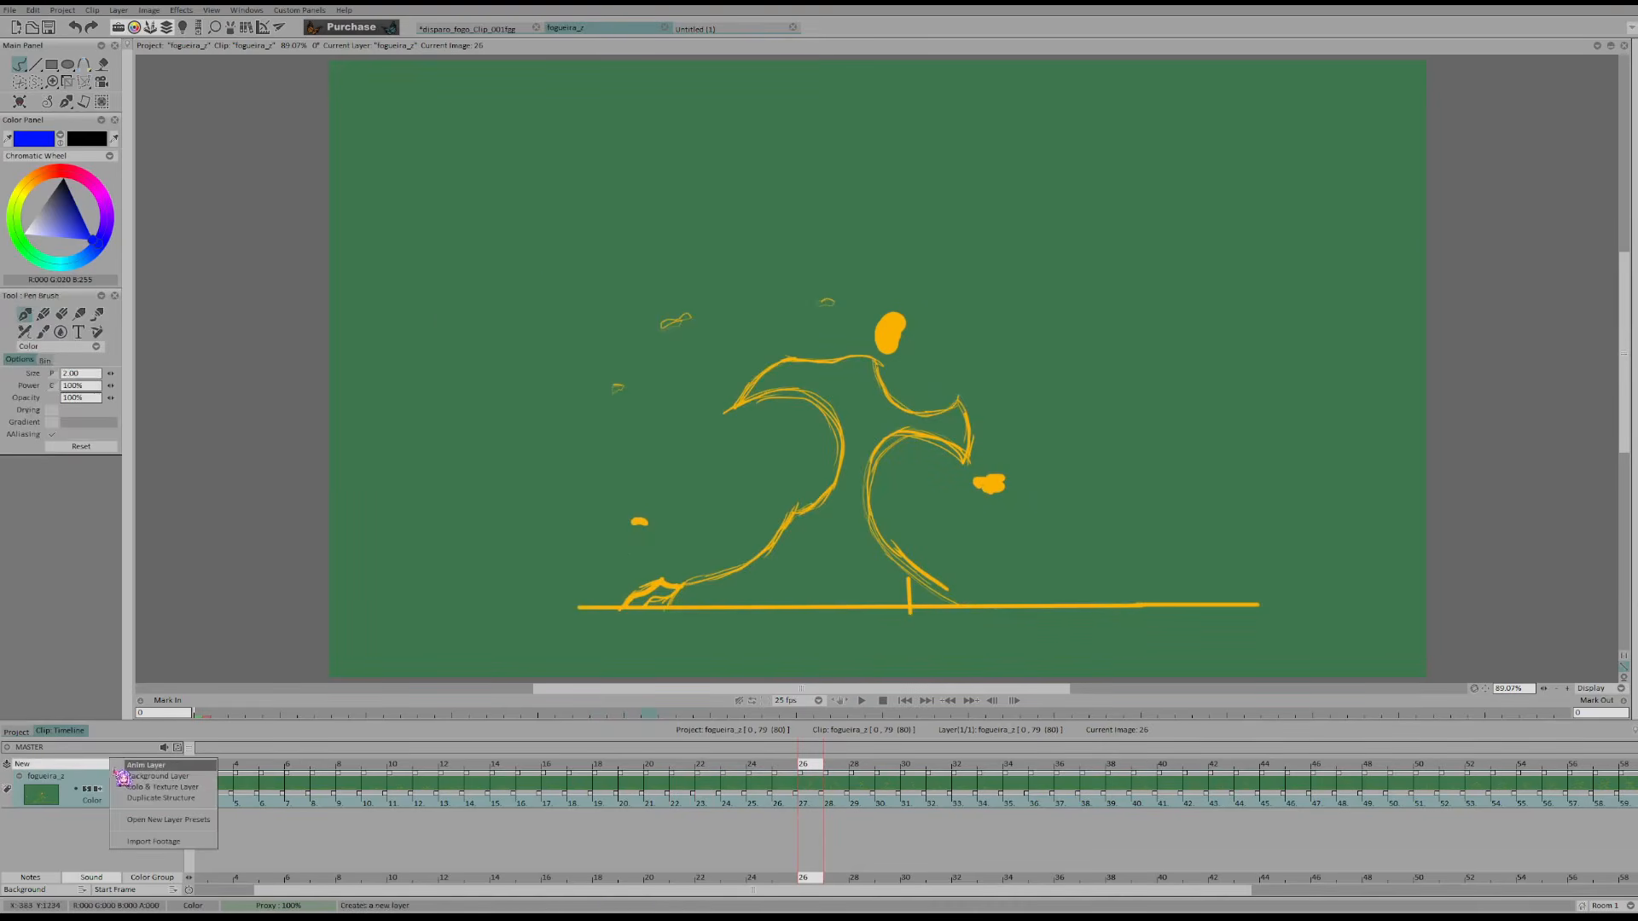
click(164, 766)
Step back and forth through bonfire frames 27 to 43 and examine how the flame curls grow and detach
key(Right)
key(Right)
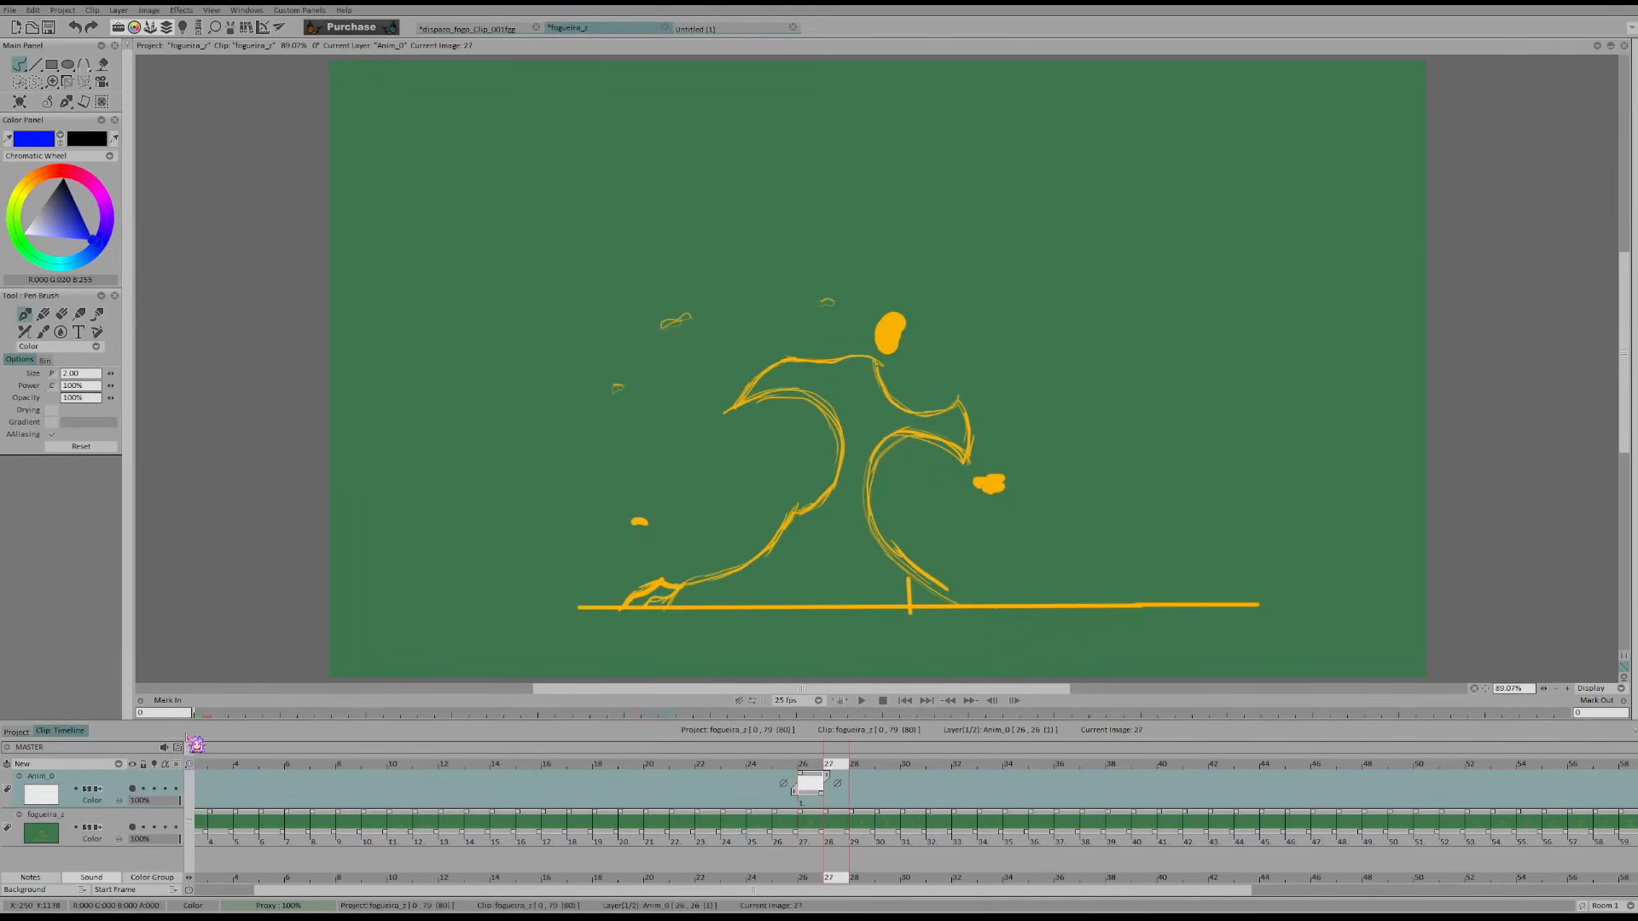
key(Right)
key(Right)
key(Right)
key(Right)
key(Right)
key(Right)
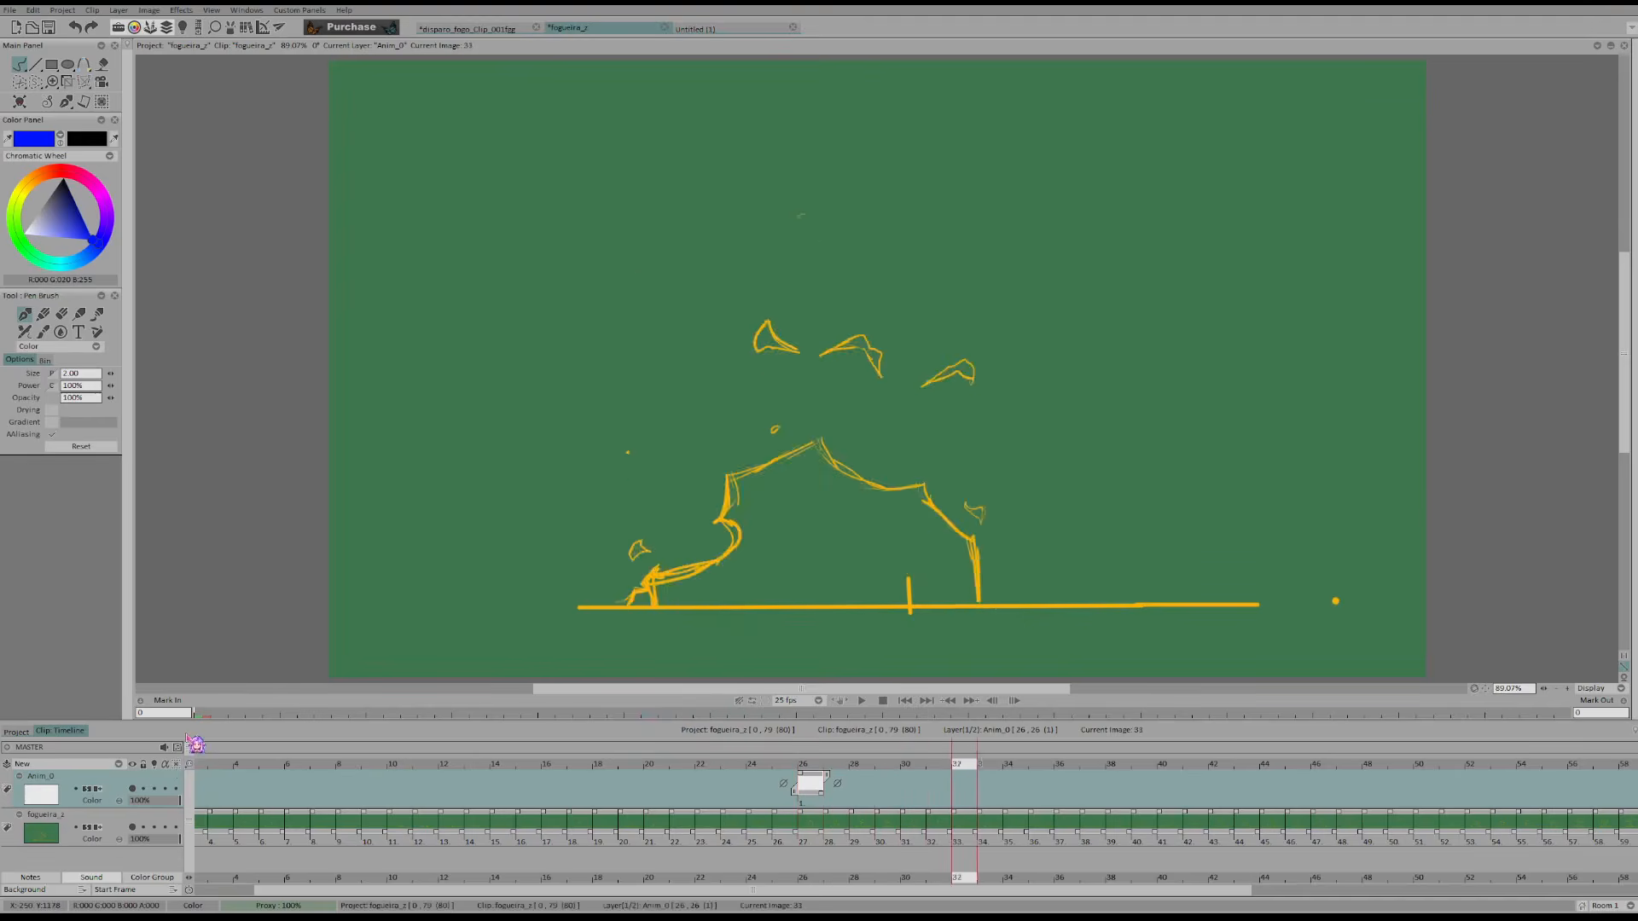
key(Left)
key(Left)
key(Left)
key(Right)
key(Right)
key(Right)
key(Right)
key(Right)
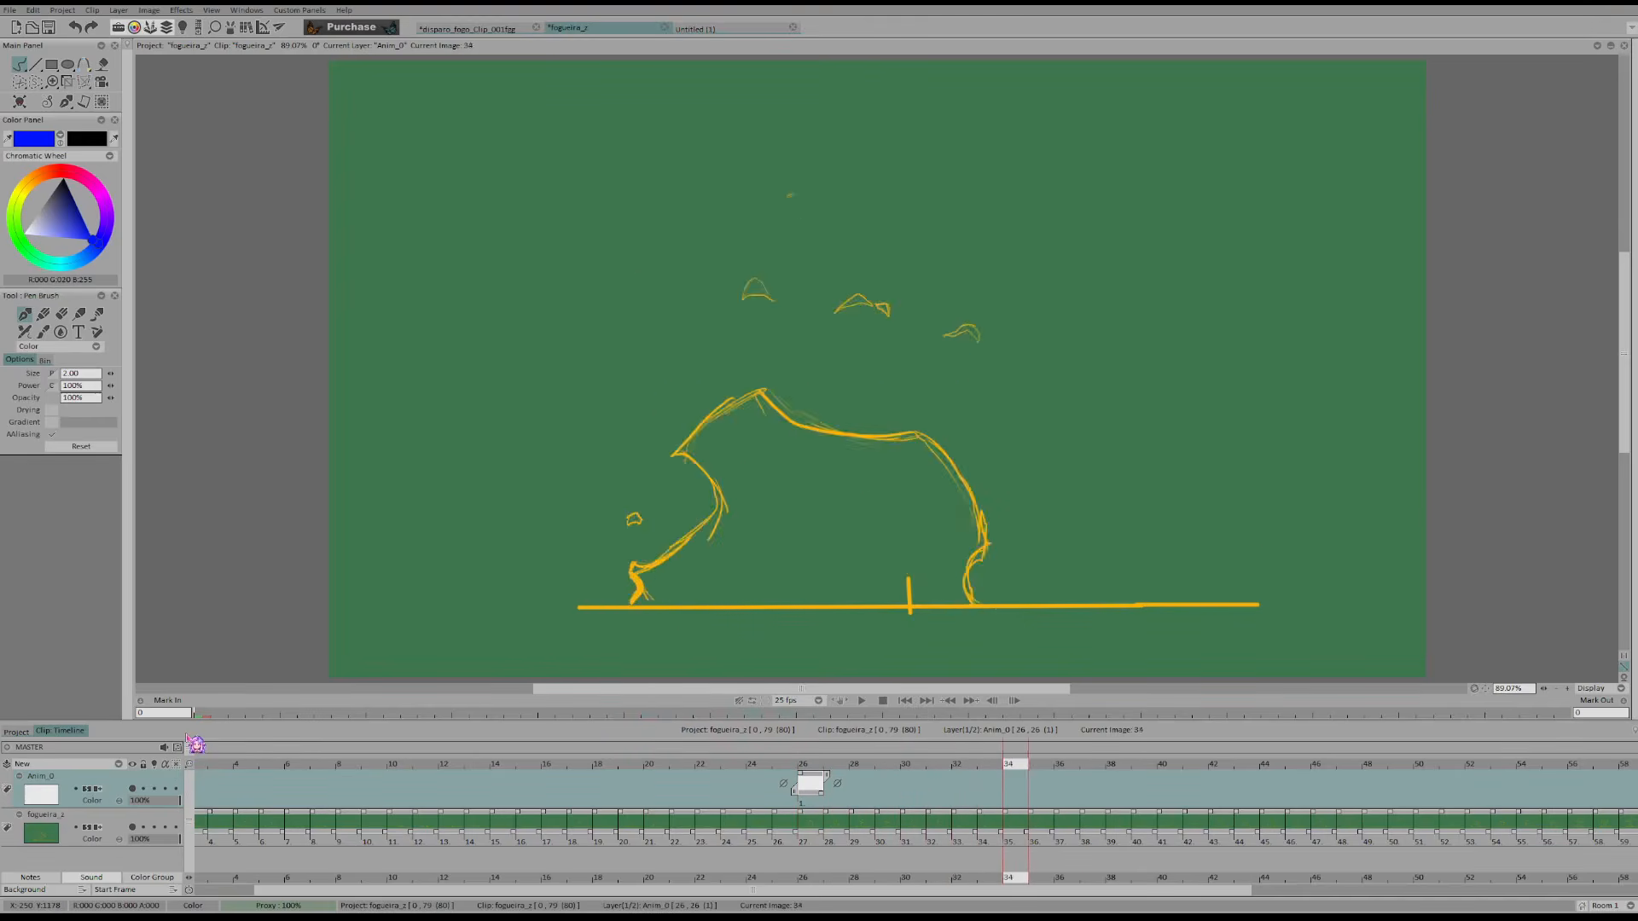
key(Right)
key(Right)
key(Right)
key(Right)
key(Right)
key(Right)
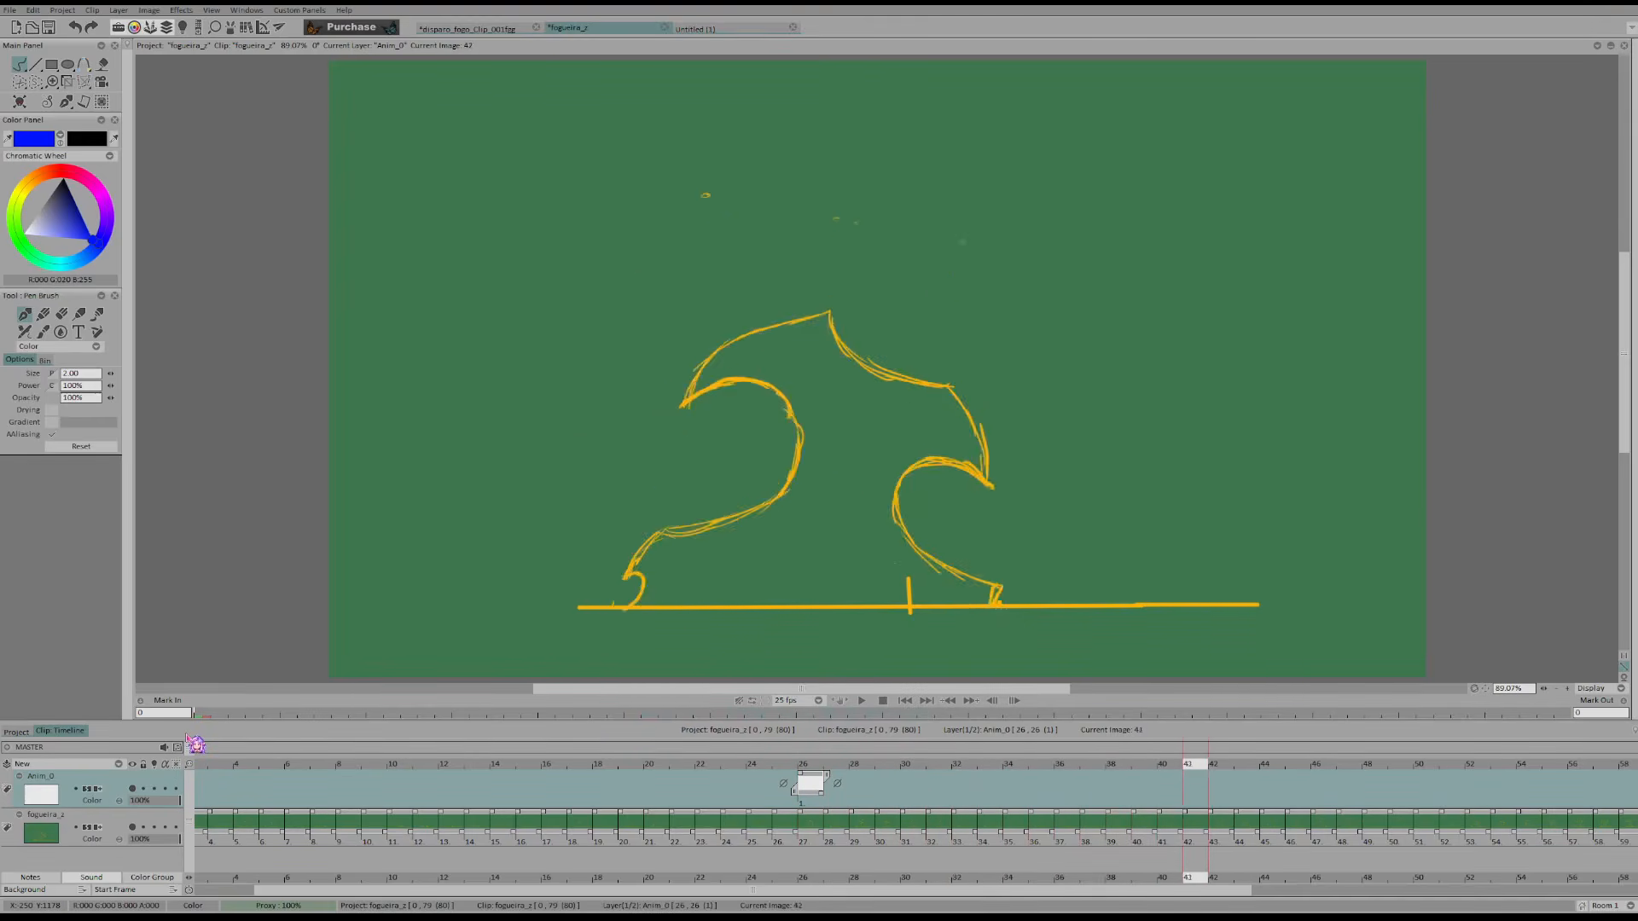
key(Left)
key(Right)
key(Right)
key(Right)
key(Right)
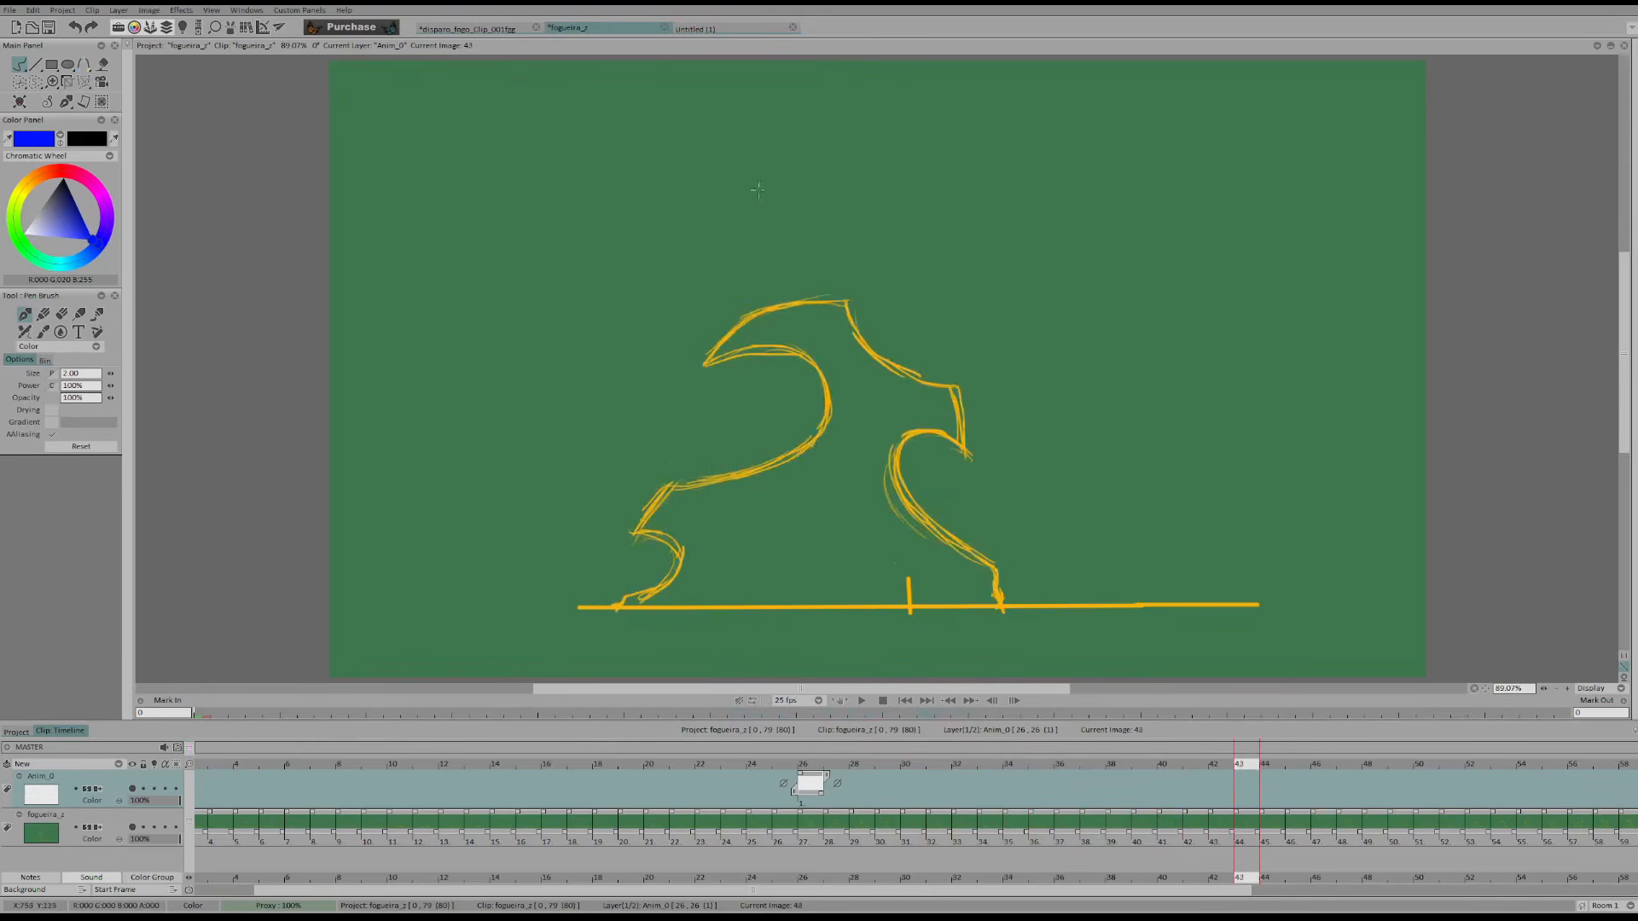
key(Left)
key(Left)
key(Left)
key(Left)
key(Left)
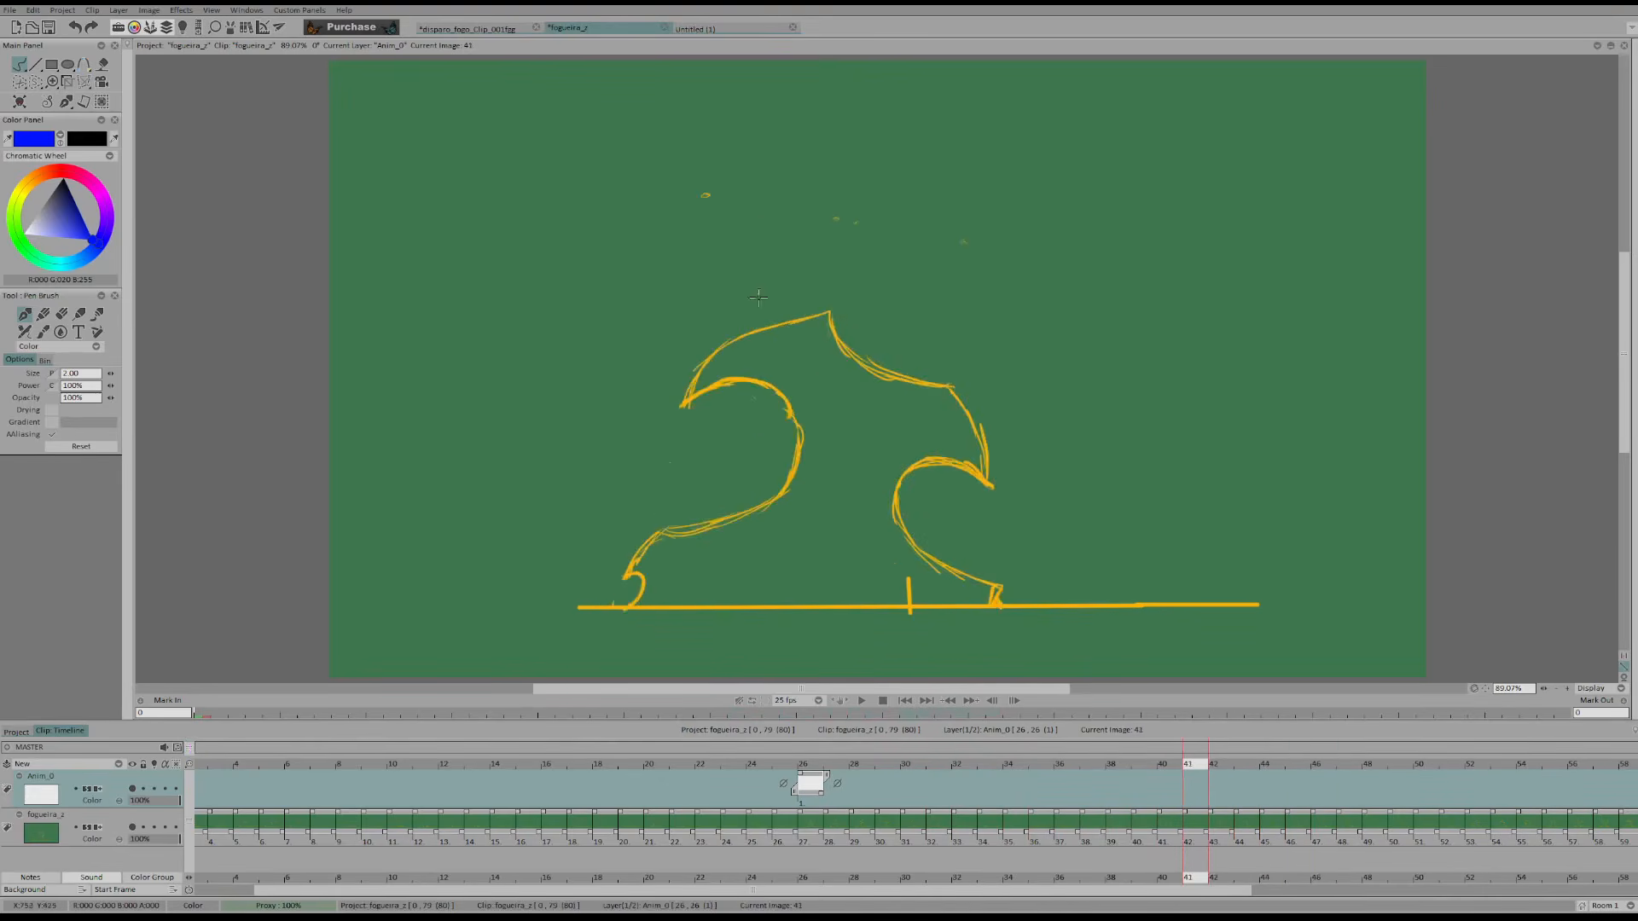
Add a background layer above the Anim_0 layer in the bonfire clip
click(119, 766)
click(134, 787)
drag(137, 863, 185, 790)
Return to the start of the bonfire clip and examine the flame shapes in its first frames
key(Home)
drag(227, 769, 248, 775)
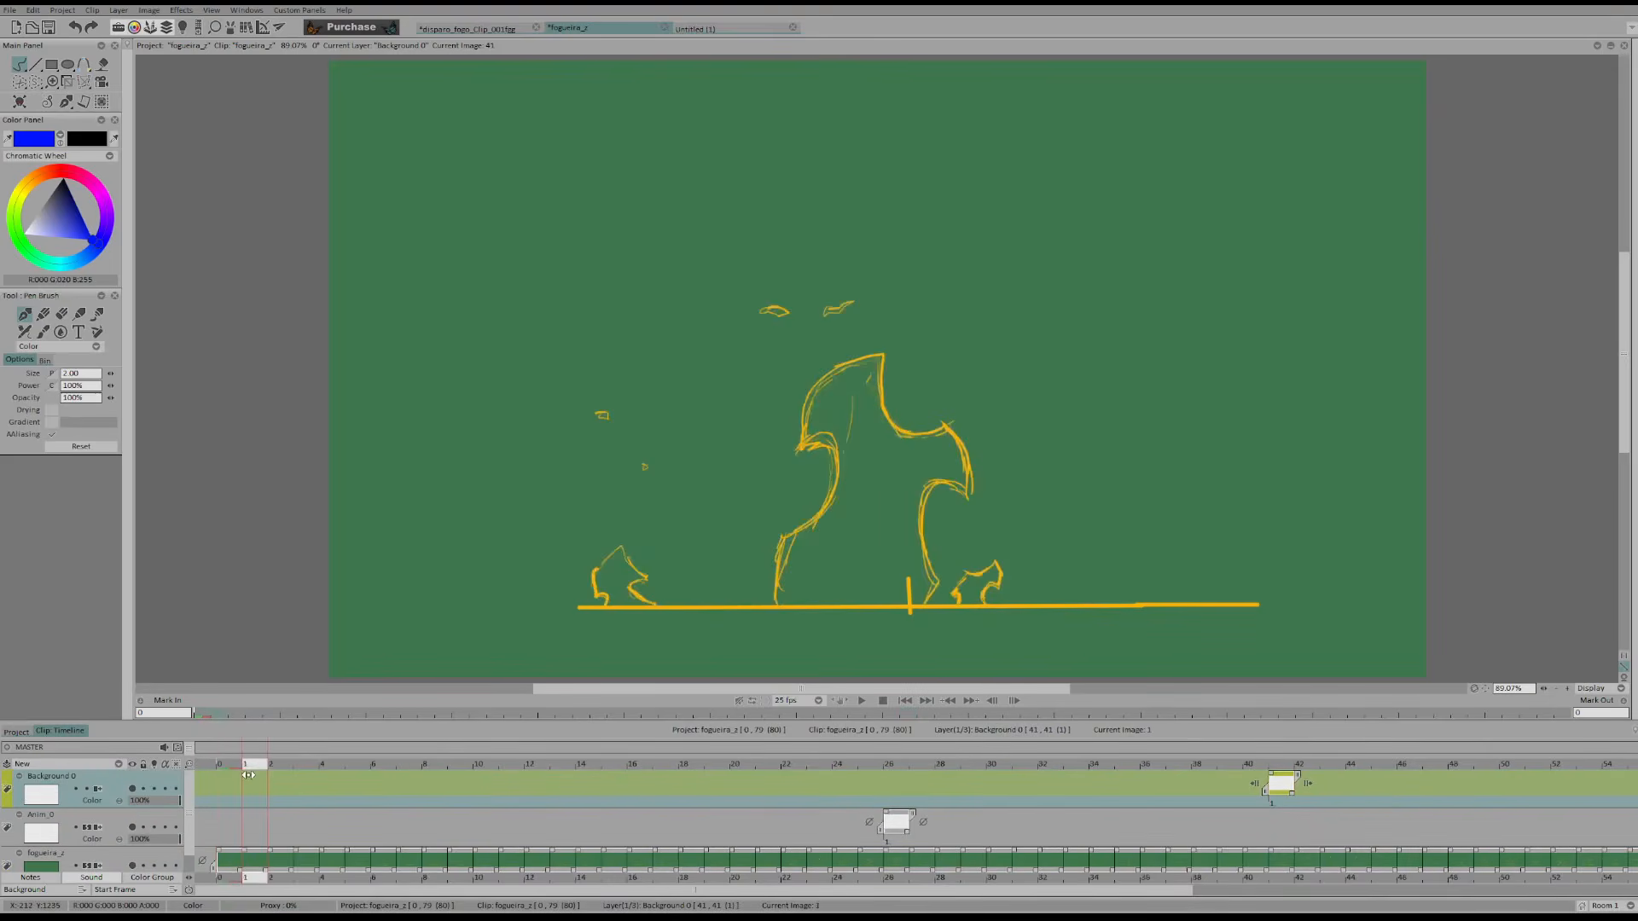
key(Right)
key(Right)
key(Right)
key(Left)
key(Left)
key(Left)
key(Left)
key(Right)
key(Right)
key(Right)
key(Right)
key(Right)
key(Right)
key(Right)
key(Right)
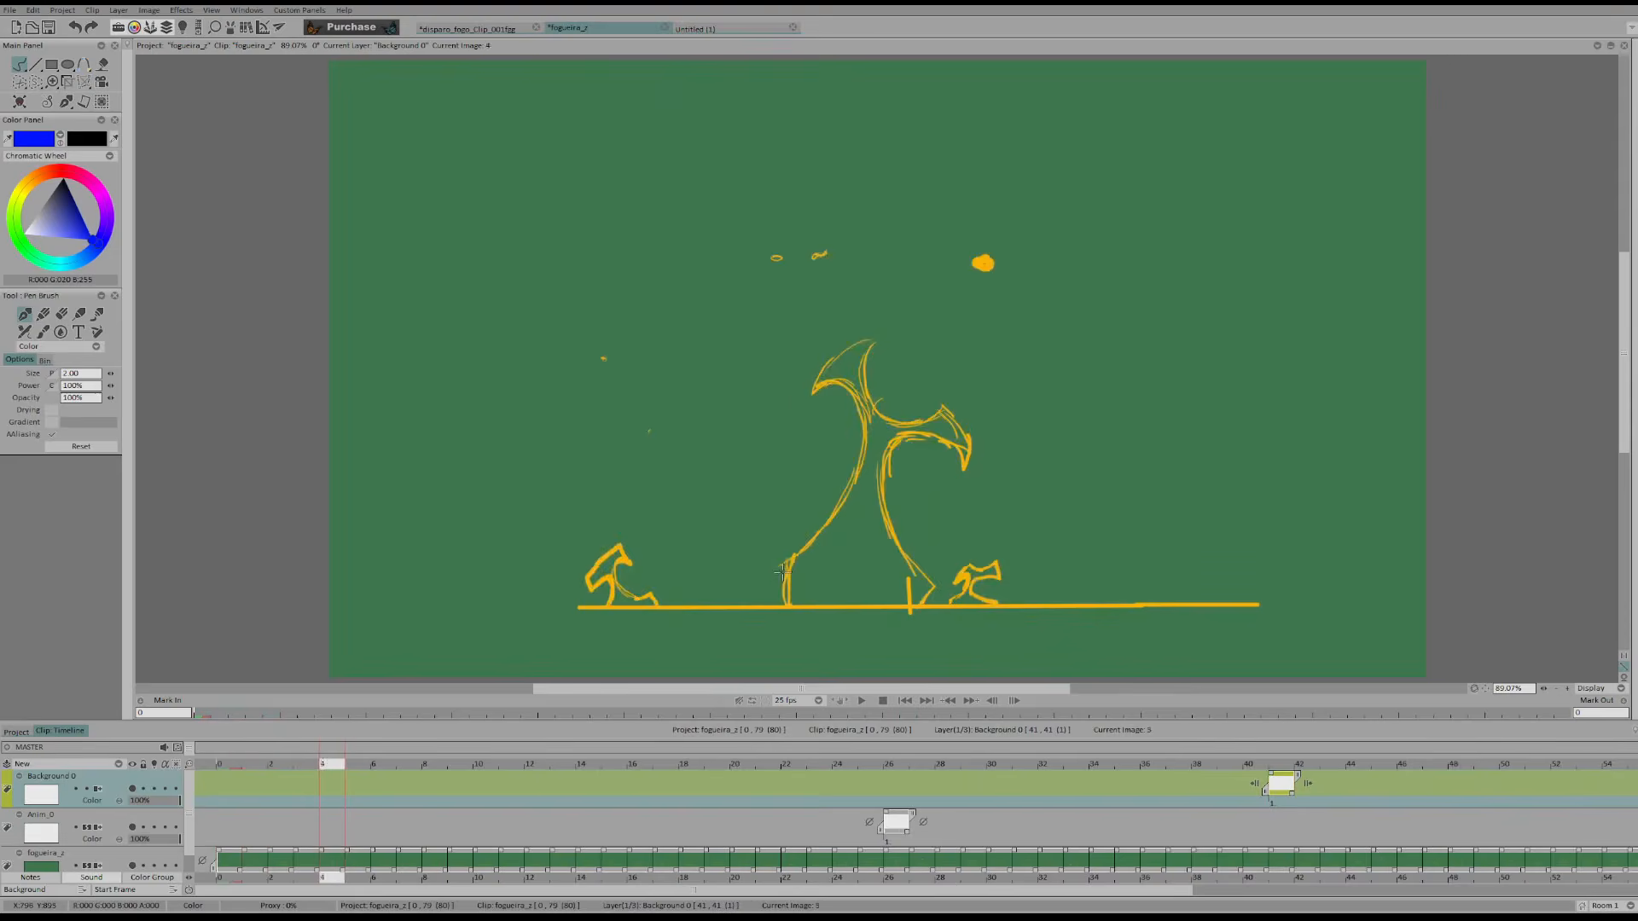
Step back and forth through the bonfire frames up to frame 10 and examine how the central flame changes shape
key(Left)
key(Left)
key(Left)
key(Left)
key(Left)
key(Right)
key(Right)
key(Right)
key(Right)
key(Right)
key(Right)
key(Right)
key(Right)
key(Left)
key(Left)
key(Left)
key(Left)
Step back and forth around bonfire frames 17 to 19 and examine how the left curl's base joins the main flame
key(Right)
key(Right)
key(Right)
key(Right)
key(Right)
key(Right)
key(Right)
key(Right)
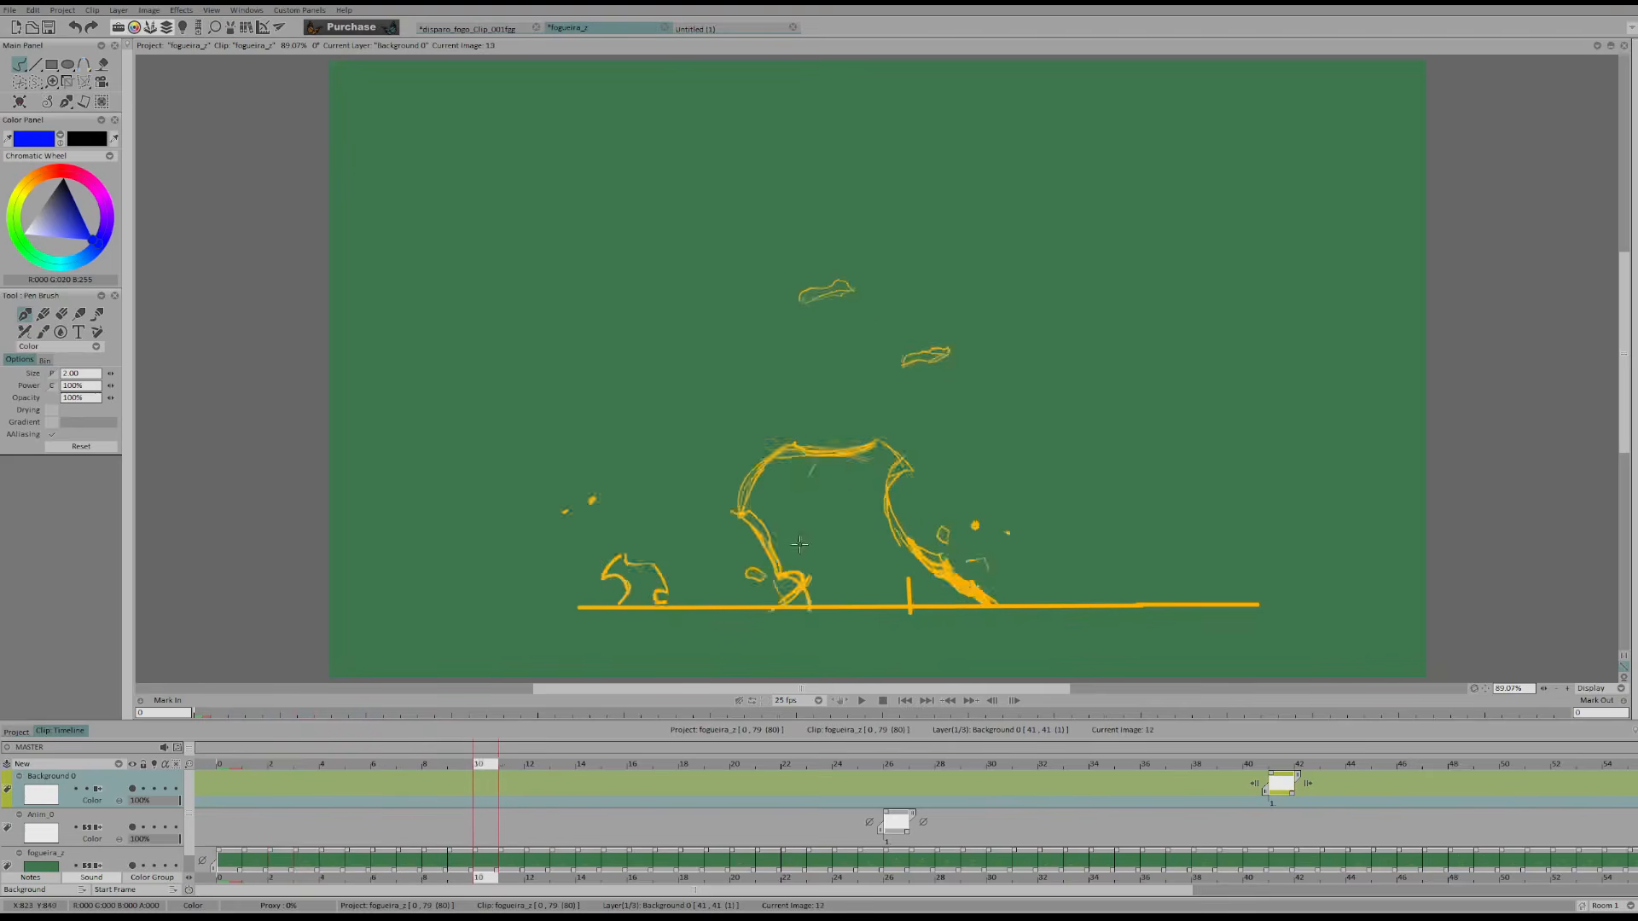
key(Right)
key(Right)
key(Right)
key(Right)
key(Right)
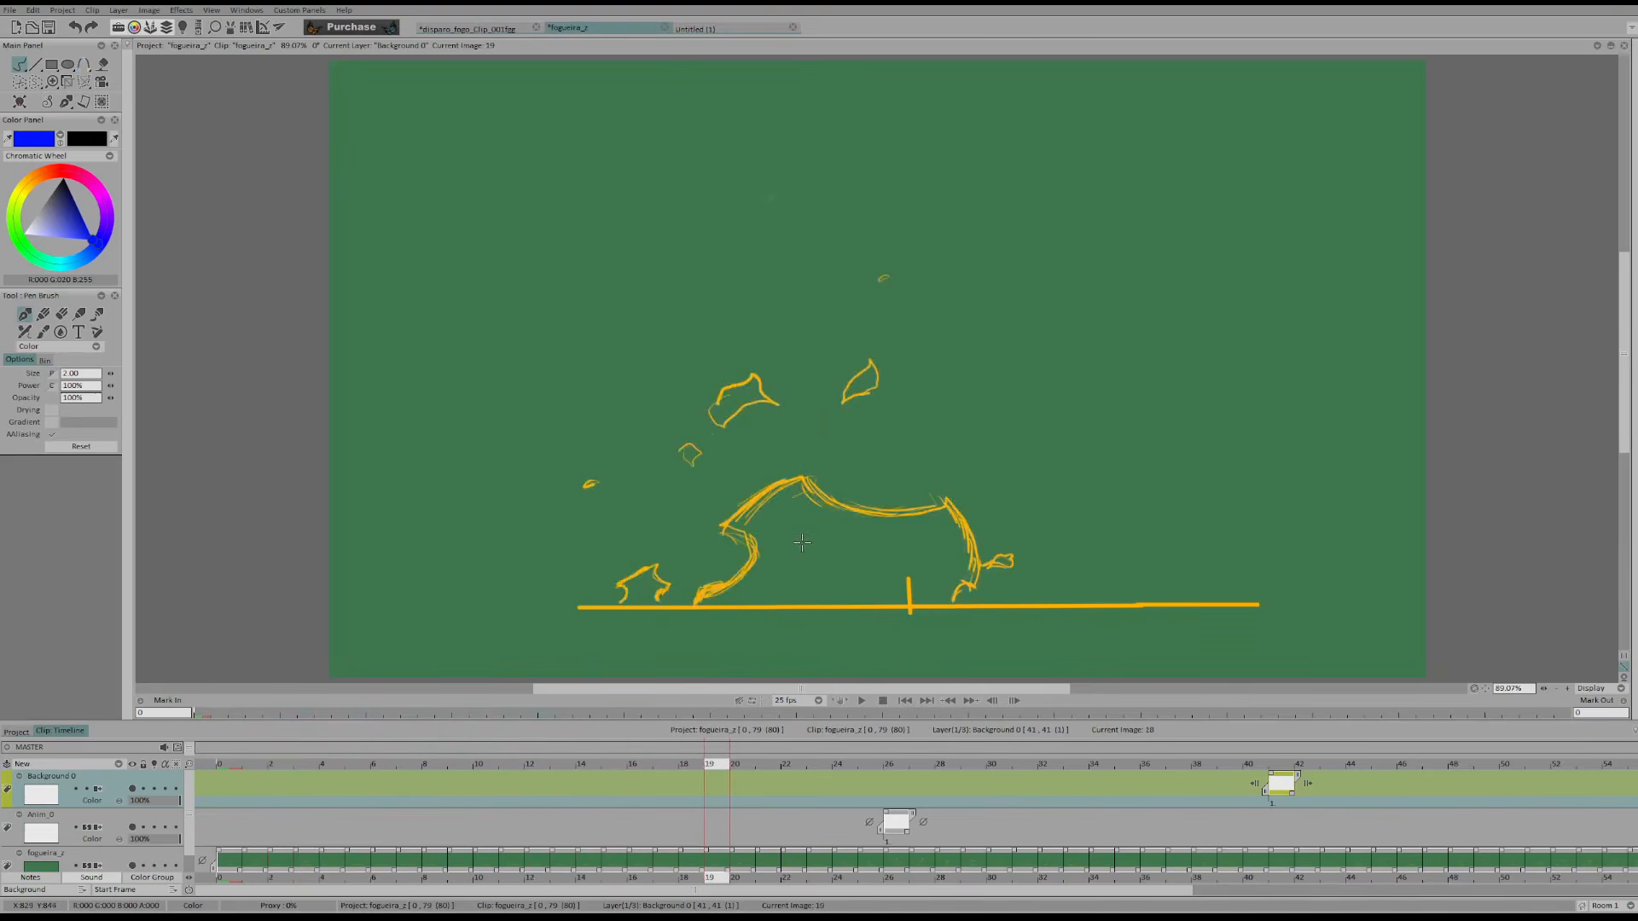
key(Left)
key(Left)
key(Left)
key(Right)
key(Right)
key(Left)
key(Left)
key(Right)
key(Right)
key(Right)
key(Left)
key(Left)
key(Right)
key(Left)
key(Left)
key(Right)
key(Right)
key(Right)
key(Left)
key(Left)
key(Left)
key(Right)
key(Right)
key(Left)
key(Right)
key(Right)
key(Left)
key(Left)
key(Left)
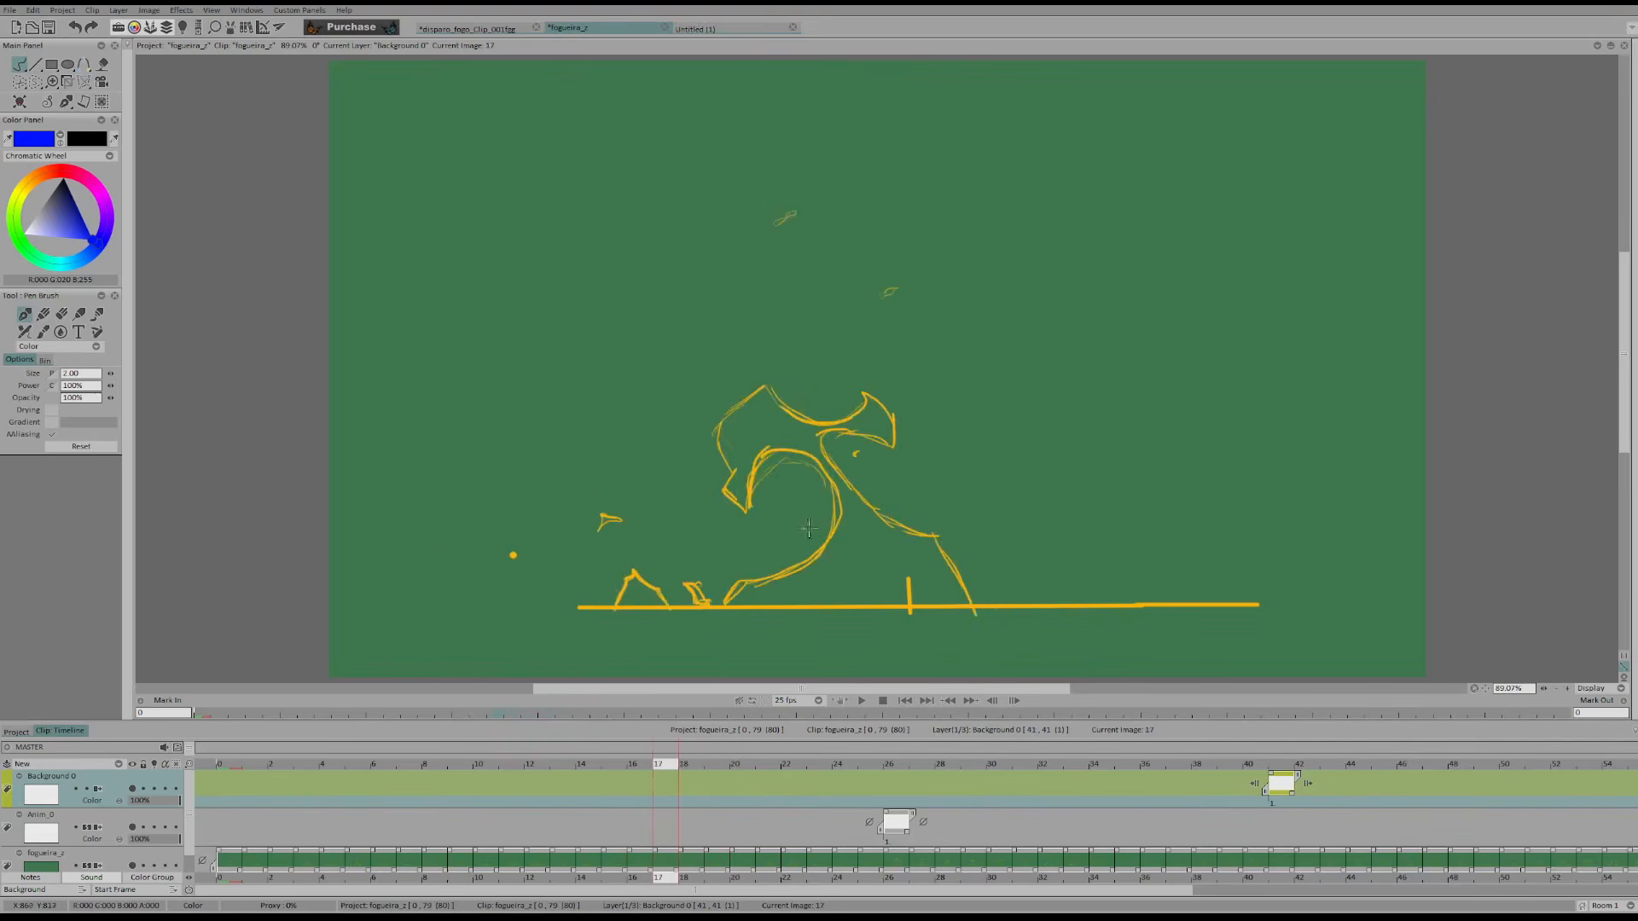
Mark the left curl's base point with blue circles from frame 17 onward and add an arrow for its direction
drag(746, 581, 742, 577)
key(Right)
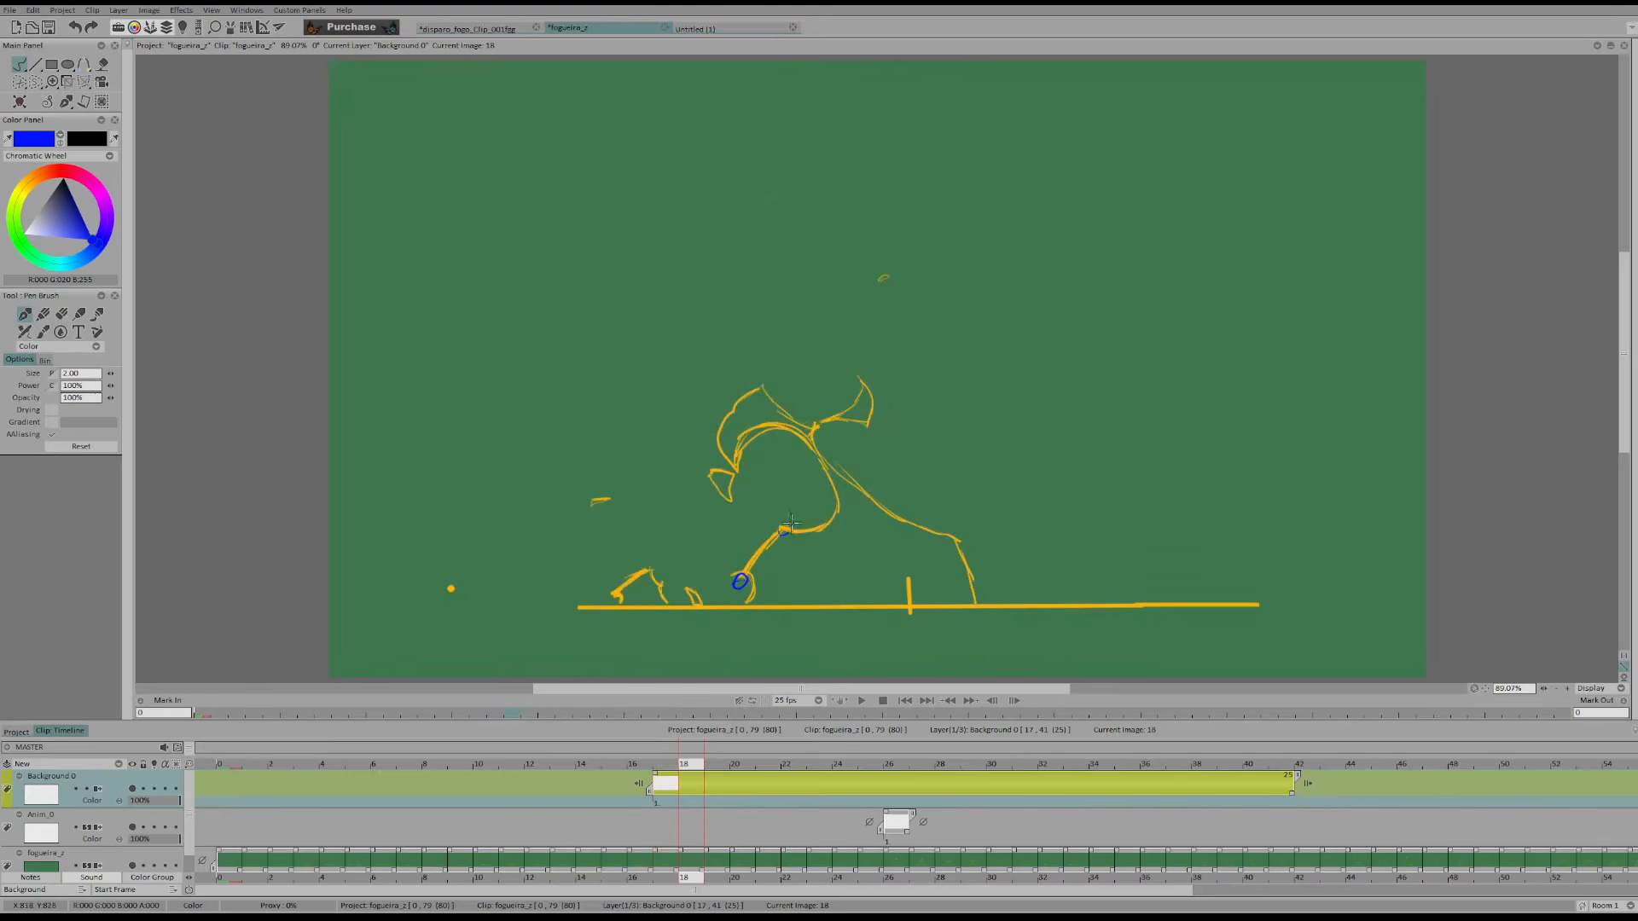
key(Right)
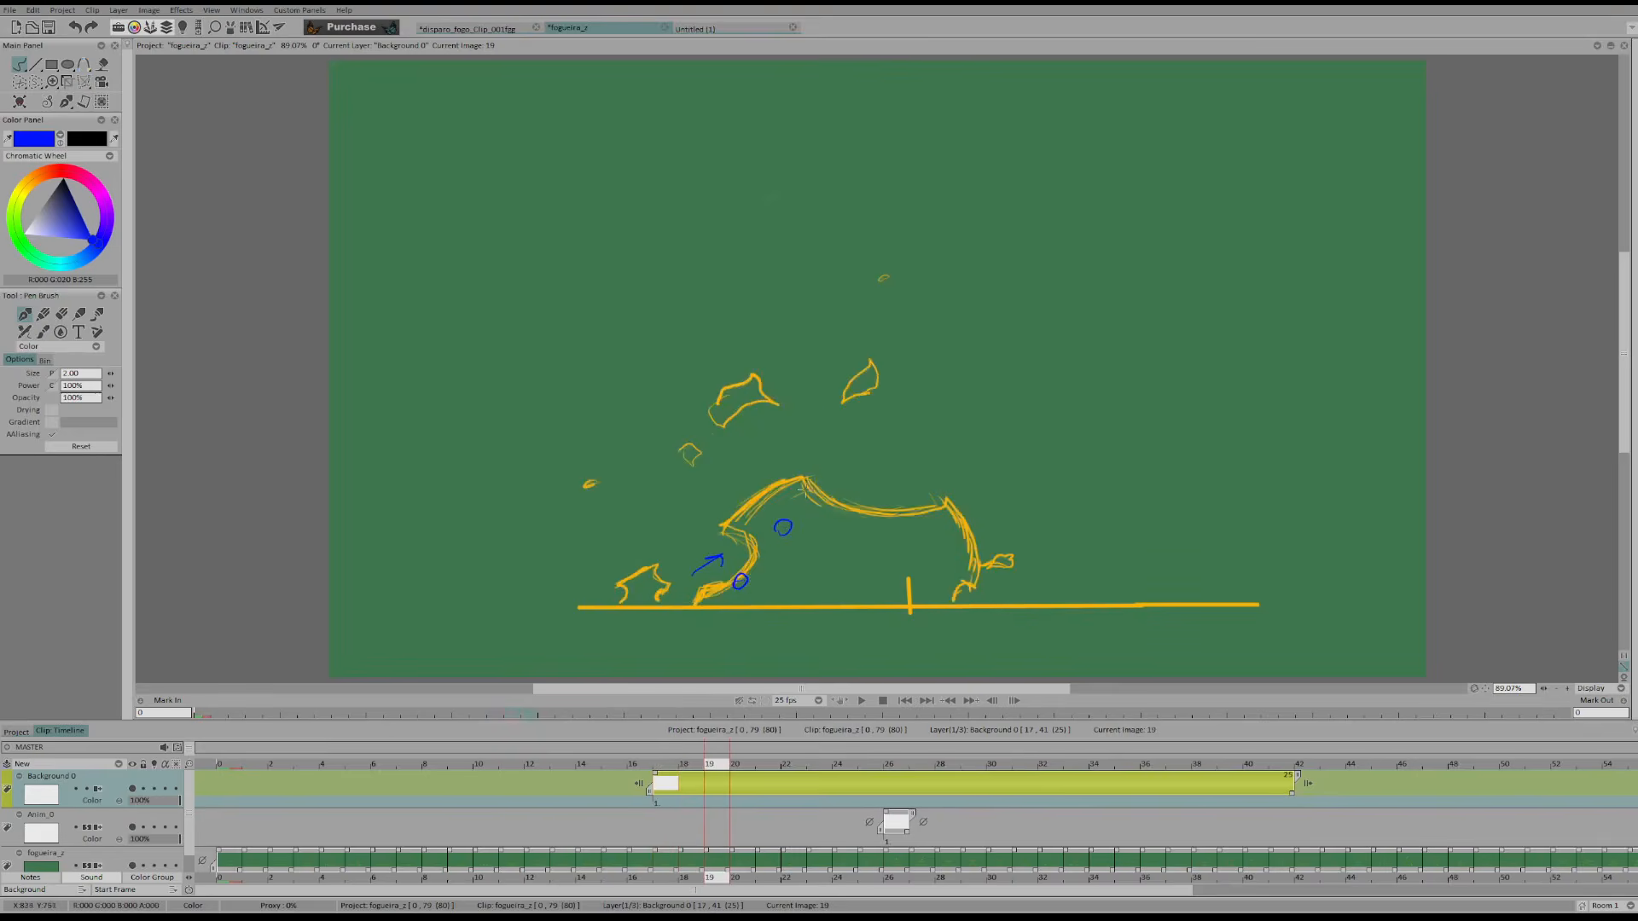
key(Left)
key(Left)
key(Right)
key(Right)
key(Right)
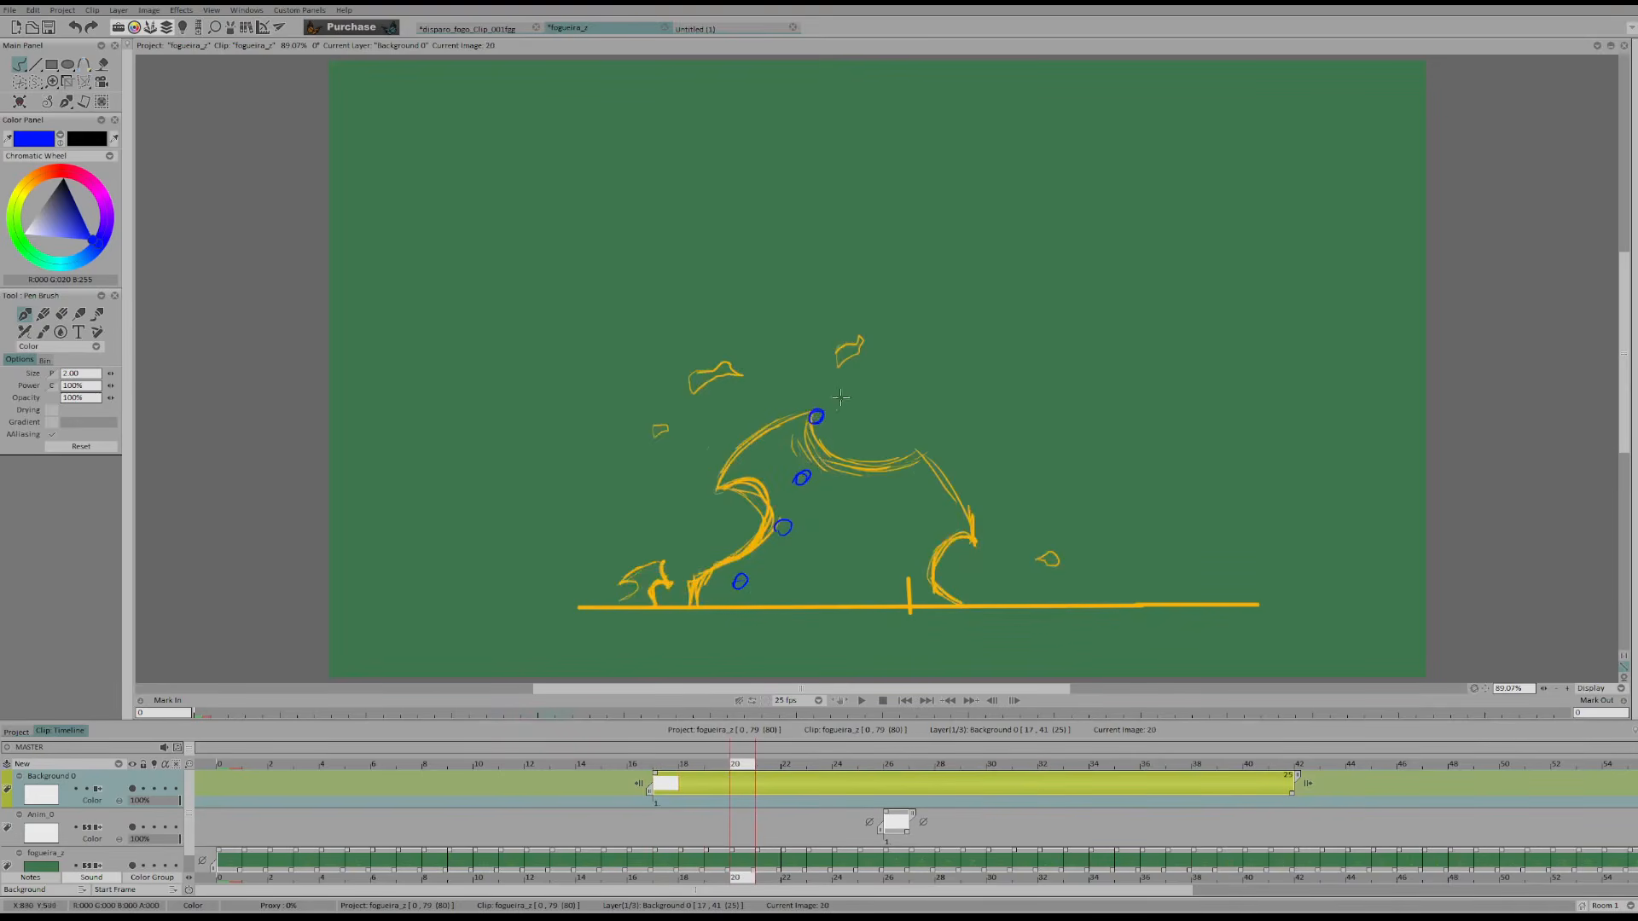
Continue the trail of blue circles frame by frame past frame 24, tracking the flame's peak as it rises
key(Right)
key(Right)
key(Right)
key(Right)
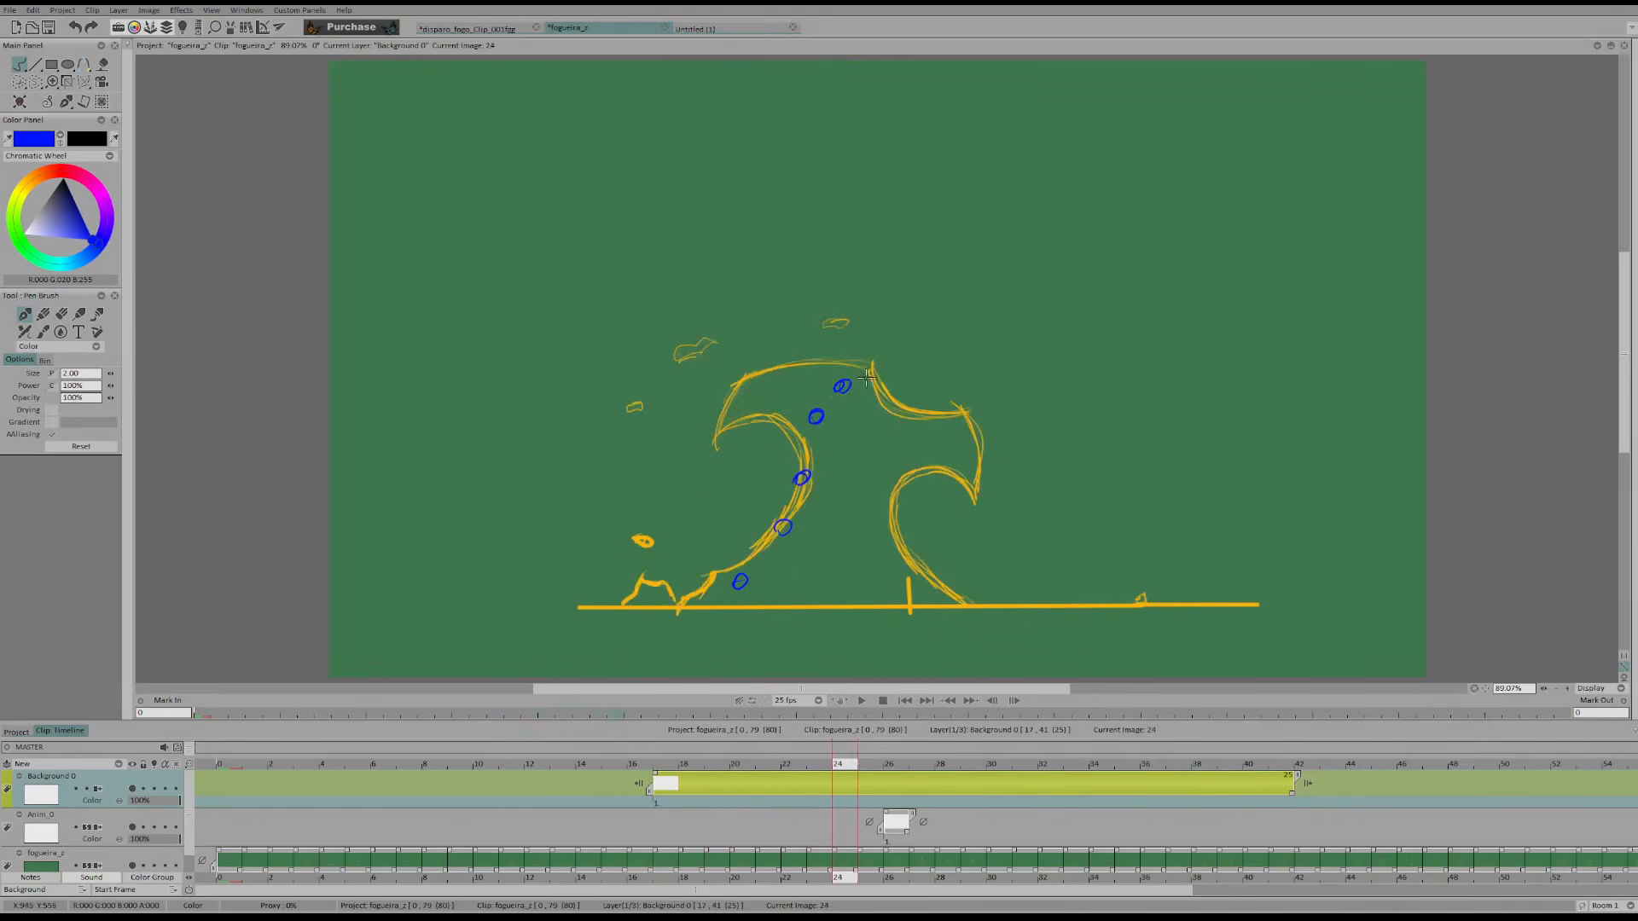
key(Right)
key(Right)
key(Right)
drag(862, 369, 882, 358)
key(Left)
key(Left)
key(Left)
key(Left)
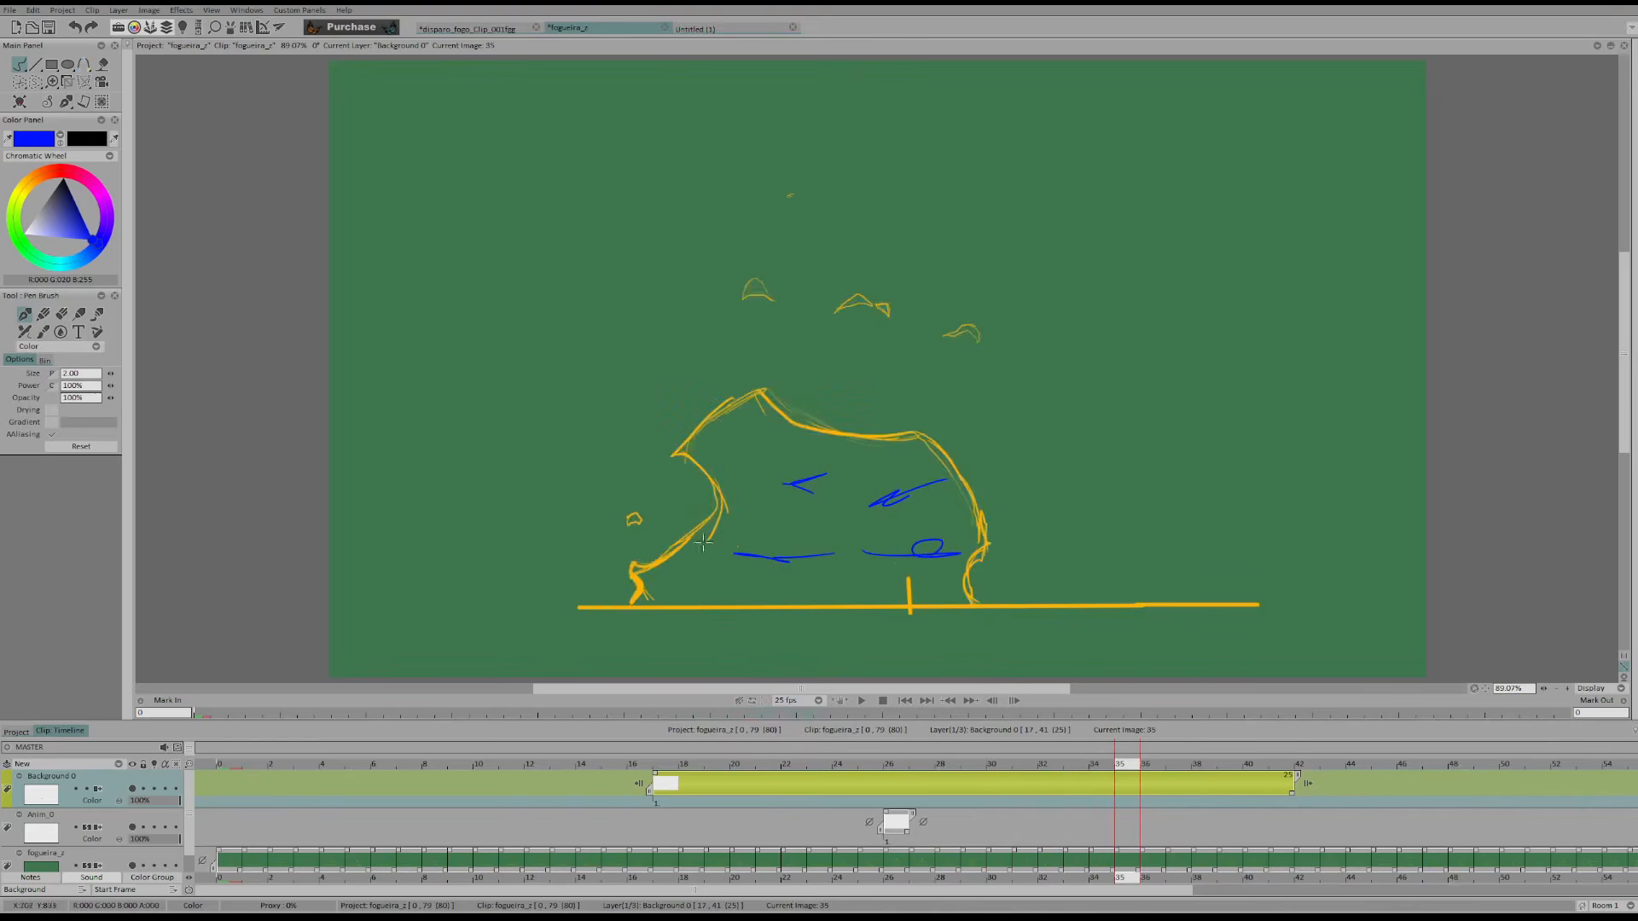
Draw blue direction strokes beside the flame's side curls from frame 35 and follow their inward movement to frame 46
drag(994, 539, 940, 588)
key(Right)
key(Right)
key(Right)
key(Right)
key(Right)
key(Right)
key(Right)
key(Right)
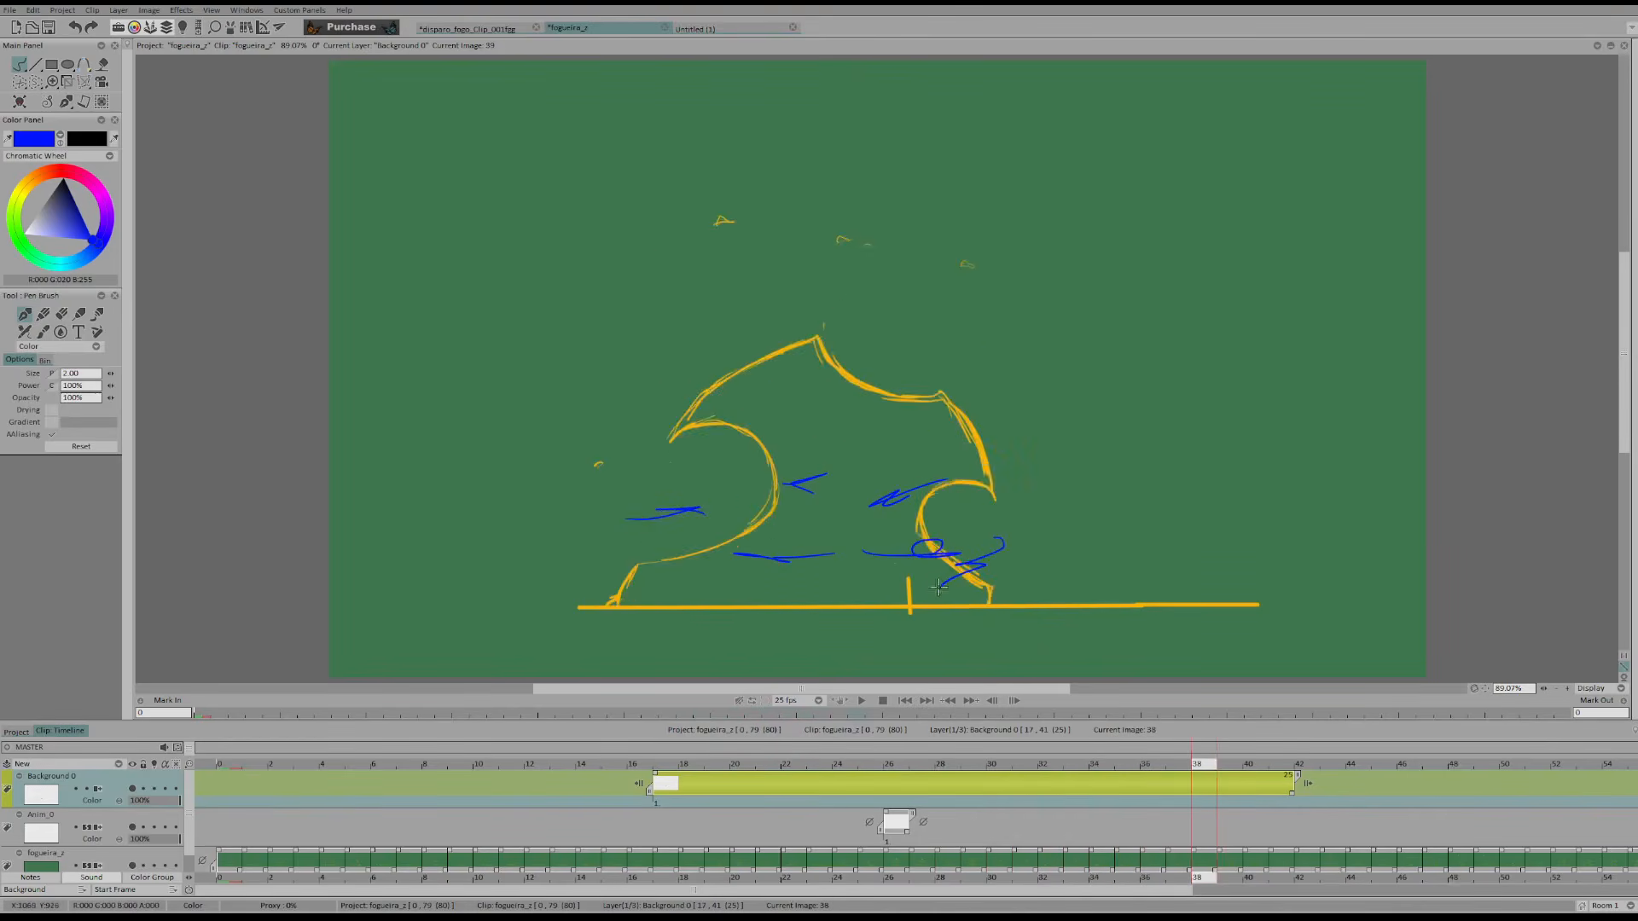
key(Right)
key(Right)
key(Right)
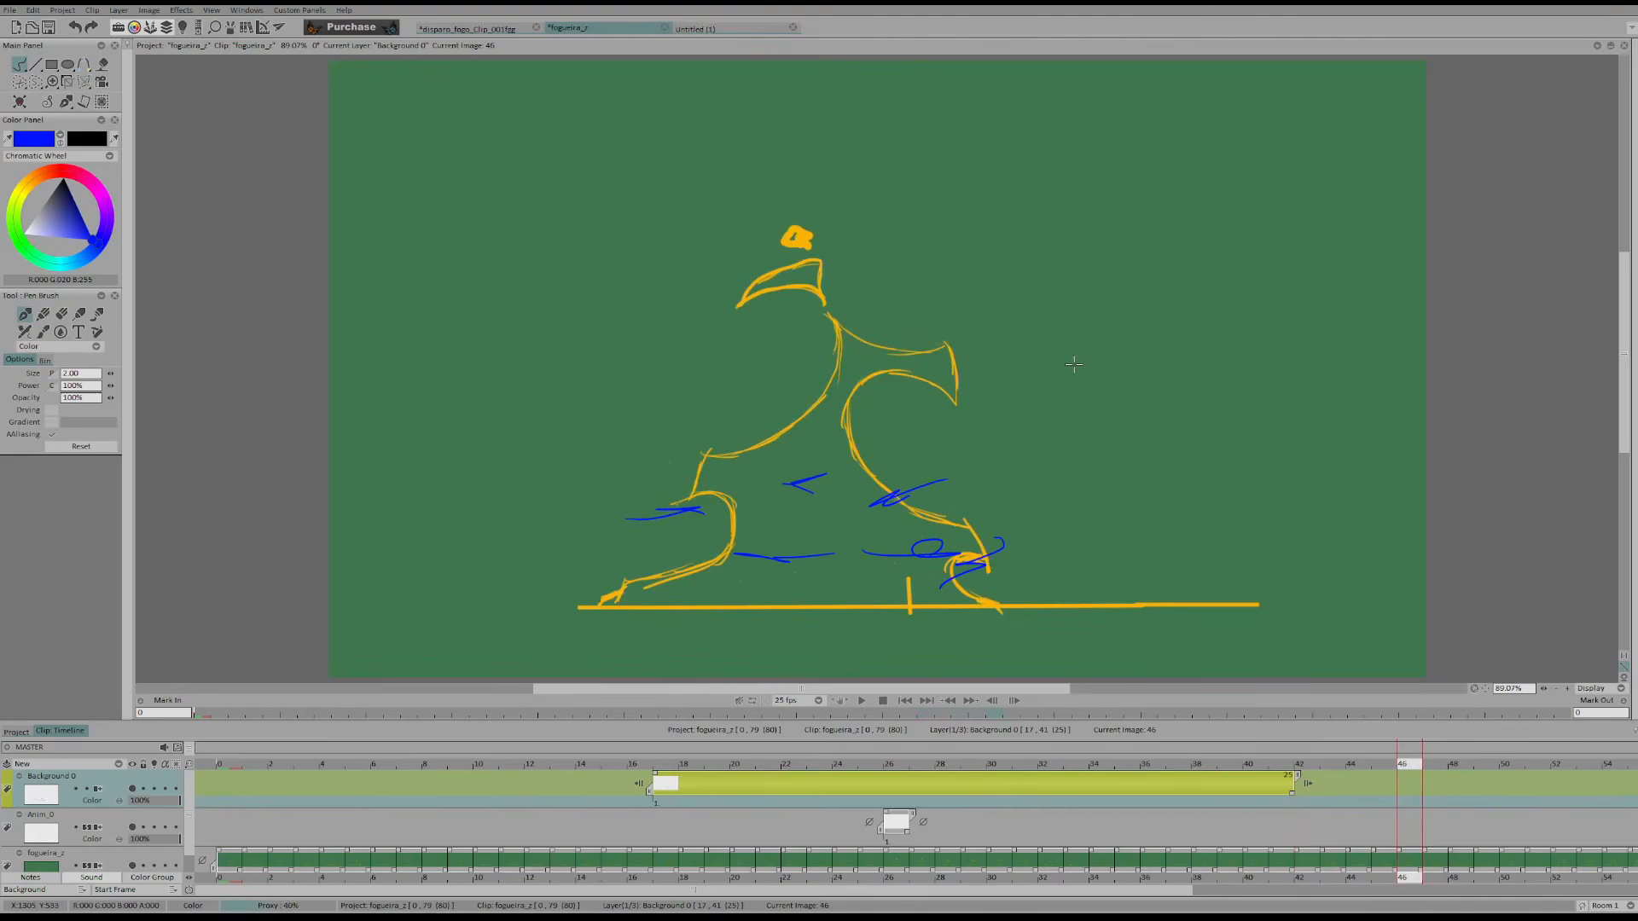
Advance to the frames around 50 and clear the blue direction strokes from the background layer
key(Right)
key(Right)
key(Right)
key(Right)
key(Right)
key(Right)
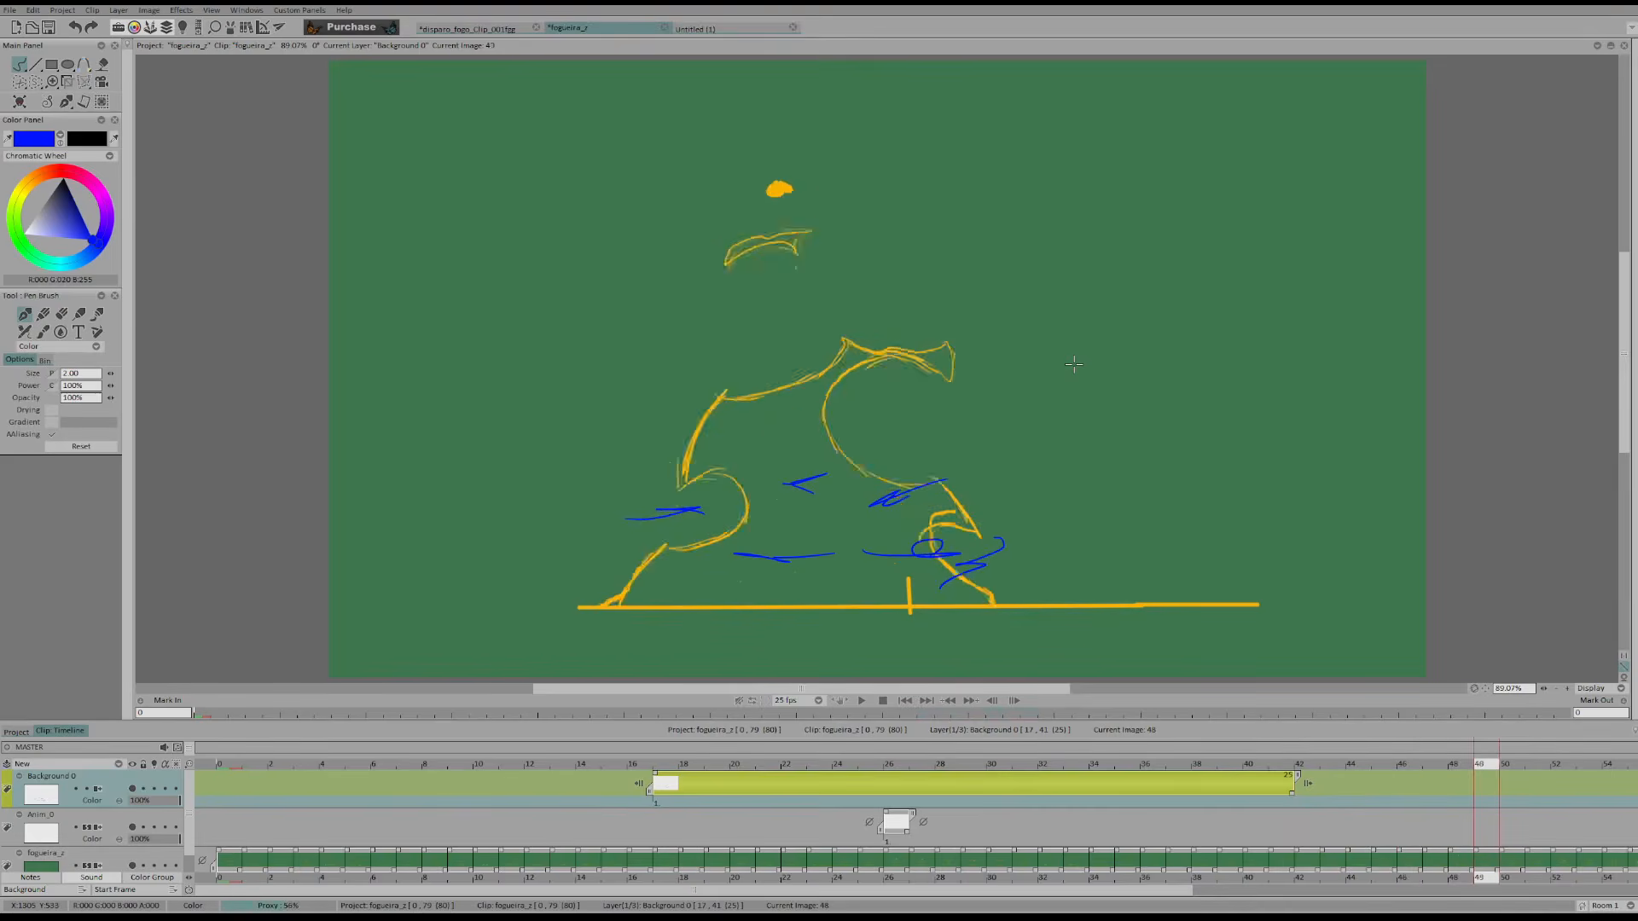
key(Delete)
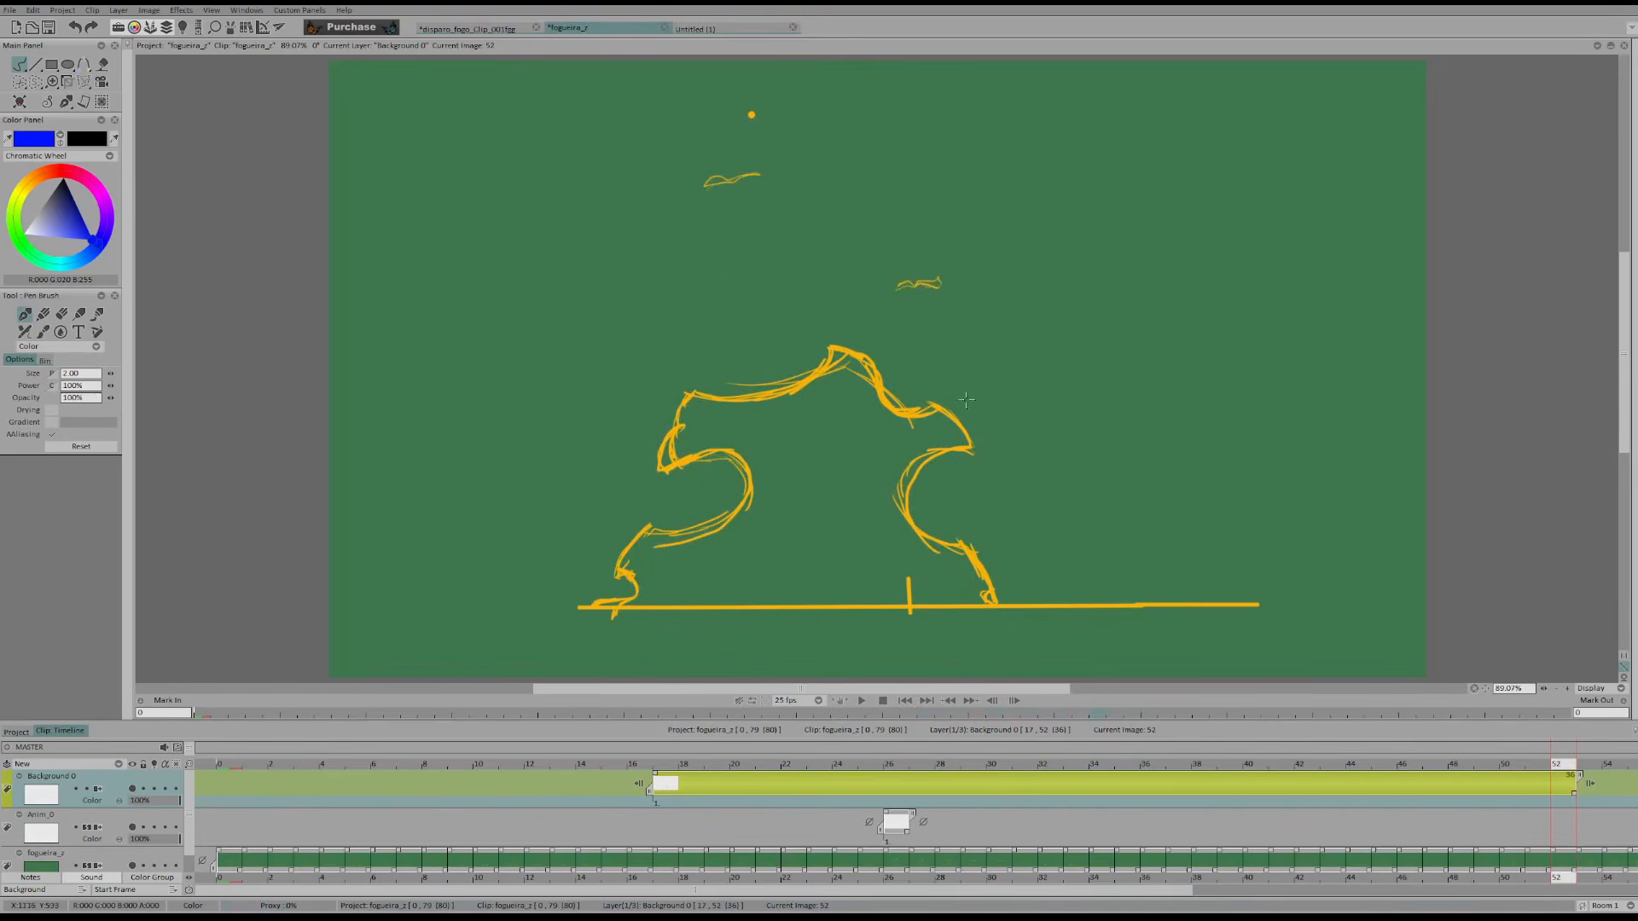
Play the bonfire clip, stop it, and return to the frames around 11 to examine the small side flames
click(863, 700)
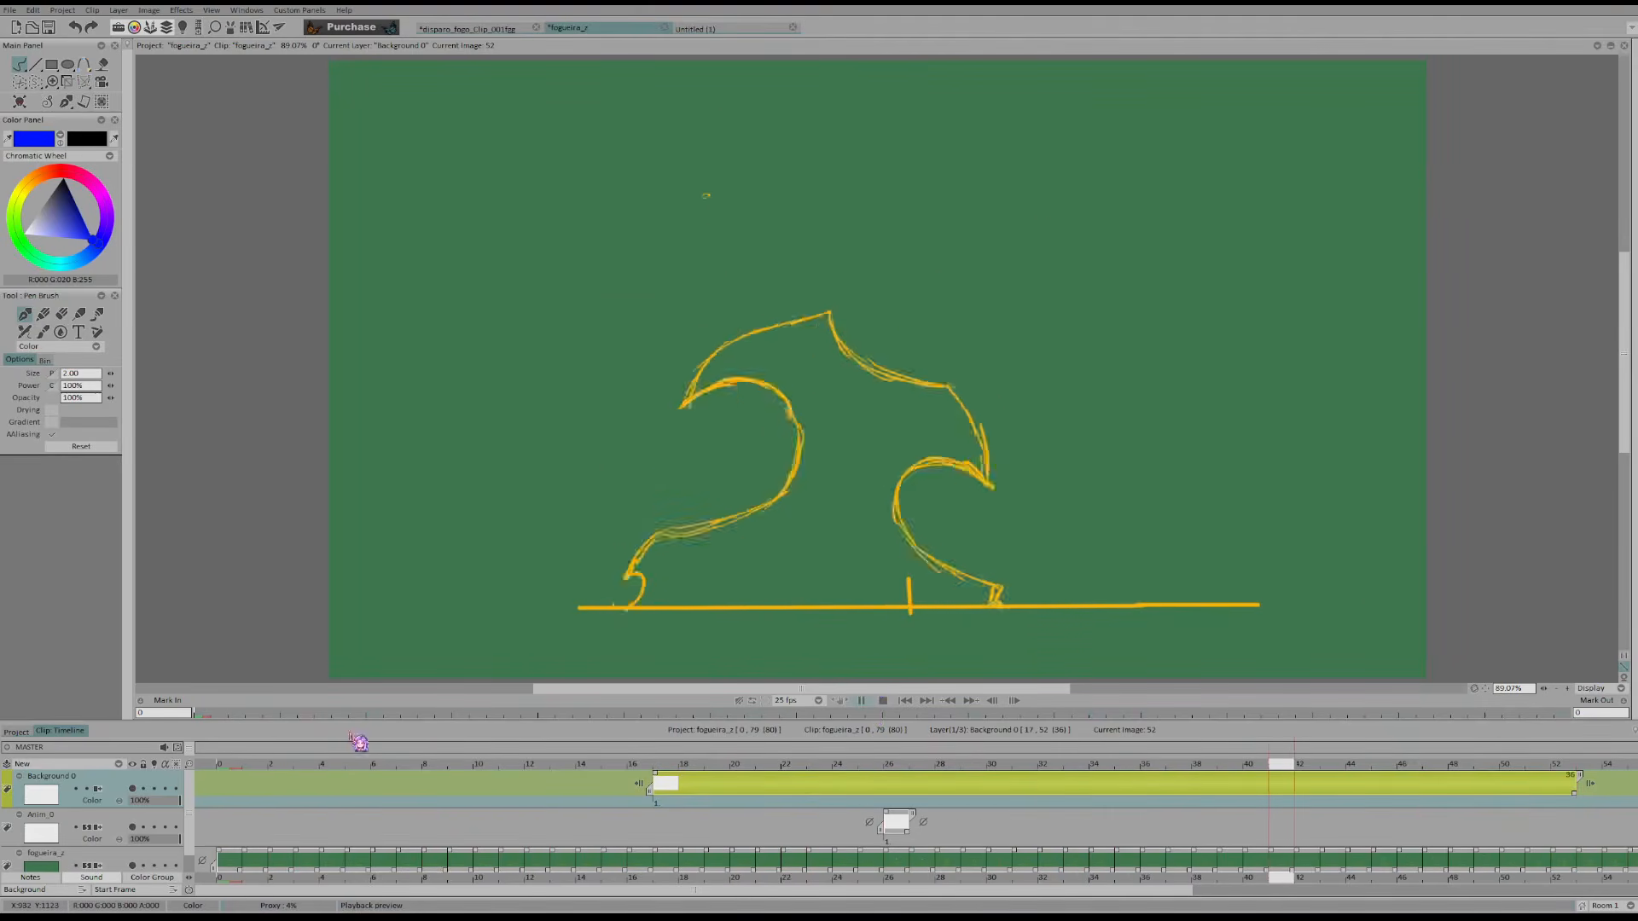
key(space)
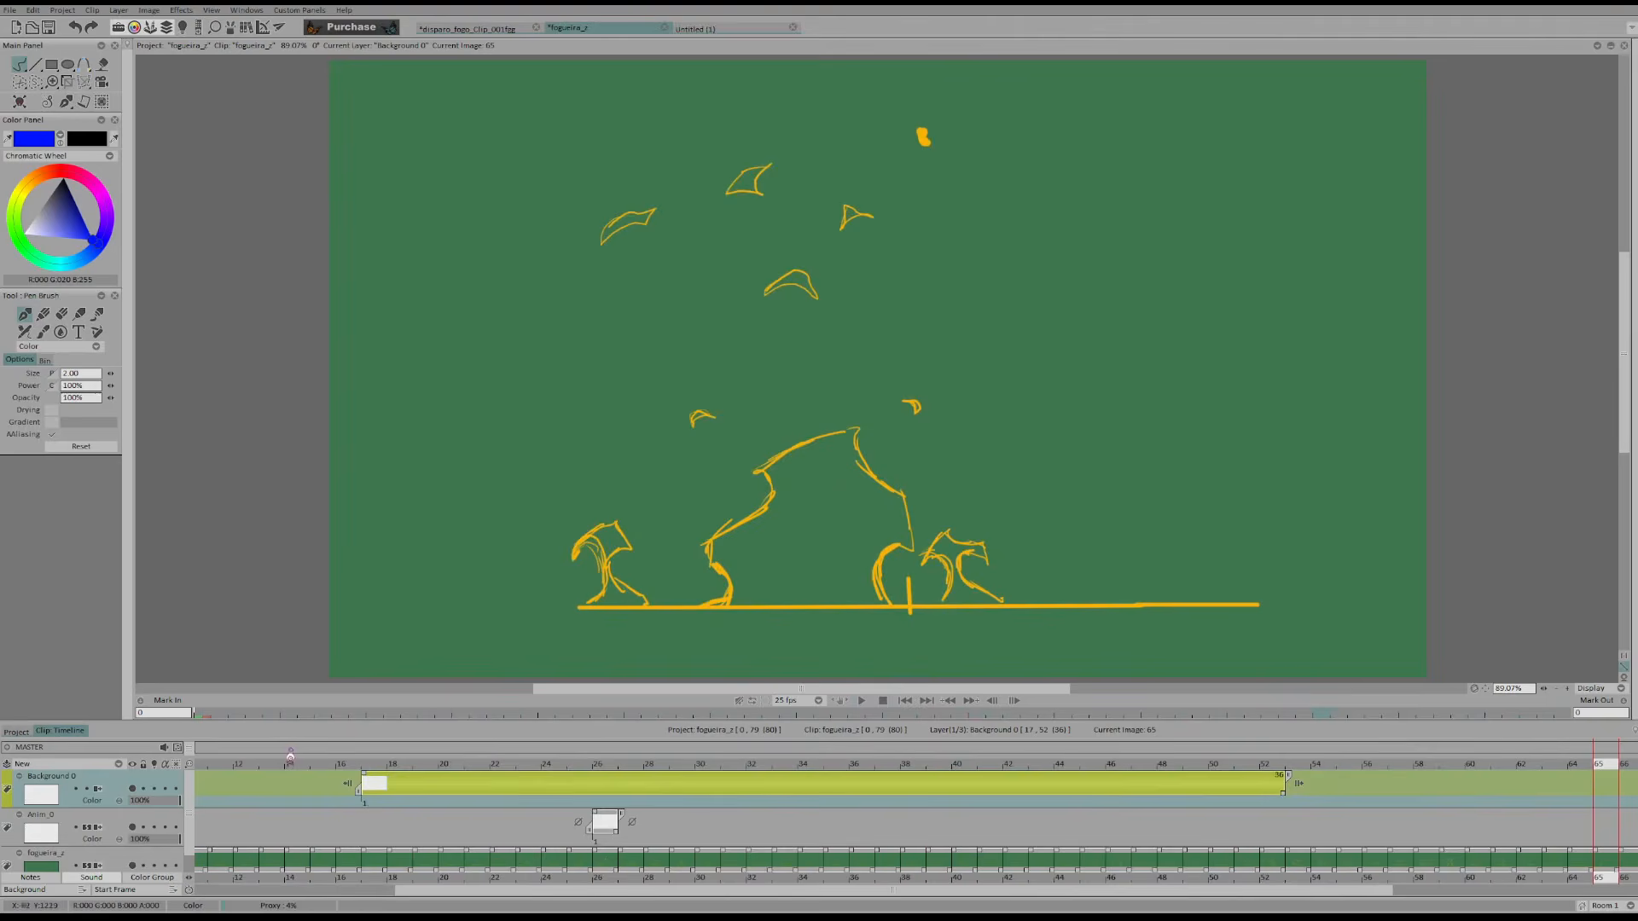
click(261, 761)
key(Left)
key(Right)
key(Right)
key(Left)
key(Left)
key(Left)
key(Left)
key(Left)
key(Left)
key(Left)
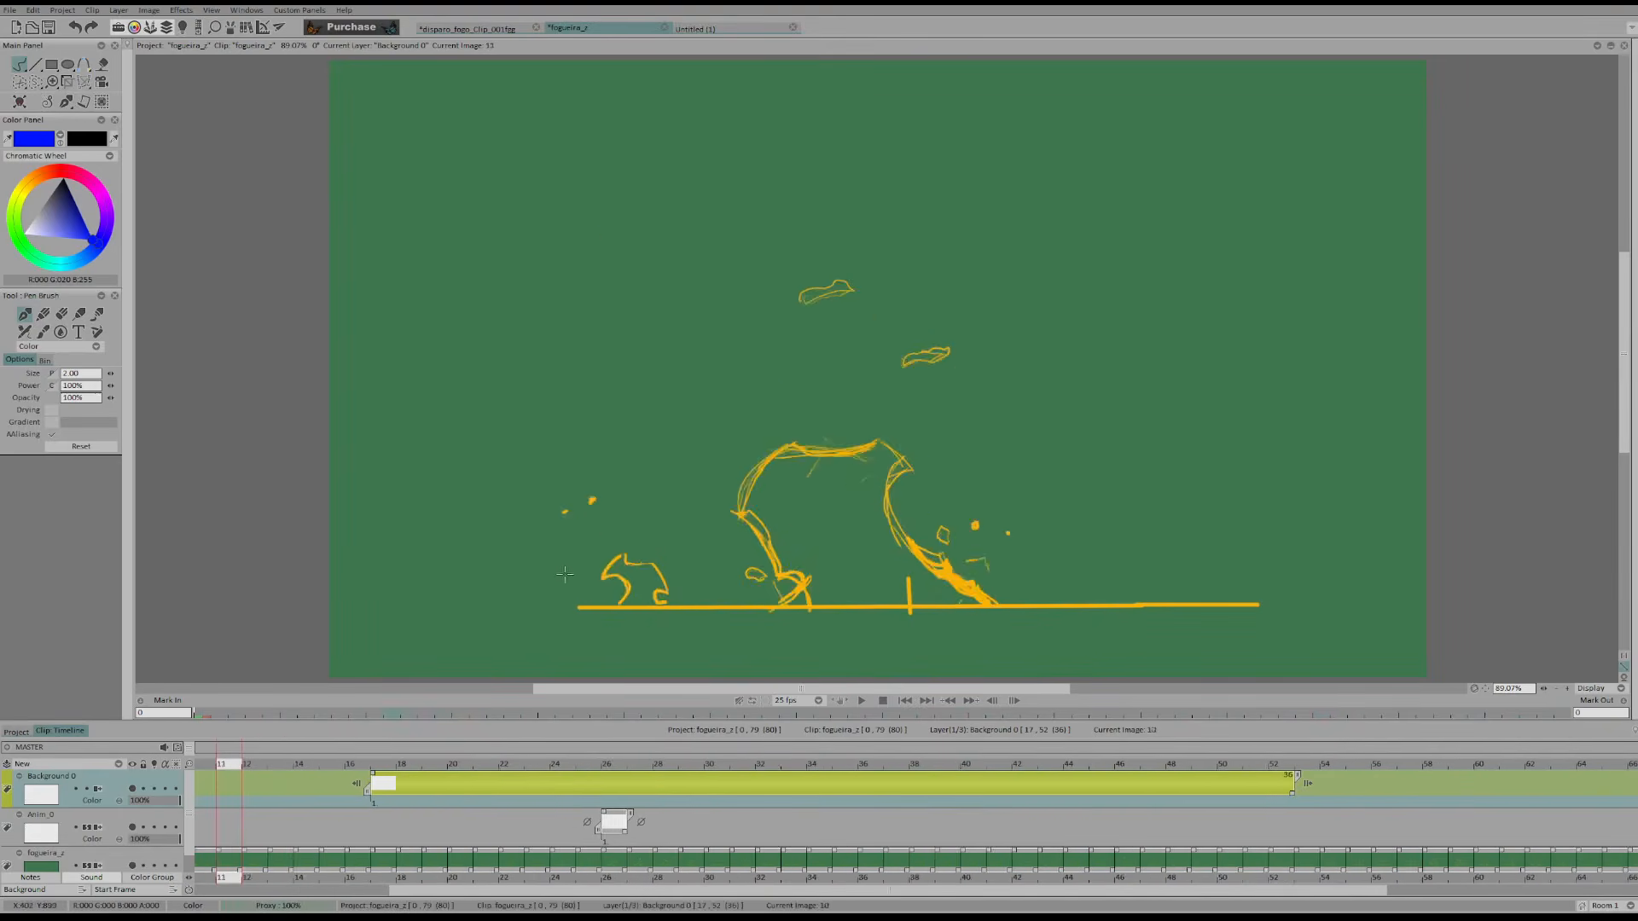
Step back and forth through frames 6 to 11 and examine the small flames beside the main bonfire up close
key(Left)
key(Right)
key(Right)
key(Left)
key(Right)
key(Left)
drag(1544, 689, 1559, 688)
key(Left)
key(Left)
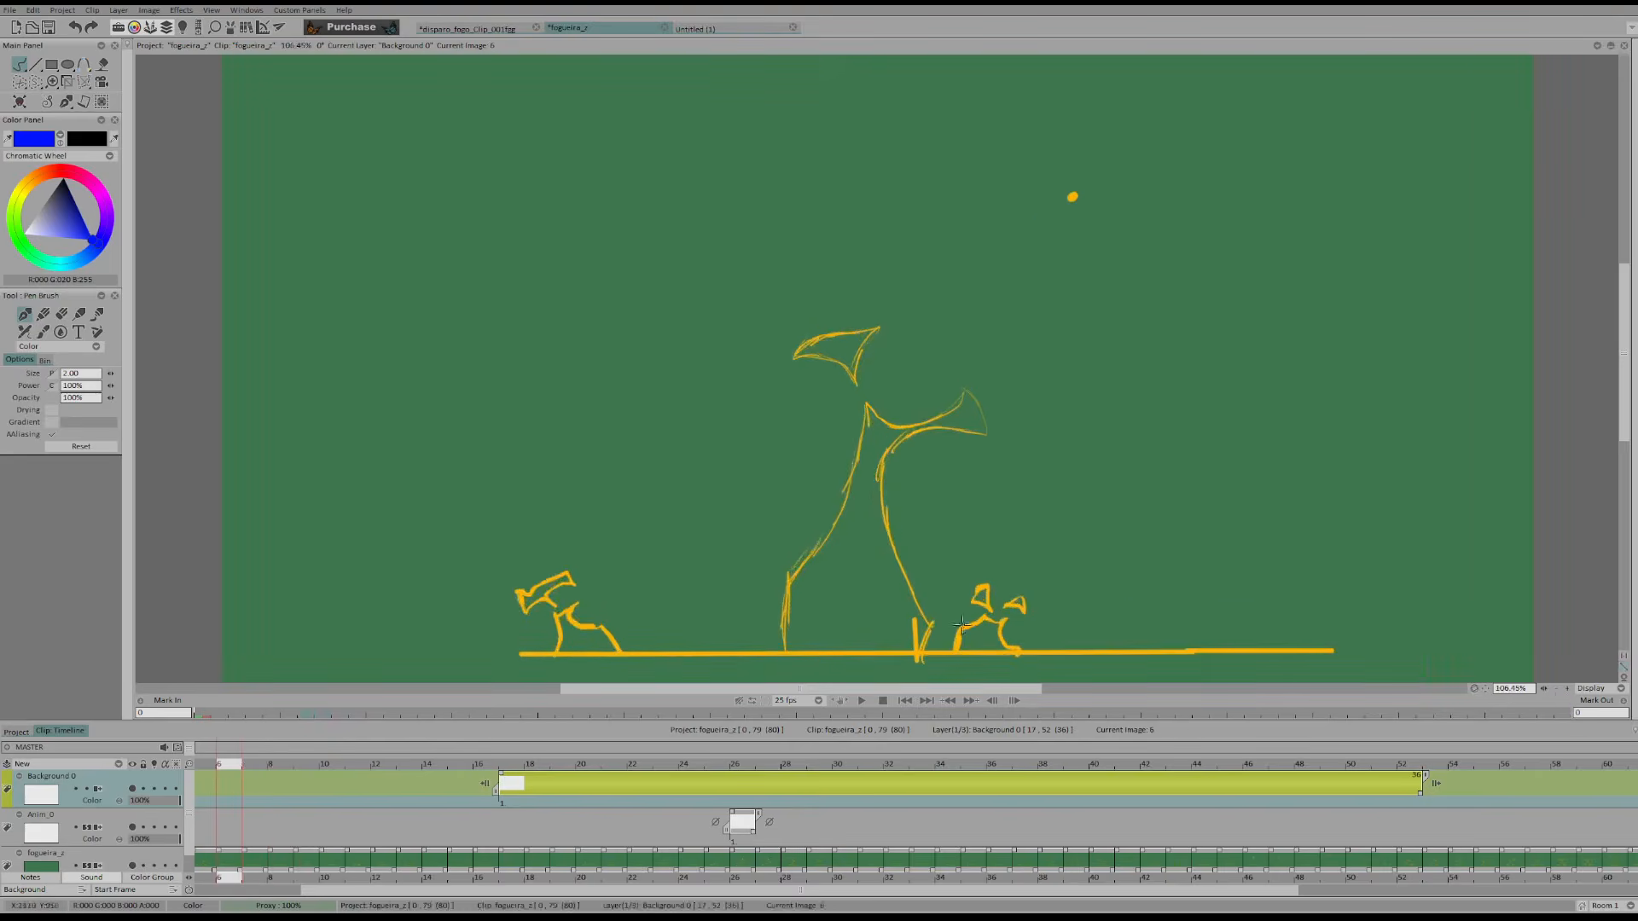
key(Right)
key(Right)
key(Right)
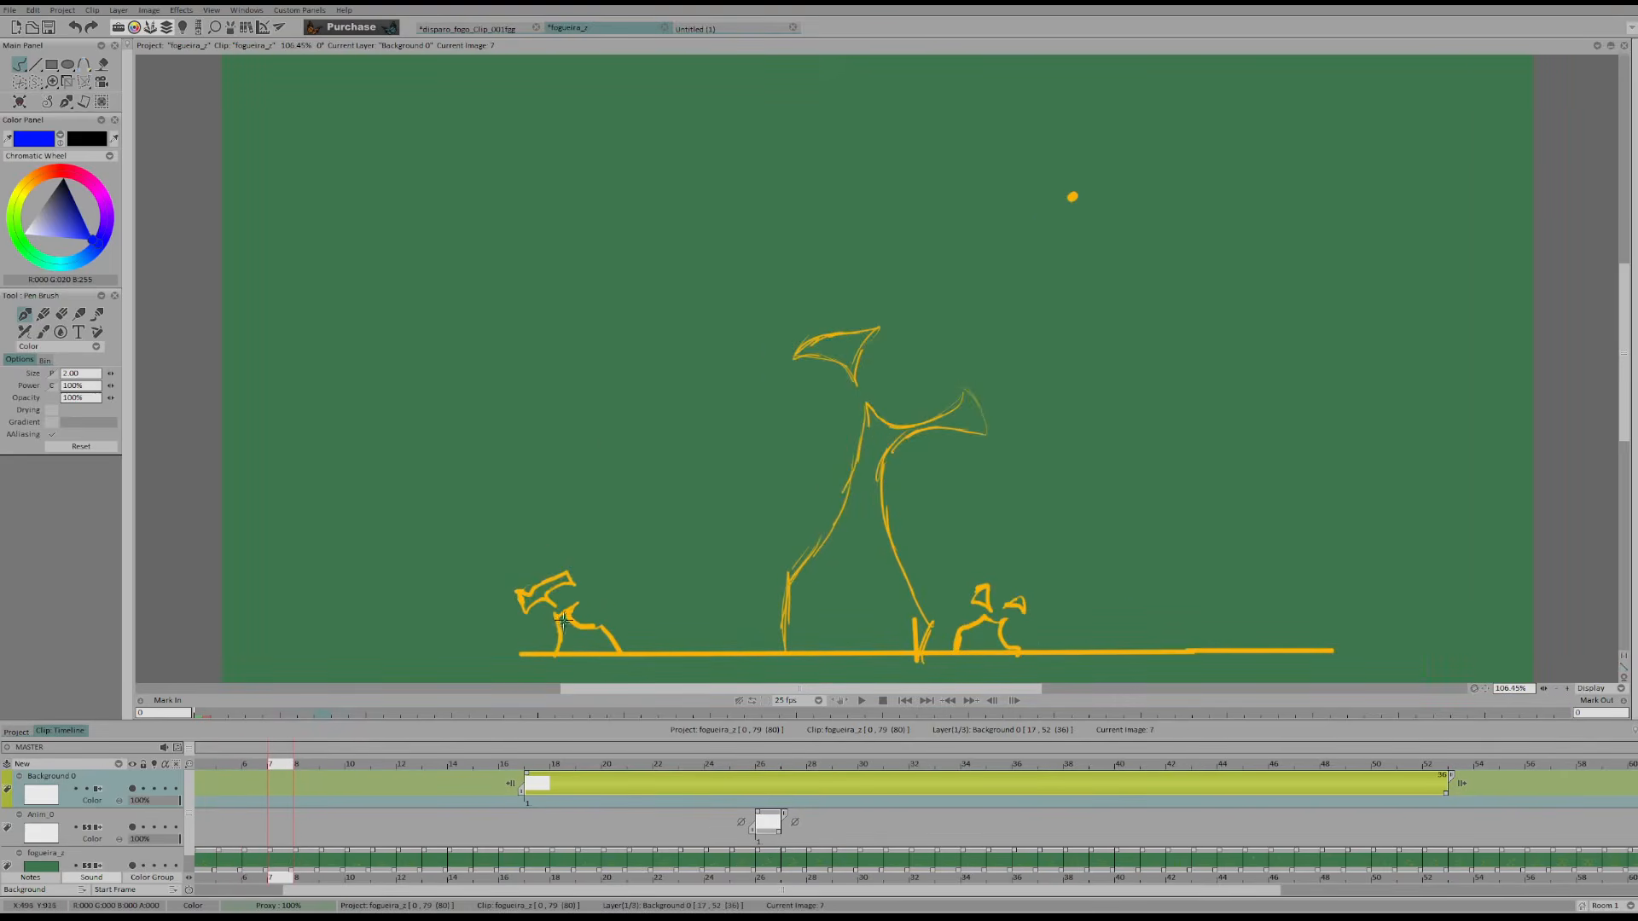
Mark the left edge of the small left flame in blue from frame 7, undoing one stroke, and compare it through frame 10
drag(580, 600, 539, 636)
key(ctrl+z)
key(Right)
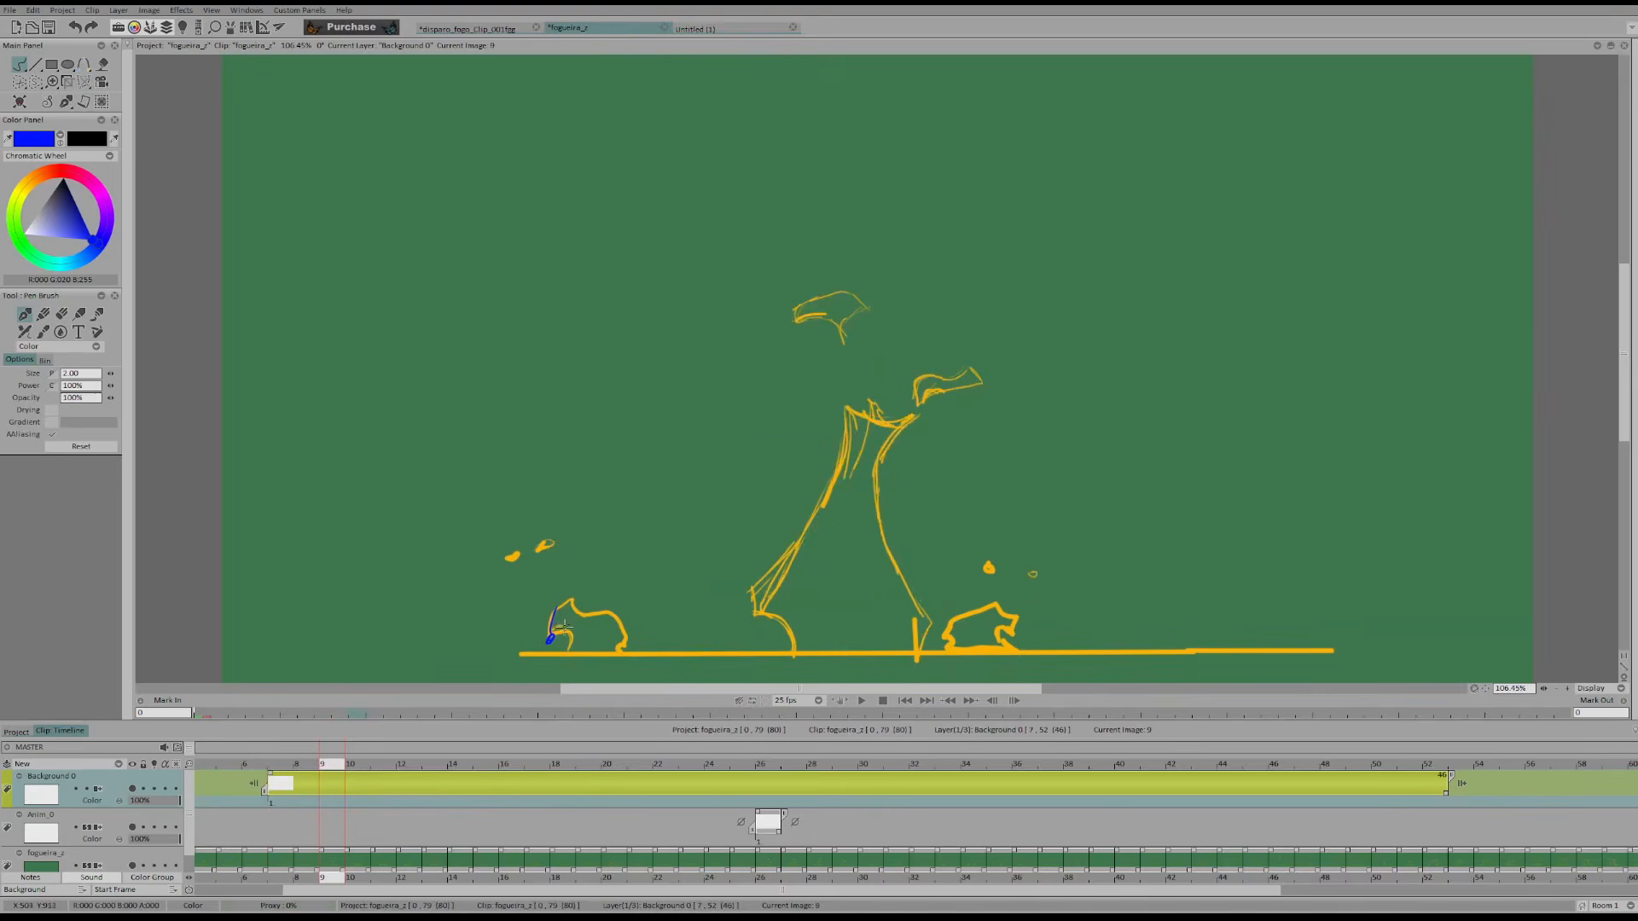
key(Right)
key(Right)
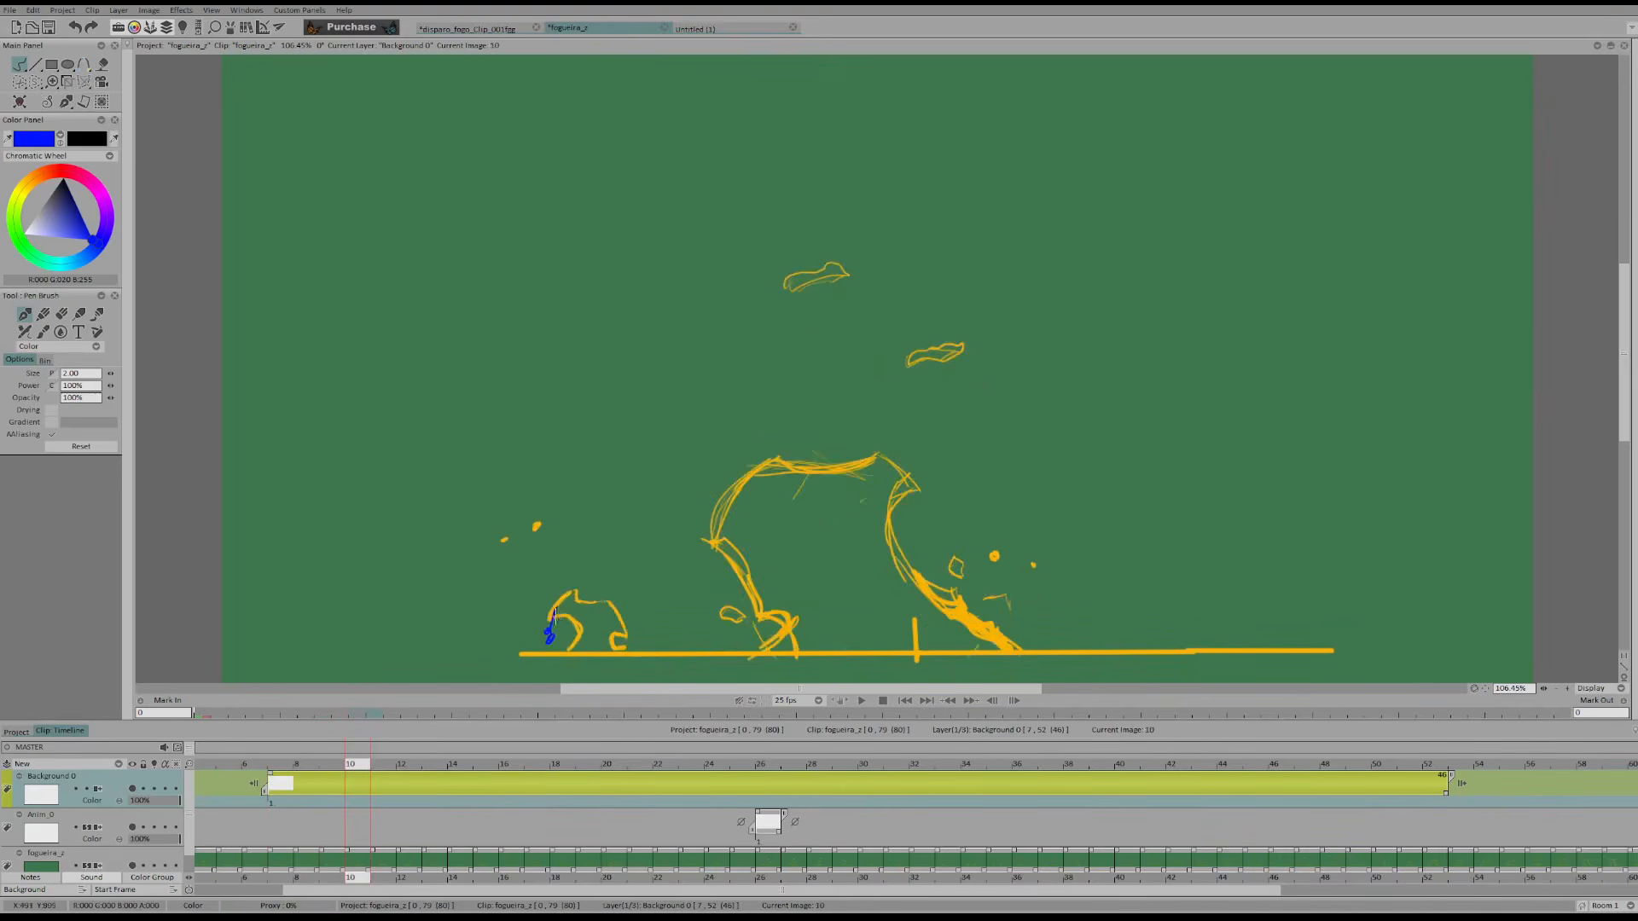
Replace the blue marks with a short blue arc at the small left flame's base on frame 4
key(Left)
key(Left)
key(Left)
key(Left)
key(Left)
key(Left)
key(Left)
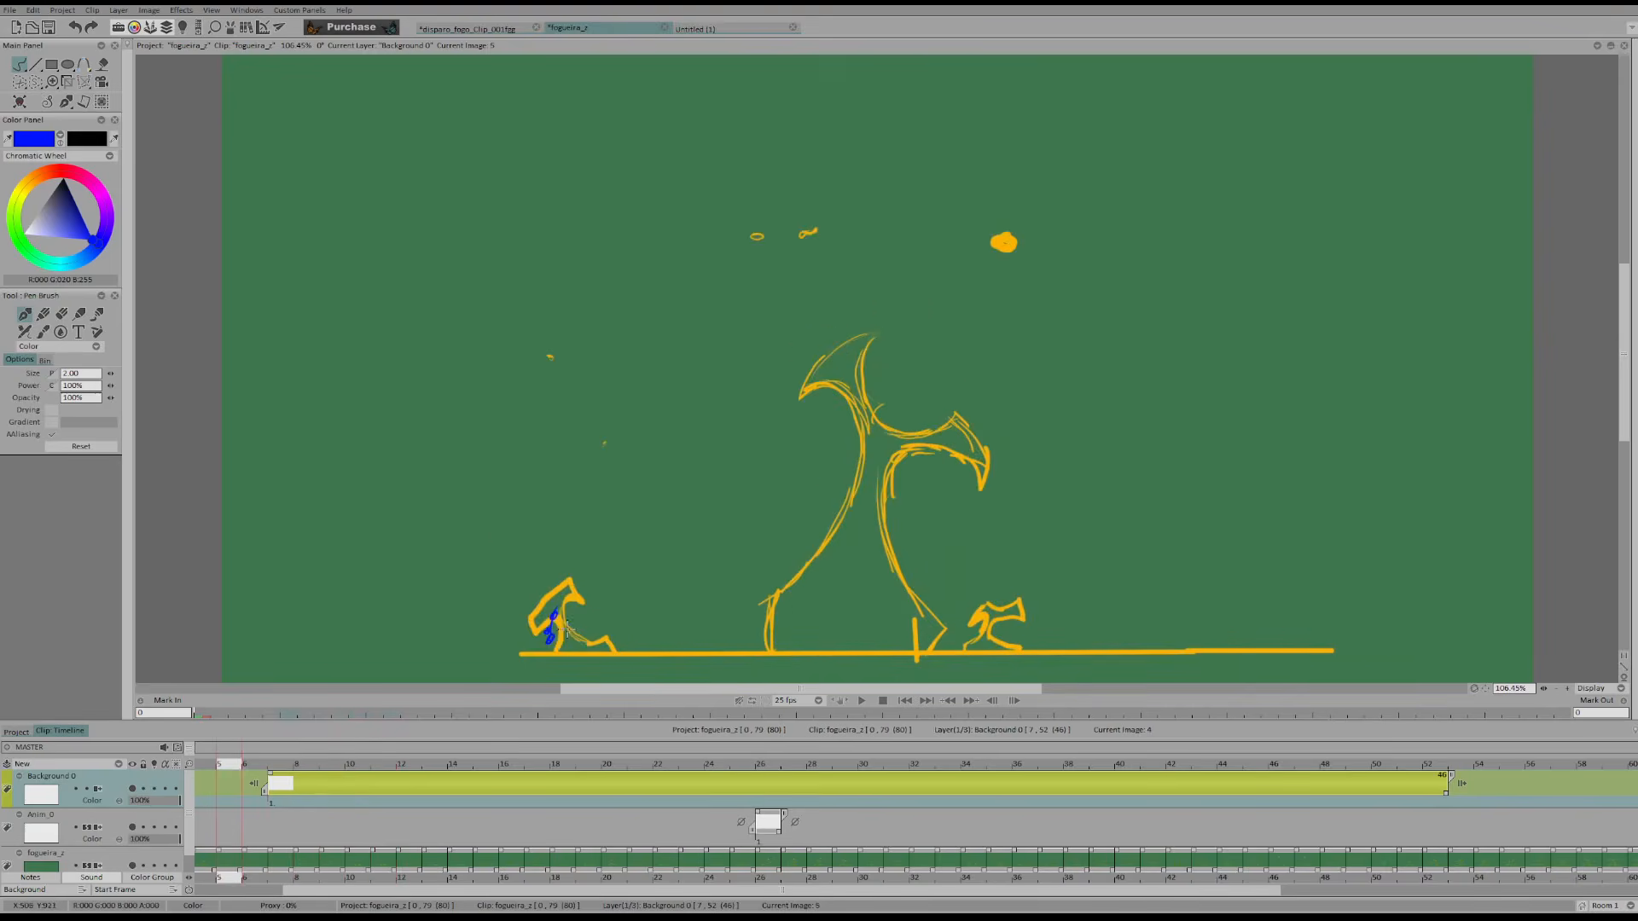
key(Right)
key(Right)
key(Right)
key(Right)
key(Right)
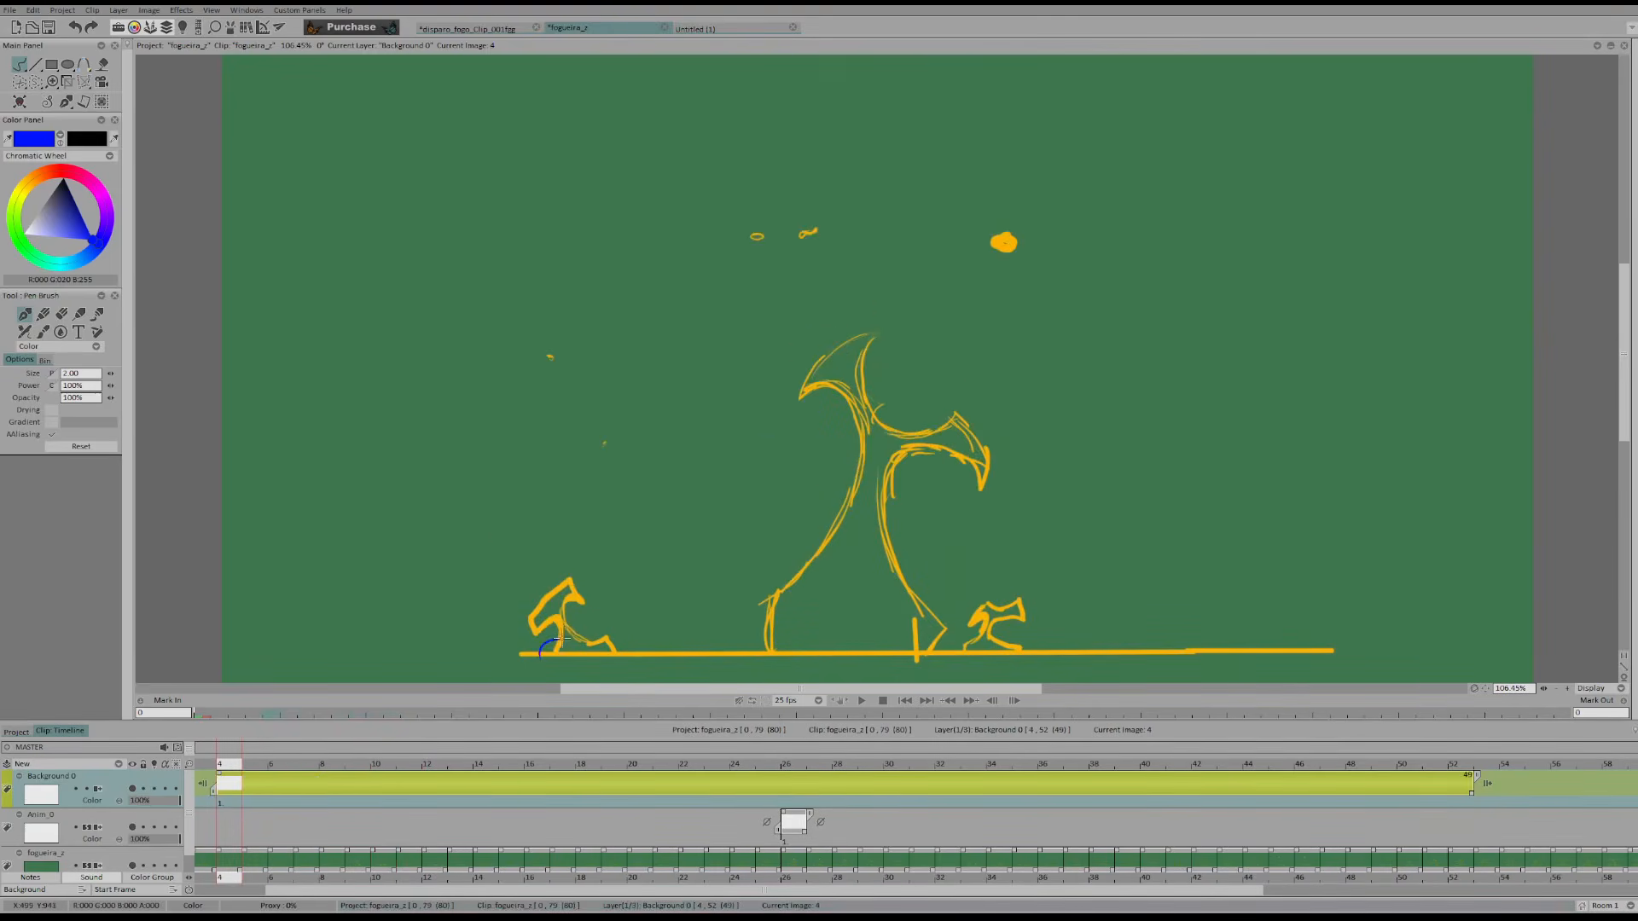
Step back and forth around frames 15 to 18 and compare the small left flame with the blue arc
key(Right)
key(Right)
key(Right)
key(Right)
key(Right)
key(Right)
key(Right)
key(Right)
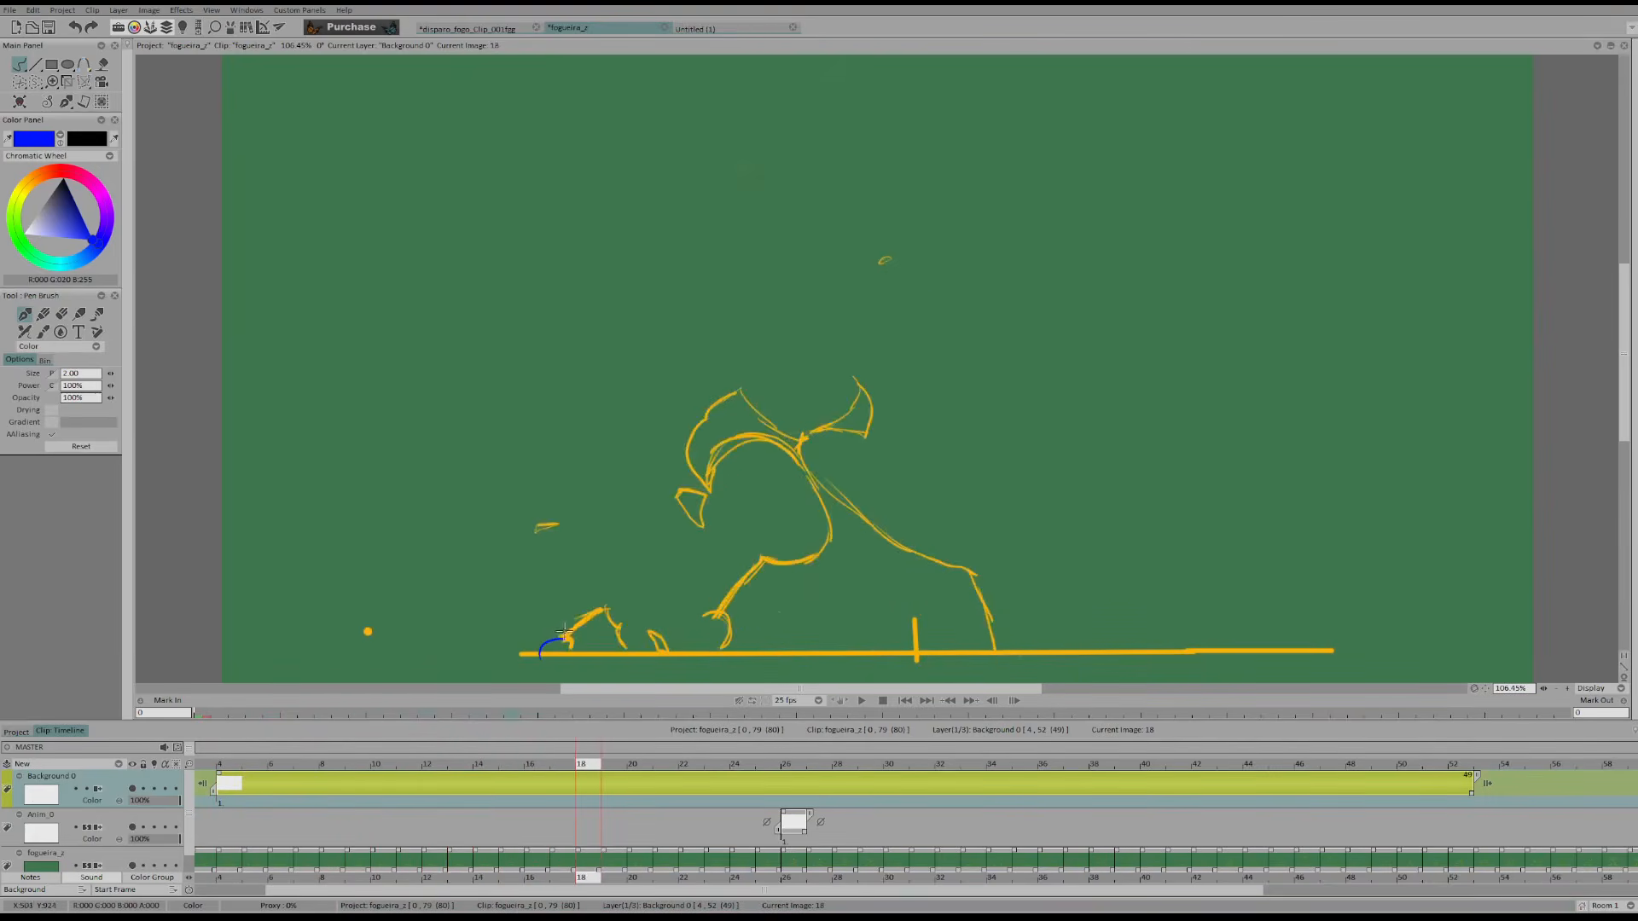
key(Right)
key(Left)
key(Left)
key(Left)
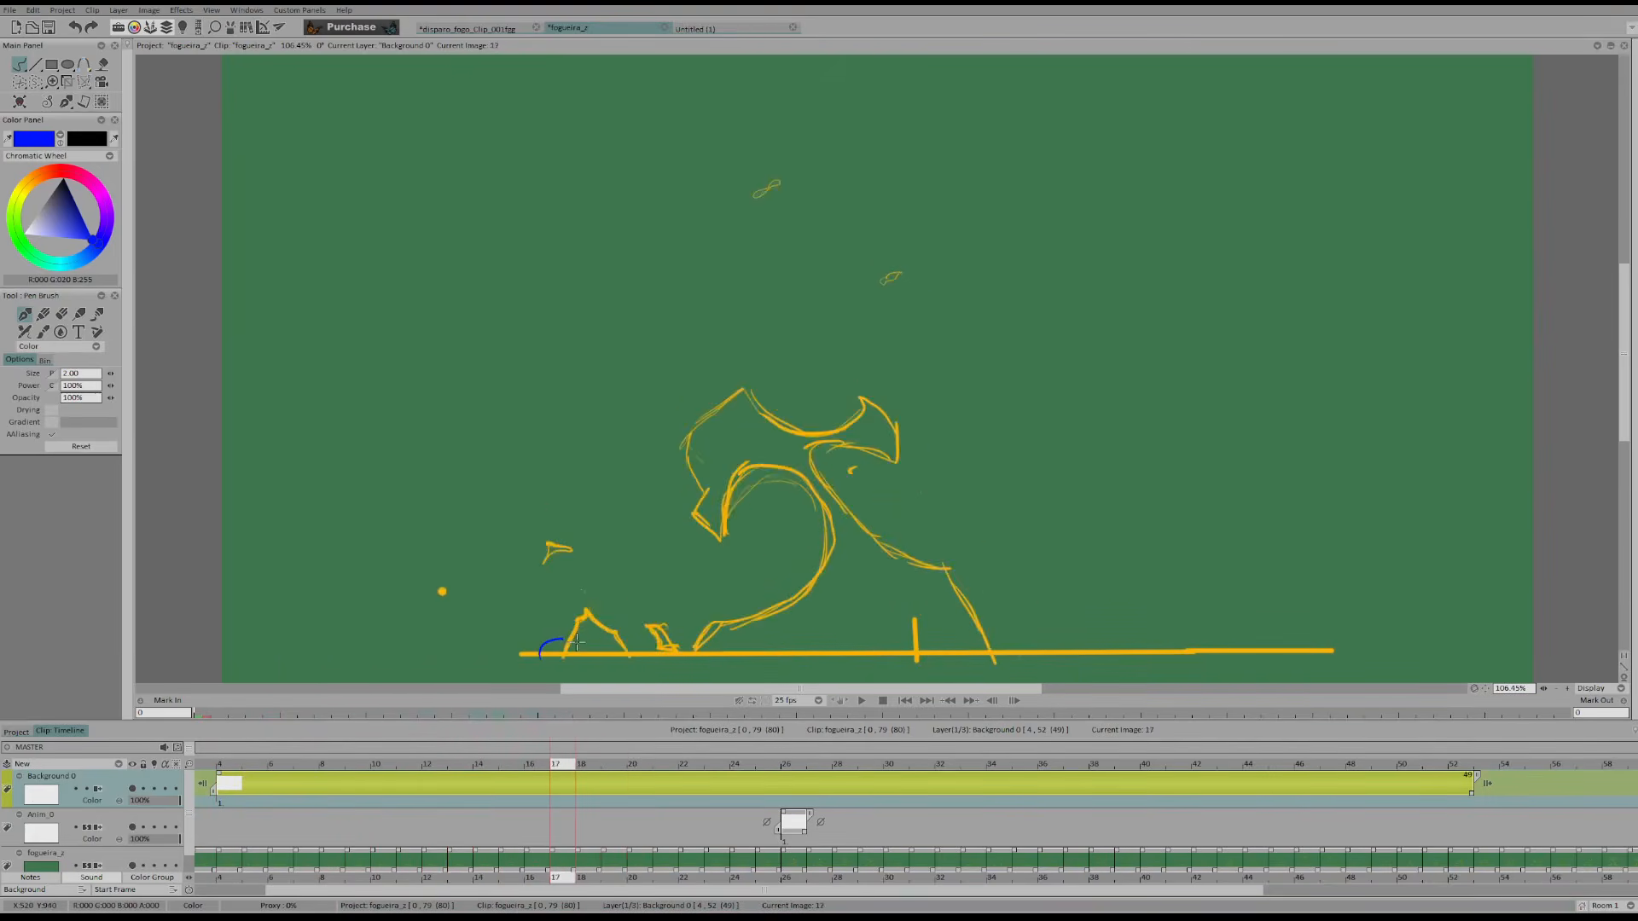
key(Right)
key(Right)
key(Left)
key(Left)
key(Left)
key(Left)
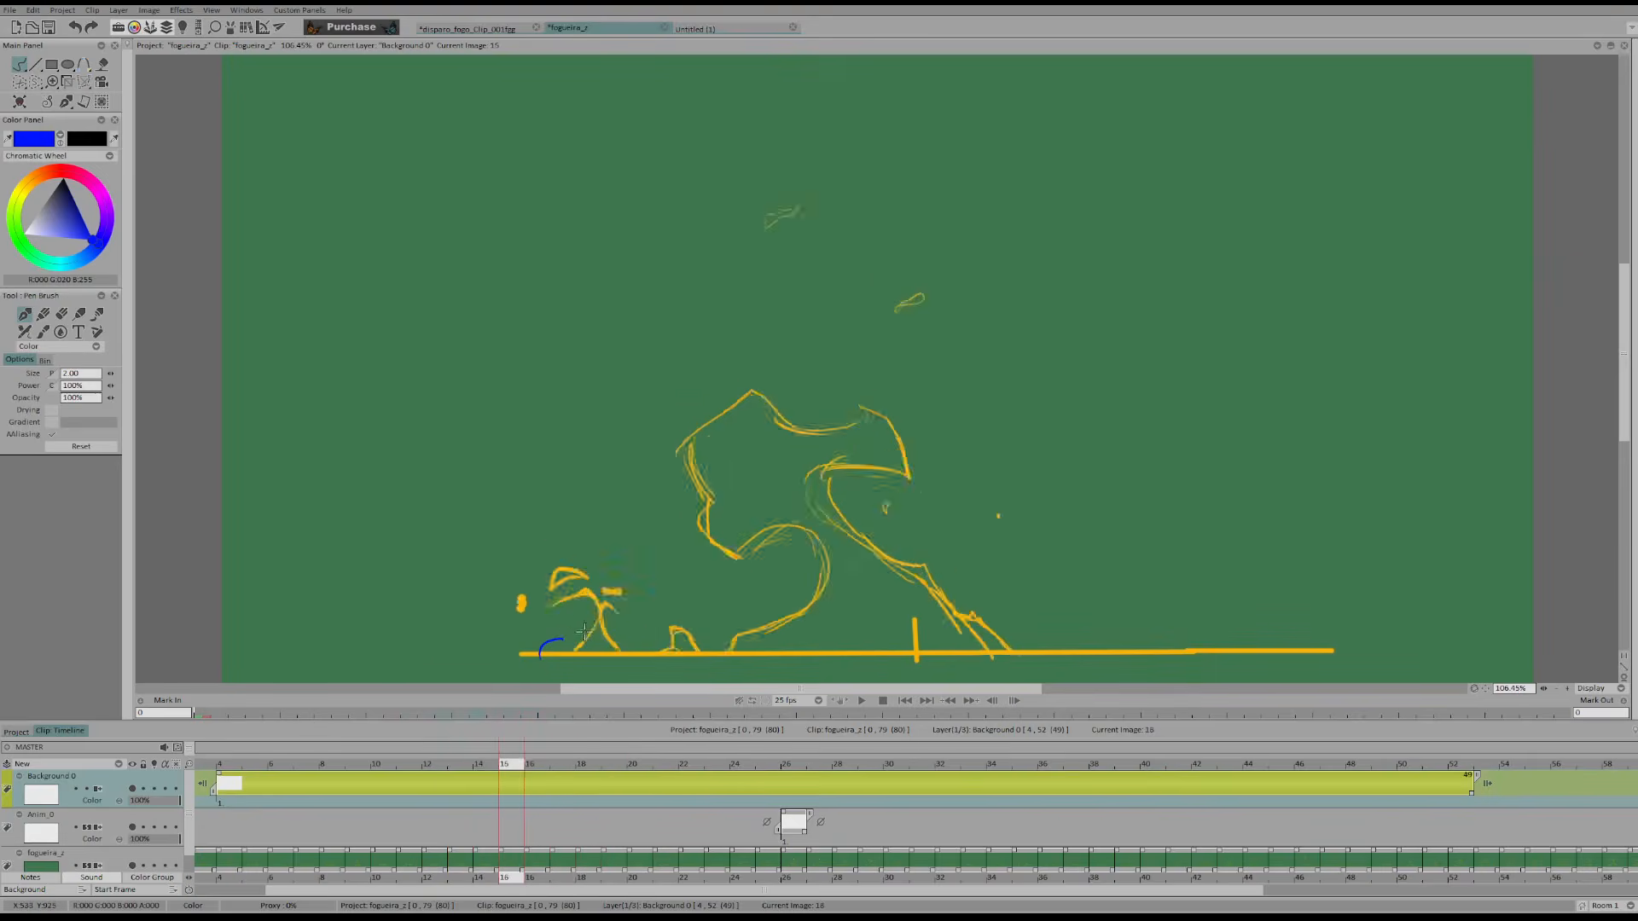
Mark the small left flame's successive positions with blue circles while stepping back and forth to frame 29
key(Right)
key(Right)
key(Right)
key(Right)
key(Right)
key(Right)
key(Right)
key(Right)
key(Right)
key(Right)
key(Right)
key(Right)
key(Right)
key(Right)
key(Right)
key(Right)
key(Right)
key(Right)
key(Right)
key(Right)
key(Right)
key(Right)
key(Right)
key(Right)
key(Right)
key(Right)
key(Right)
key(Left)
key(Left)
key(Left)
key(Left)
key(Left)
key(Left)
key(Left)
key(Left)
key(Left)
key(Left)
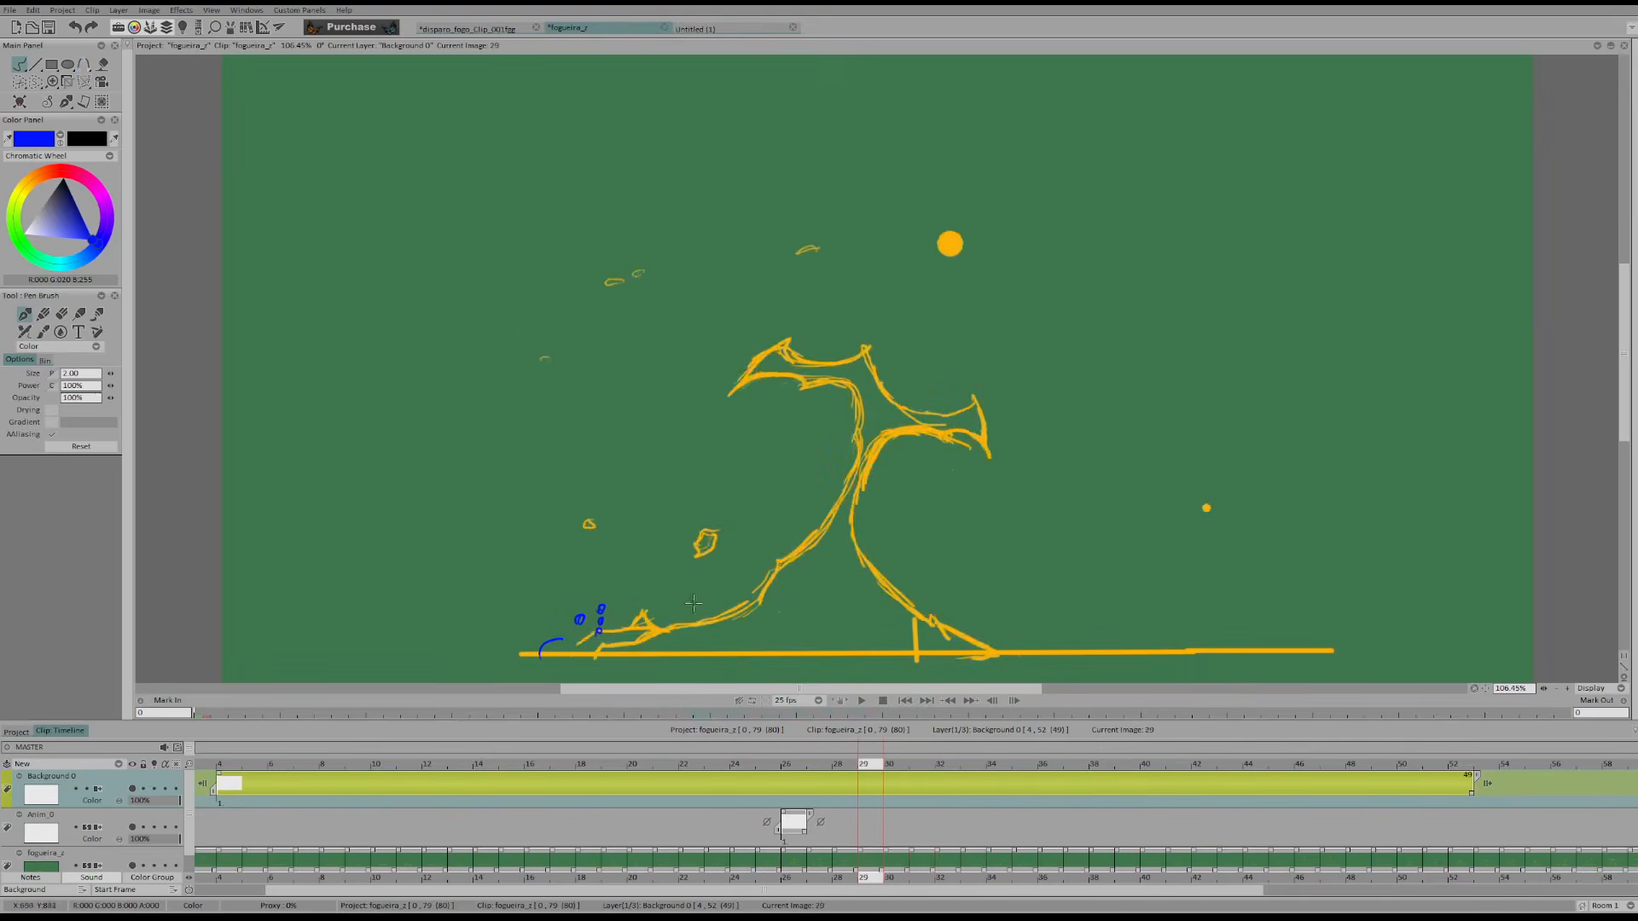
Trace the inner edge of the left curl with blue arcs frame by frame from frame 29 to 38
key(Right)
key(Right)
key(Right)
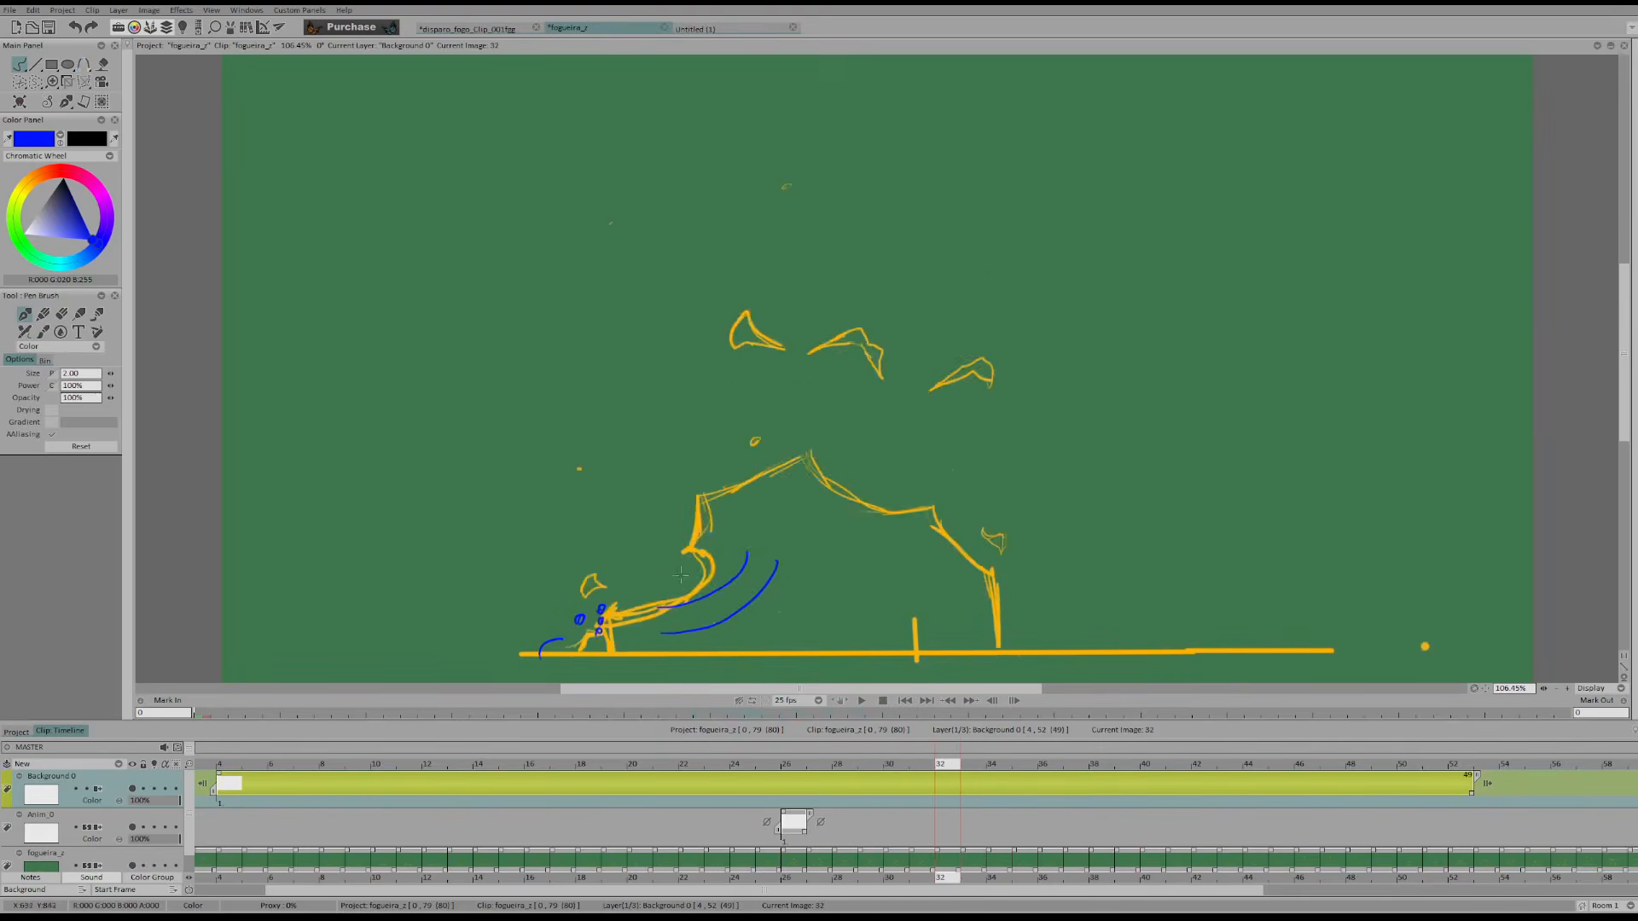
key(Right)
key(Right)
drag(646, 570, 683, 497)
key(Right)
key(Right)
key(Right)
key(Right)
key(Right)
key(Right)
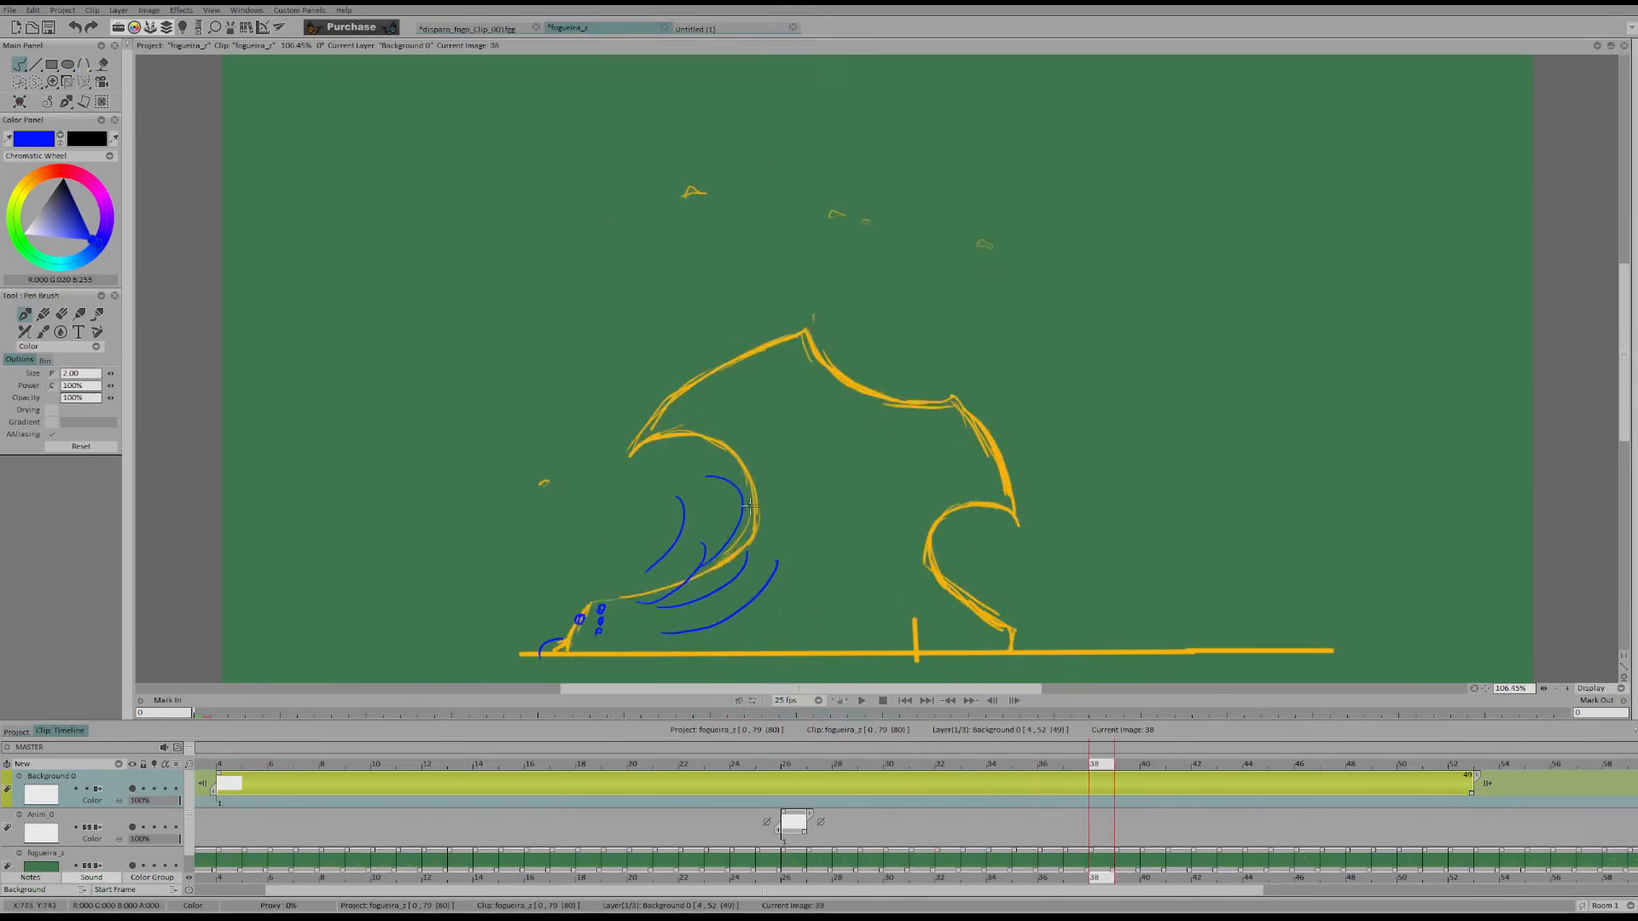
Step back to the frames around 29 and clear all blue arcs and circles from the background layer
key(Left)
key(Left)
key(Left)
key(Left)
key(Left)
key(Left)
key(Left)
key(Left)
key(Left)
key(Left)
key(Left)
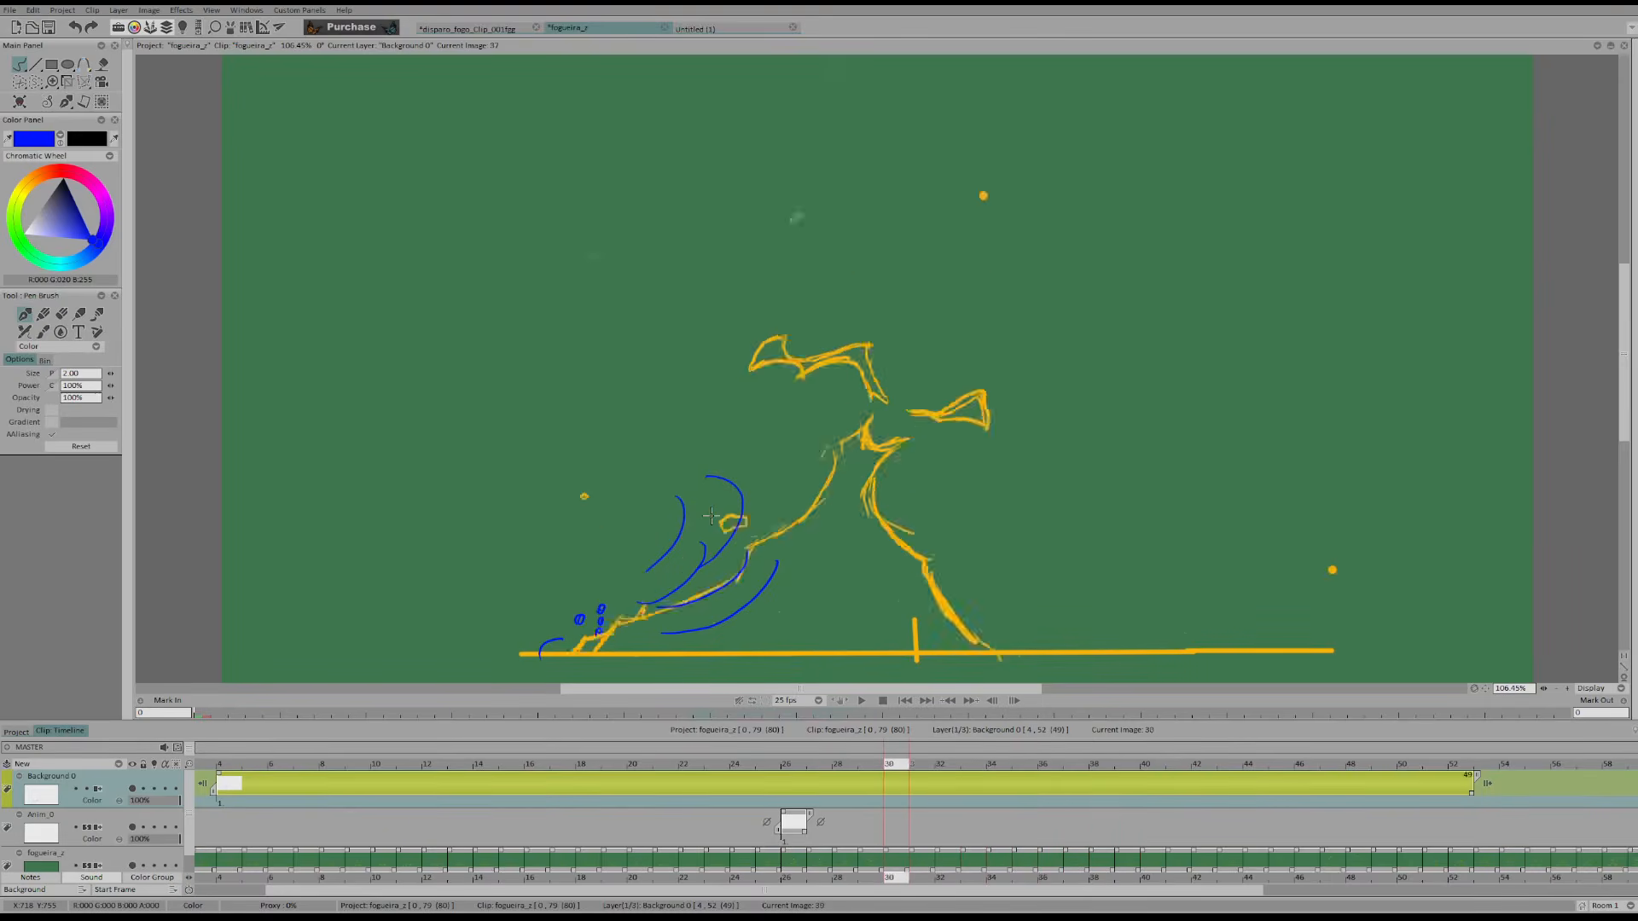
key(Delete)
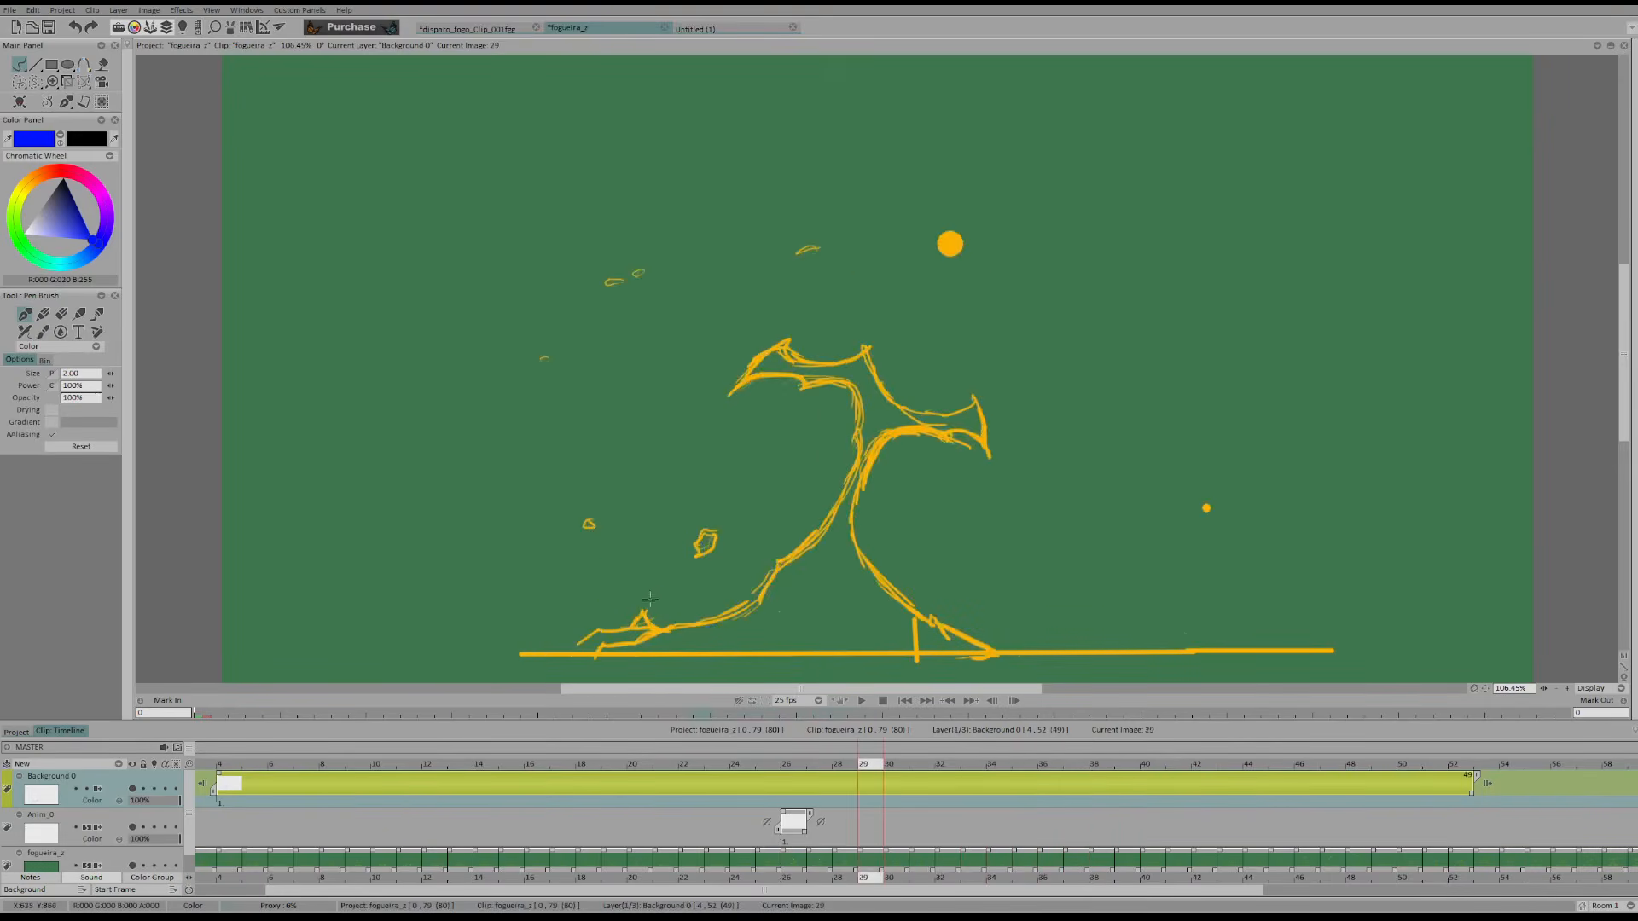
Set the clip background to plain color and lower the fogueira_z layer's opacity so its flame drawing turns faint
click(68, 891)
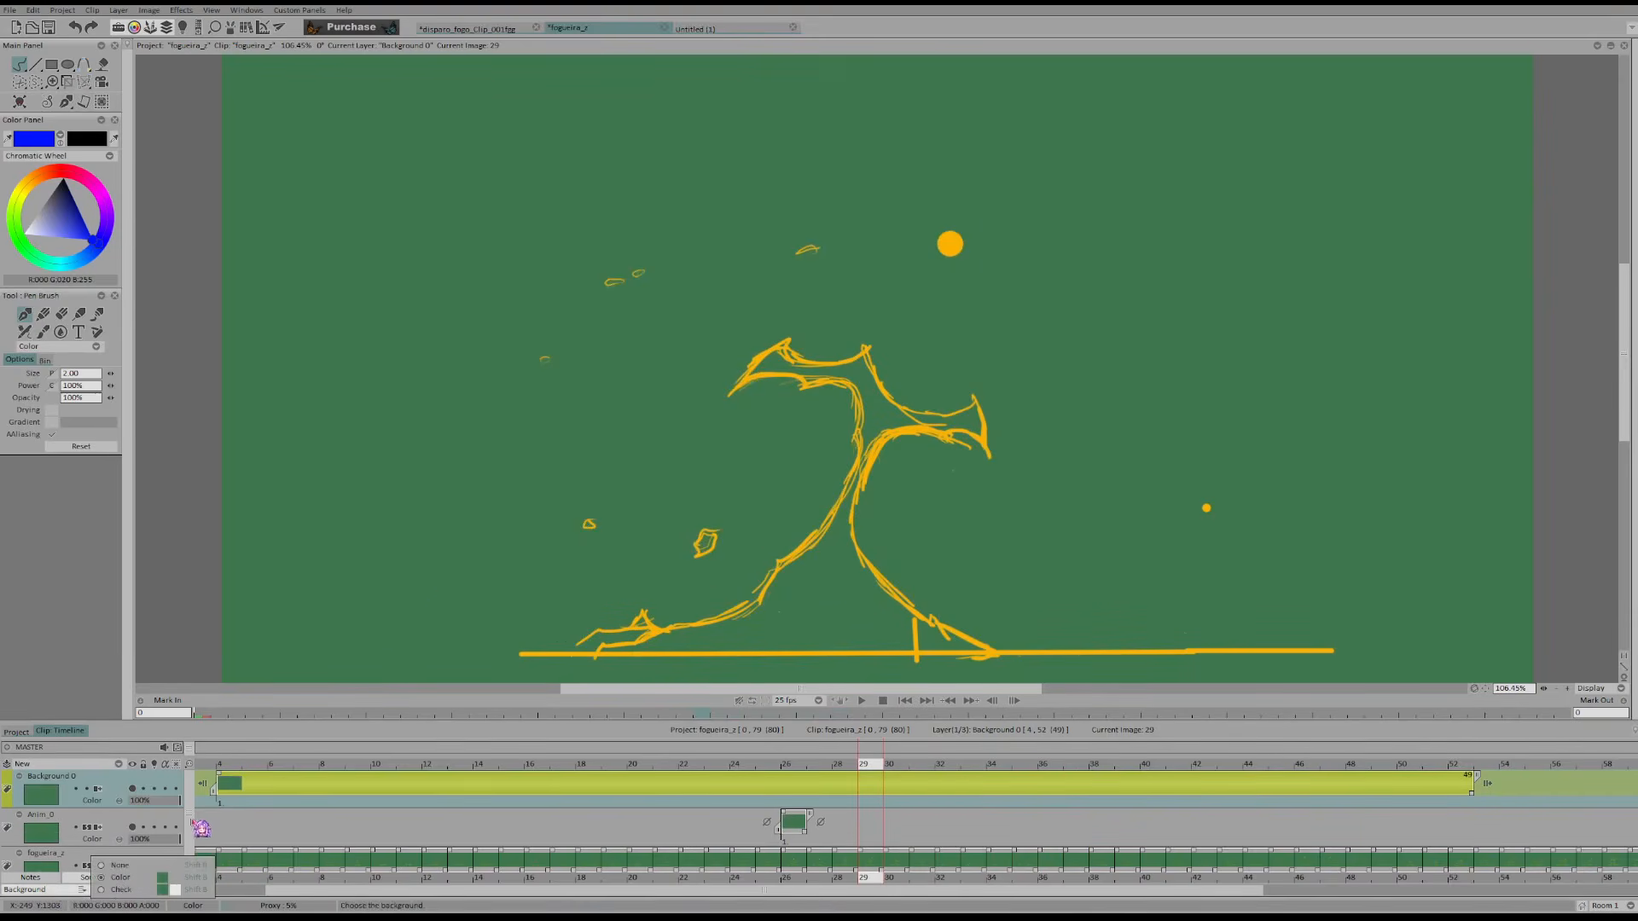
scroll(171, 845, down, 1)
drag(175, 859, 139, 860)
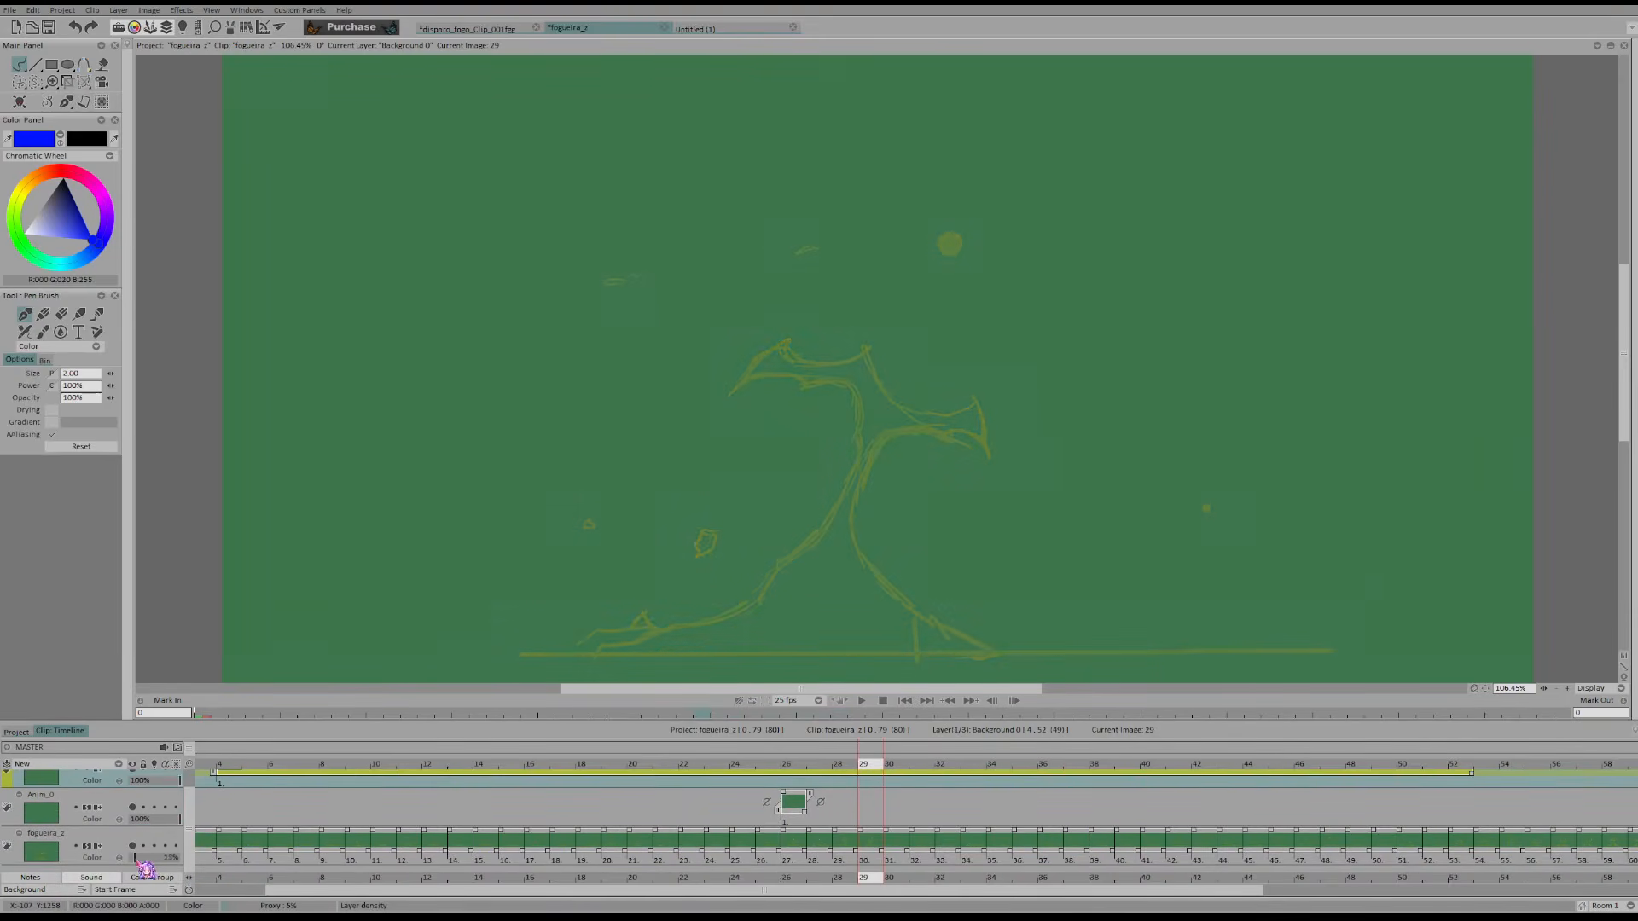
Step back through the flame frames and delete the old Anim_0 layer
click(726, 761)
key(Left)
key(Left)
key(Left)
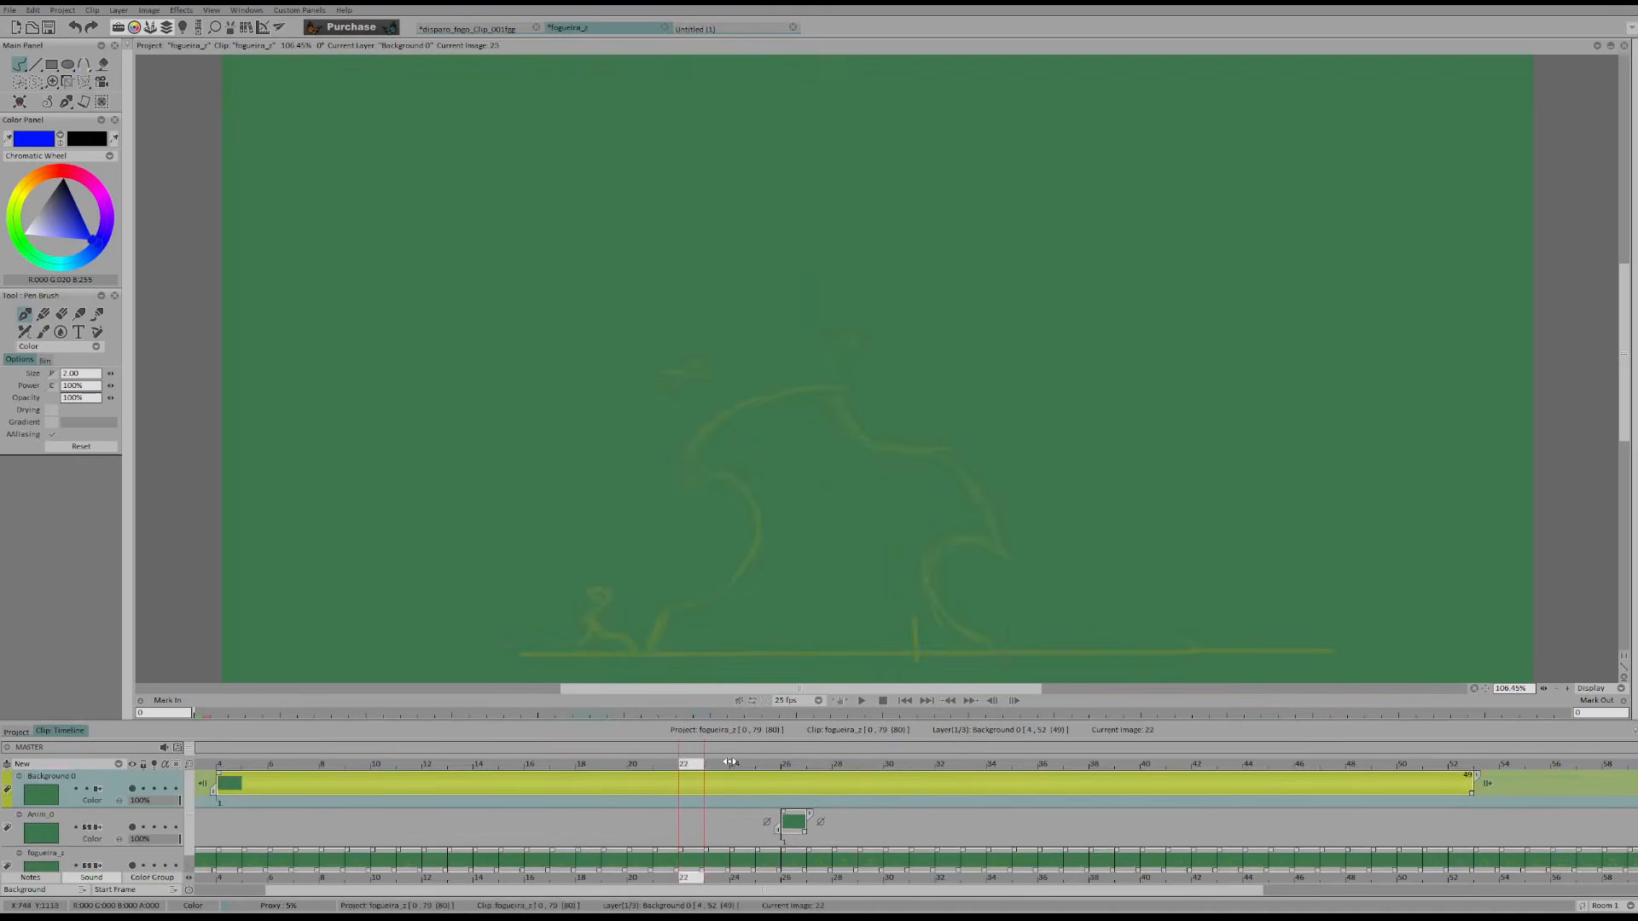
key(Left)
key(Left)
key(Left)
click(795, 847)
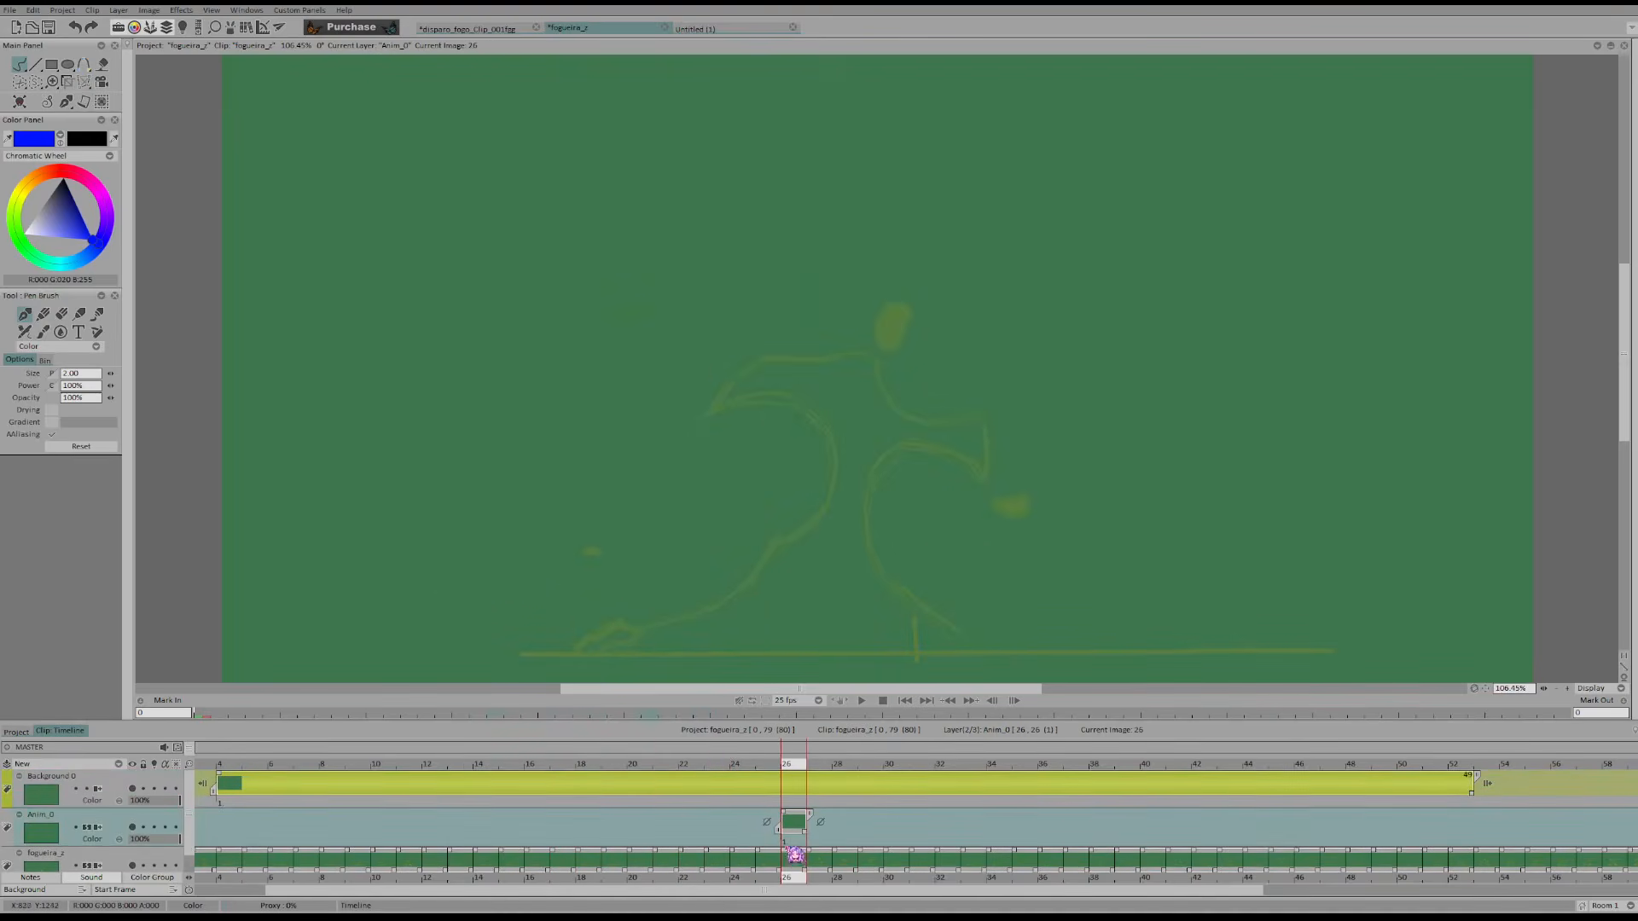
click(795, 844)
key(Delete)
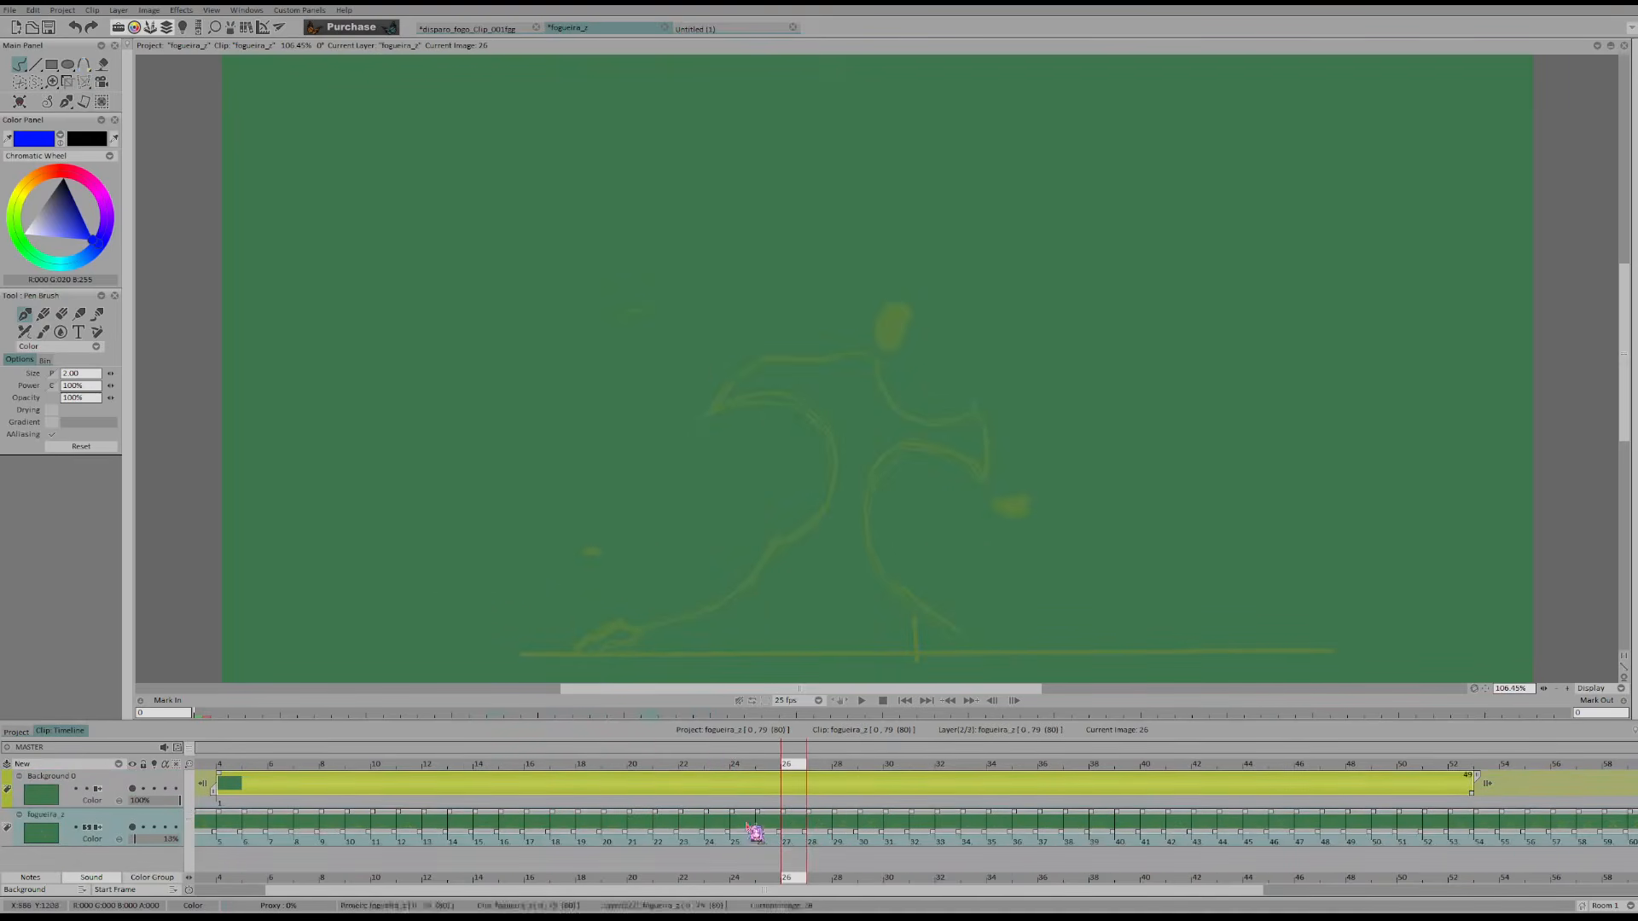
Add a new animation layer starting at frame 20 and choose bright cyan as the pen colour
click(642, 768)
click(108, 765)
click(121, 773)
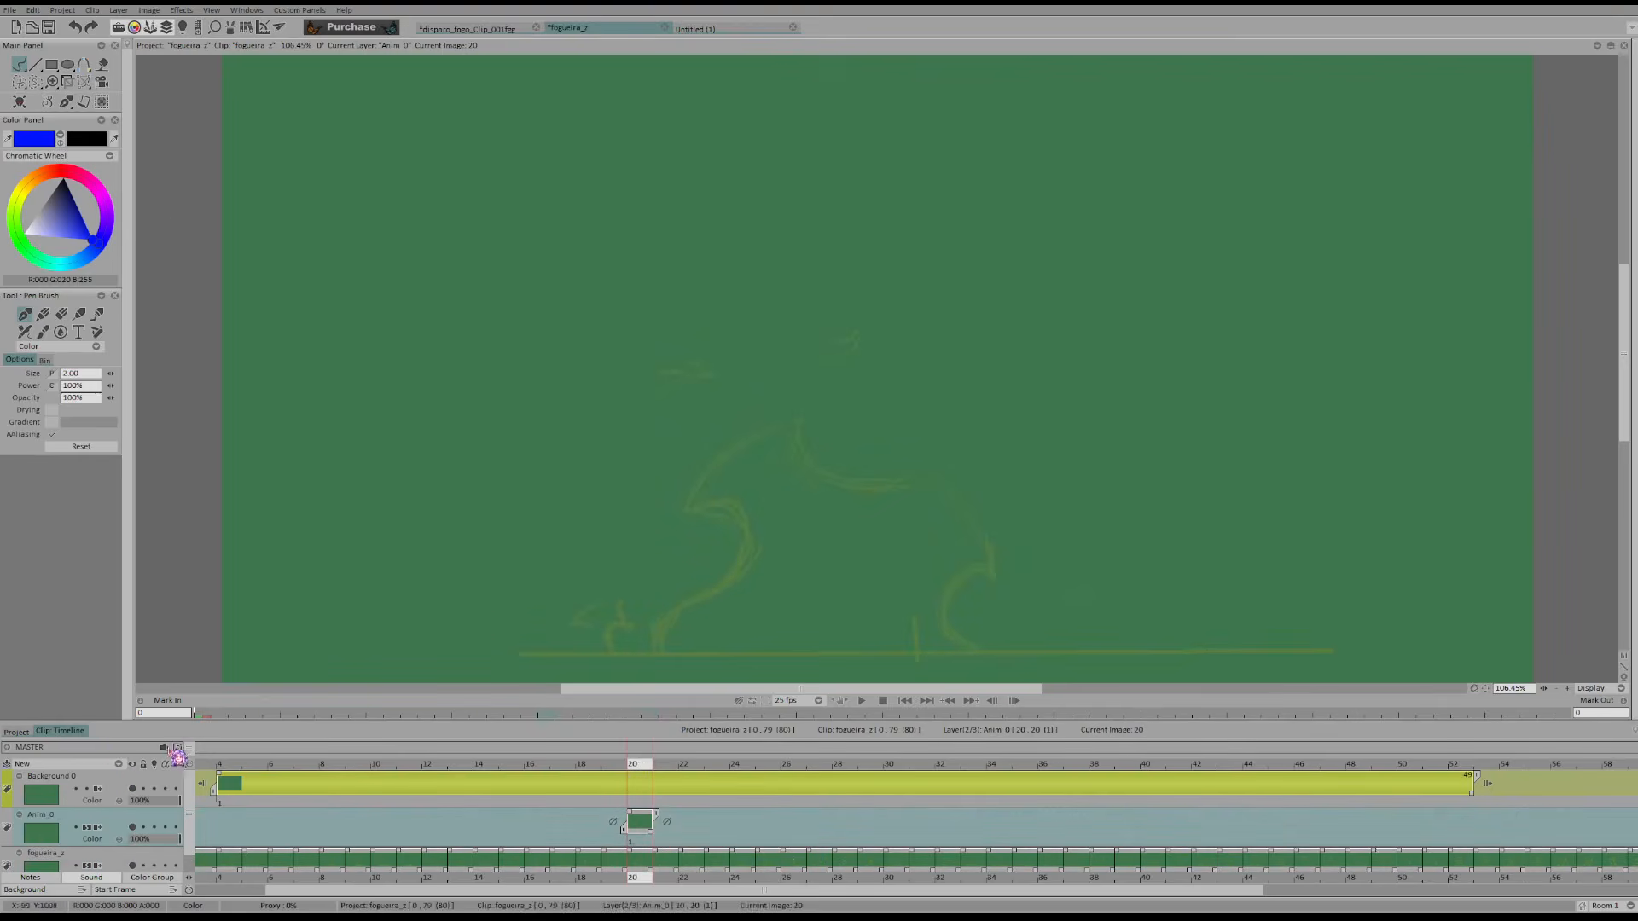
click(62, 266)
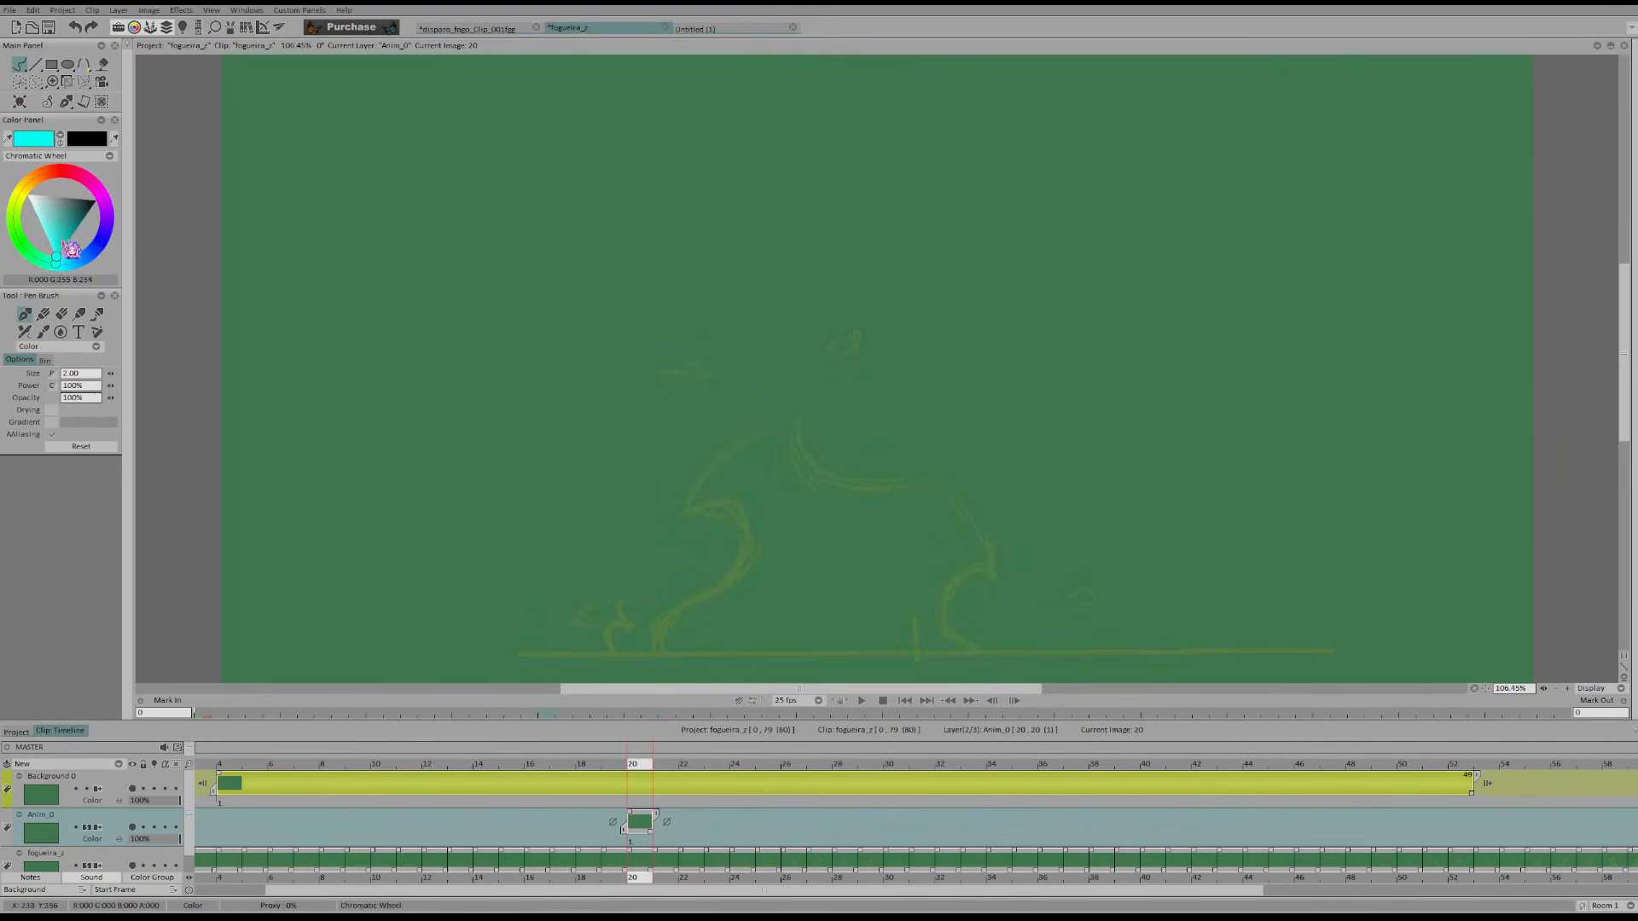
Trace the flame's outline in cyan on frame 20 and start a drawing on frame 21
key(ctrl+z)
mouse_move(657, 646)
mouse_down()
mouse_move(662, 616)
mouse_move(740, 563)
mouse_move(684, 521)
mouse_up()
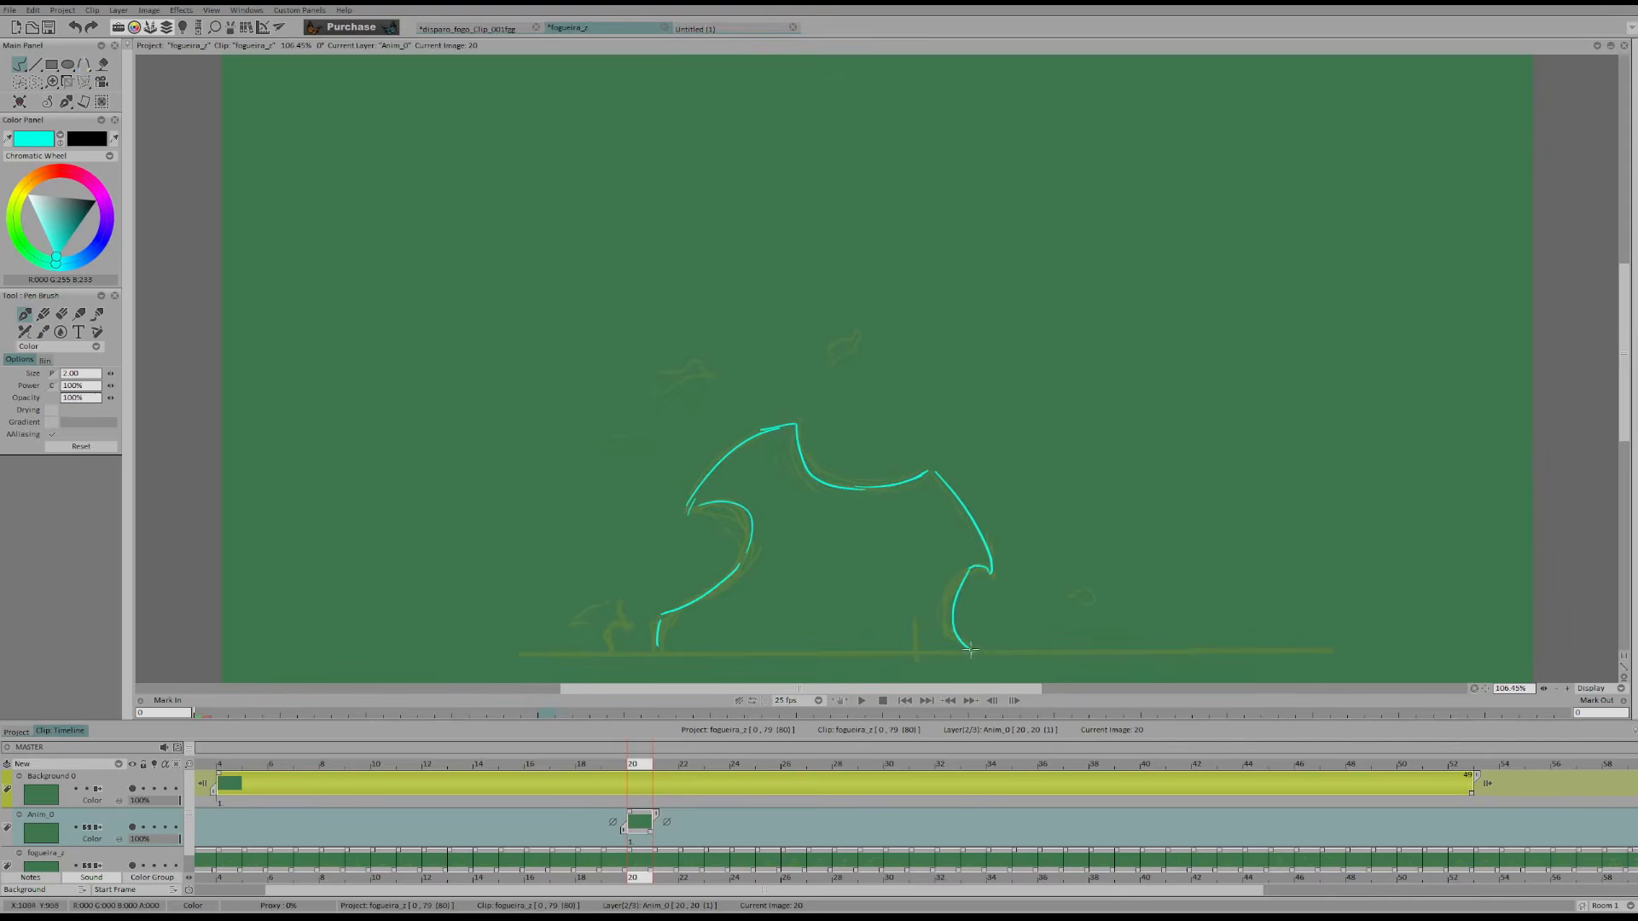
key(Right)
click(742, 558)
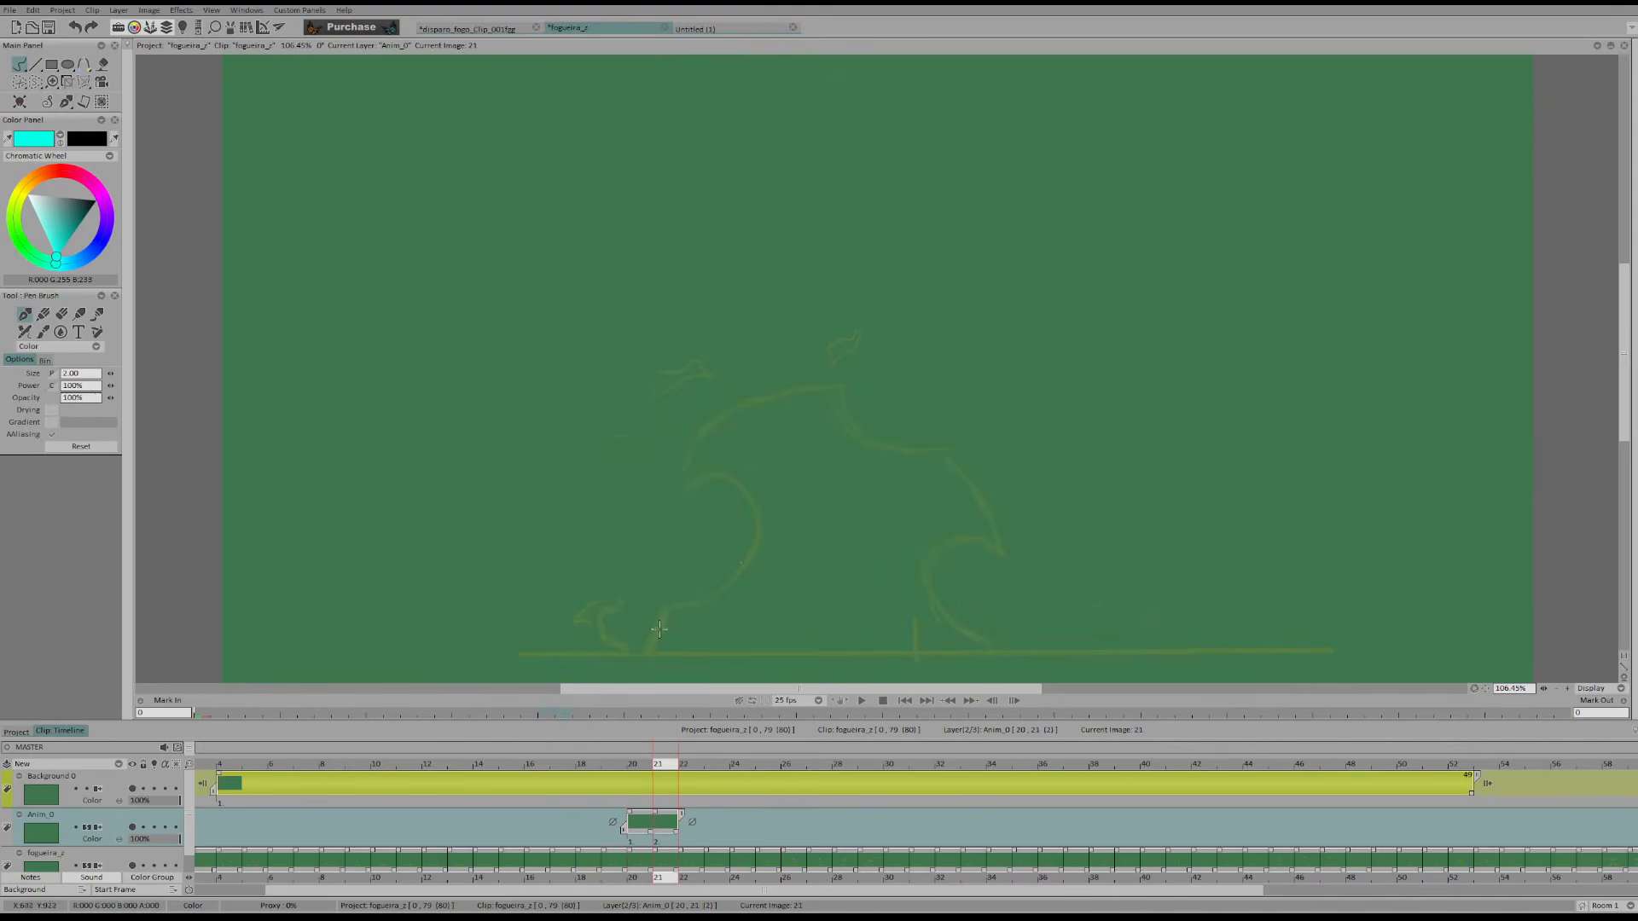
Step back and forth between frames 20 and 28 to study how the left curl opens and rises
key(Left)
key(Right)
key(Right)
key(Right)
key(Right)
key(Right)
key(Right)
key(Right)
key(Right)
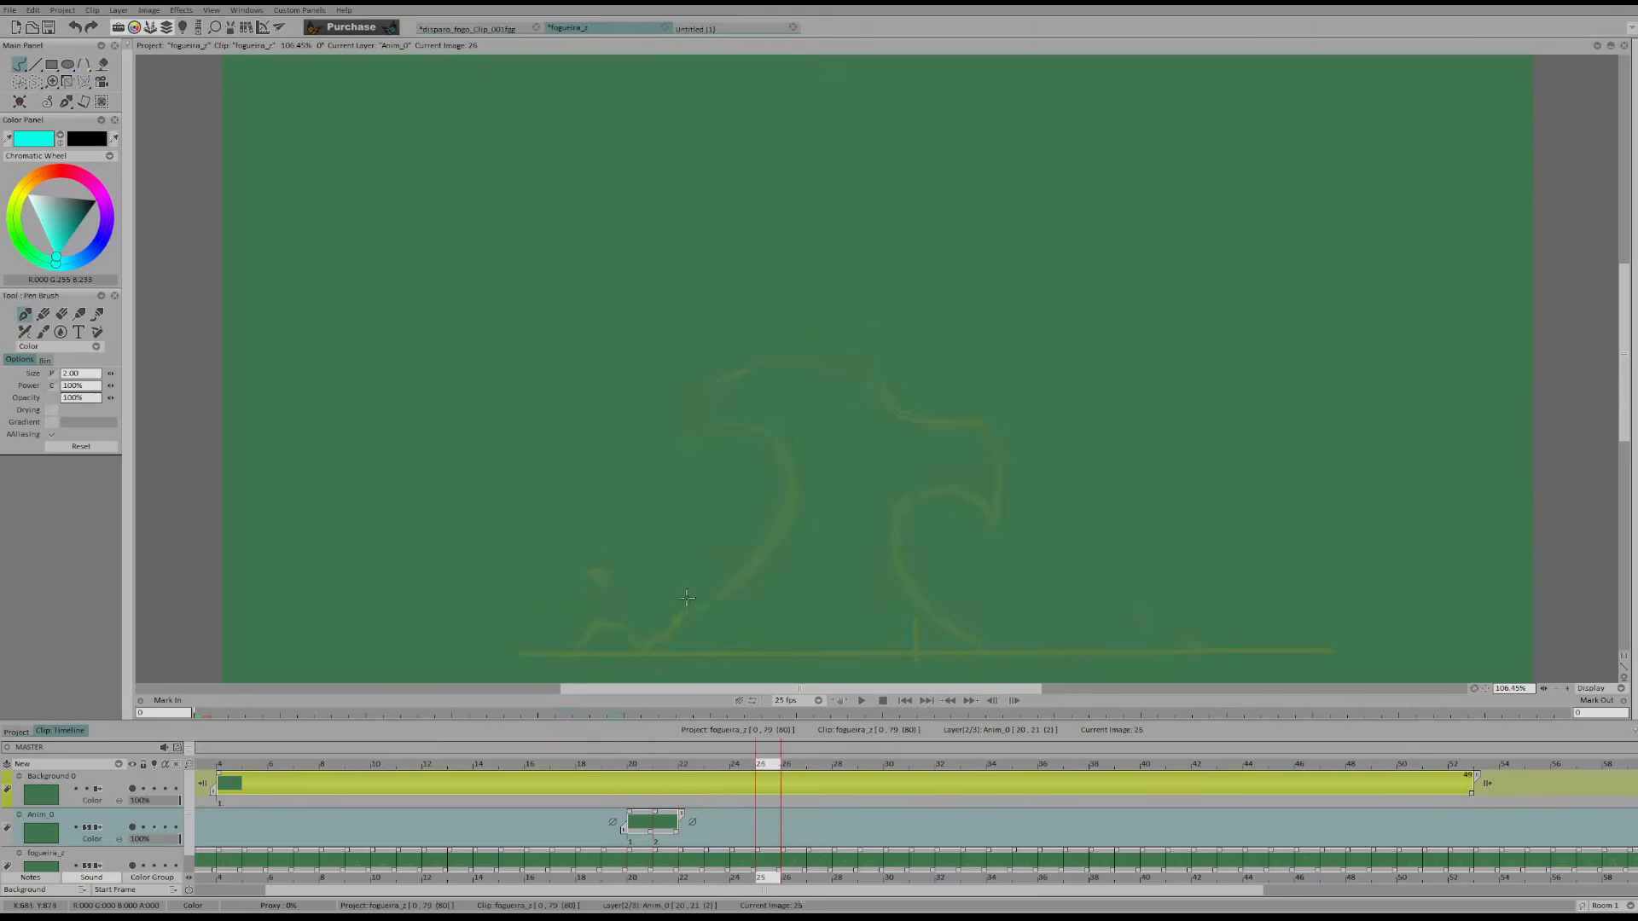
key(Right)
key(Right)
key(Right)
key(Left)
key(Left)
key(Left)
key(Left)
key(Left)
key(Left)
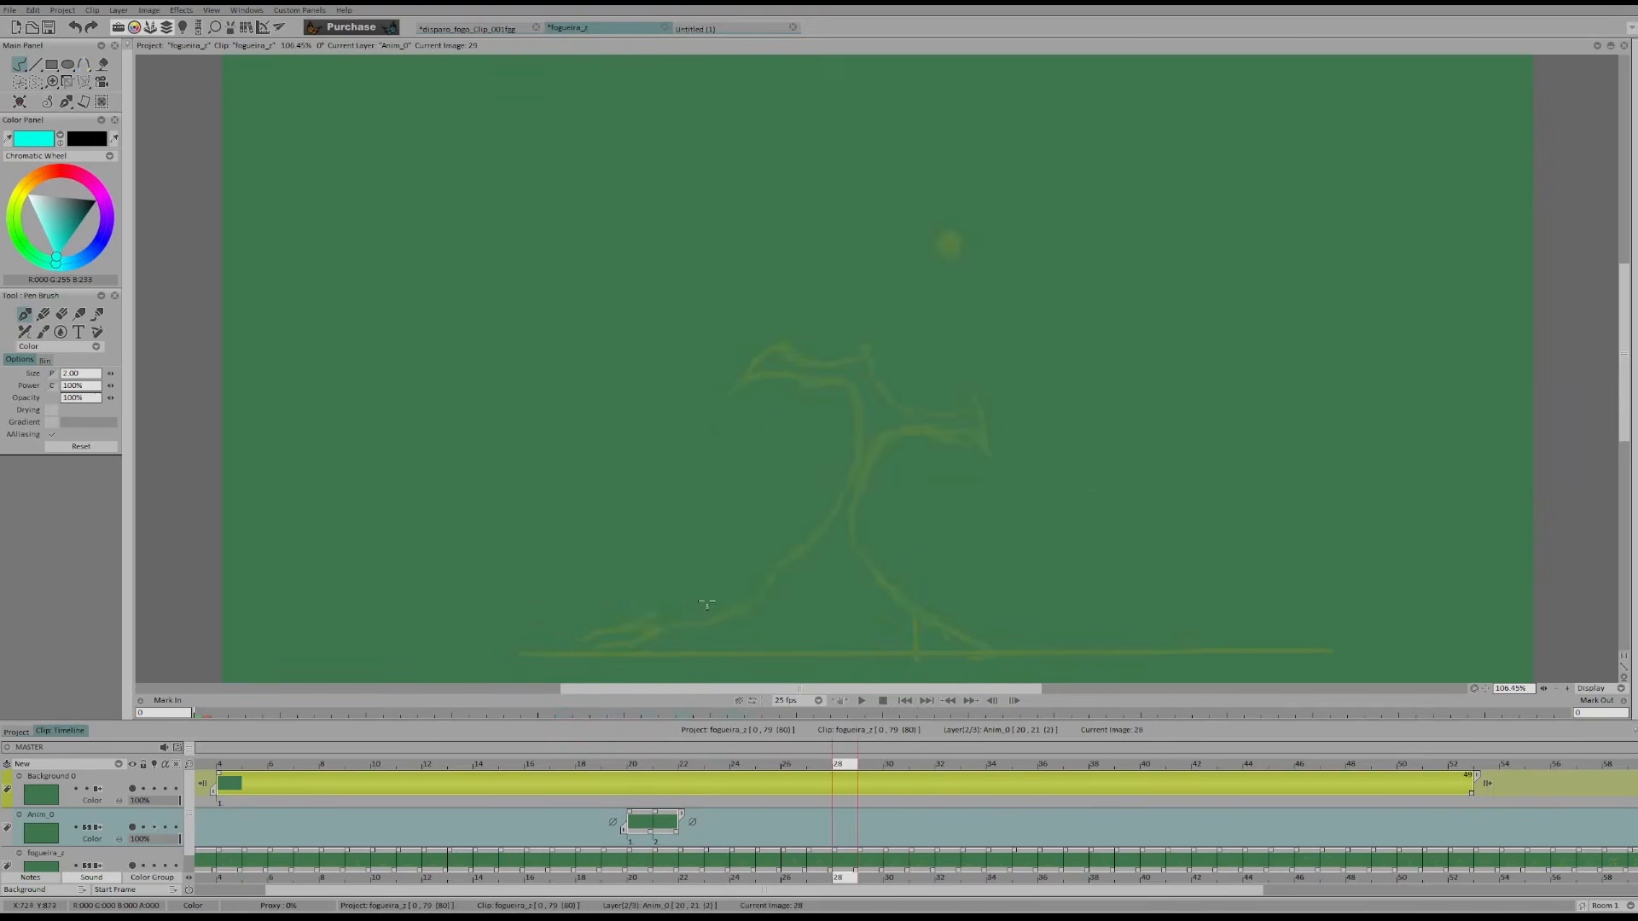
key(Left)
key(Left)
key(Left)
key(Left)
key(Right)
key(Right)
key(Right)
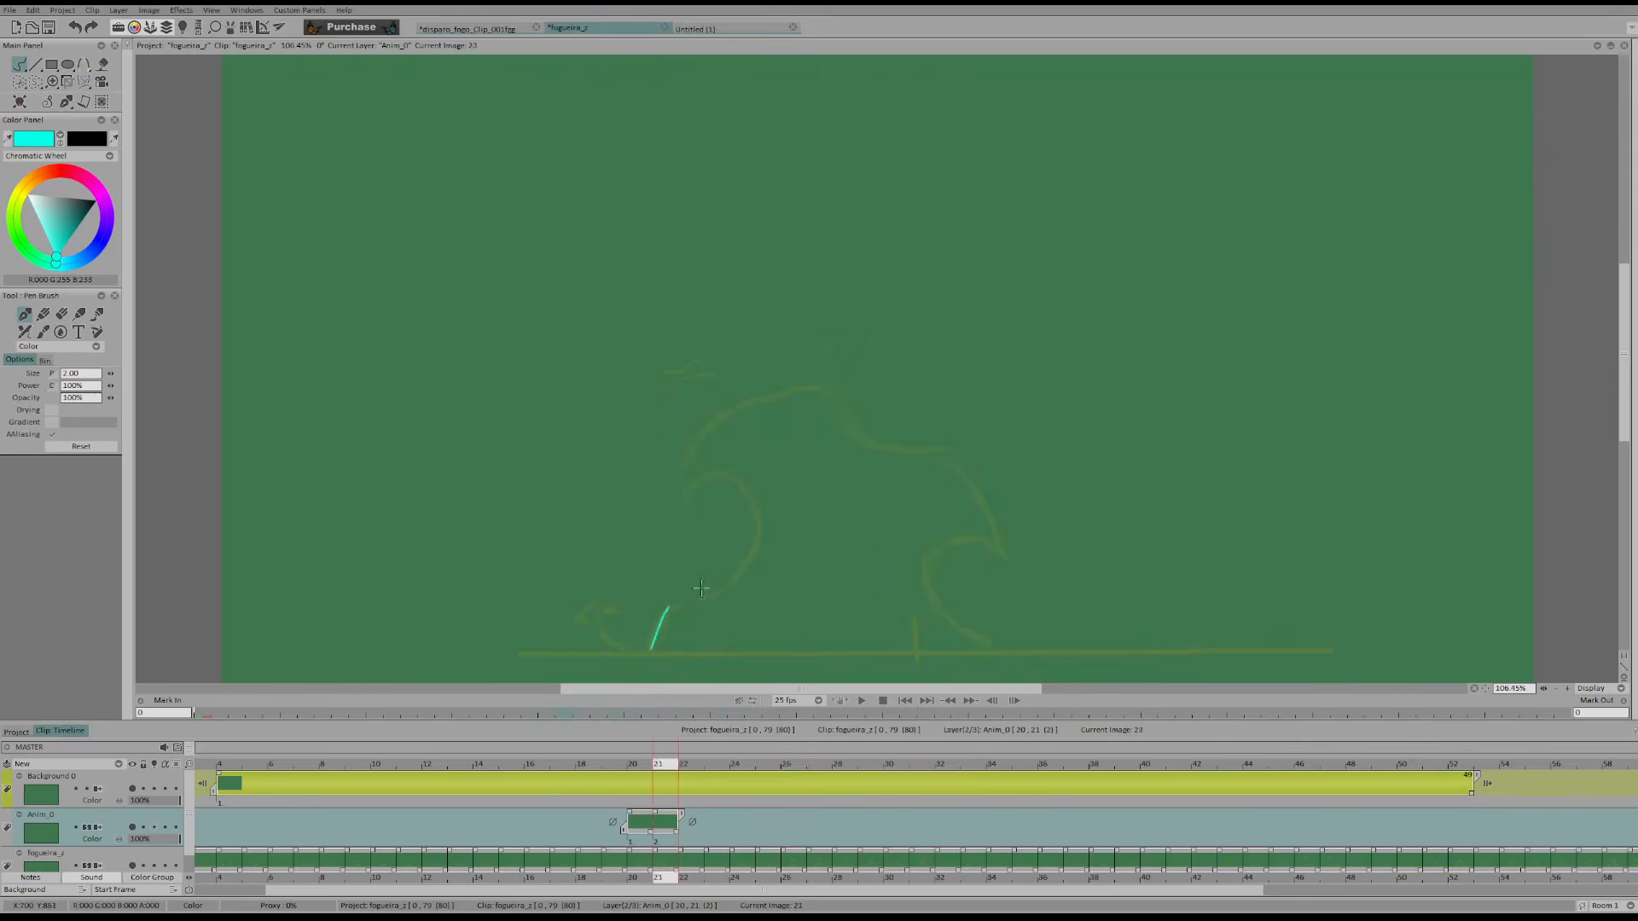
key(Right)
key(Right)
key(Right)
key(Right)
key(Left)
key(Left)
key(Left)
key(Left)
key(Left)
key(Left)
key(Left)
key(Left)
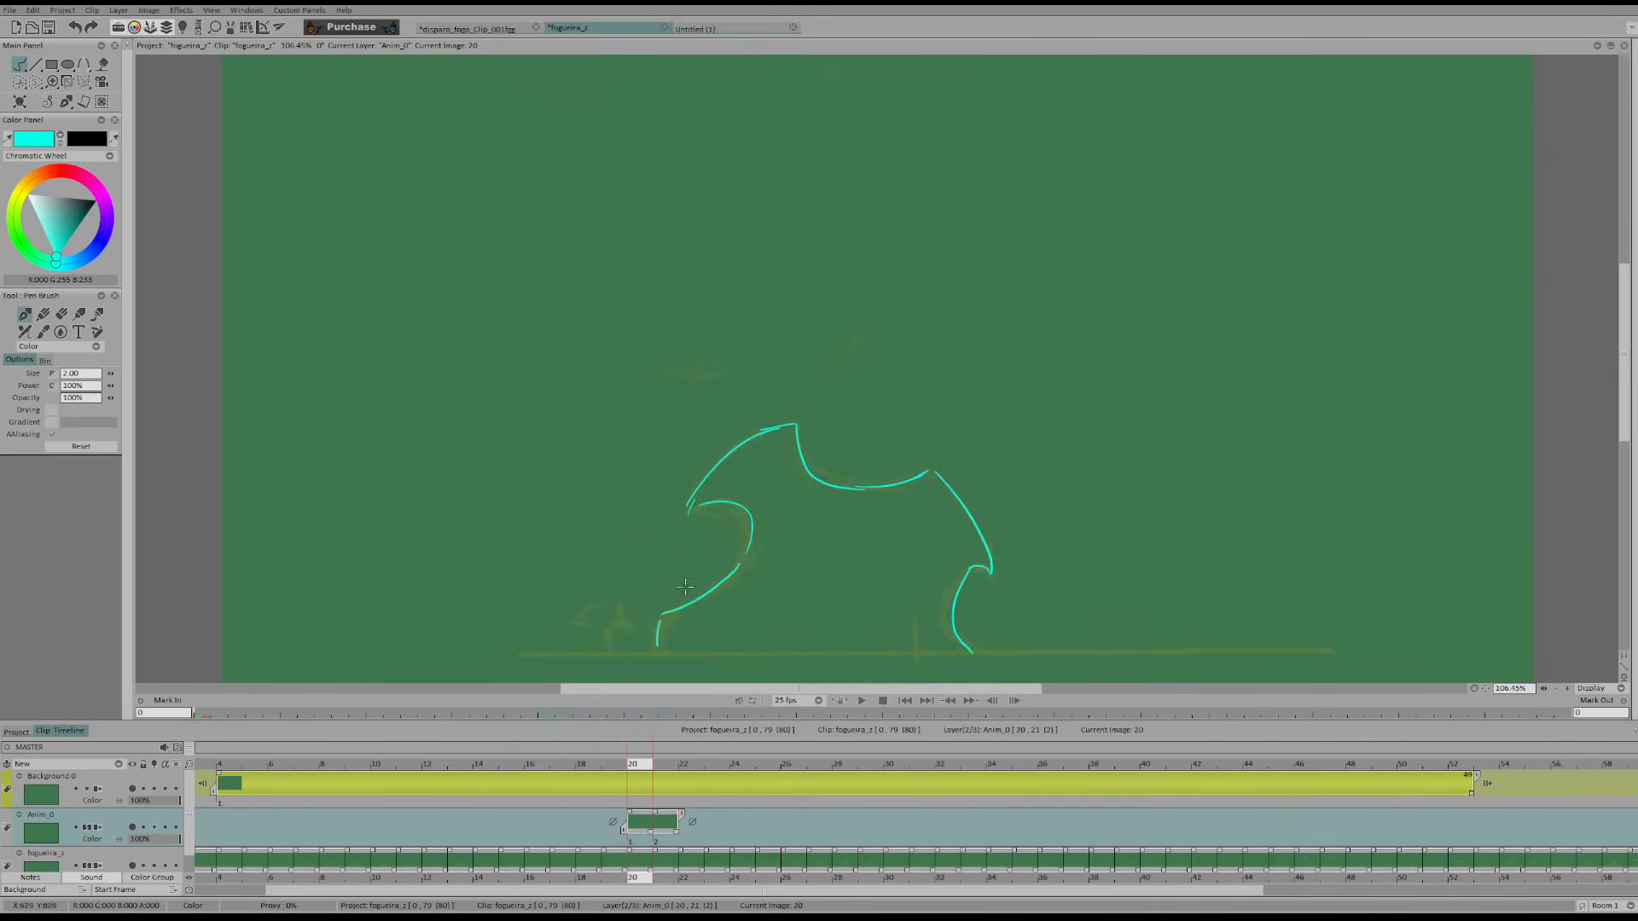
Redraw the flame's left base, inner curl and arched crest in cyan on frame 21, flipping against the neighbouring frames
key(ctrl+z)
key(ctrl+z)
key(Right)
drag(649, 651, 668, 605)
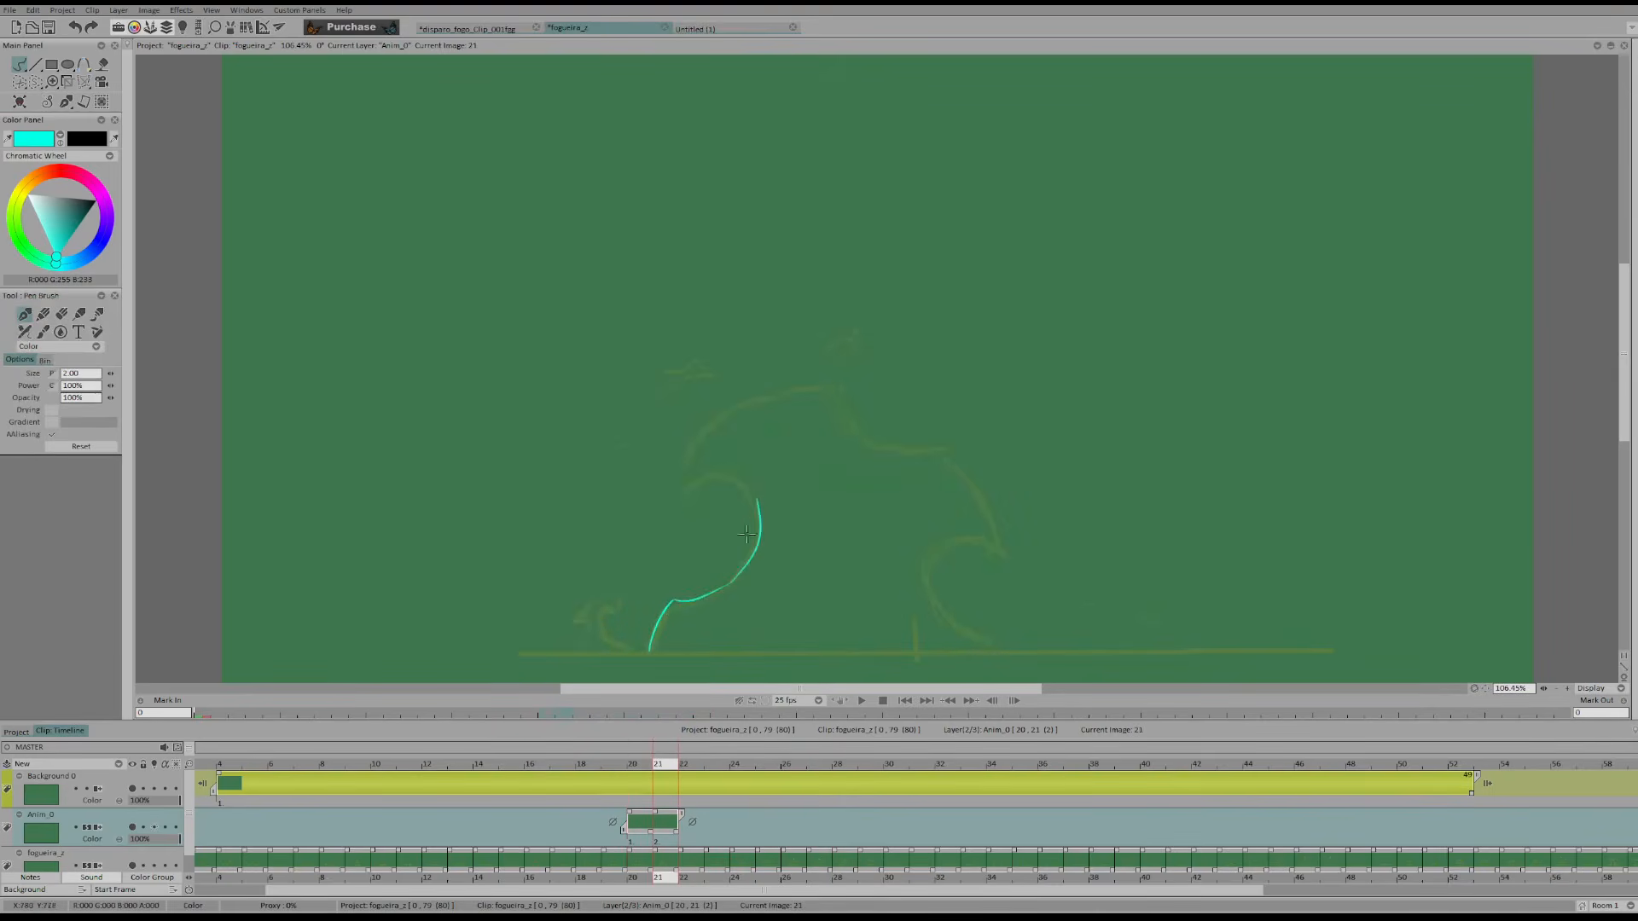
key(Left)
key(Right)
key(Left)
key(Left)
key(Right)
key(Right)
key(Right)
key(Left)
key(Left)
key(Right)
key(Left)
key(Right)
Erase the dip beside the crest on frame 21 and redraw it as a smoother curve
key(shift+d)
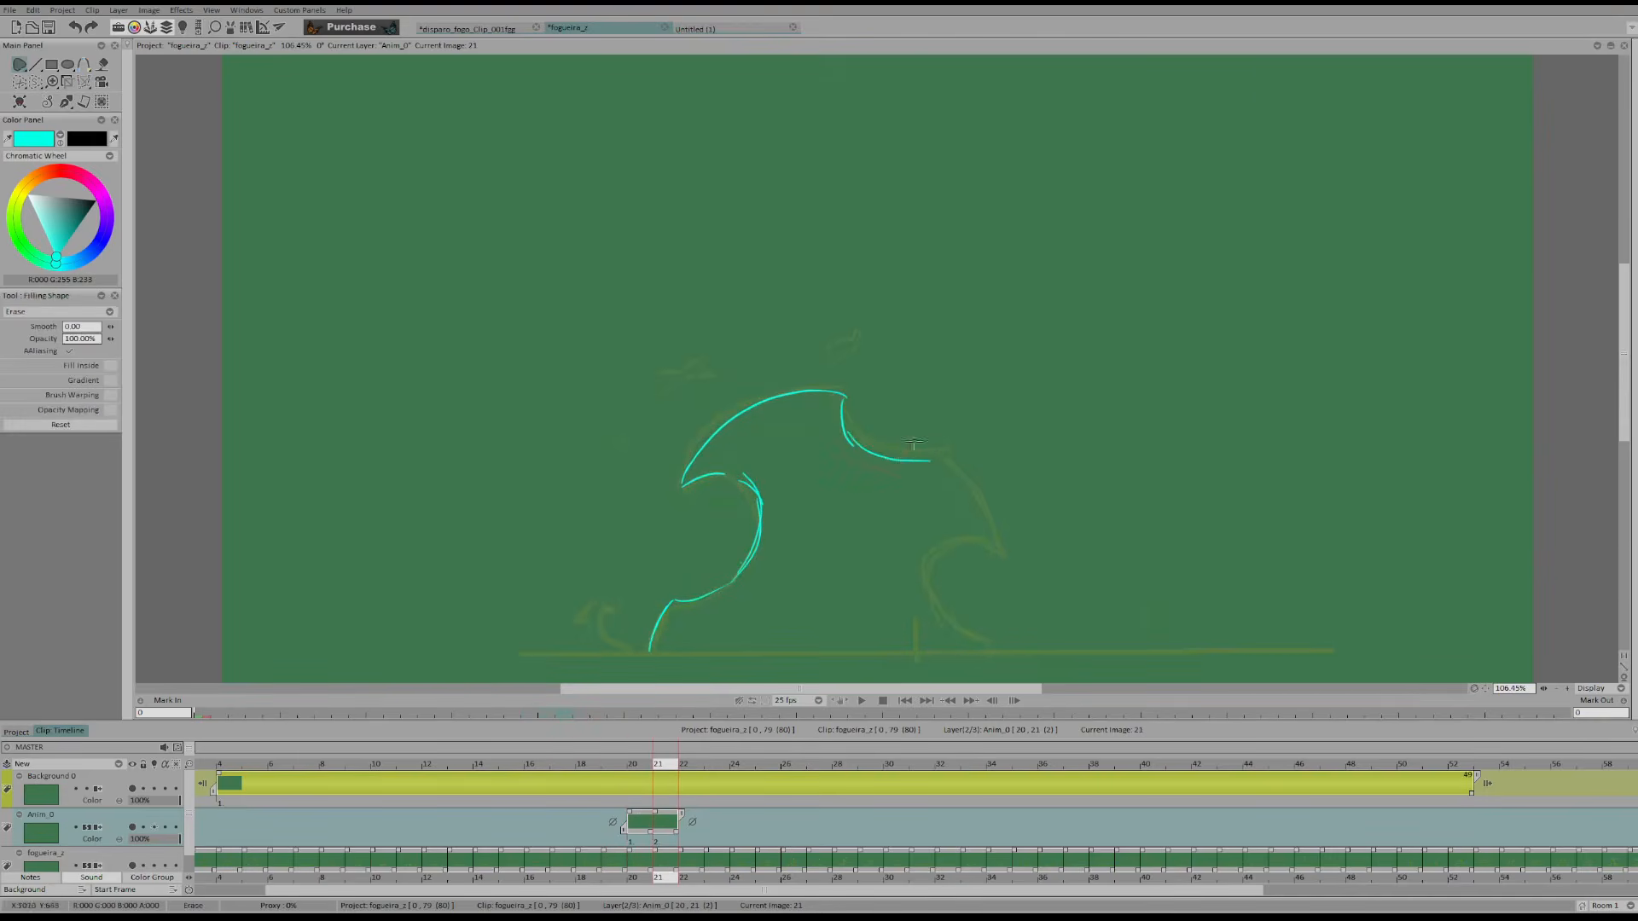
drag(859, 456, 864, 433)
key(d)
drag(842, 399, 883, 459)
drag(844, 399, 954, 462)
Flip between the frames around 19 to 23 and compare the cyan outlines with the faint flame
key(Right)
key(Right)
key(Right)
key(Left)
key(Left)
key(Left)
key(Left)
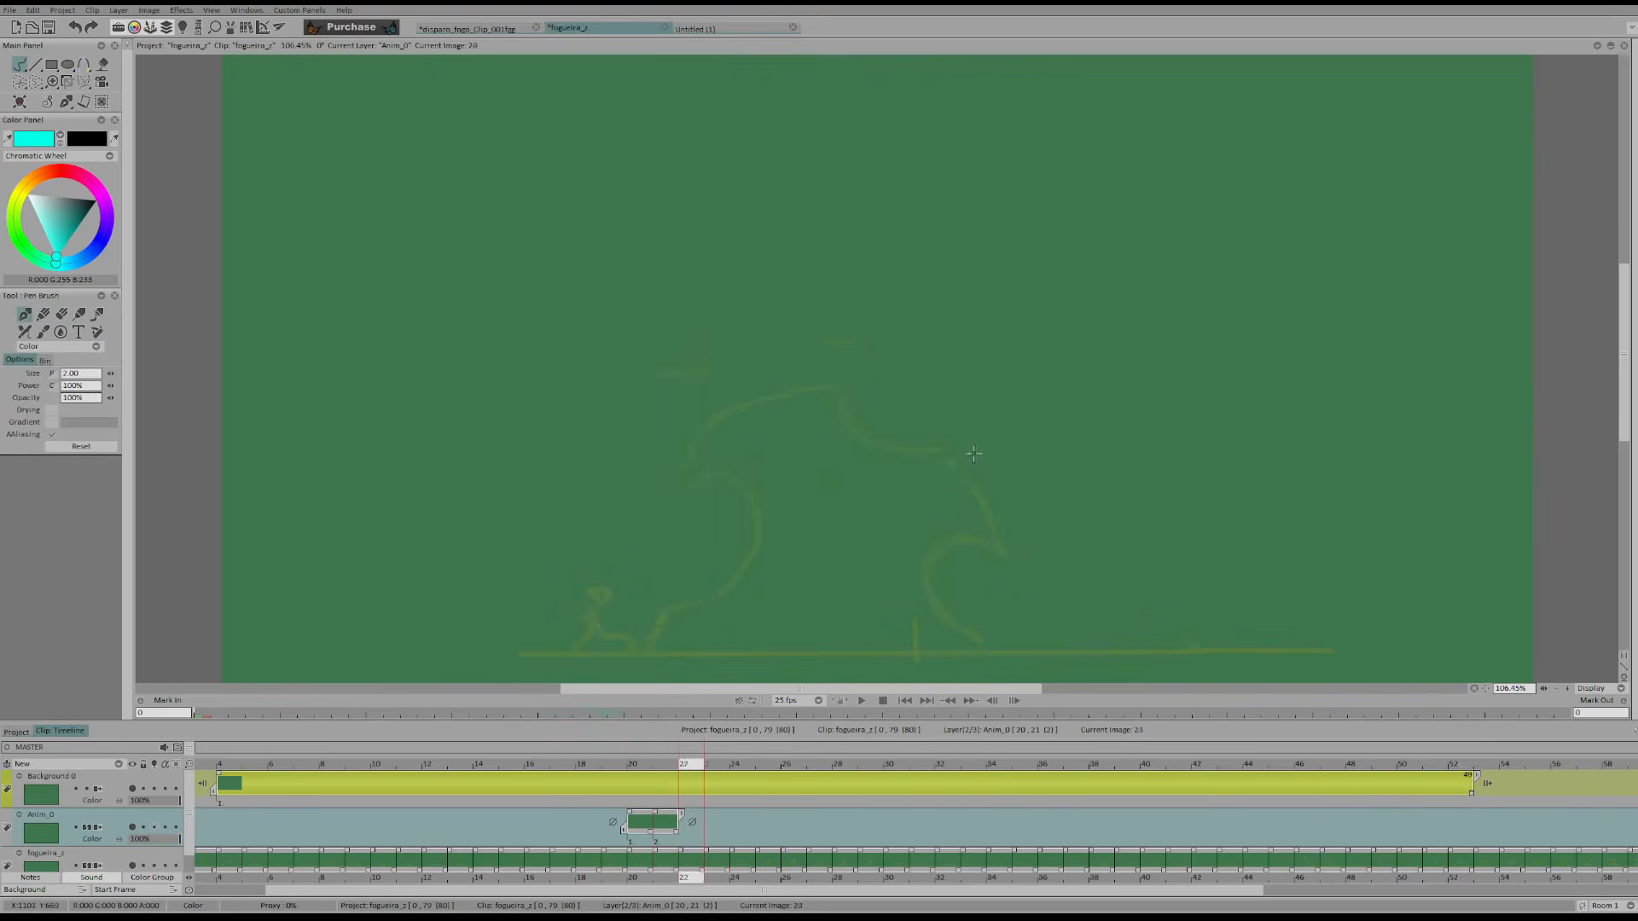
key(Left)
key(Right)
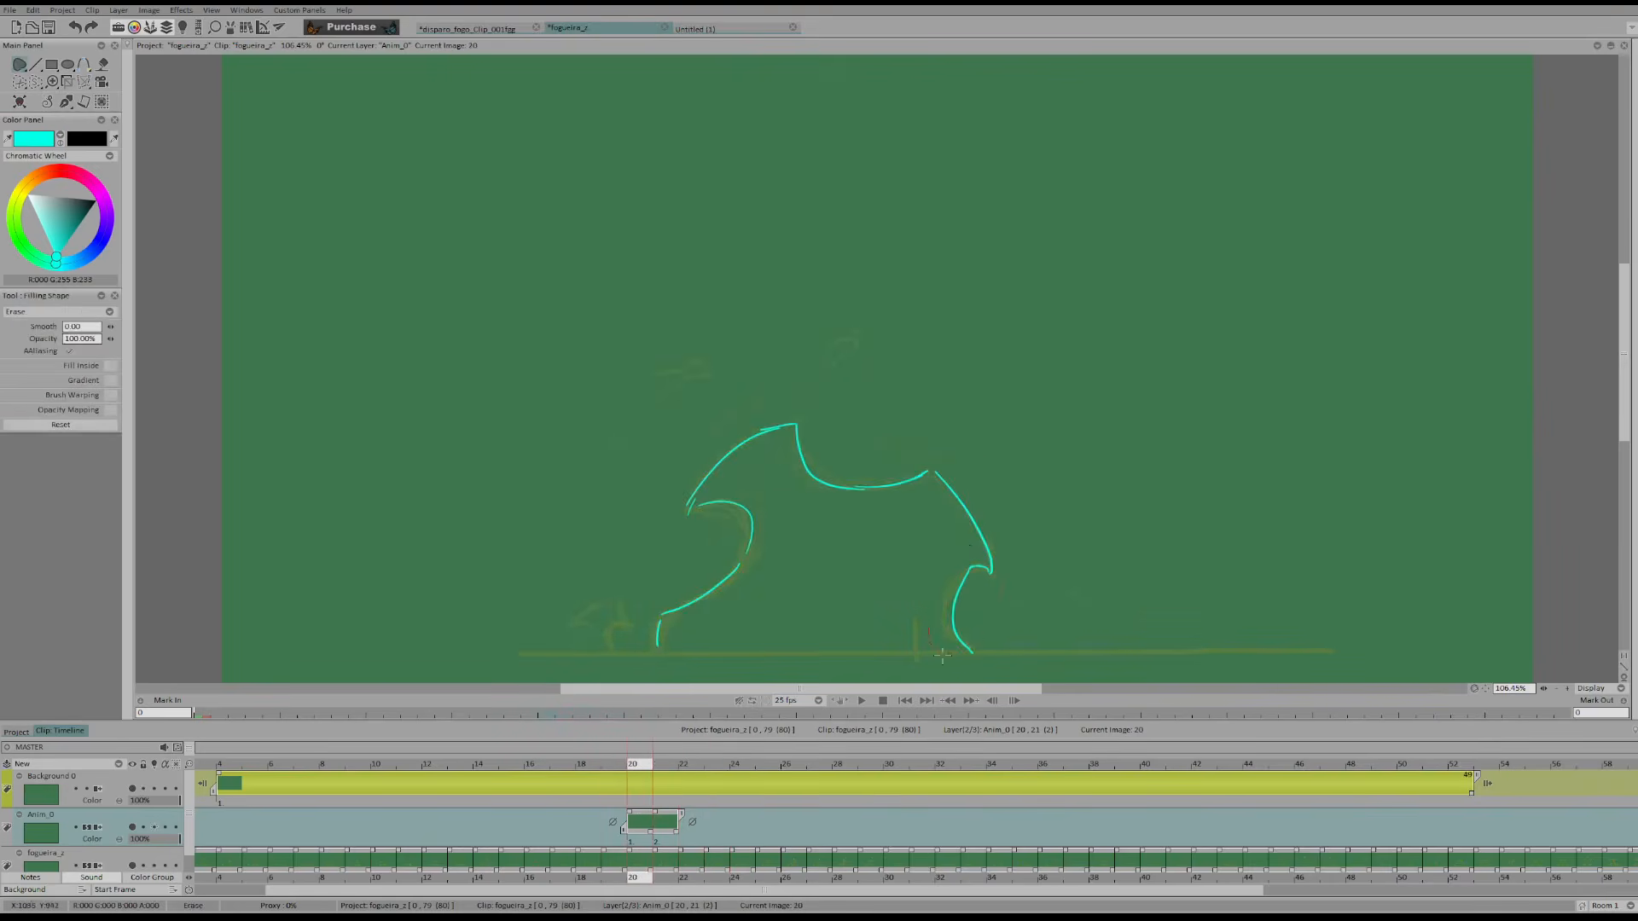
key(Left)
key(Right)
key(Left)
key(Right)
key(Left)
Draw the flame's right edge and a small left curl in cyan on frame 19, checking against frame 20
drag(970, 540, 991, 647)
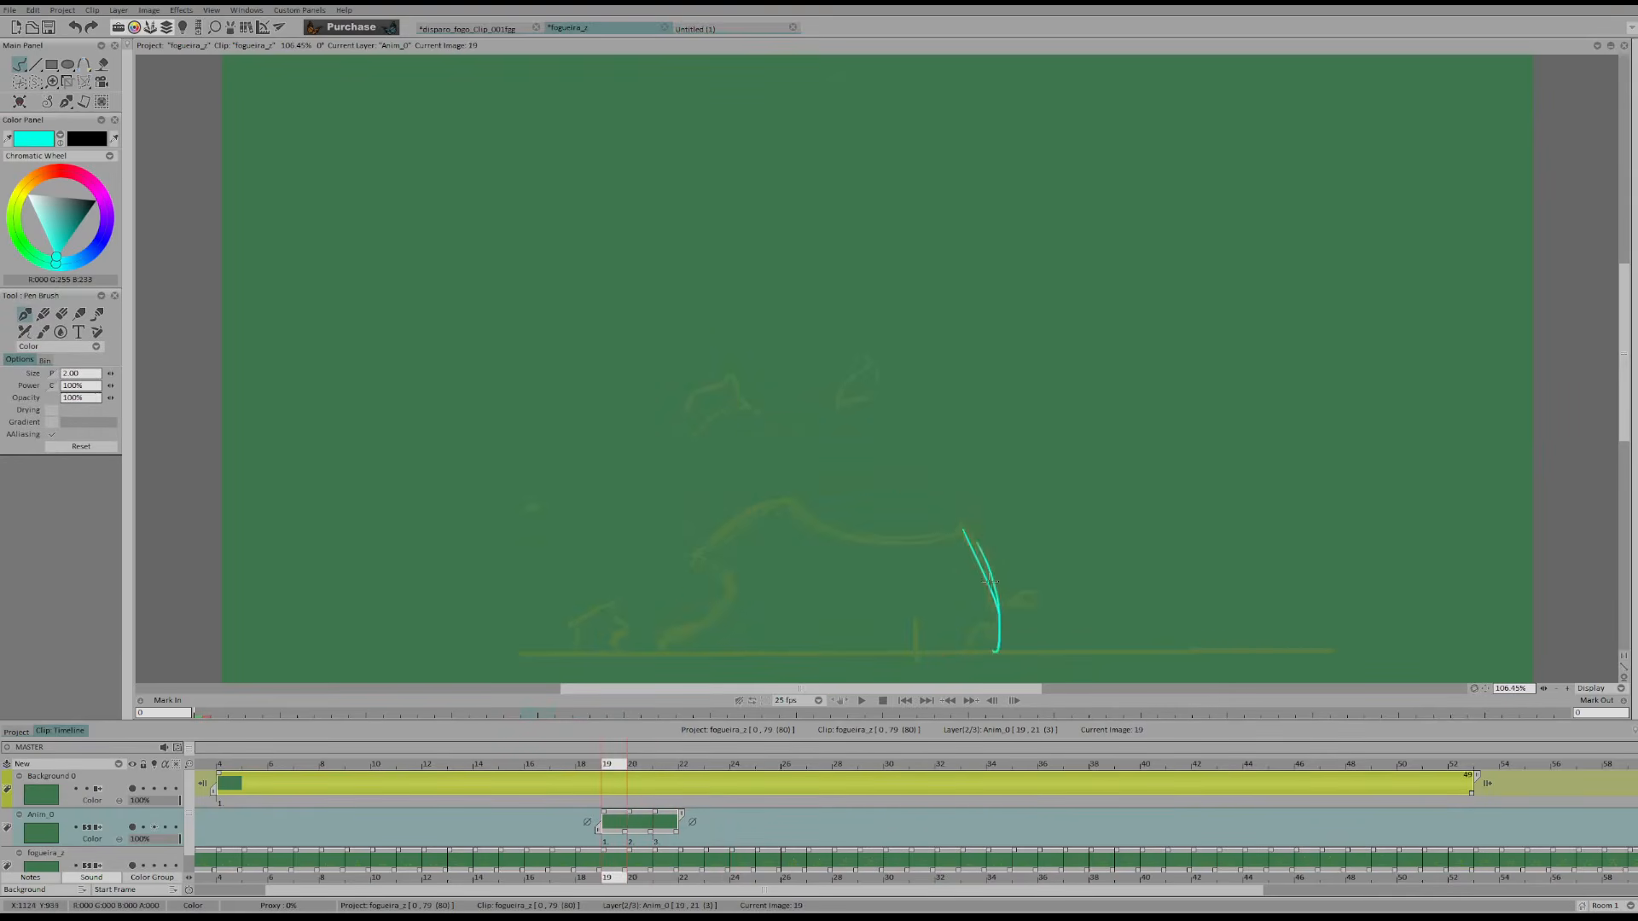
key(Right)
key(Left)
mouse_move(671, 631)
mouse_down()
mouse_move(715, 575)
mouse_move(685, 568)
mouse_move(771, 514)
mouse_up()
key(Right)
key(Left)
key(ctrl+z)
key(ctrl+z)
key(ctrl+z)
key(Right)
key(Left)
Draw the arched crest and the dip to its right on frame 19
key(ctrl+z)
drag(714, 592, 704, 580)
key(Right)
key(Left)
mouse_move(698, 584)
mouse_down()
mouse_move(828, 522)
mouse_move(802, 500)
mouse_up()
drag(827, 495, 846, 510)
drag(835, 503, 955, 537)
key(ctrl+z)
drag(834, 500, 914, 547)
key(e)
key(b)
drag(832, 501, 927, 545)
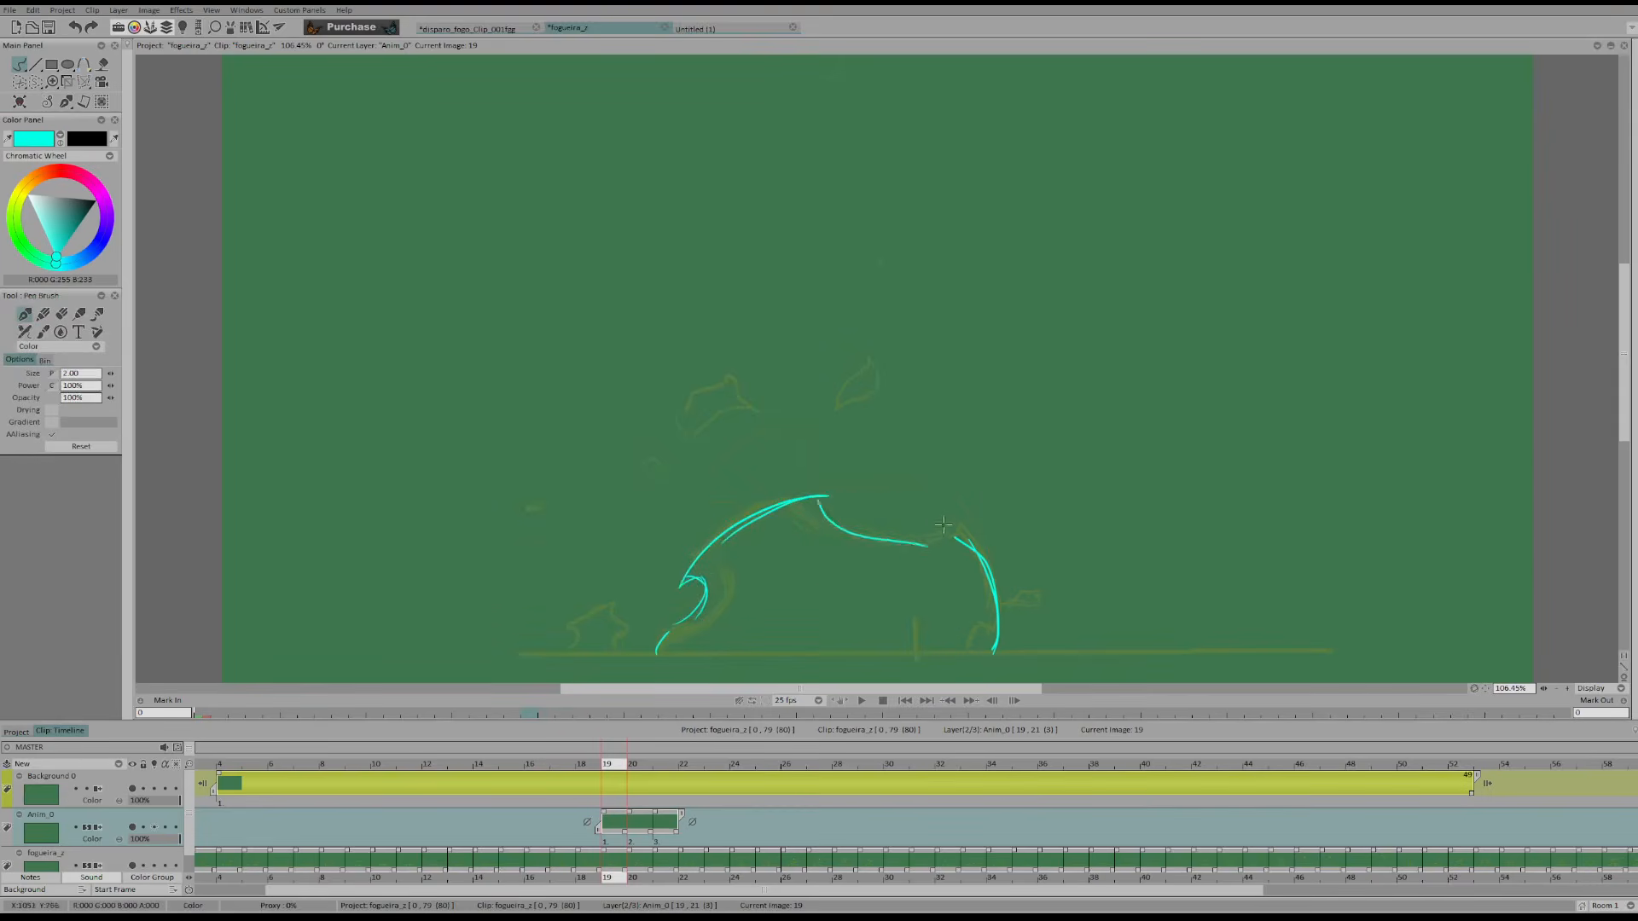
Flip through frames 19 to 21 and retouch the start of the dip on frame 19
key(Right)
key(Right)
key(Left)
Extend the crest on frame 20 to the right and redraw the dip beside it
key(Left)
key(Left)
key(Right)
key(e)
key(b)
mouse_move(814, 499)
mouse_down()
mouse_move(917, 537)
mouse_move(885, 540)
mouse_up()
key(Right)
key(e)
key(b)
mouse_move(775, 426)
mouse_down()
mouse_move(833, 416)
mouse_move(880, 481)
mouse_move(927, 475)
mouse_up()
drag(824, 435, 921, 479)
key(ctrl+z)
key(ctrl+z)
key(ctrl+z)
mouse_move(830, 432)
mouse_down()
mouse_move(887, 490)
mouse_move(910, 486)
mouse_up()
key(Right)
Compare the left curl across the neighbouring frames and clean up the line at its base
key(Left)
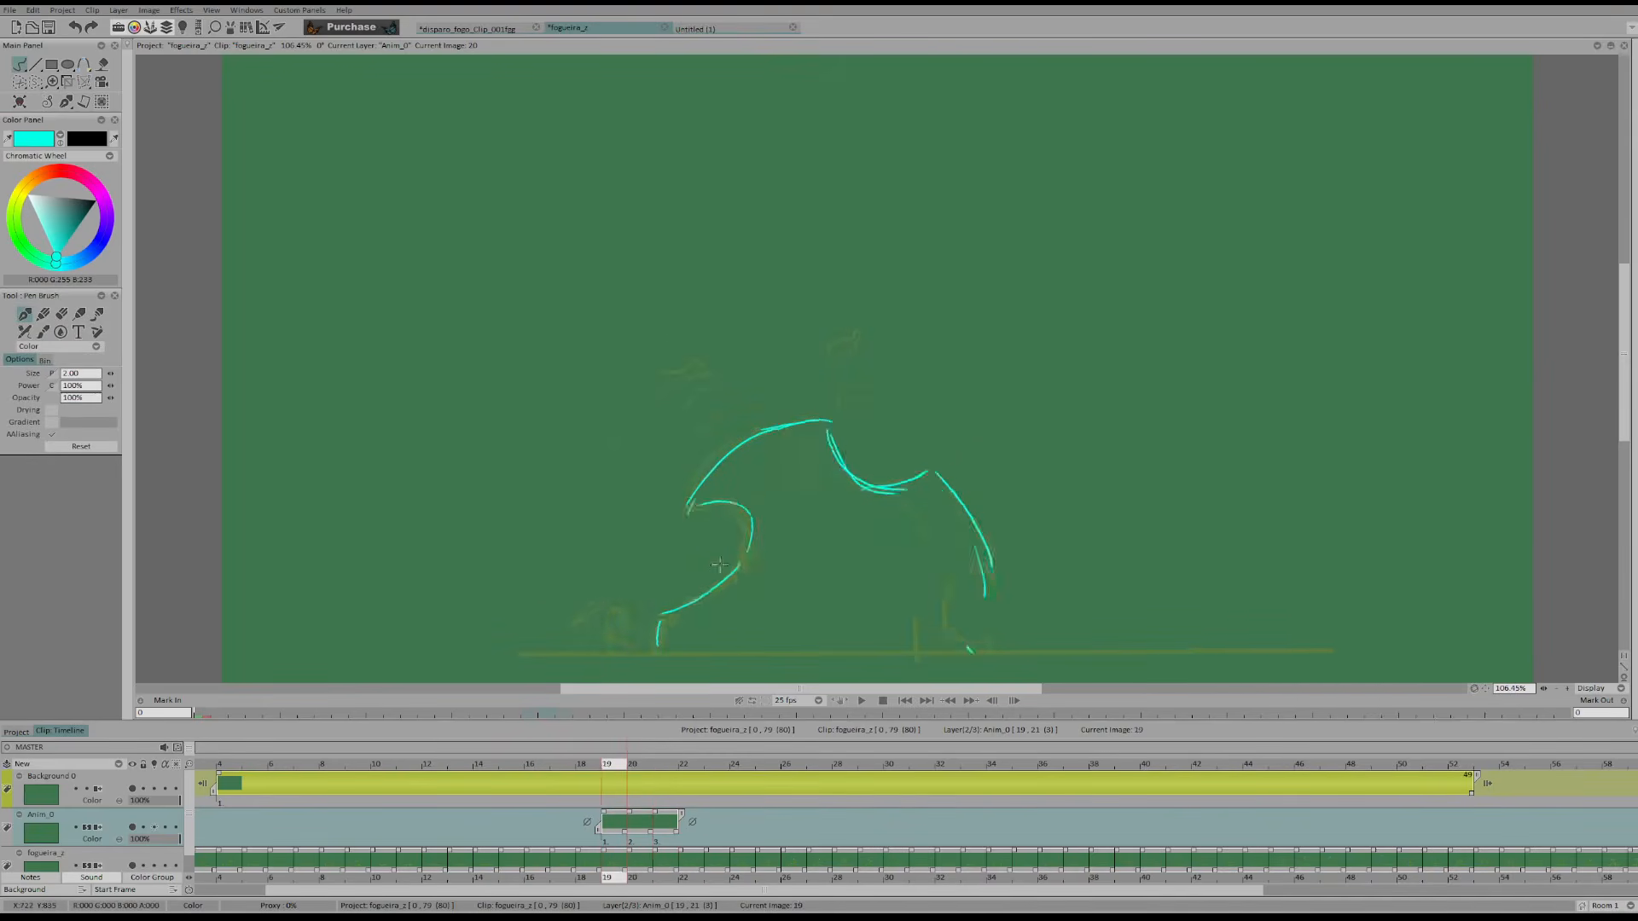
Erase the left curl on frame 20 and redraw it smaller and tighter
key(e)
key(b)
drag(669, 616, 709, 591)
key(e)
key(b)
drag(699, 525, 731, 574)
key(e)
mouse_move(735, 491)
mouse_down()
mouse_move(700, 547)
mouse_move(691, 508)
mouse_move(687, 534)
mouse_move(727, 531)
mouse_move(724, 587)
mouse_up()
key(b)
key(Left)
key(Right)
key(Right)
key(e)
drag(701, 625, 664, 616)
key(b)
Flip through frames 19 to 21 and start new drawings on frames 23 and 24 of the Anim_0 layer
key(Right)
key(Right)
key(Right)
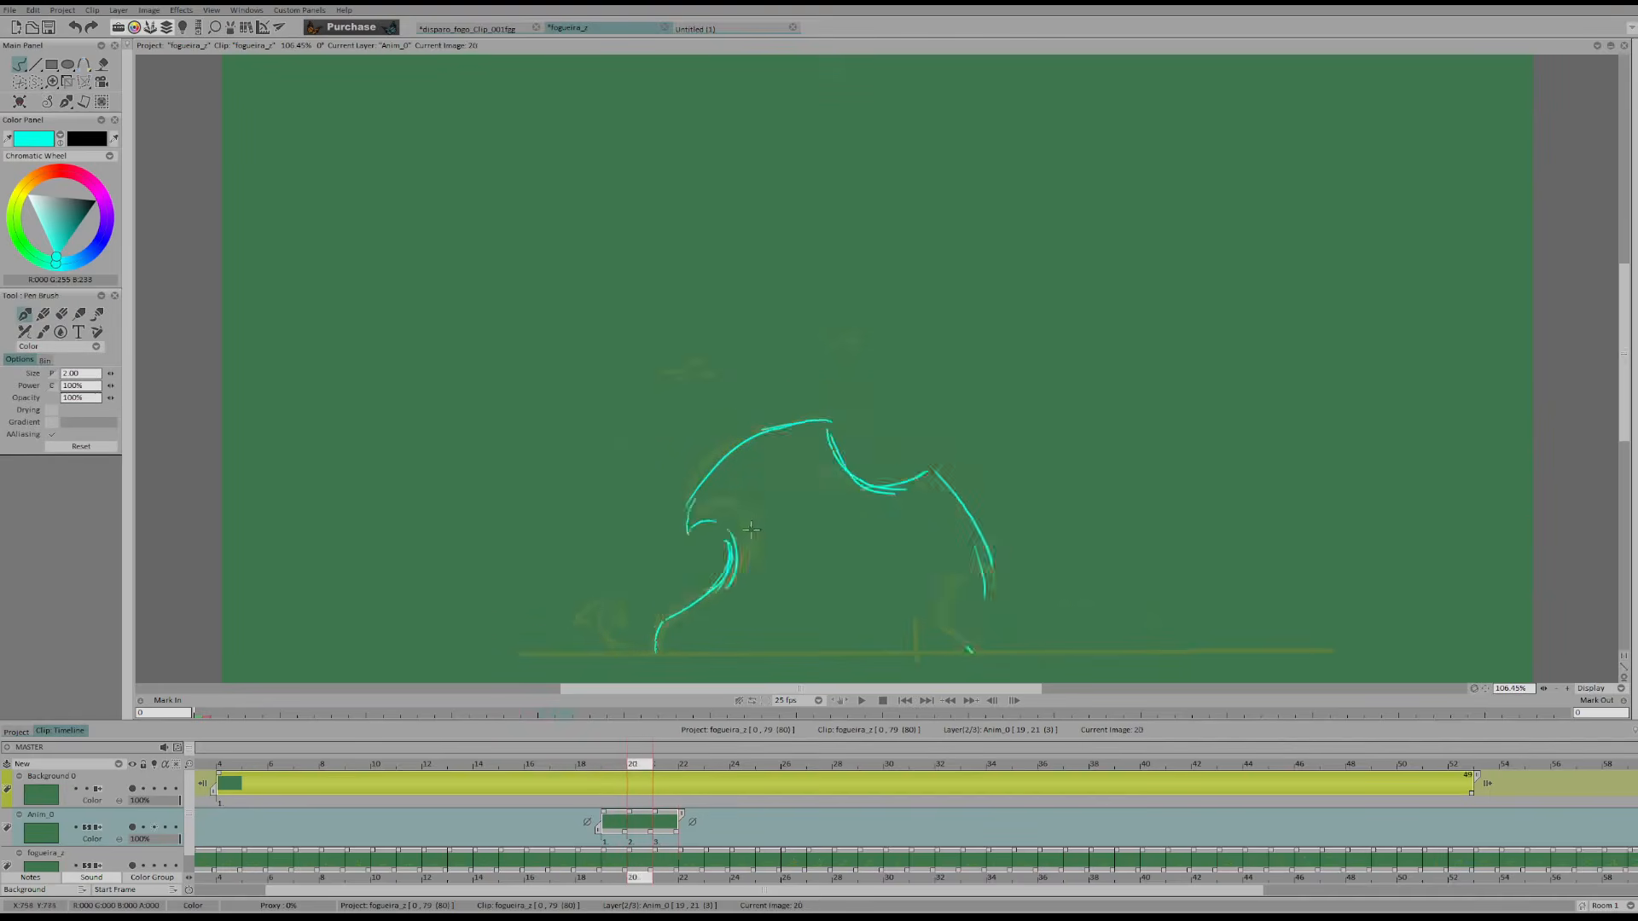
key(Left)
key(Left)
key(Left)
key(Right)
key(Right)
click(673, 615)
key(Right)
key(Left)
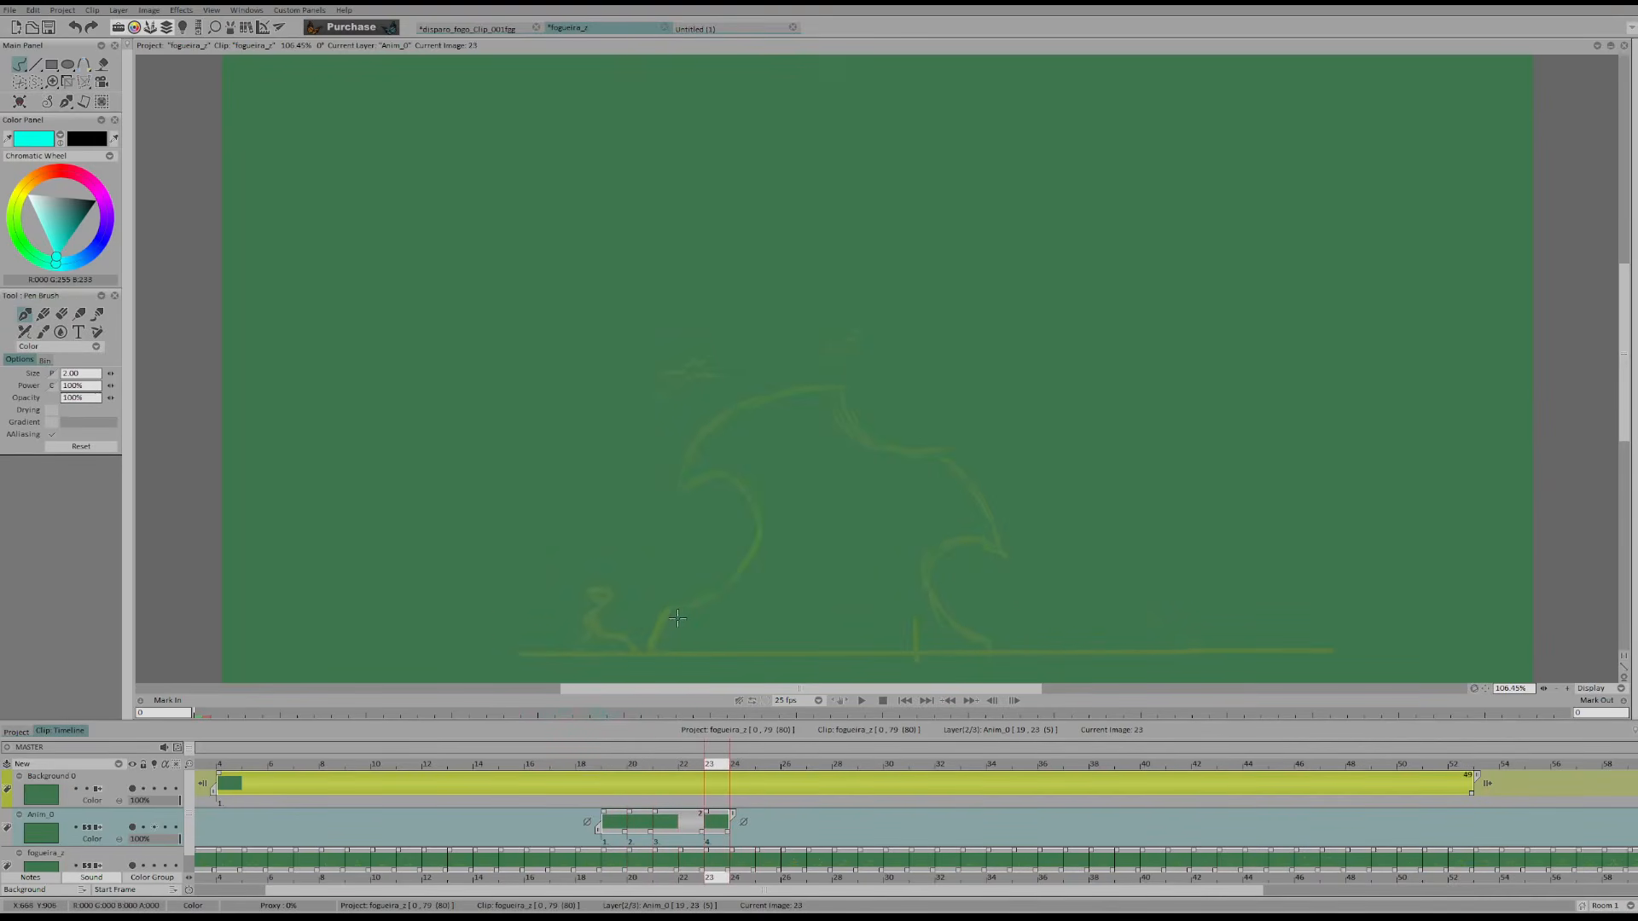
key(Left)
key(Left)
drag(683, 765, 743, 771)
click(697, 658)
Draw the left side of the flame on frame 23, from the ground up through the inside of the left curl
key(Left)
key(Left)
key(Left)
key(Right)
key(Right)
drag(648, 654, 691, 589)
key(Left)
key(Left)
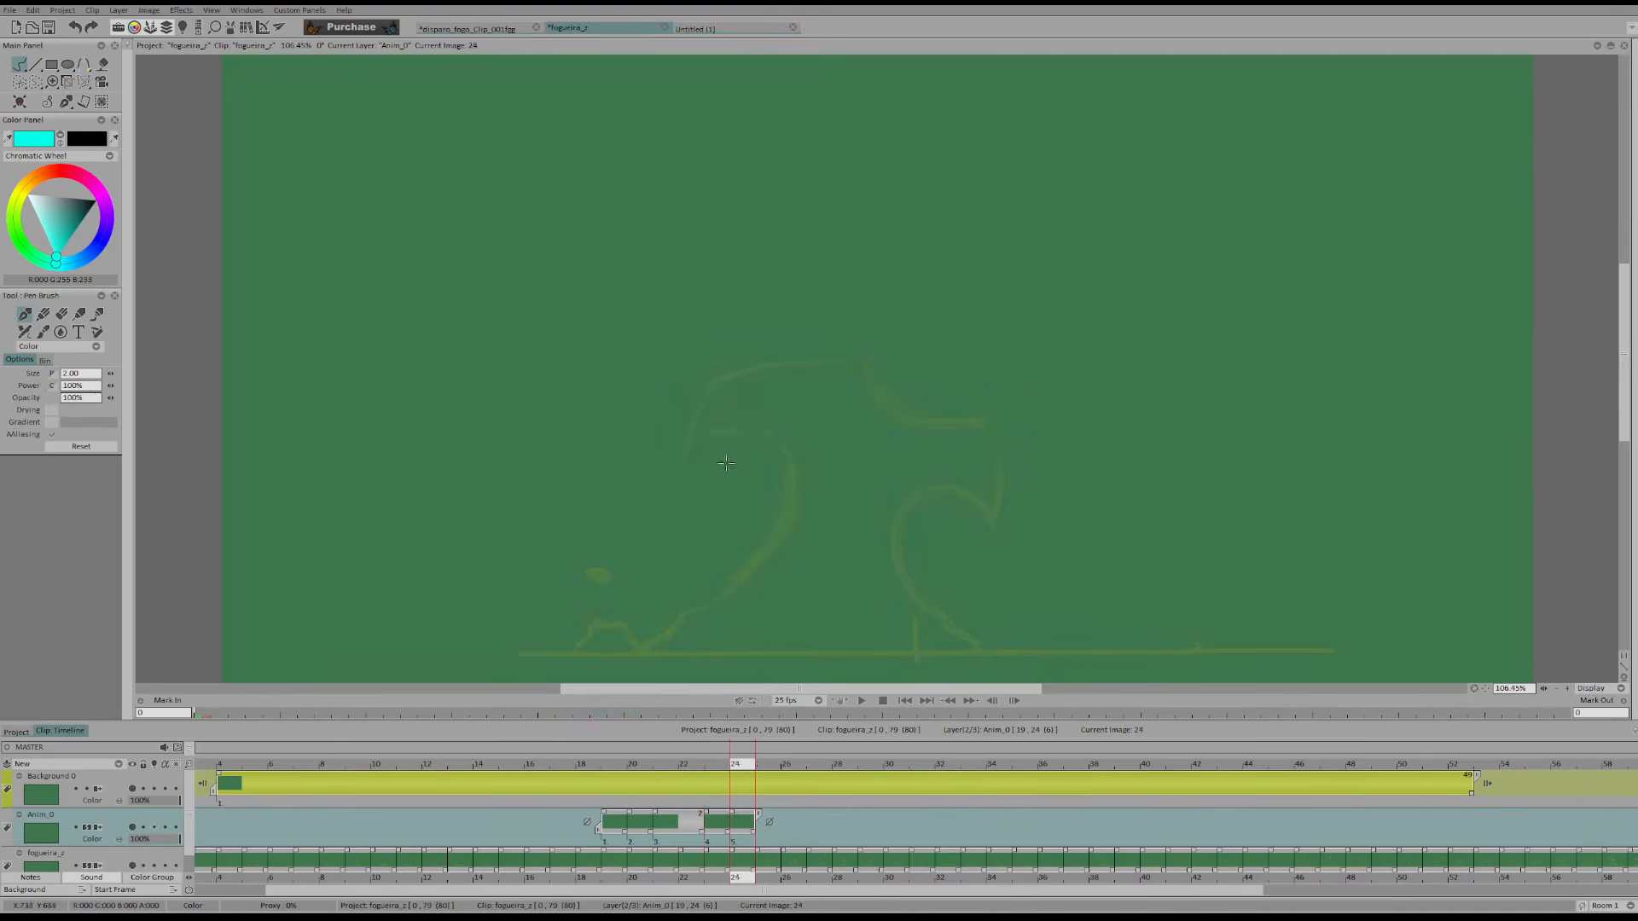
key(Right)
key(Right)
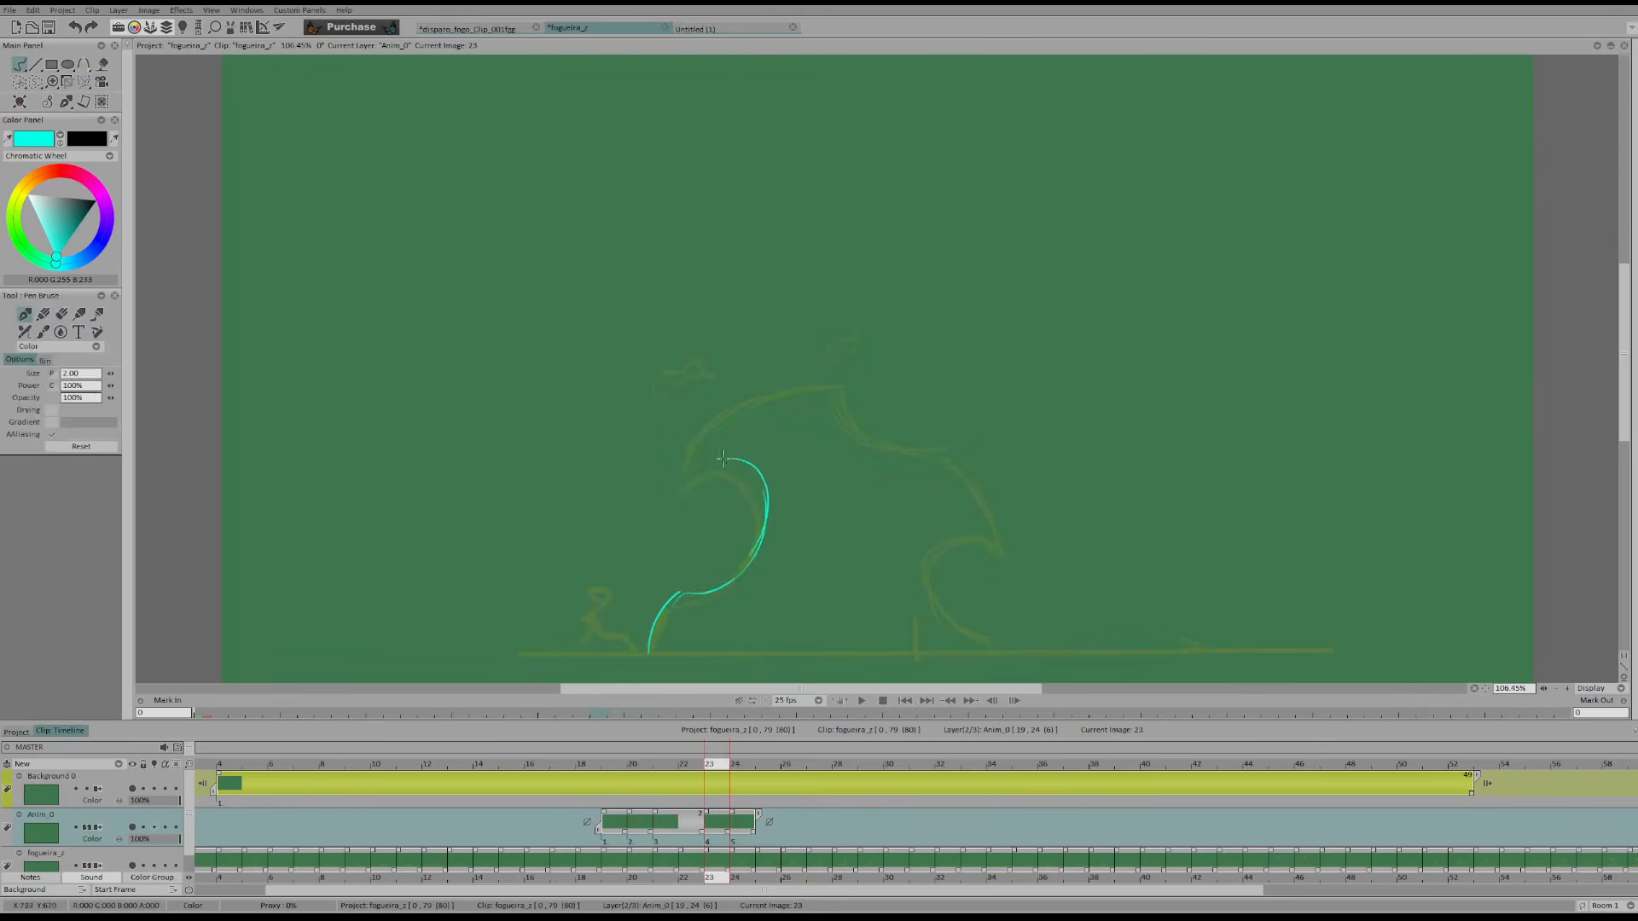
Finish the left curl's tip on frame 23 and draw its outer edge up toward the crest, checking against the earlier frames
key(Left)
key(Left)
key(Left)
key(Right)
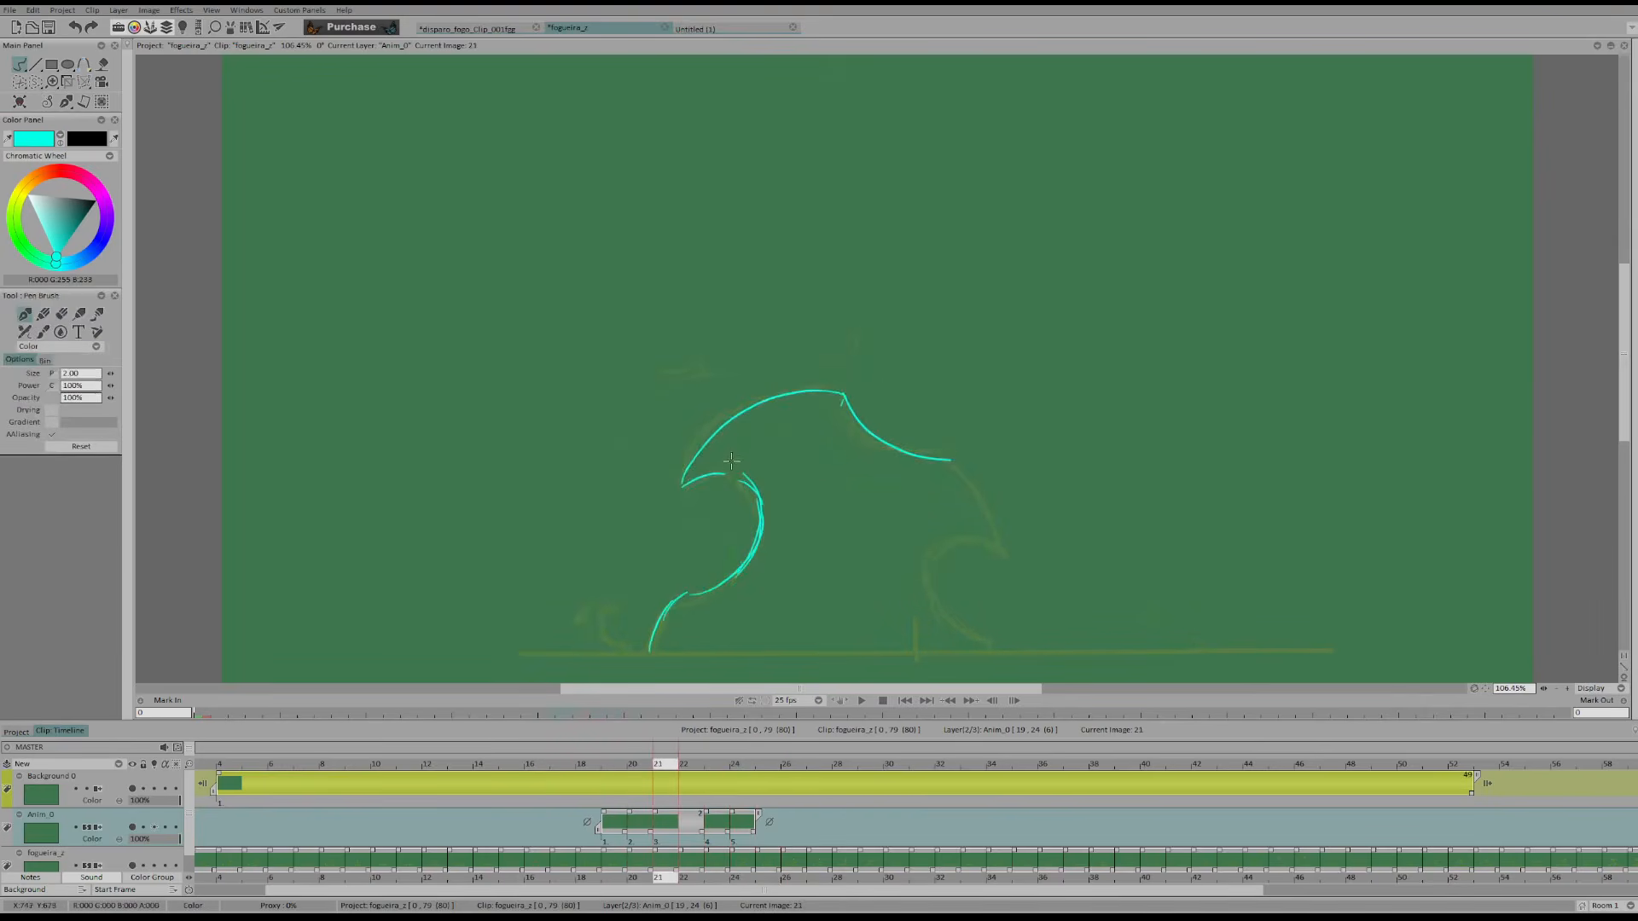
key(Right)
key(Right)
mouse_move(769, 503)
mouse_down()
mouse_move(690, 465)
mouse_move(739, 403)
mouse_move(792, 382)
mouse_up()
key(Left)
key(Left)
key(Left)
key(Right)
key(Right)
key(Right)
Redraw the crest line on frame 23 and add the dip descending beside it
key(e)
key(b)
mouse_move(715, 422)
mouse_down()
mouse_move(698, 442)
mouse_move(772, 379)
mouse_move(838, 376)
mouse_up()
key(ctrl+z)
mouse_move(724, 415)
mouse_down()
mouse_move(862, 367)
mouse_move(923, 426)
mouse_up()
key(Left)
key(Left)
key(Left)
key(Right)
key(Right)
key(Right)
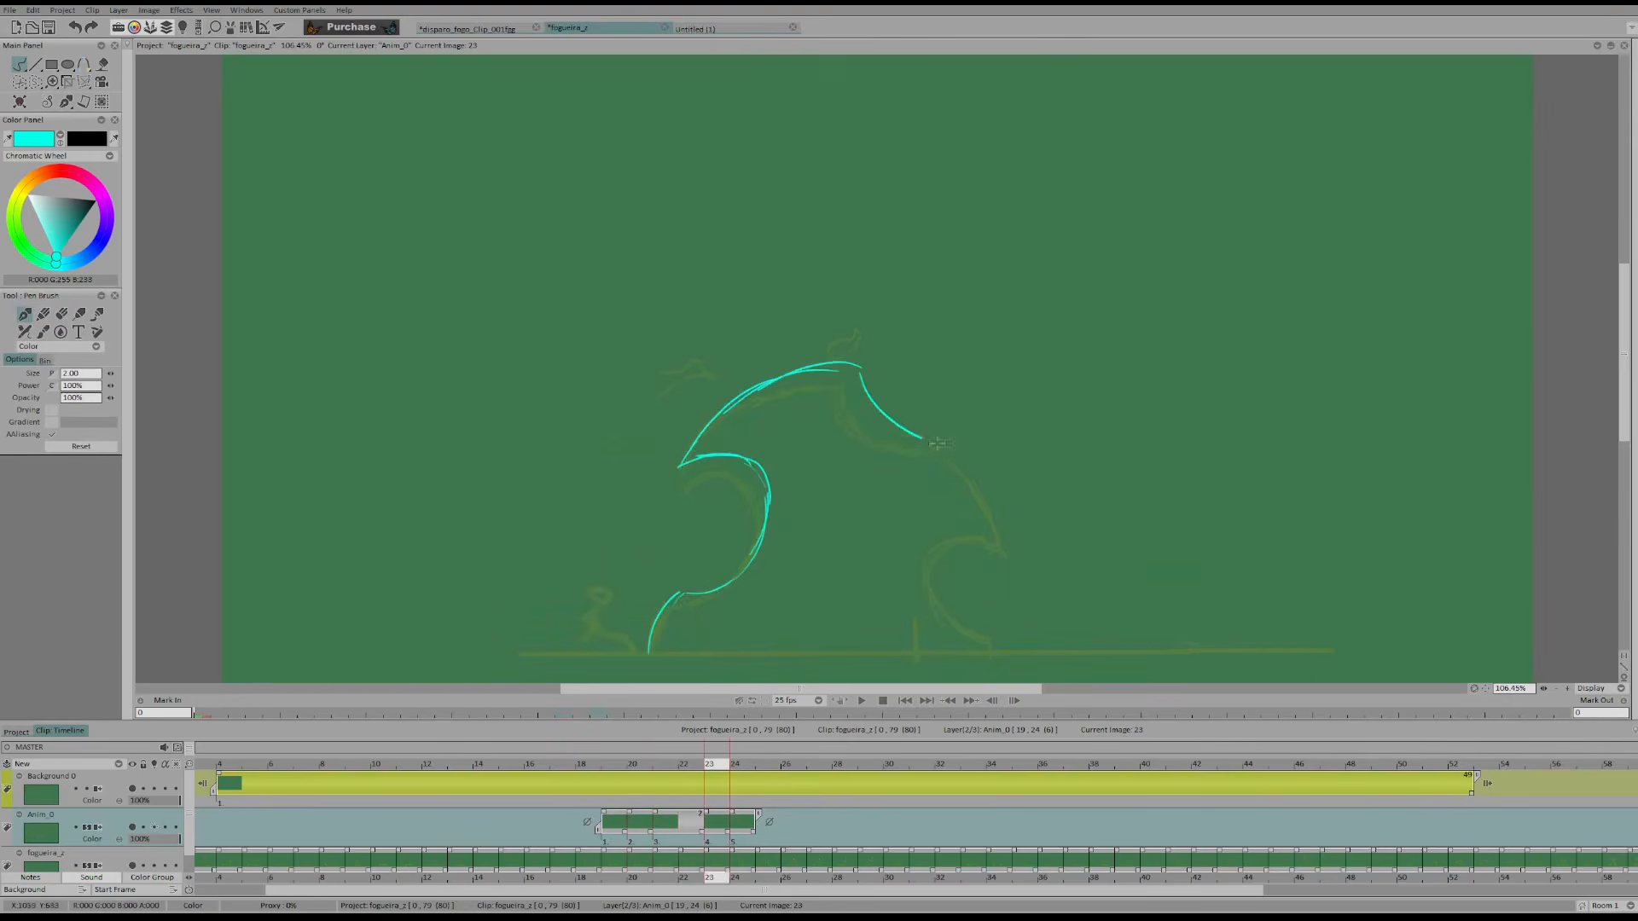
Erase the end of the dip on frame 21 and redraw it with a small bump running into the flame's right edge
key(Left)
key(Left)
key(Left)
key(Right)
key(Right)
key(Right)
key(Left)
key(Left)
key(Left)
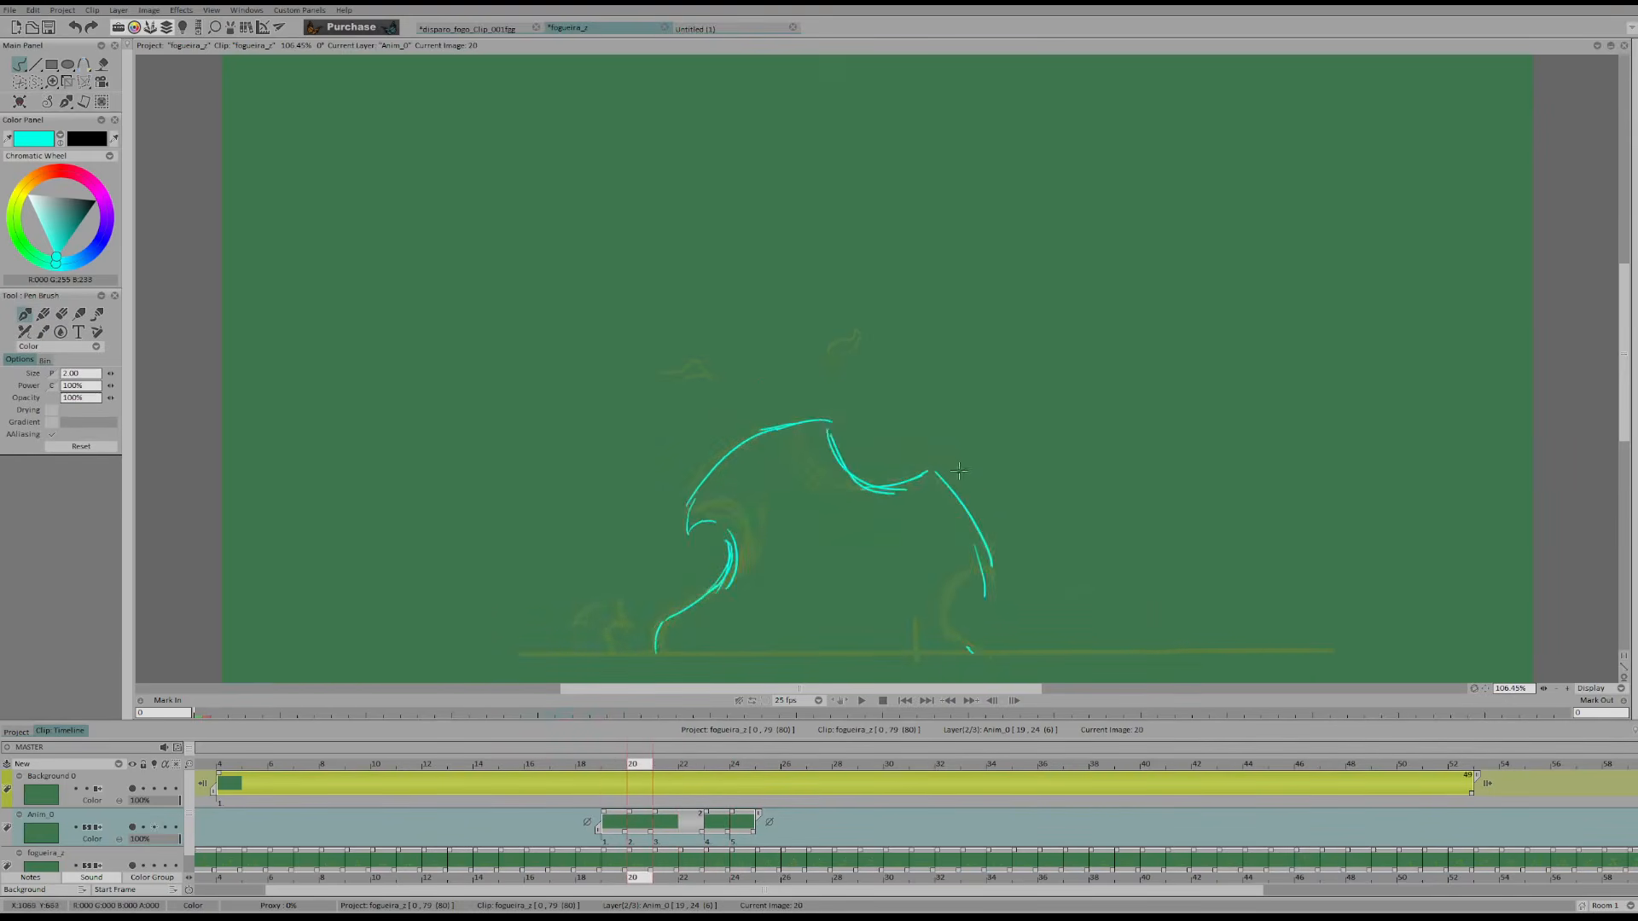
key(Right)
key(ctrl+z)
key(e)
drag(952, 462, 915, 457)
drag(904, 452, 945, 448)
key(ctrl+z)
key(ctrl+z)
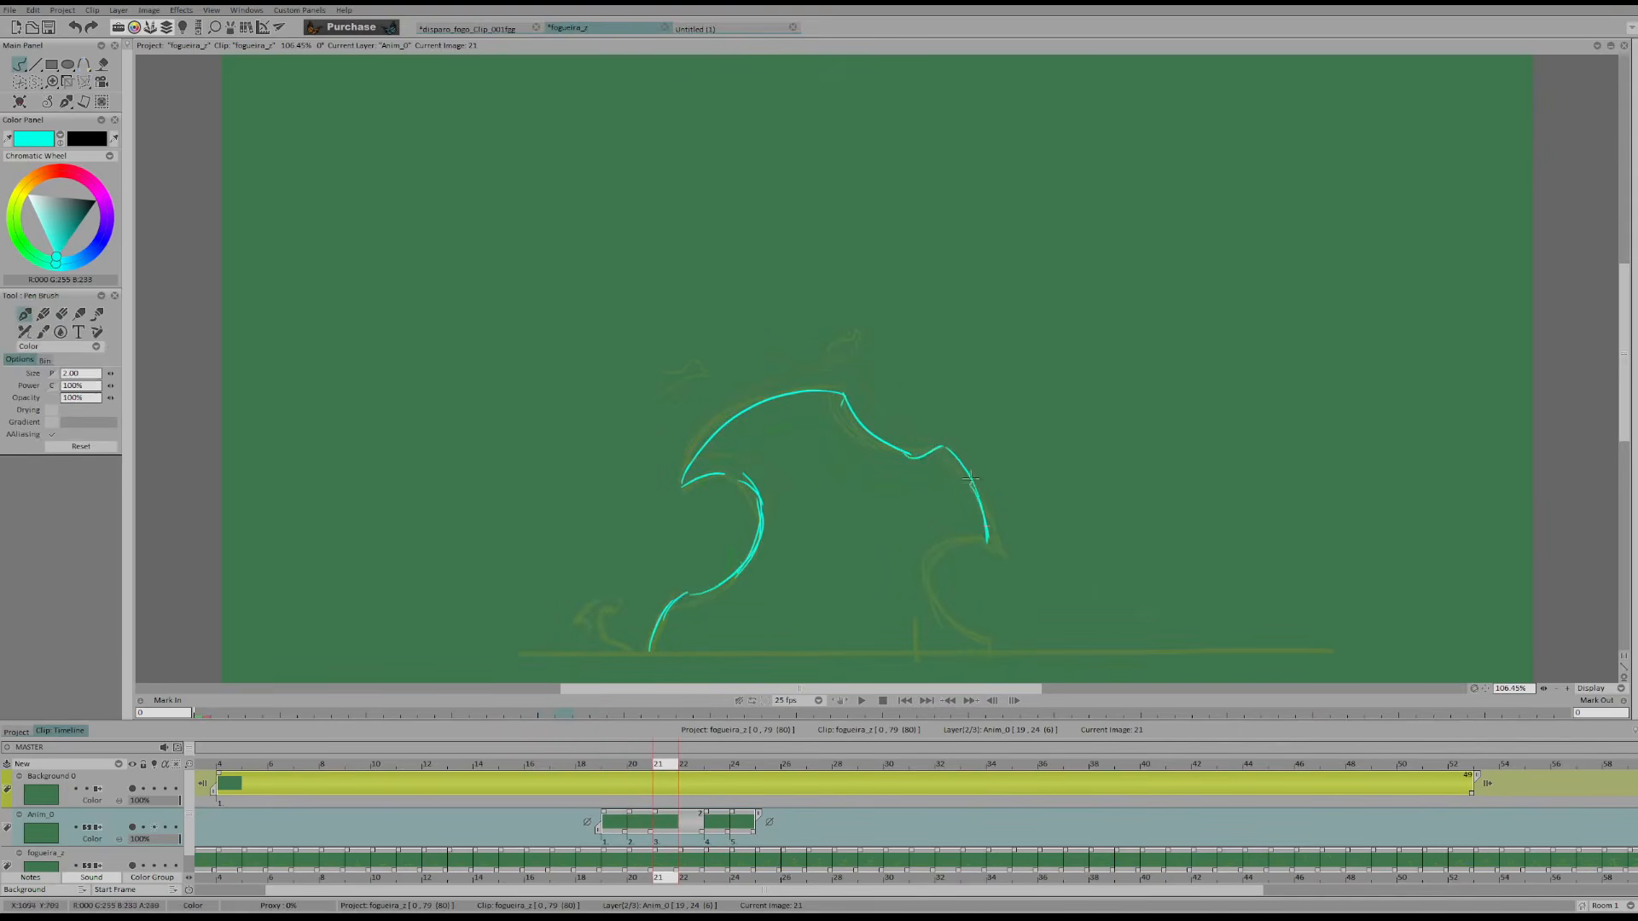
Reinforce the right edge on frame 21 and draw the right curl from its tip to the ground, using frame 20 as reference
key(Left)
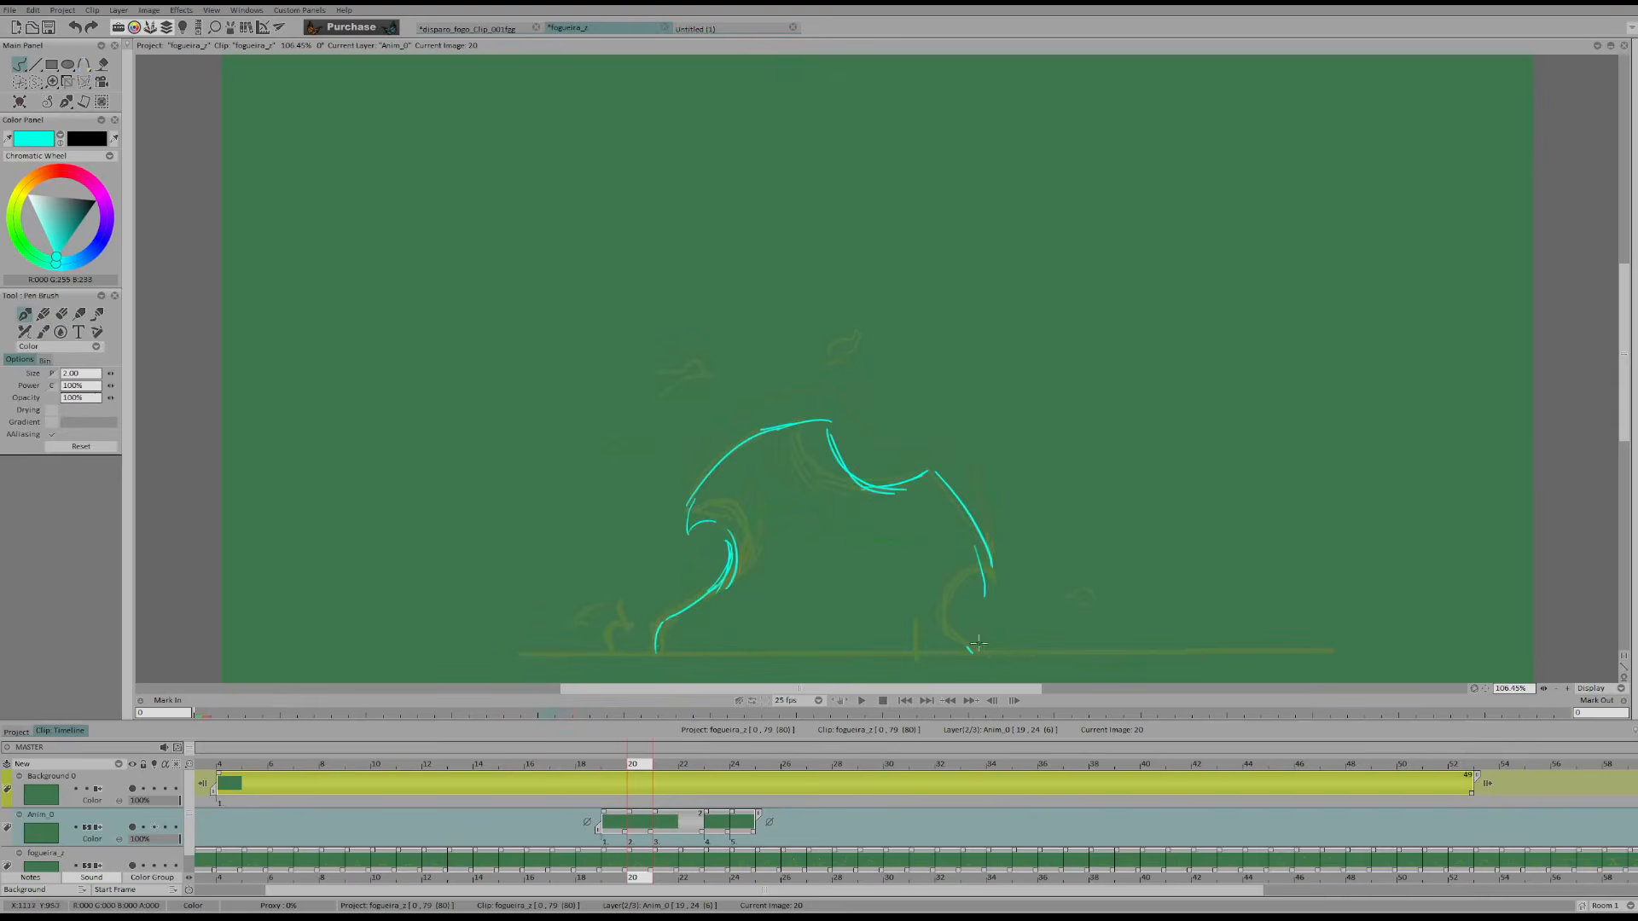
key(Right)
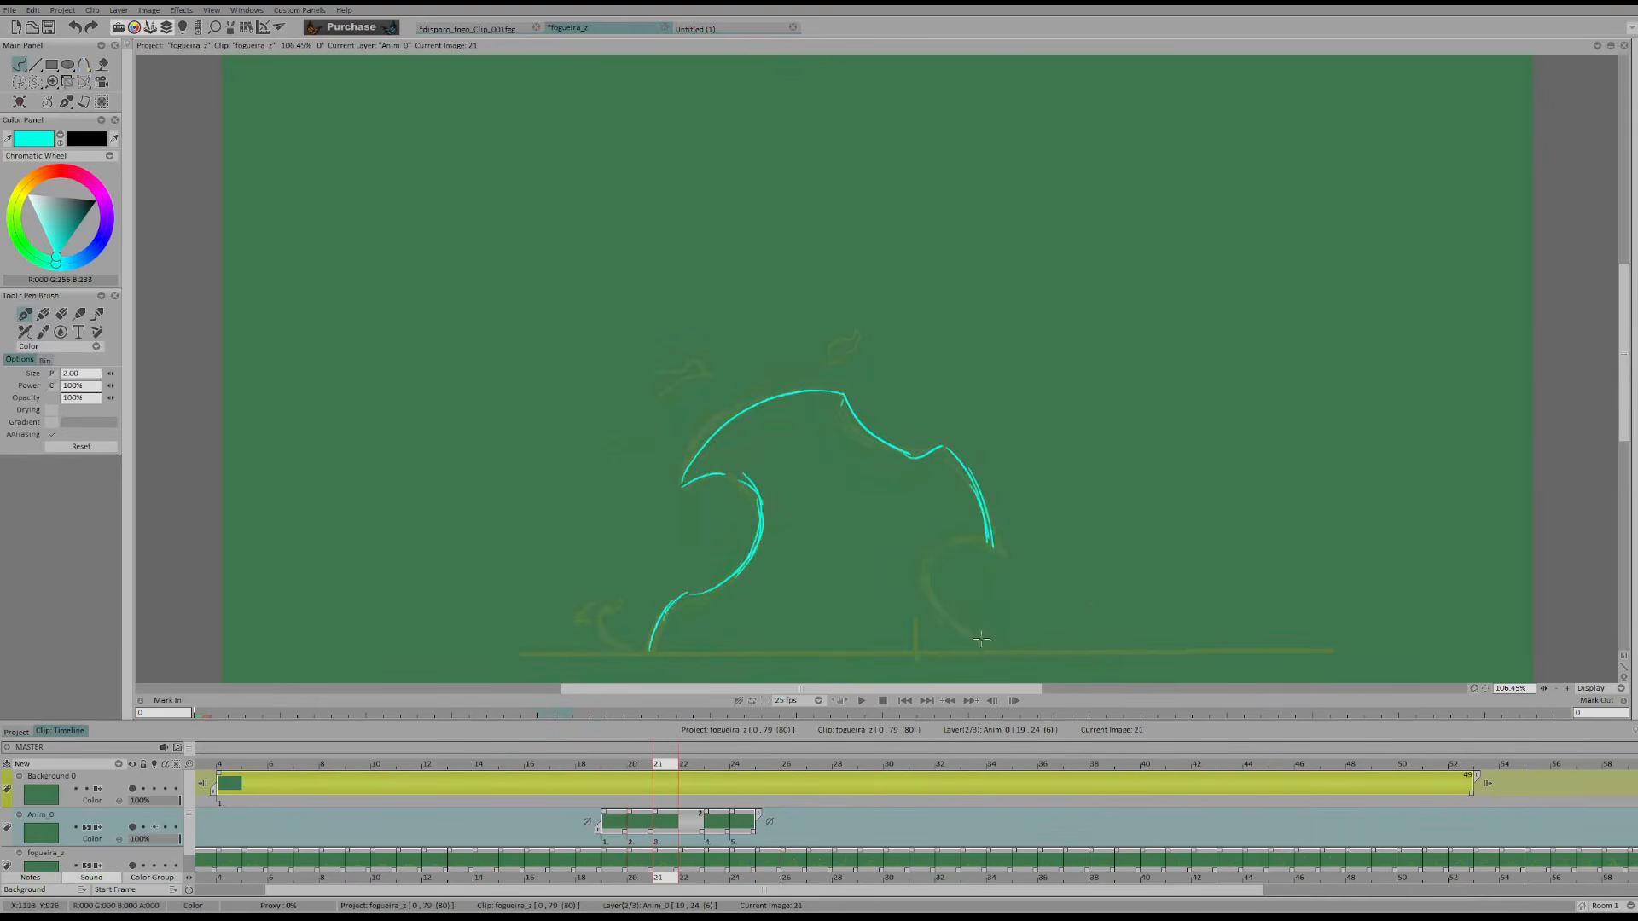
key(ctrl+z)
mouse_move(985, 648)
mouse_down()
mouse_move(983, 552)
mouse_move(943, 606)
mouse_move(989, 546)
mouse_up()
key(e)
key(b)
Clean up the end of the dip on frame 23 and draw the bump and the right edge down to the curl's tip
key(Right)
key(Right)
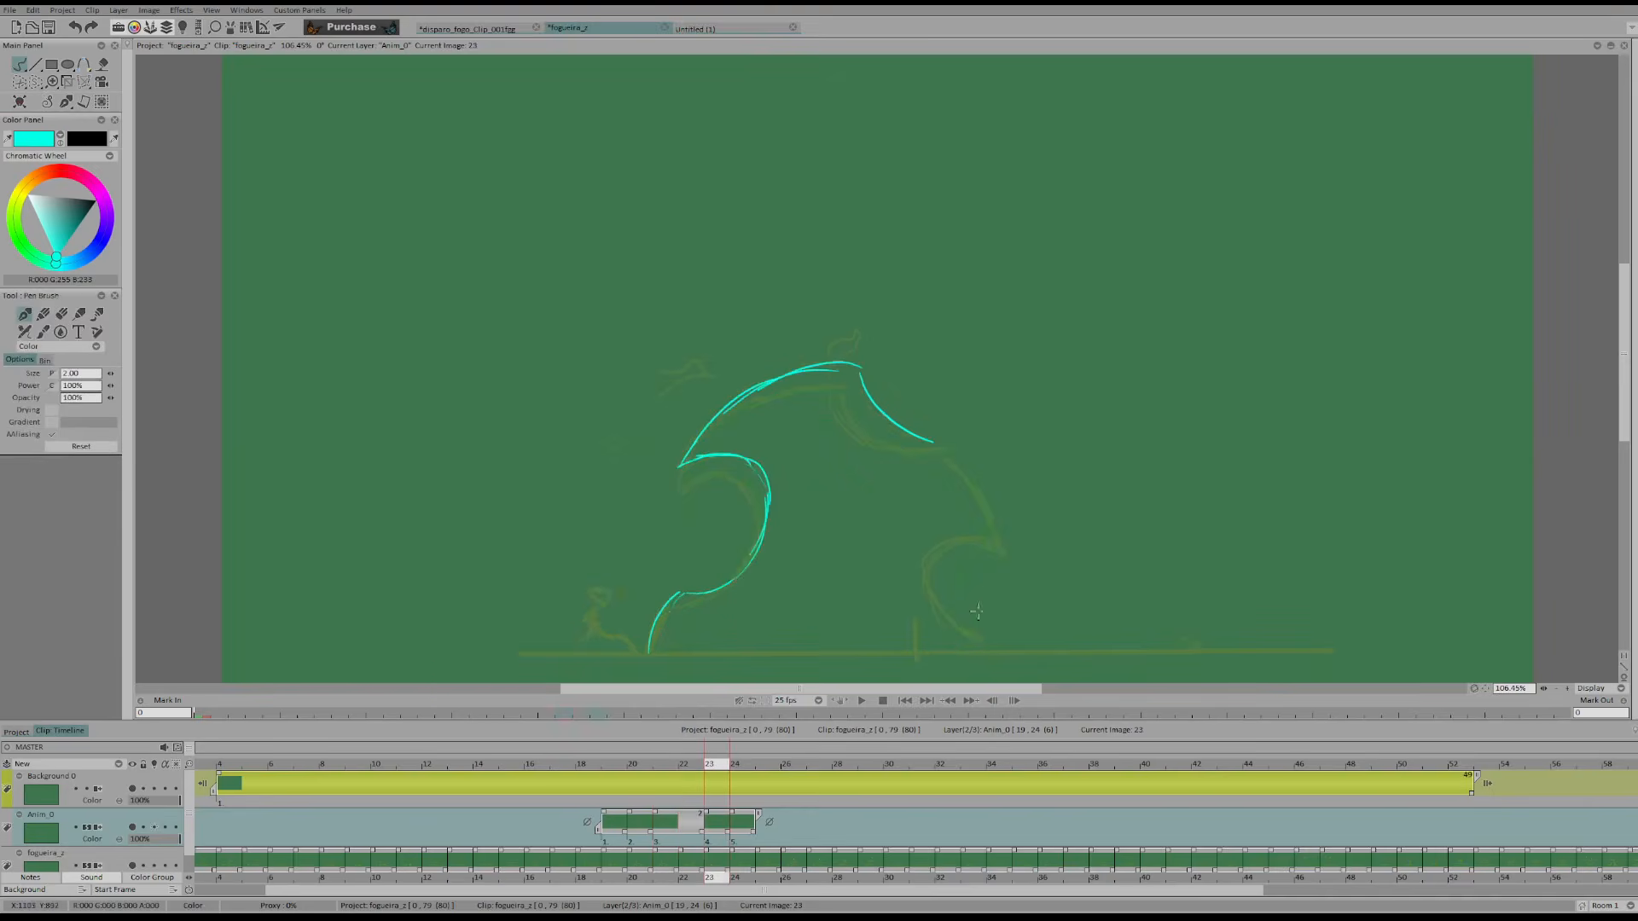
key(Right)
key(Left)
key(Left)
key(Left)
key(Right)
key(Right)
key(e)
drag(936, 442, 928, 440)
key(b)
mouse_move(921, 438)
mouse_down()
mouse_move(969, 454)
mouse_move(997, 521)
mouse_up()
Compare the right side across the neighbouring frames and draw the right curl on frame 23
key(Right)
key(Right)
key(Left)
key(Left)
key(Left)
key(Left)
key(Right)
key(Right)
key(Left)
key(Left)
key(Left)
Flip around frame 23 to check the motion and tidy the right curl's line down to the ground
key(Right)
key(Right)
key(Right)
drag(998, 534, 987, 528)
key(Right)
key(Right)
key(Left)
key(Left)
key(Left)
key(Left)
key(Right)
key(Right)
key(e)
key(b)
key(Right)
key(Left)
key(Left)
key(Left)
Sketch the left base, the inside of the left curl and the outer edge up to the crest on frame 24
key(Right)
key(Right)
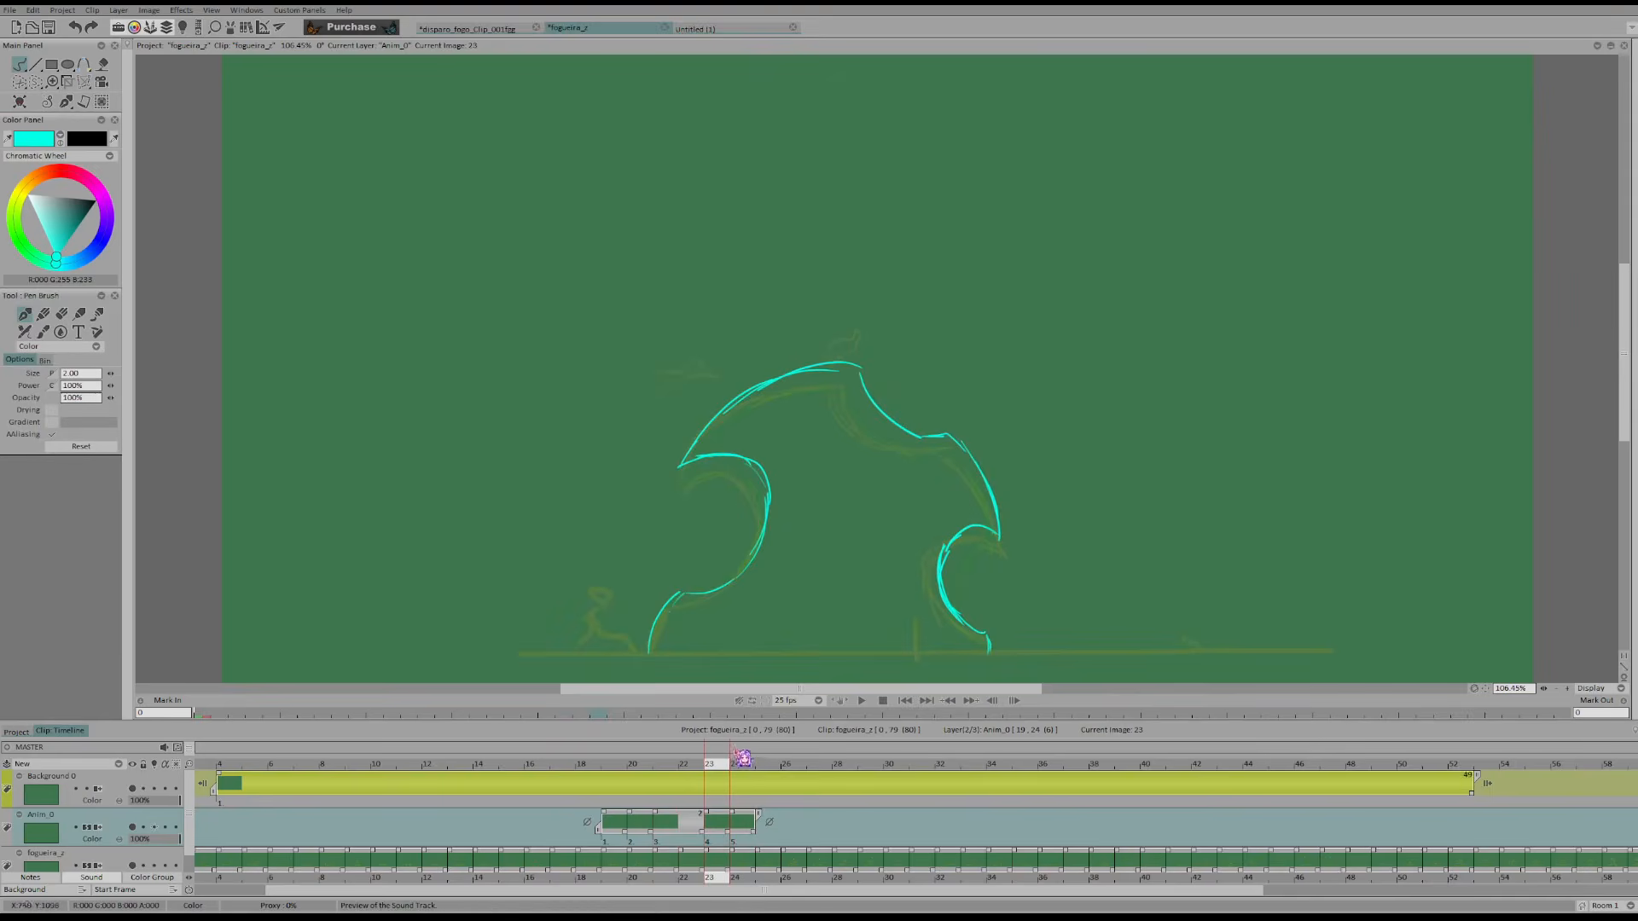
click(742, 758)
drag(646, 648, 695, 574)
key(ctrl+z)
mouse_move(640, 653)
mouse_down()
mouse_move(798, 509)
mouse_move(782, 469)
mouse_move(743, 473)
mouse_move(788, 375)
mouse_move(726, 381)
mouse_move(882, 354)
mouse_up()
key(Left)
key(Left)
key(Right)
key(Right)
key(ctrl+z)
key(Left)
key(Left)
Redraw the crest on frame 24 slightly higher and add the dip and the right edge down to the curl's tip
key(Right)
key(Right)
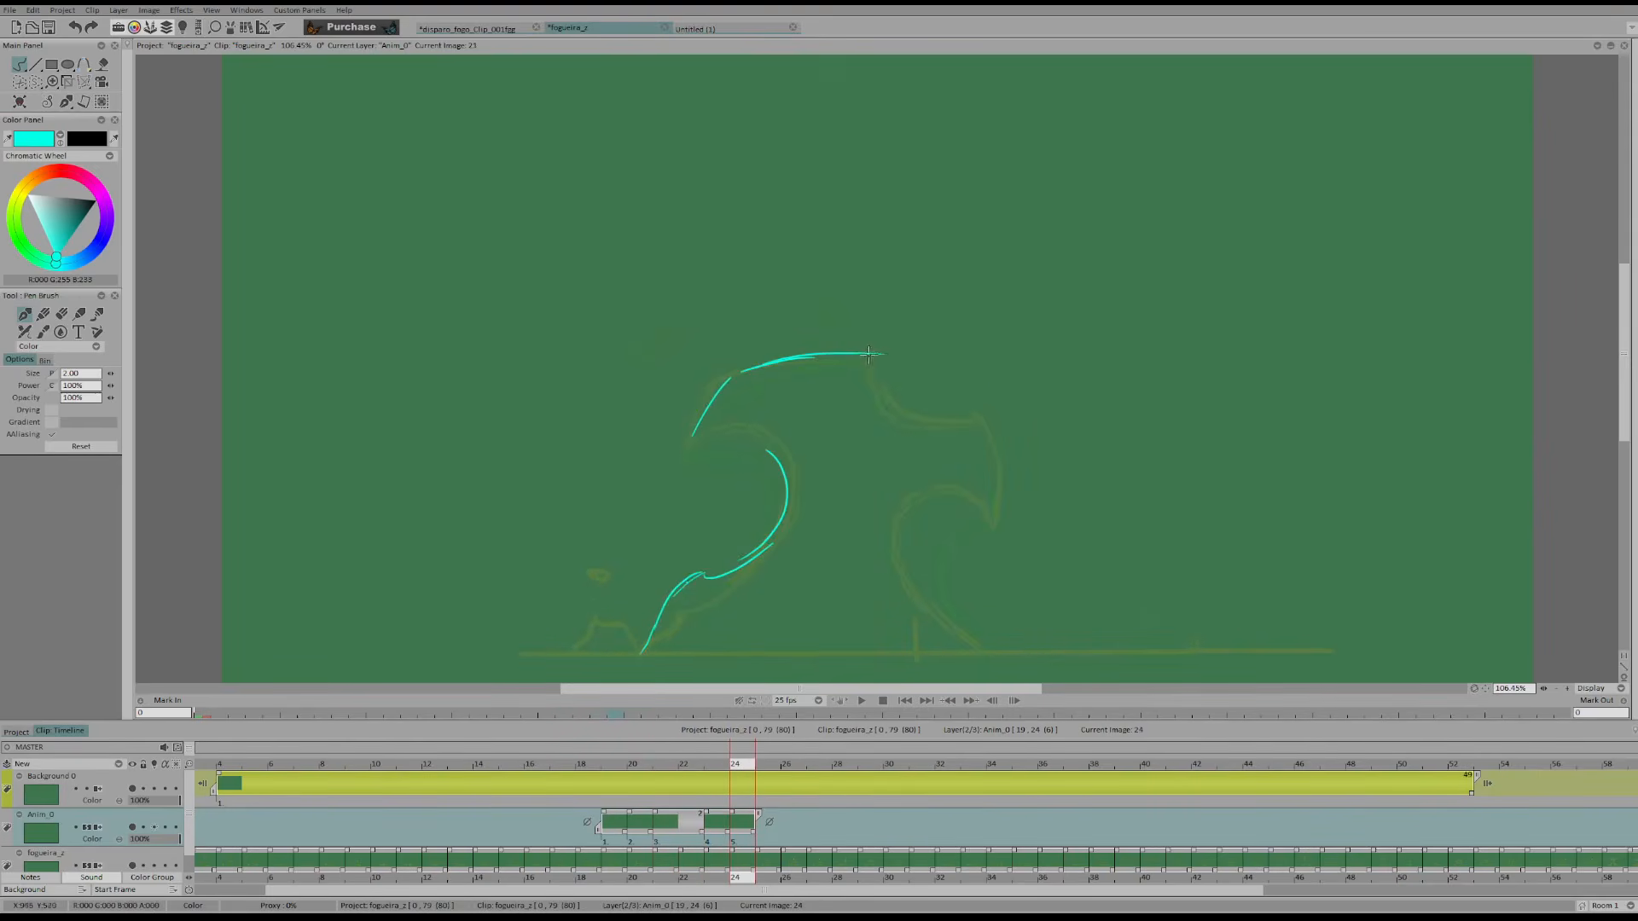
key(ctrl+z)
mouse_move(765, 364)
mouse_down()
mouse_move(889, 348)
mouse_move(957, 418)
mouse_up()
key(ctrl+z)
mouse_move(886, 359)
mouse_down()
mouse_move(981, 425)
mouse_move(991, 529)
mouse_up()
key(Left)
key(Left)
key(Right)
key(Right)
key(ctrl+z)
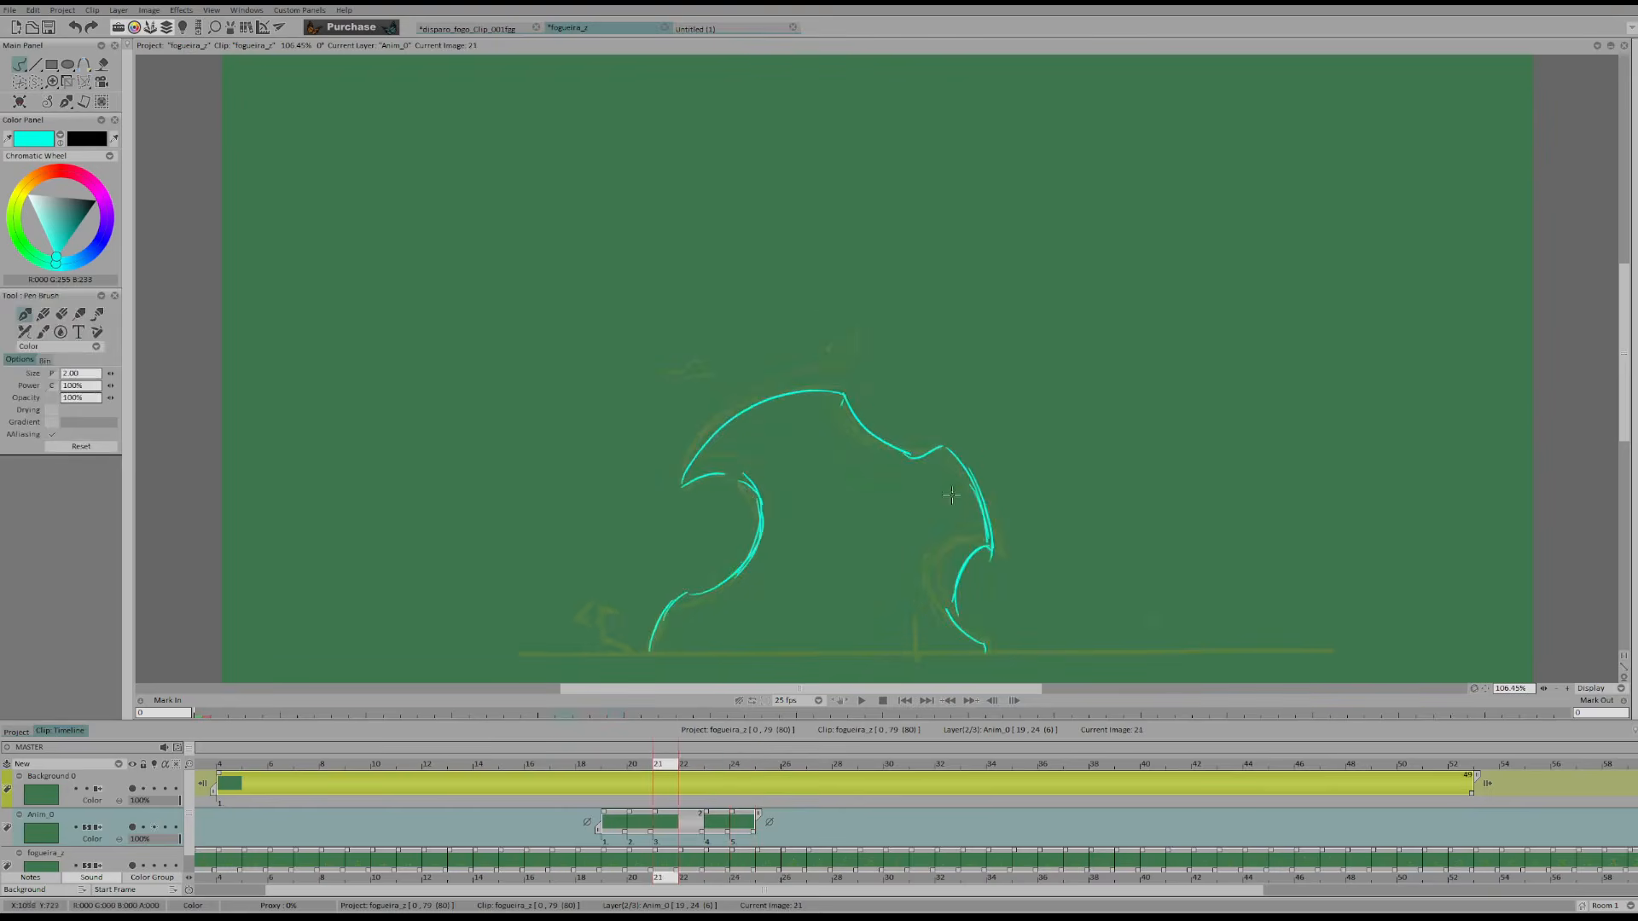
Draw the right curl on frame 24 from its tip down toward the ground and compare it with the earlier frames
key(ctrl+z)
drag(947, 499, 965, 633)
drag(916, 561, 964, 620)
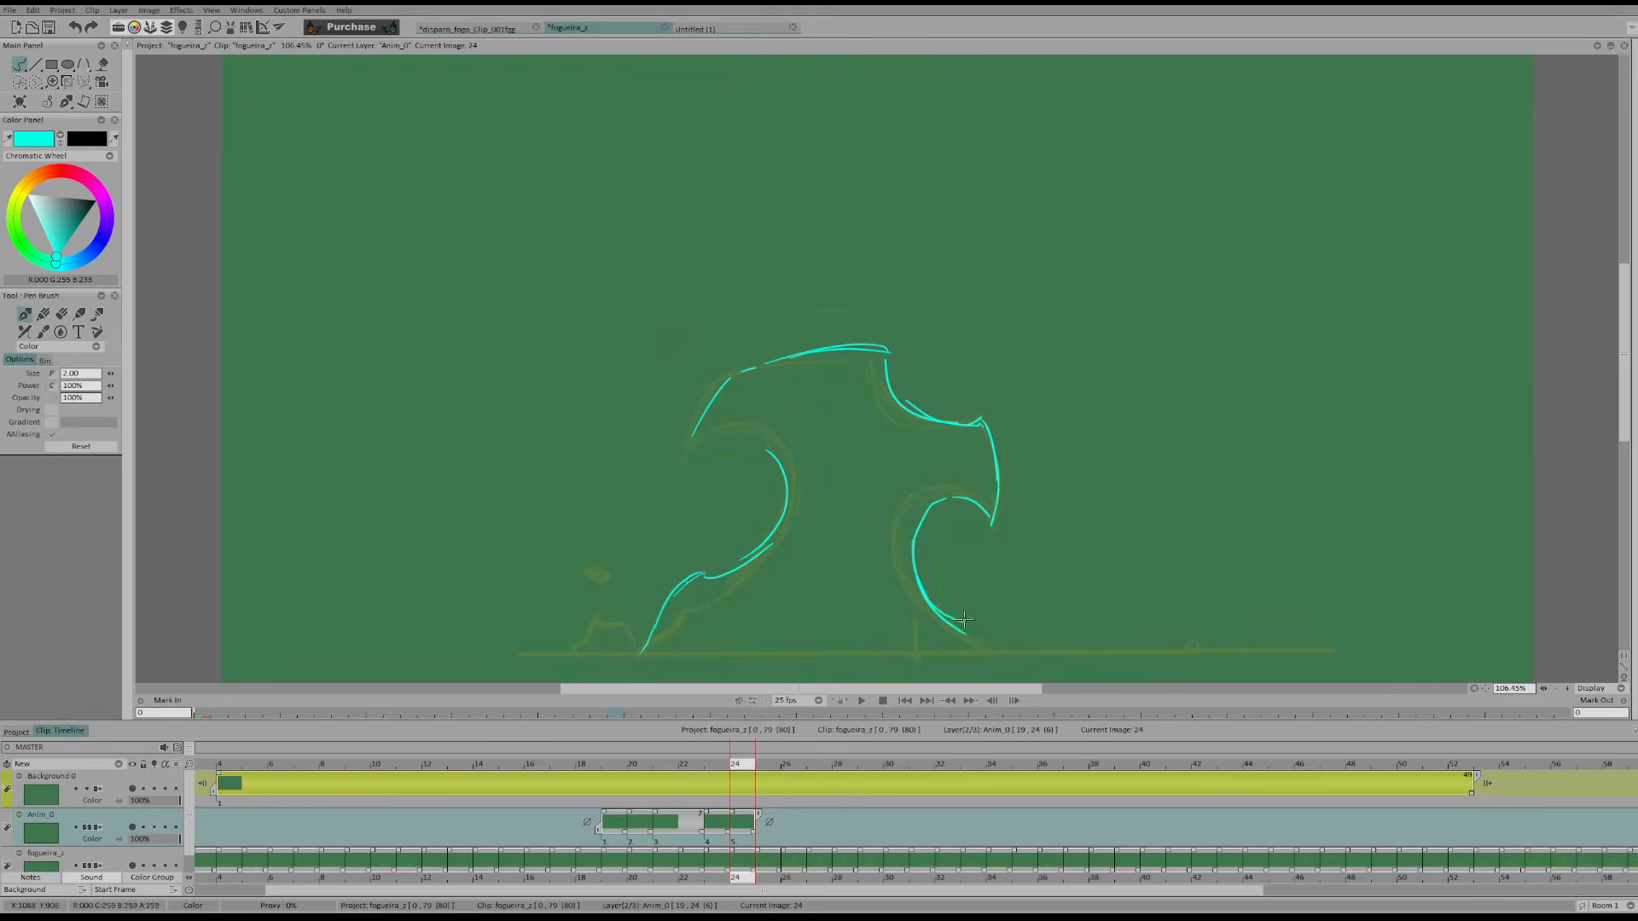
key(Left)
key(Left)
key(Left)
key(Right)
key(Right)
key(Right)
Complete the top of the left curl on frame 24 out to its tip and check it against the previous frames
mouse_move(773, 510)
mouse_down()
mouse_move(722, 432)
mouse_move(759, 462)
mouse_move(777, 446)
mouse_move(684, 435)
mouse_up()
key(Left)
key(Left)
key(Left)
key(Right)
key(Right)
key(Right)
Start a new drawing on frame 26 of the Anim_0 layer and flip back through the finished frames
key(Right)
key(Right)
click(736, 513)
key(Left)
key(Left)
Draw the left edge, left curl and crest of the flame on frame 26 and compare them with the earlier frames
key(Left)
key(Right)
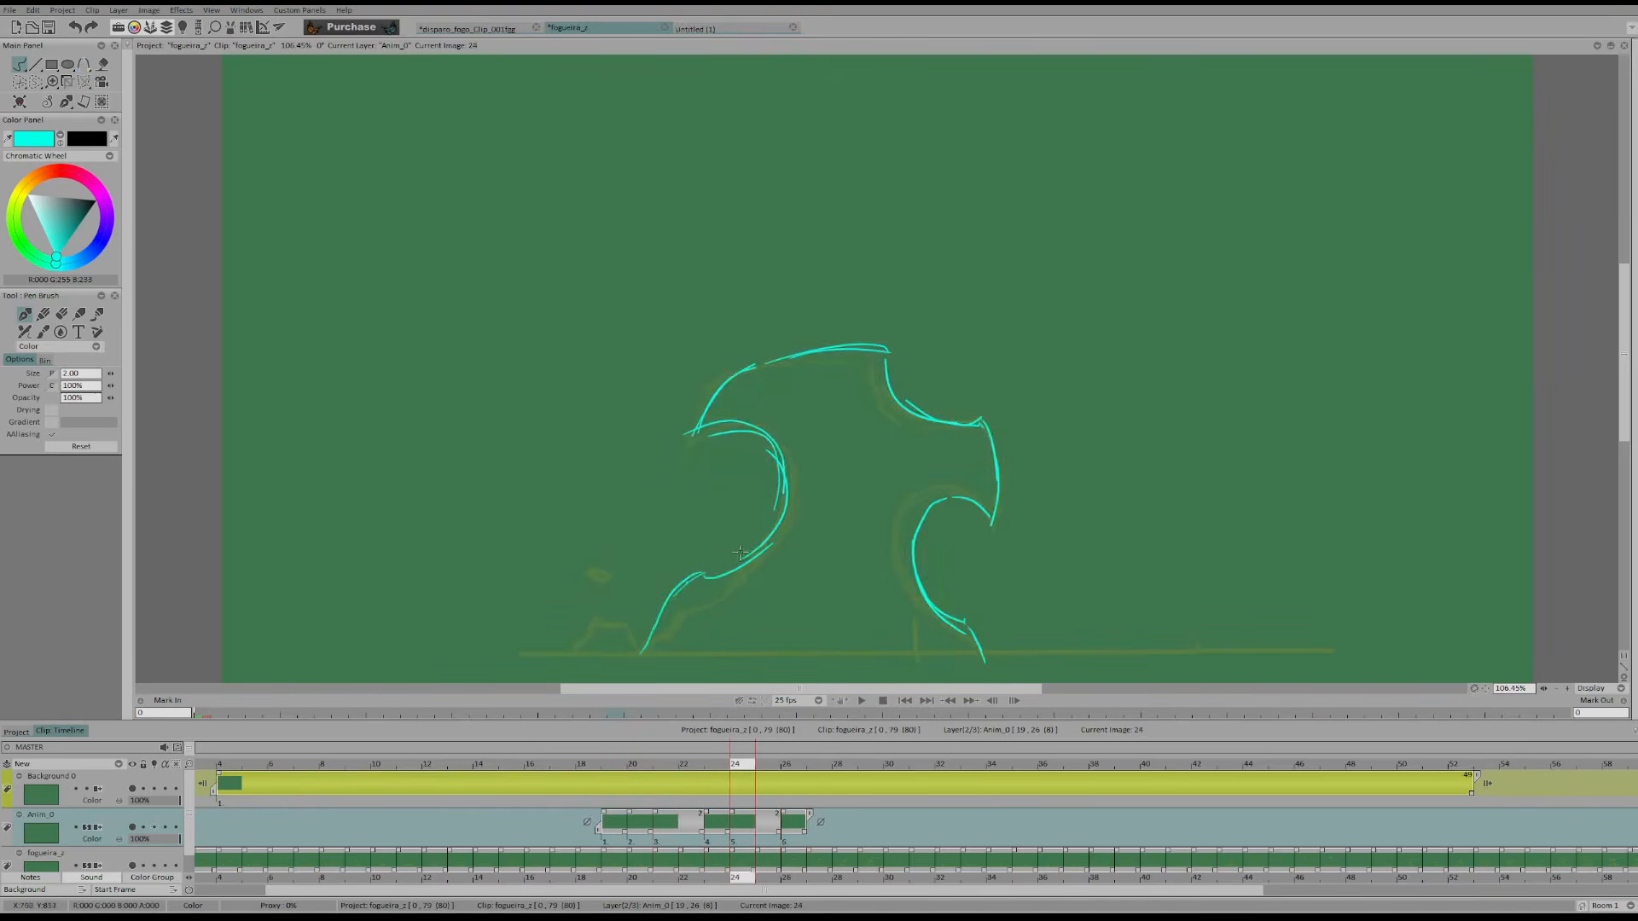
key(Right)
key(Right)
mouse_move(665, 621)
mouse_down()
mouse_move(730, 545)
mouse_move(776, 537)
mouse_move(825, 445)
mouse_up()
mouse_move(715, 403)
mouse_down()
mouse_move(828, 352)
mouse_move(797, 346)
mouse_move(895, 345)
mouse_up()
drag(742, 365, 698, 416)
Add the dip and the right edge down to the curl's tip on frame 26, checking against the previous frames
key(Left)
key(Left)
key(Left)
key(Right)
key(Right)
key(Right)
mouse_move(901, 363)
mouse_down()
mouse_move(1000, 462)
mouse_move(983, 484)
mouse_up()
key(Left)
key(Left)
key(Left)
key(Right)
key(Right)
key(Right)
key(ctrl+z)
Draw the right curl on frame 26 from the ground up to its tip and flip through the earlier frames
key(Left)
key(Left)
key(Left)
key(Right)
key(Right)
key(Right)
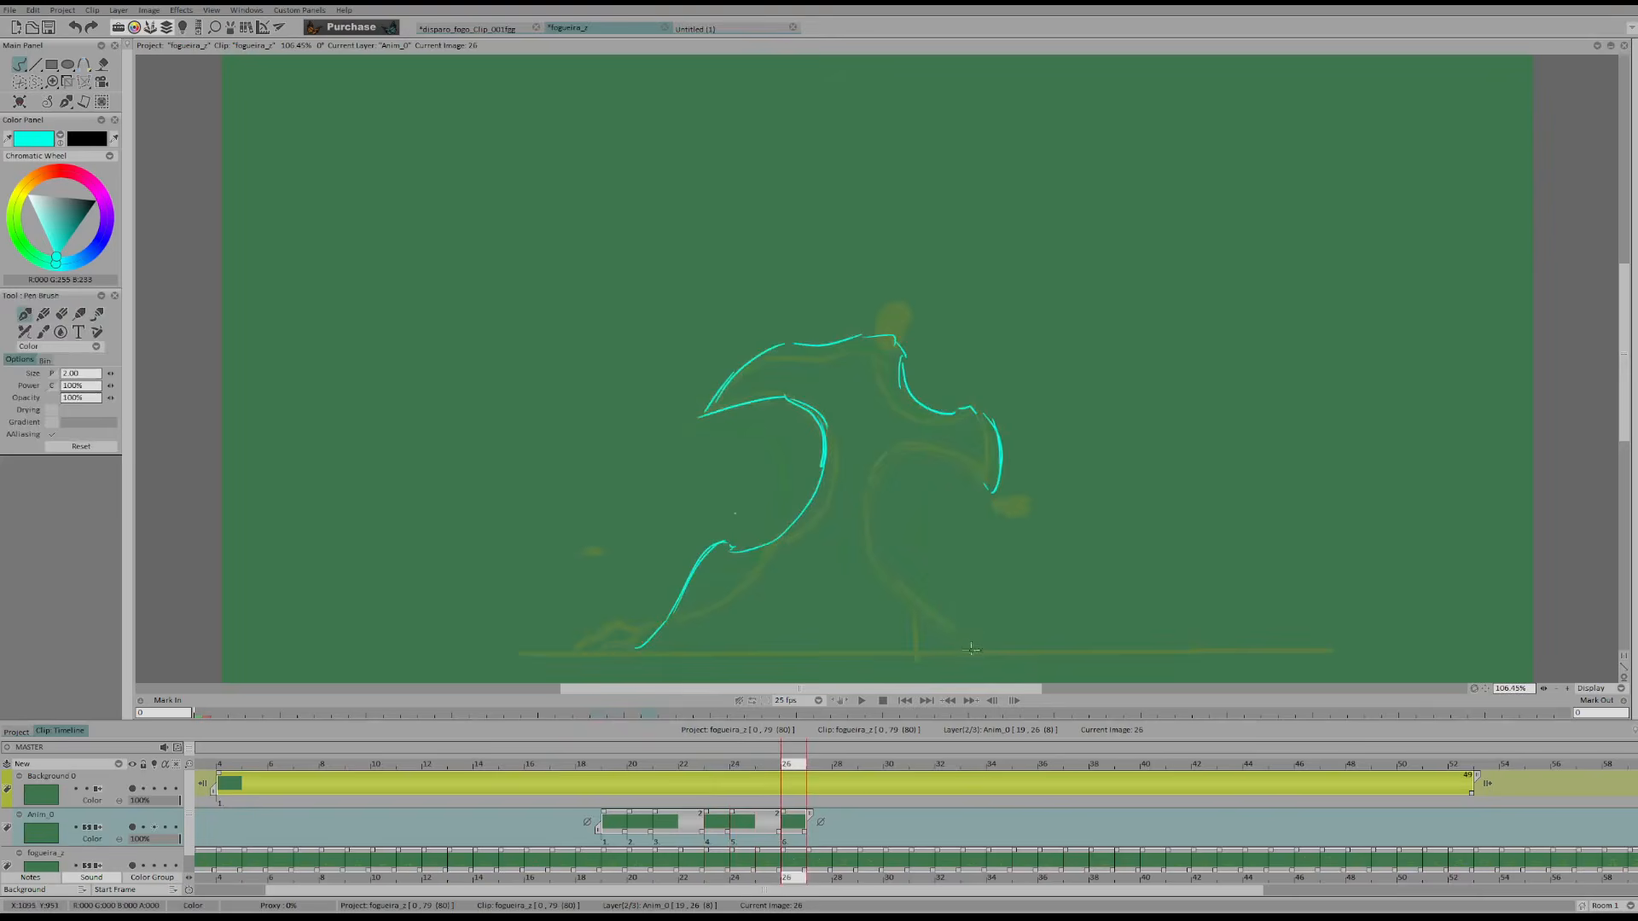
drag(972, 635, 954, 606)
mouse_move(955, 608)
mouse_down()
mouse_move(885, 539)
mouse_move(903, 460)
mouse_up()
key(ctrl+z)
mouse_move(912, 575)
mouse_down()
mouse_move(926, 450)
mouse_move(896, 526)
mouse_move(948, 464)
mouse_move(985, 490)
mouse_move(942, 591)
mouse_move(926, 517)
mouse_move(921, 576)
mouse_up()
key(Left)
key(Left)
key(Left)
Start a new drawing on frame 28 of the Anim_0 layer and sketch the lower part of the left edge
key(Right)
key(Right)
key(Right)
key(shift+d)
key(d)
key(Right)
key(Right)
drag(731, 544, 732, 547)
drag(646, 621, 734, 530)
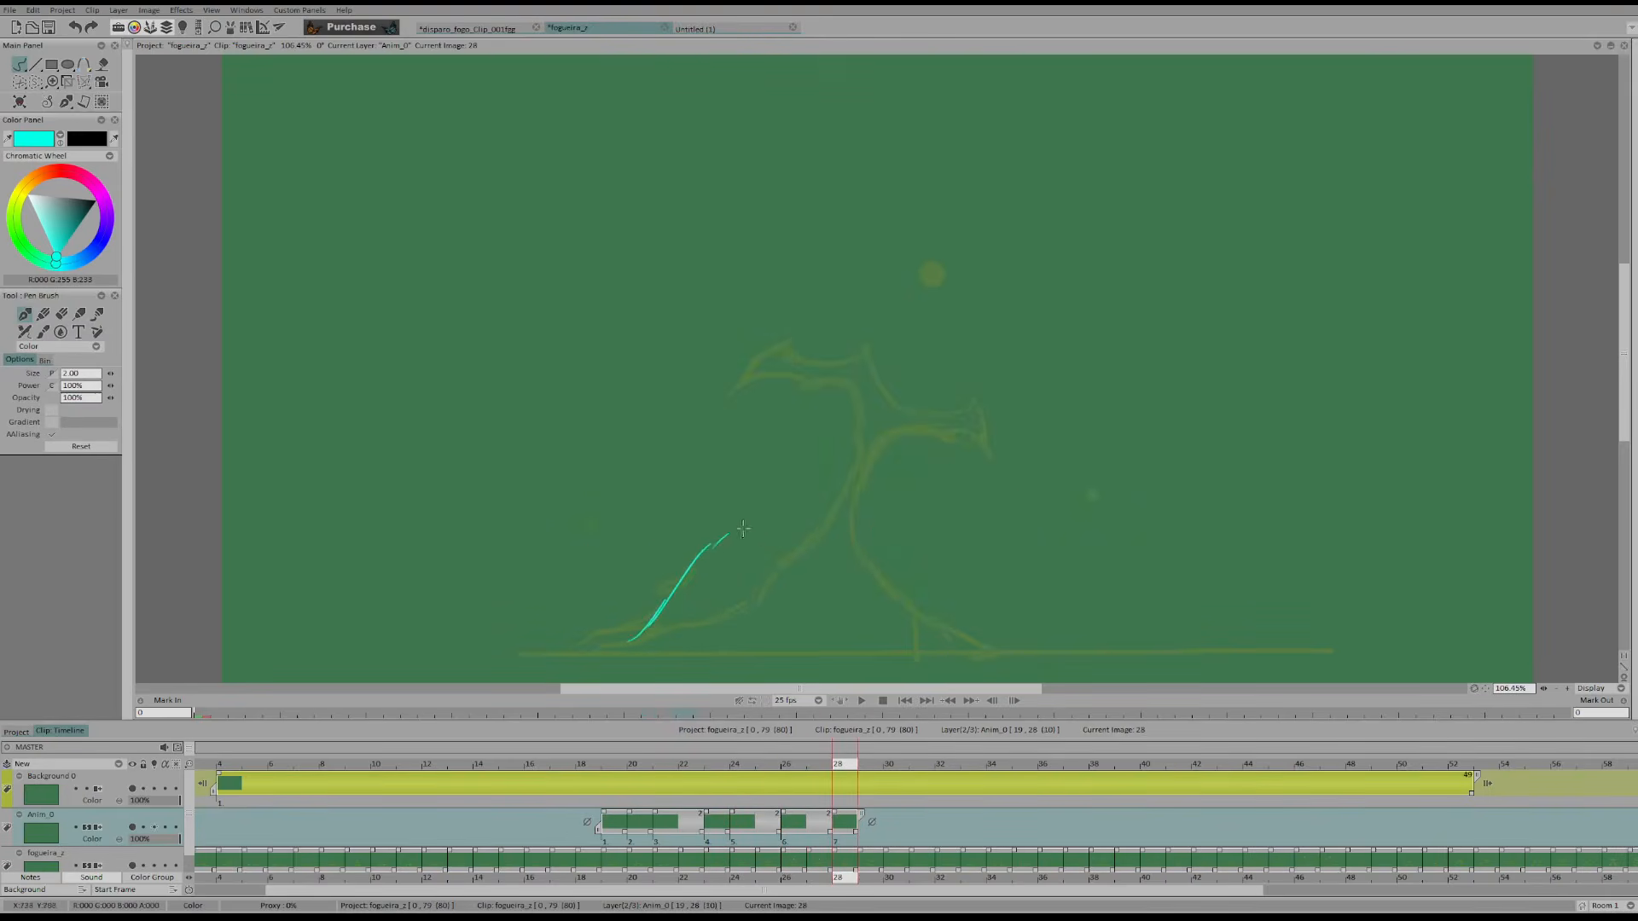
key(ctrl+z)
key(ctrl+z)
mouse_move(687, 593)
mouse_down()
mouse_move(769, 517)
mouse_move(787, 540)
mouse_up()
Examine how the lower left edge moves between the drawn frames and the original at frame 30
key(Left)
key(Left)
key(Left)
key(Right)
key(Right)
key(Right)
key(Right)
key(Right)
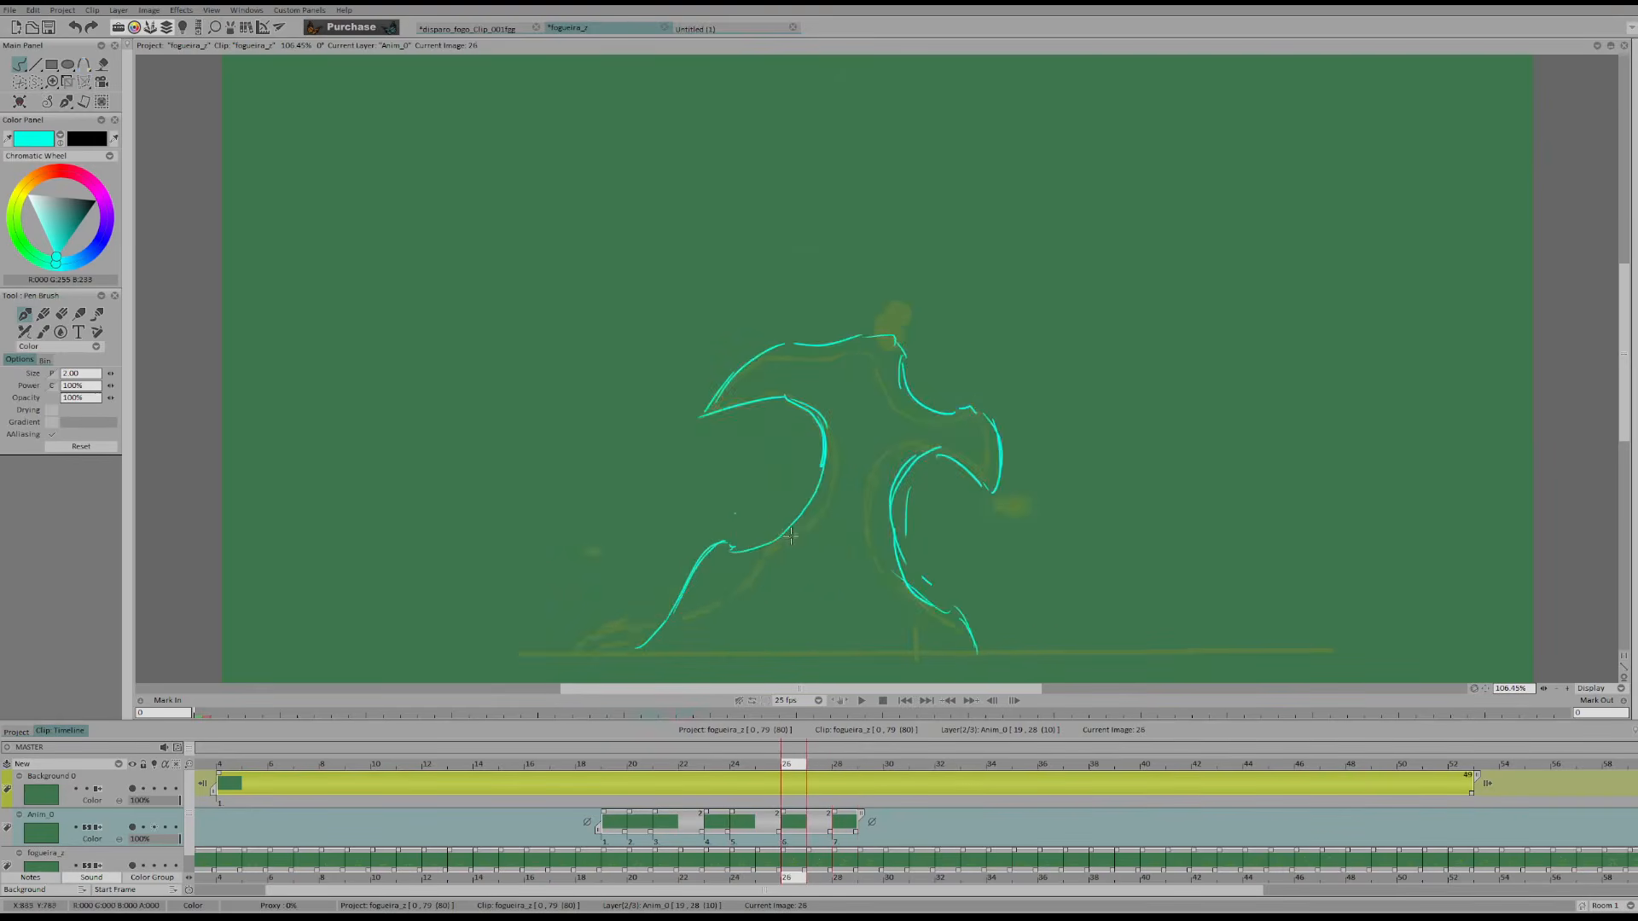
key(Right)
key(Right)
key(Left)
key(Left)
key(Left)
key(Left)
key(Left)
key(Left)
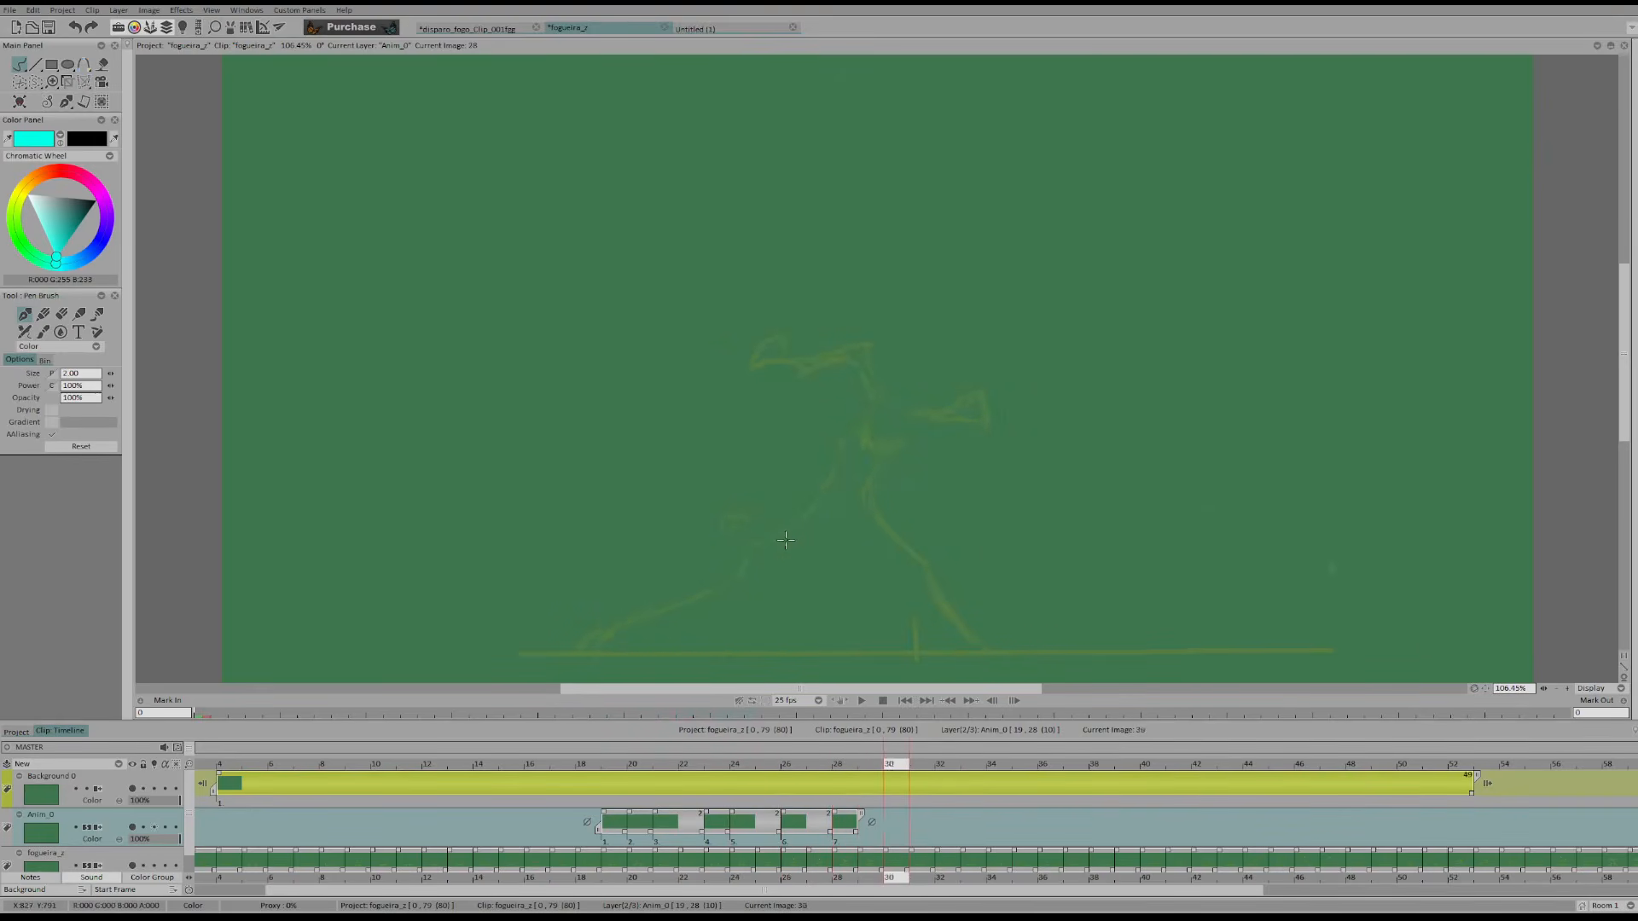
Erase the straight lower left edge on frame 26 and rework the matching stroke on frame 28
drag(695, 570, 664, 622)
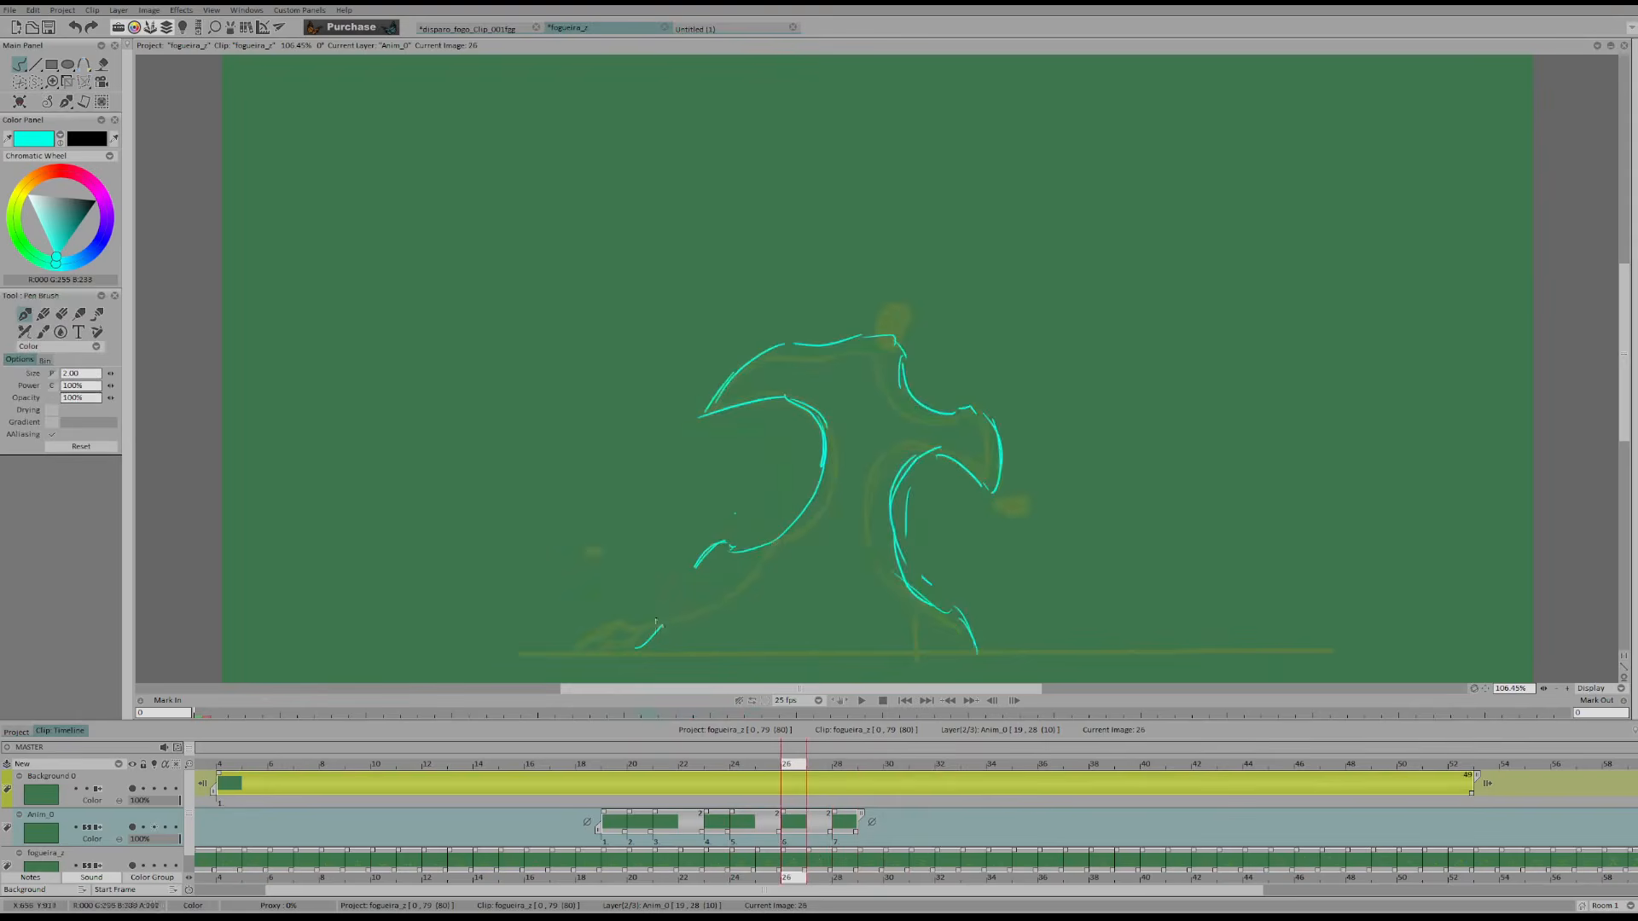
key(Right)
key(Right)
mouse_move(755, 555)
mouse_down()
mouse_move(664, 626)
mouse_move(675, 570)
mouse_up()
key(Left)
key(Left)
key(Right)
key(Left)
key(Left)
key(Right)
Reshape the left base on frames 24, 26 and 28 so it meets the ground more steeply
mouse_move(672, 616)
mouse_down()
mouse_move(678, 587)
mouse_move(655, 640)
mouse_up()
key(Right)
key(Right)
drag(649, 652, 647, 612)
key(Left)
key(Left)
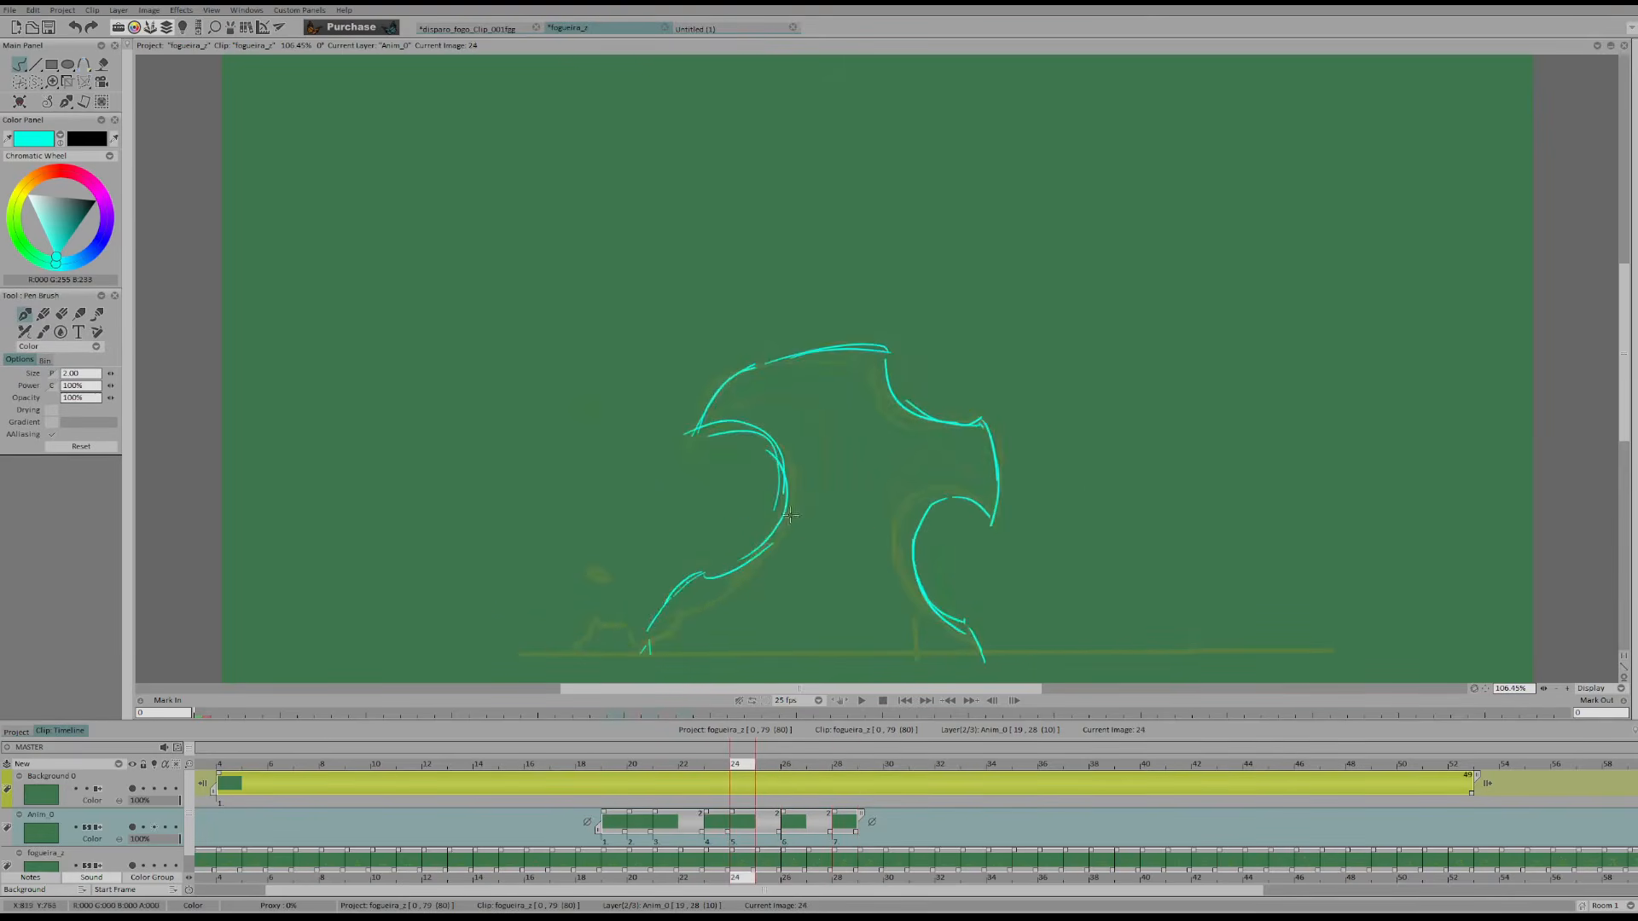
drag(716, 577, 679, 587)
key(Right)
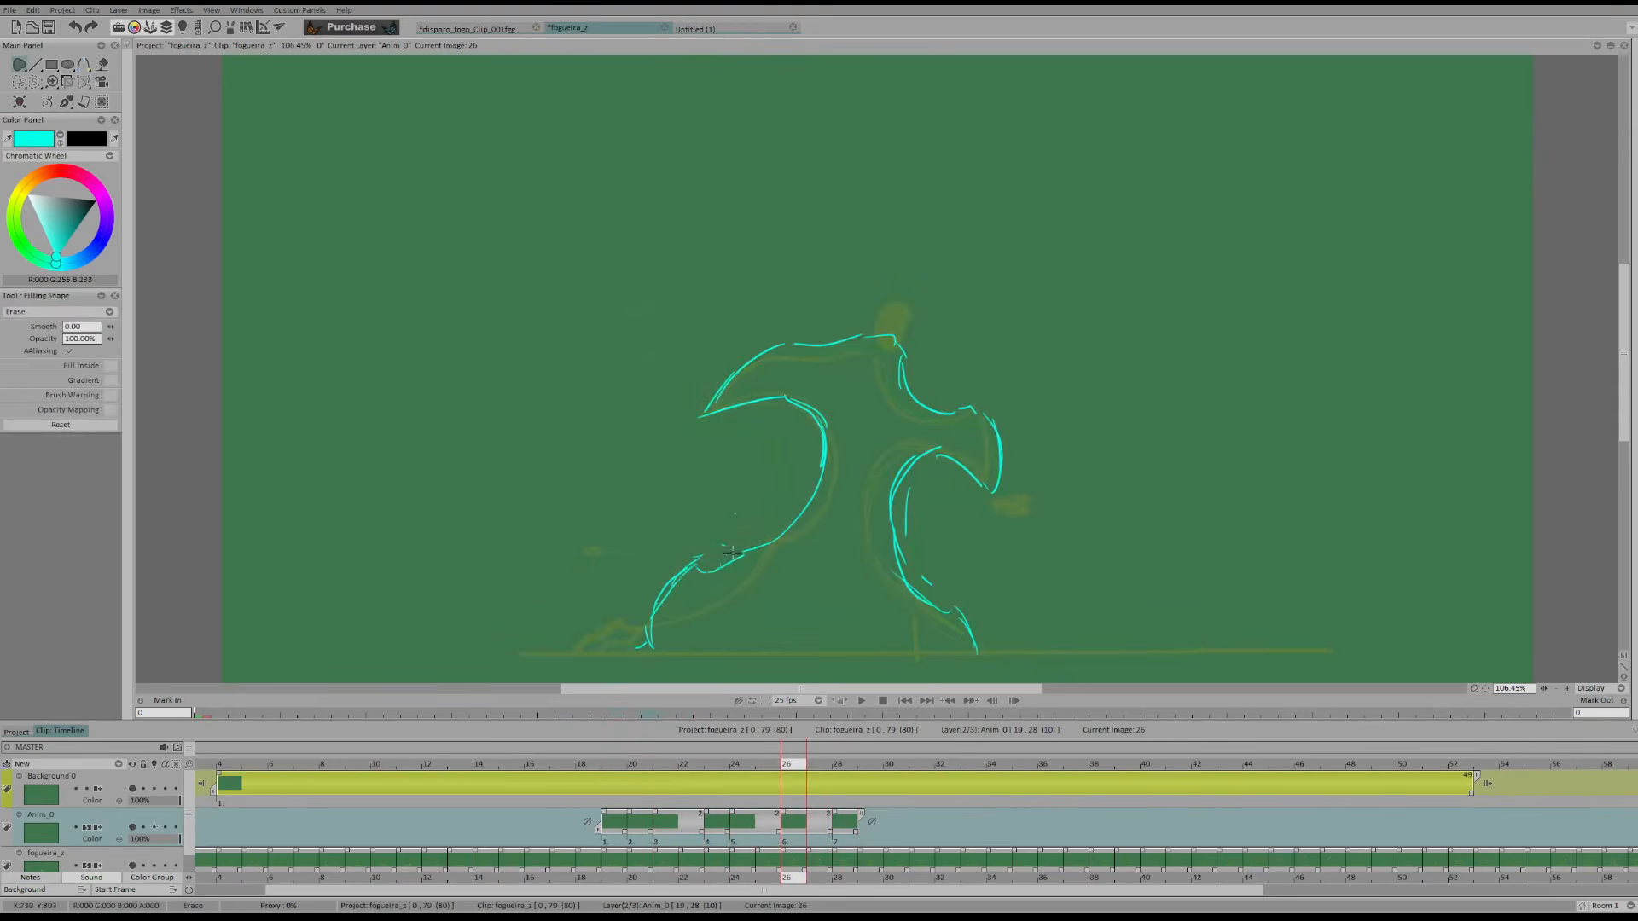
Draw the left curl on frame 28 from the lower bump up to its tip and start the crest
key(Right)
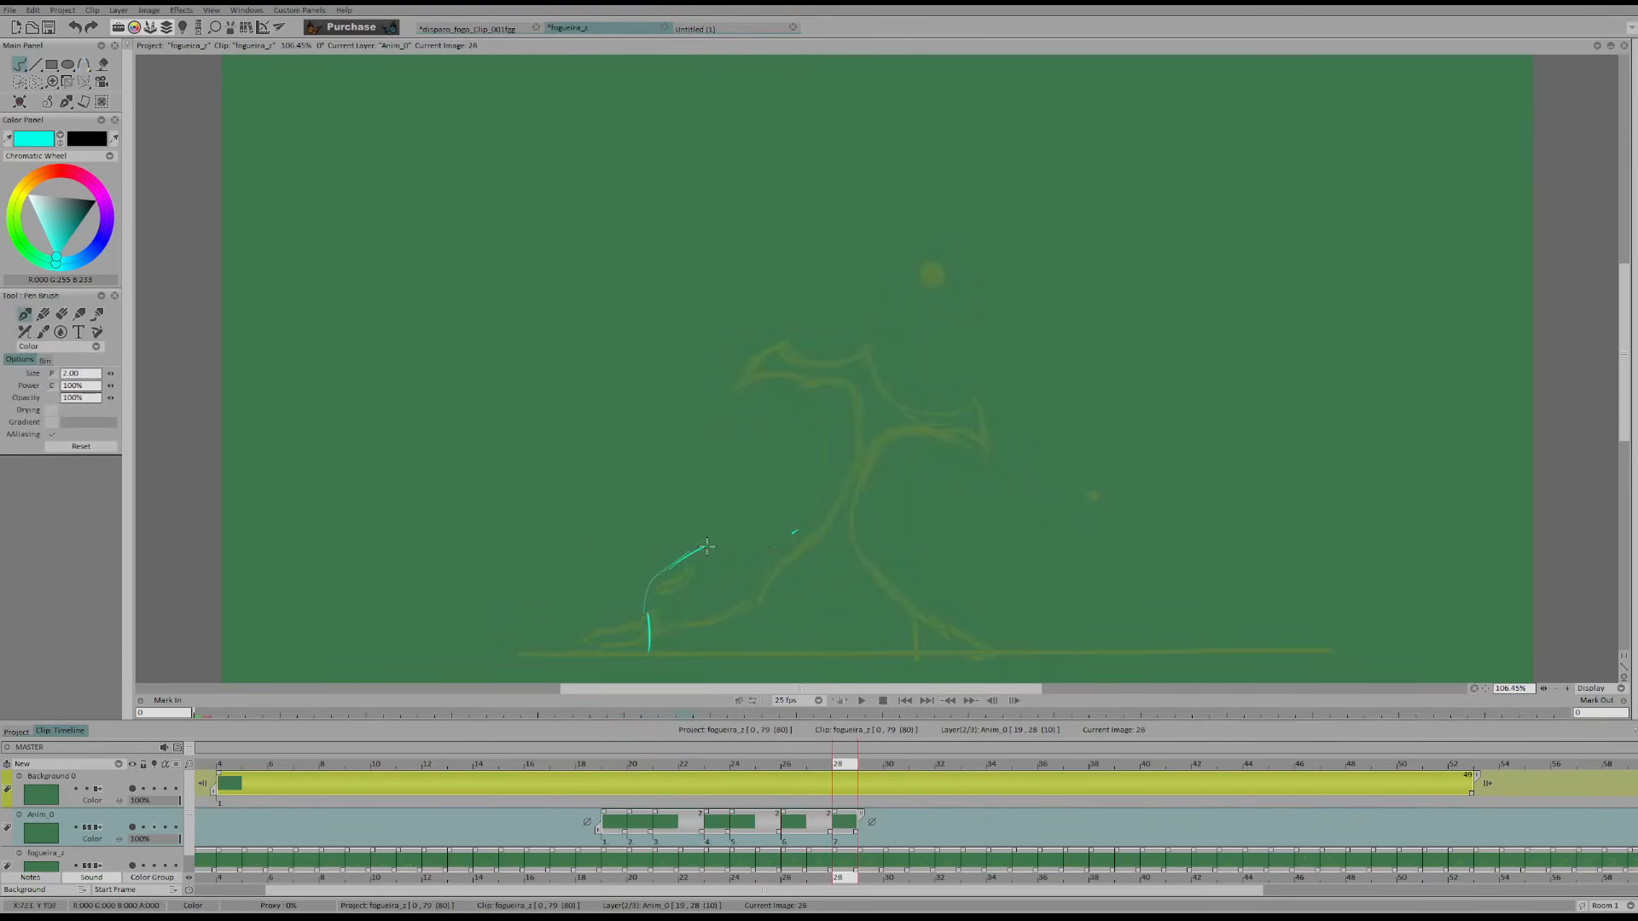
key(Left)
key(Right)
key(n)
drag(824, 490, 798, 515)
key(n)
mouse_move(767, 543)
mouse_down()
mouse_move(821, 507)
mouse_move(857, 418)
mouse_up()
drag(849, 400, 844, 390)
mouse_move(824, 331)
mouse_down()
mouse_move(867, 348)
mouse_move(828, 343)
mouse_up()
Draw the flat crest and the start of the dip on frame 28, comparing it with frame 26
key(Left)
key(Right)
key(n)
key(n)
mouse_move(829, 341)
mouse_down()
mouse_move(901, 342)
mouse_move(913, 389)
mouse_up()
key(Left)
key(Right)
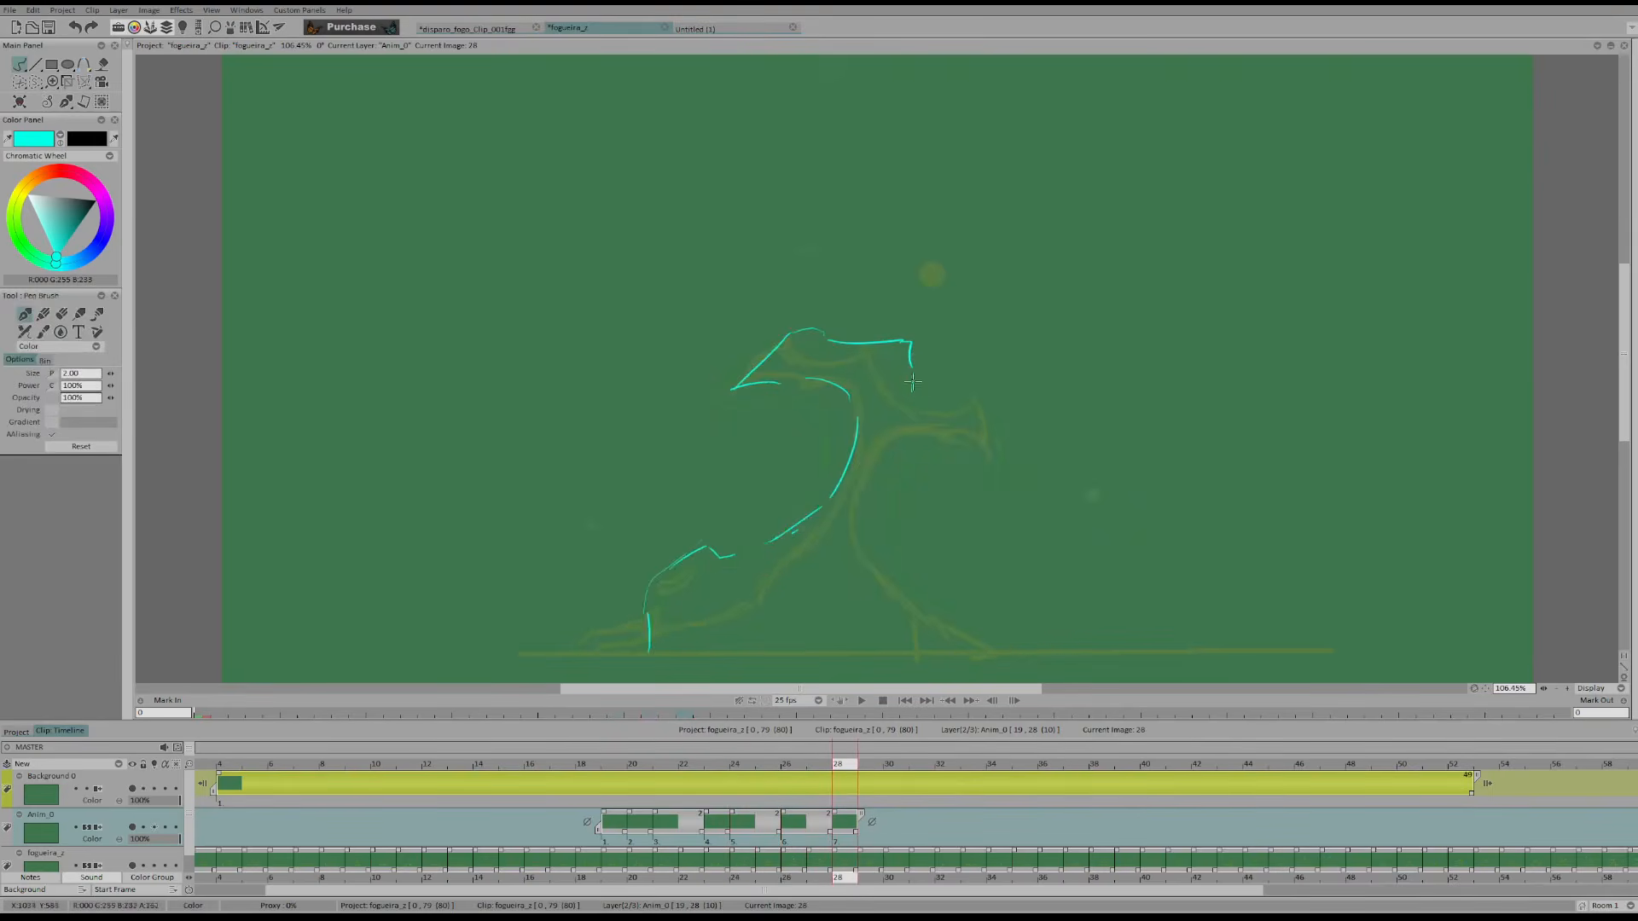
key(Left)
key(Right)
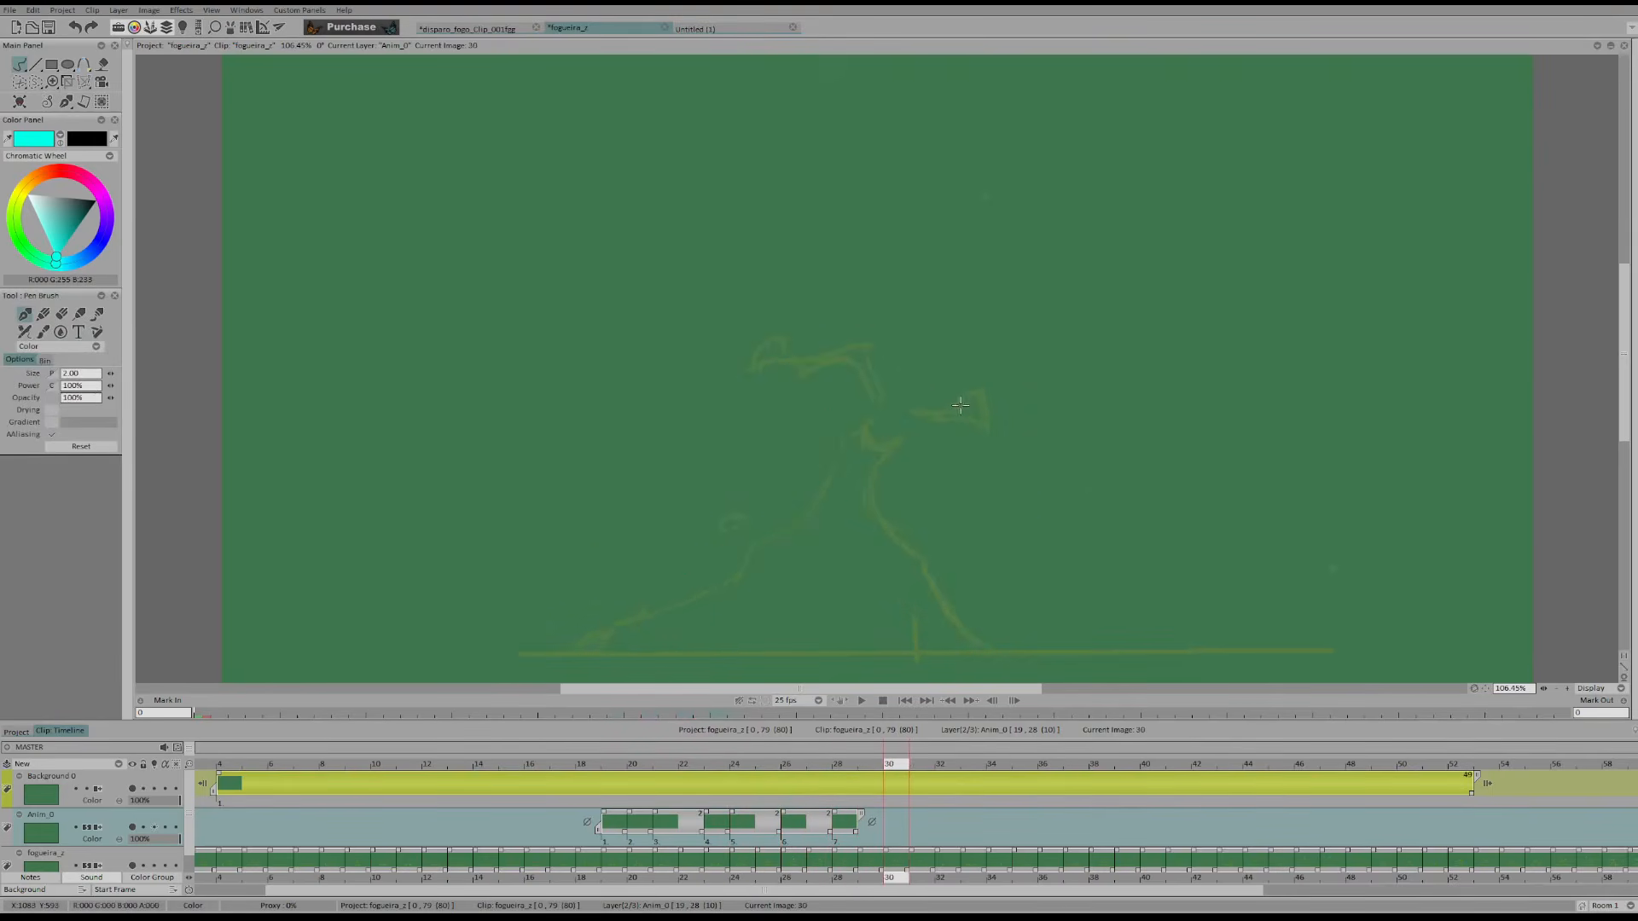
Extend the dip on frame 28, add a blank drawing on frame 29 and flip through the neighbouring frames
key(Left)
key(Left)
key(Right)
key(Right)
key(Right)
key(Right)
key(Right)
key(Right)
key(Left)
key(Left)
key(Left)
key(Left)
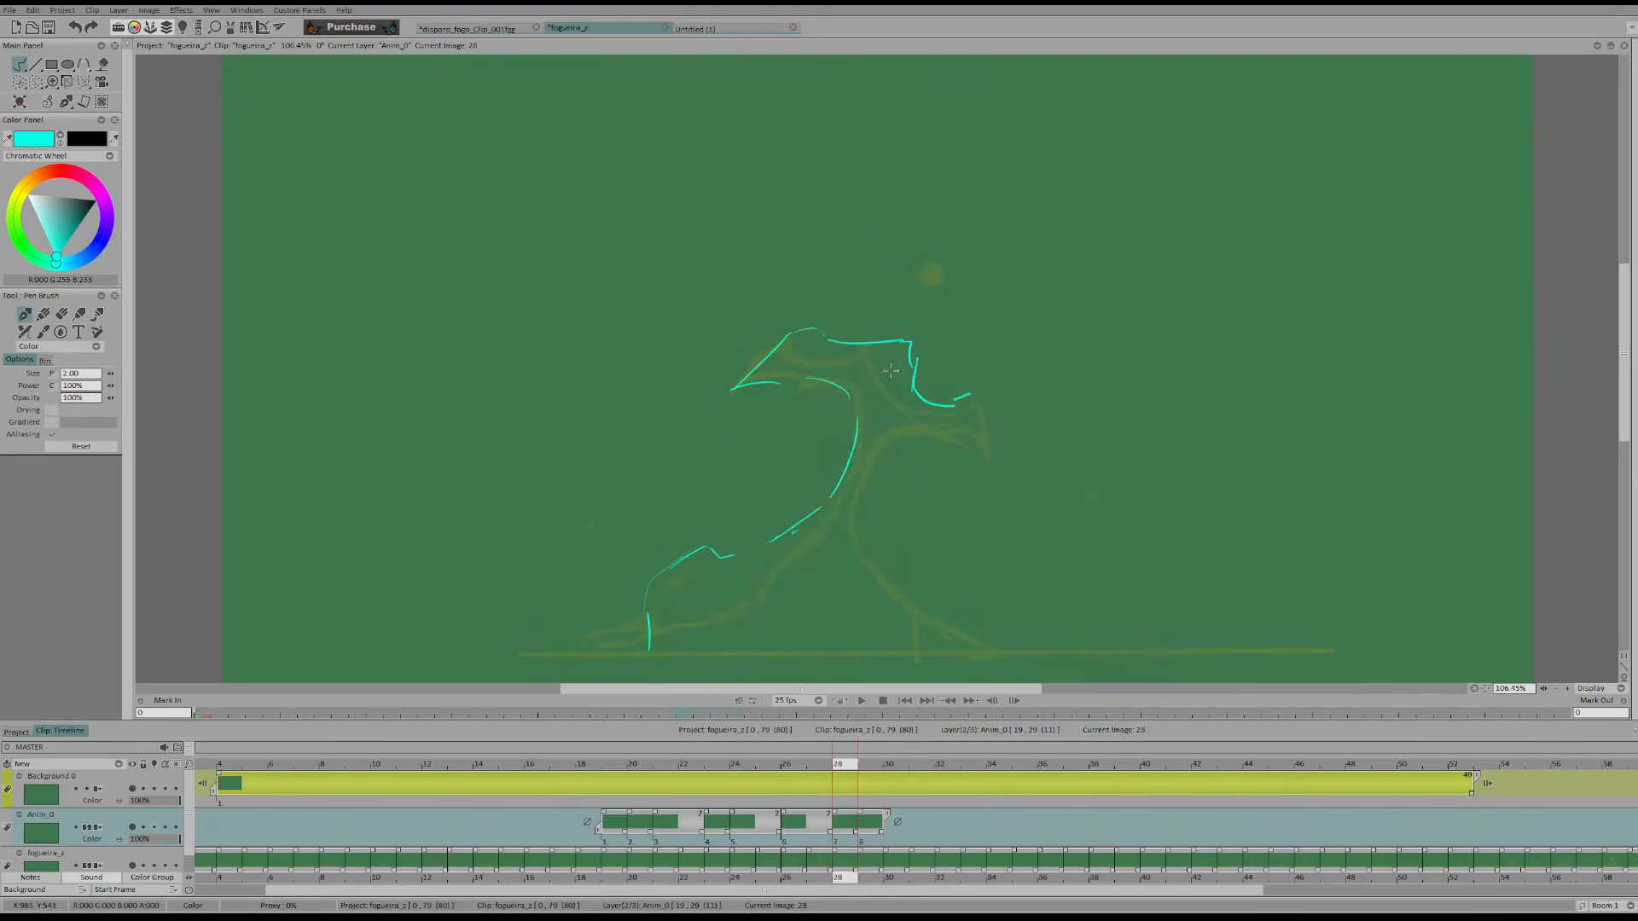
key(Right)
key(Right)
key(Right)
key(Right)
key(Left)
key(Left)
key(Left)
key(Left)
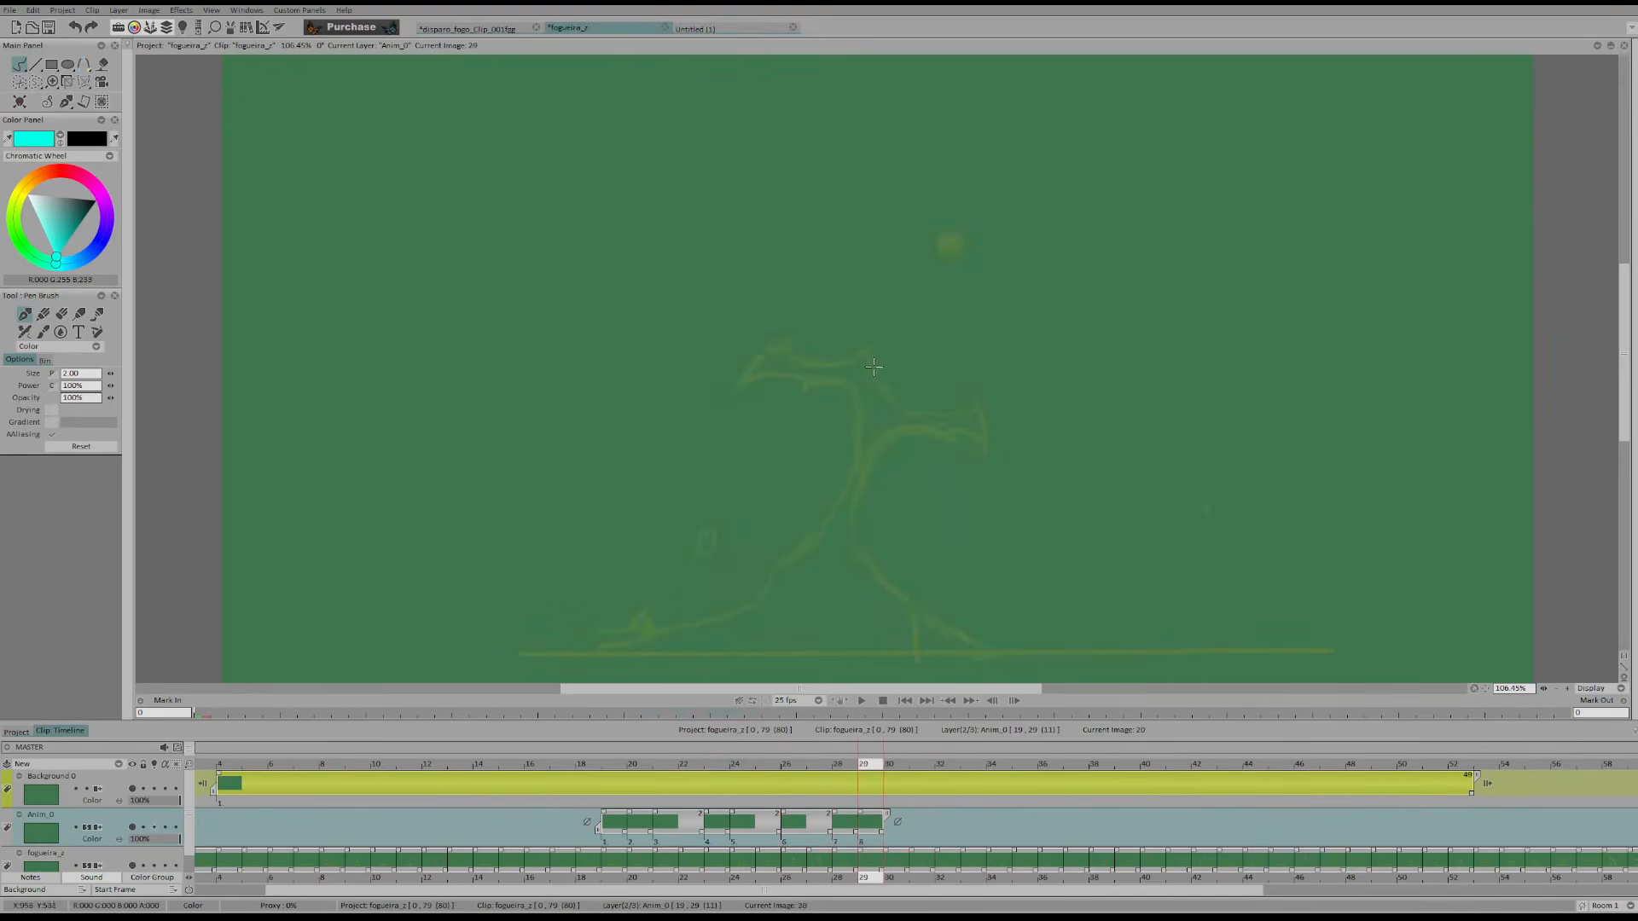
Add the right edge and the upper side of the right curl on frame 28
key(Right)
key(Left)
key(Left)
key(Left)
key(Left)
key(Left)
key(Right)
key(Right)
key(Right)
key(Right)
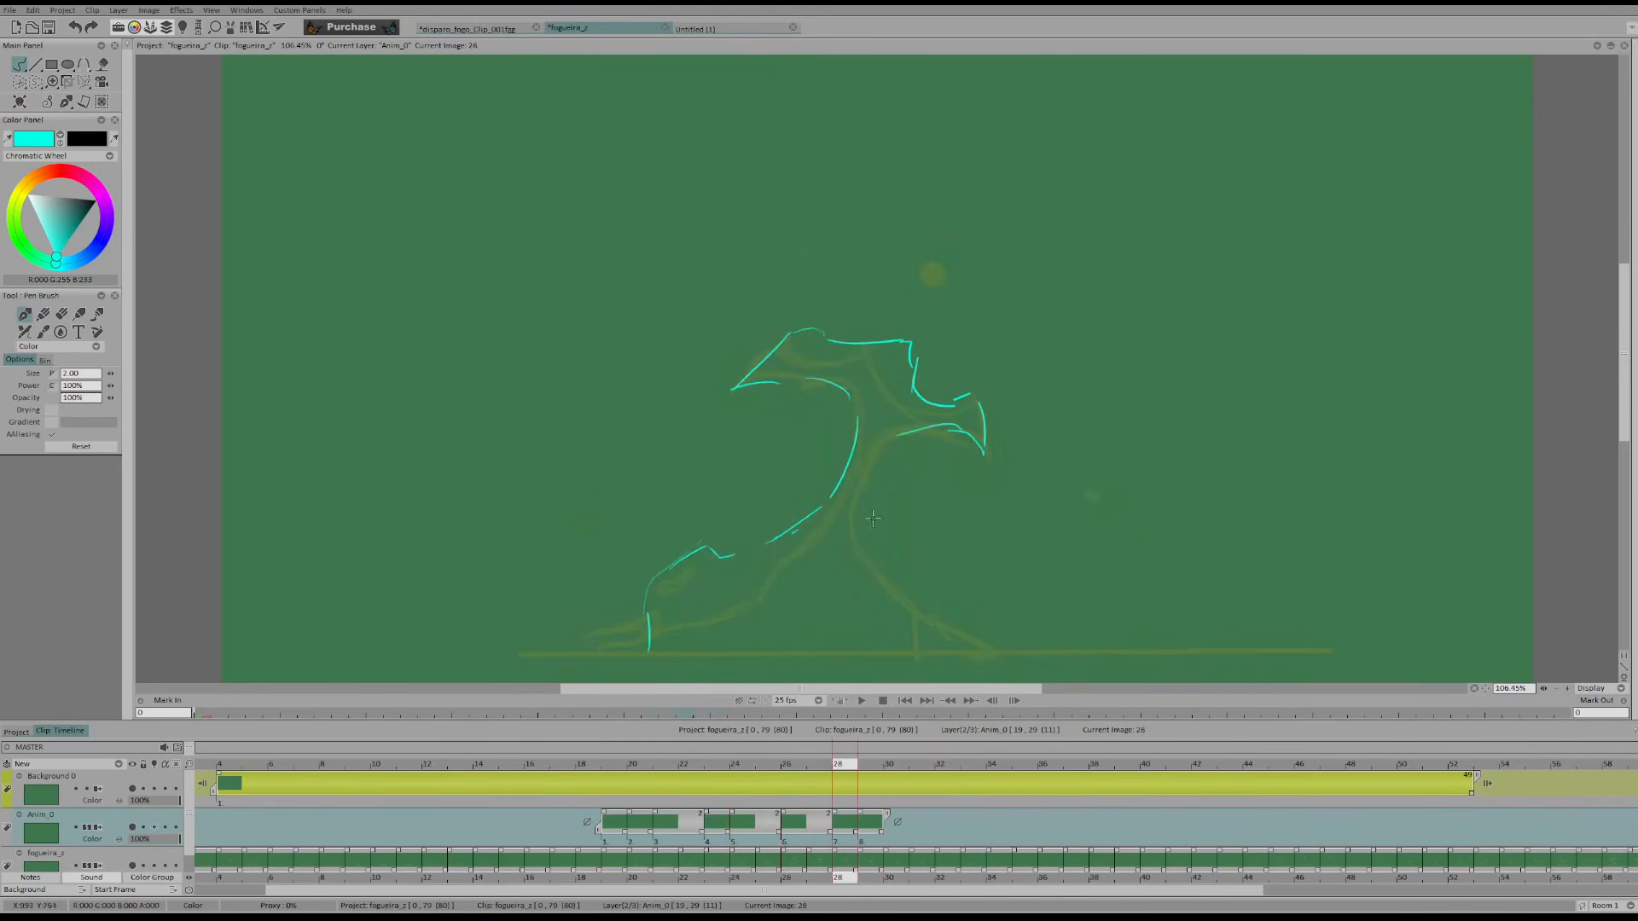
mouse_move(910, 429)
mouse_down()
mouse_move(860, 511)
mouse_move(920, 429)
mouse_up()
drag(946, 429, 978, 438)
Compare frame 28 with its neighbours and draw the right curl down to the ground
key(Right)
key(Left)
key(Right)
key(Right)
key(Right)
key(Left)
key(Left)
key(Right)
key(Left)
key(Left)
Move the blank drawing from frame 29 to frame 30, add another on frame 31 and flip through the frames
key(Right)
key(Right)
mouse_move(867, 496)
mouse_down()
mouse_move(918, 614)
mouse_move(959, 628)
mouse_up()
key(Right)
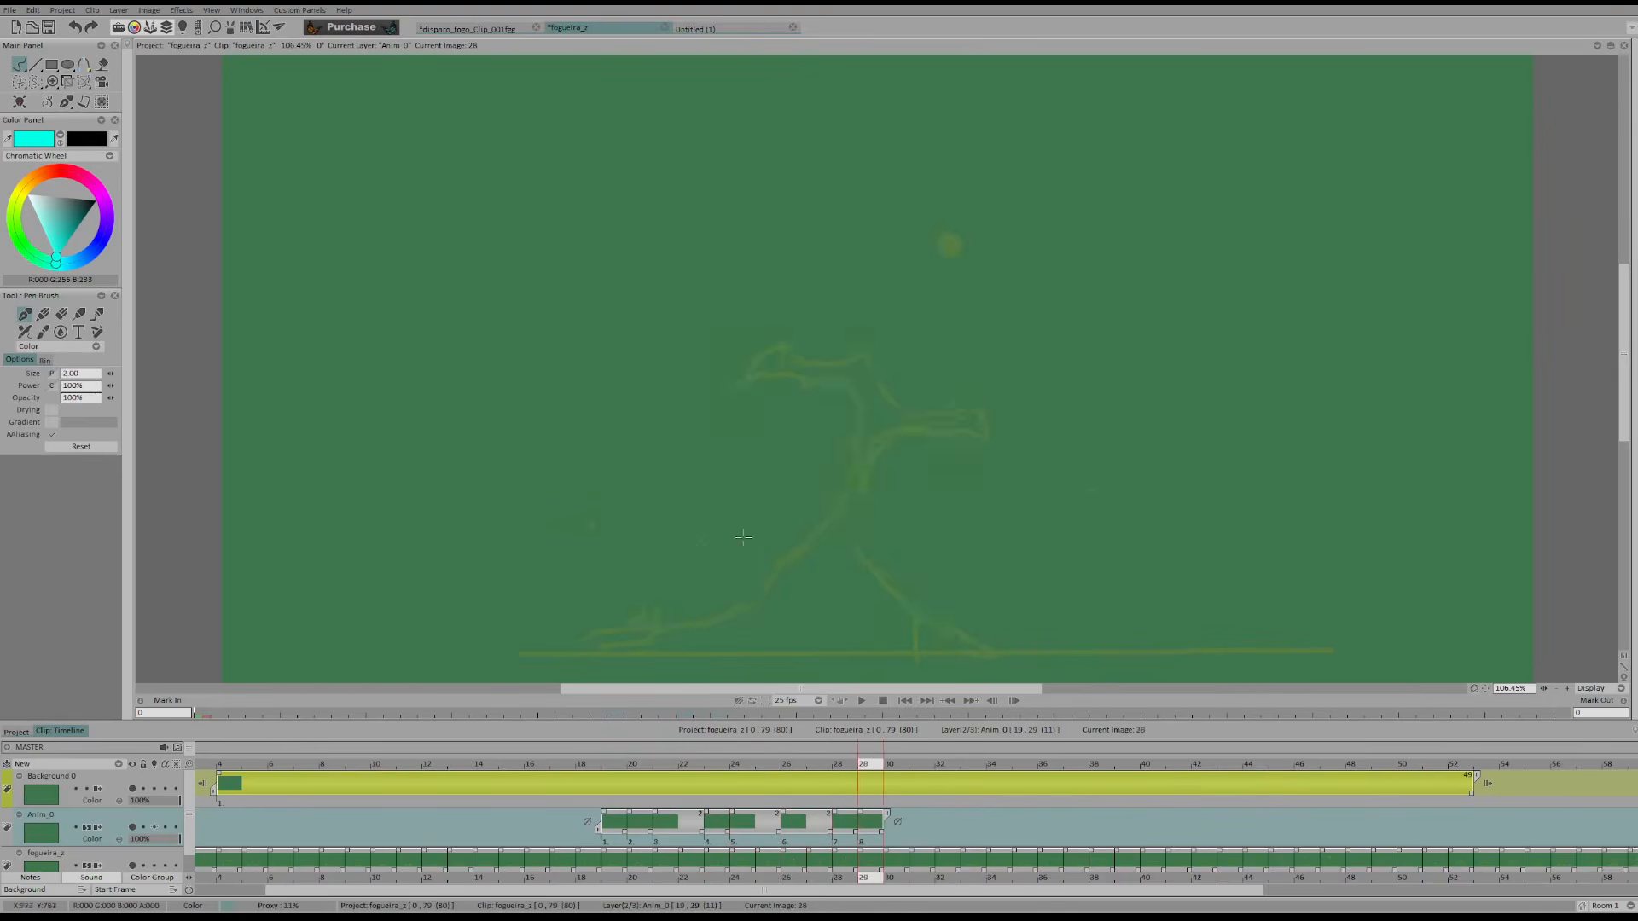
key(Right)
key(Left)
key(Left)
key(Right)
drag(859, 836, 881, 836)
key(Right)
key(Left)
key(Right)
Compare frame 30 with the preceding frames and draw the flame's left edge and lower bump up from the ground
key(Left)
key(Right)
key(Right)
key(Right)
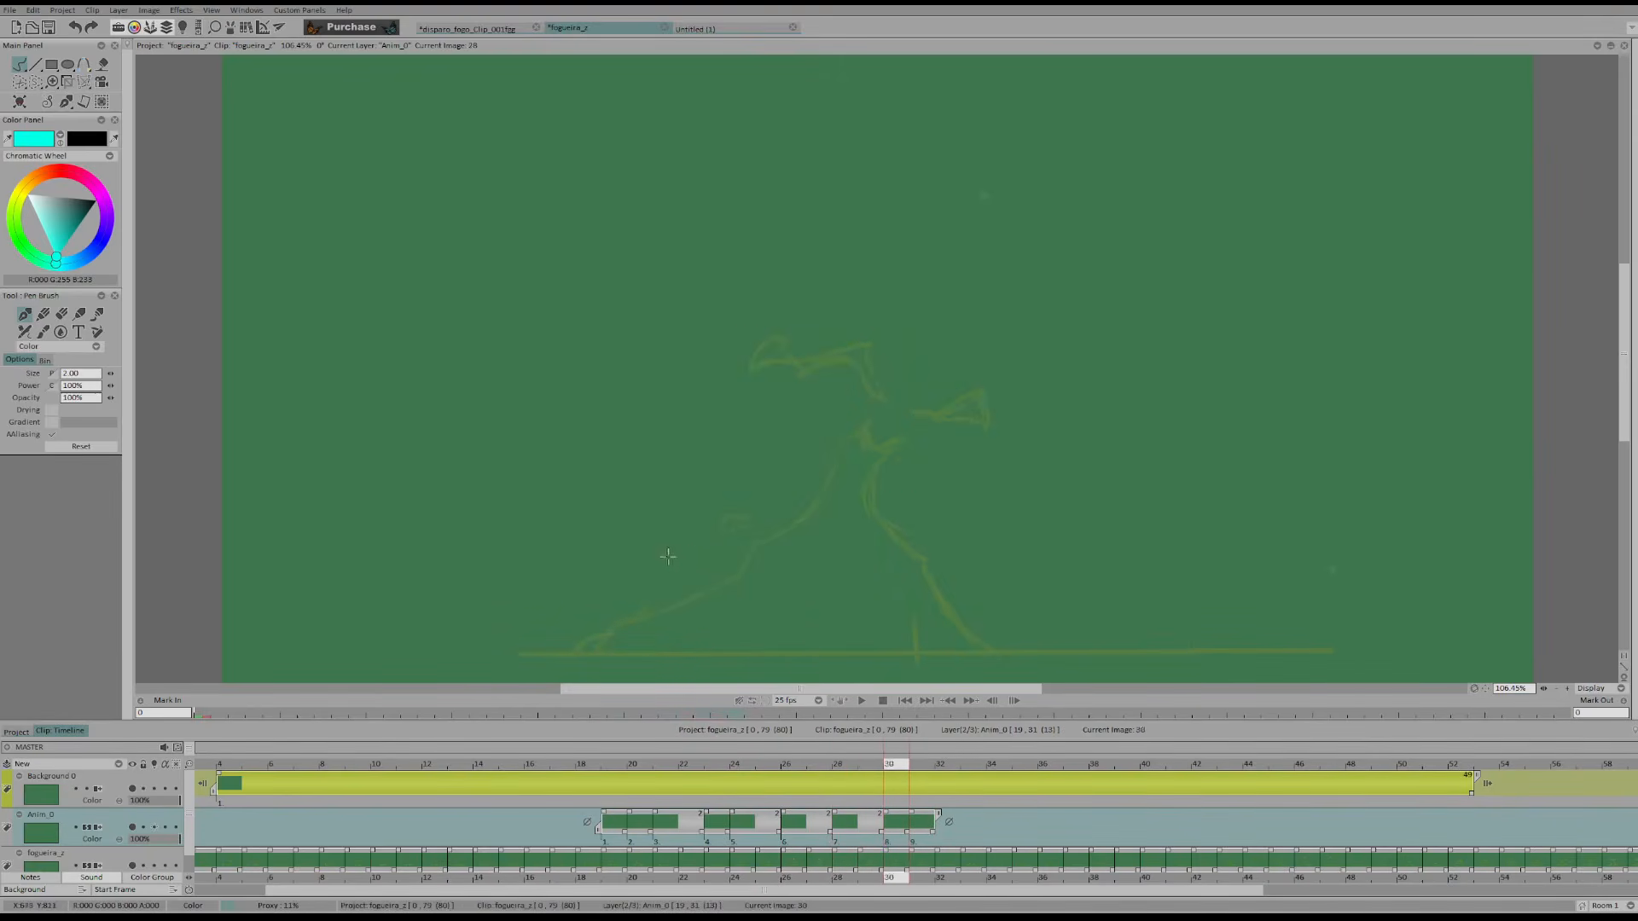
key(Left)
key(Left)
key(Left)
key(Left)
key(Right)
Draw the left slope up to the flame's pointed tip on frame 30
key(Right)
drag(653, 650, 650, 608)
key(Left)
key(Left)
key(Right)
key(Right)
drag(862, 432, 880, 442)
Undo the last stroke and redraw the foot of the right curl on frame 28 with a small bump
key(Left)
key(Left)
key(Right)
key(Right)
key(Right)
key(Right)
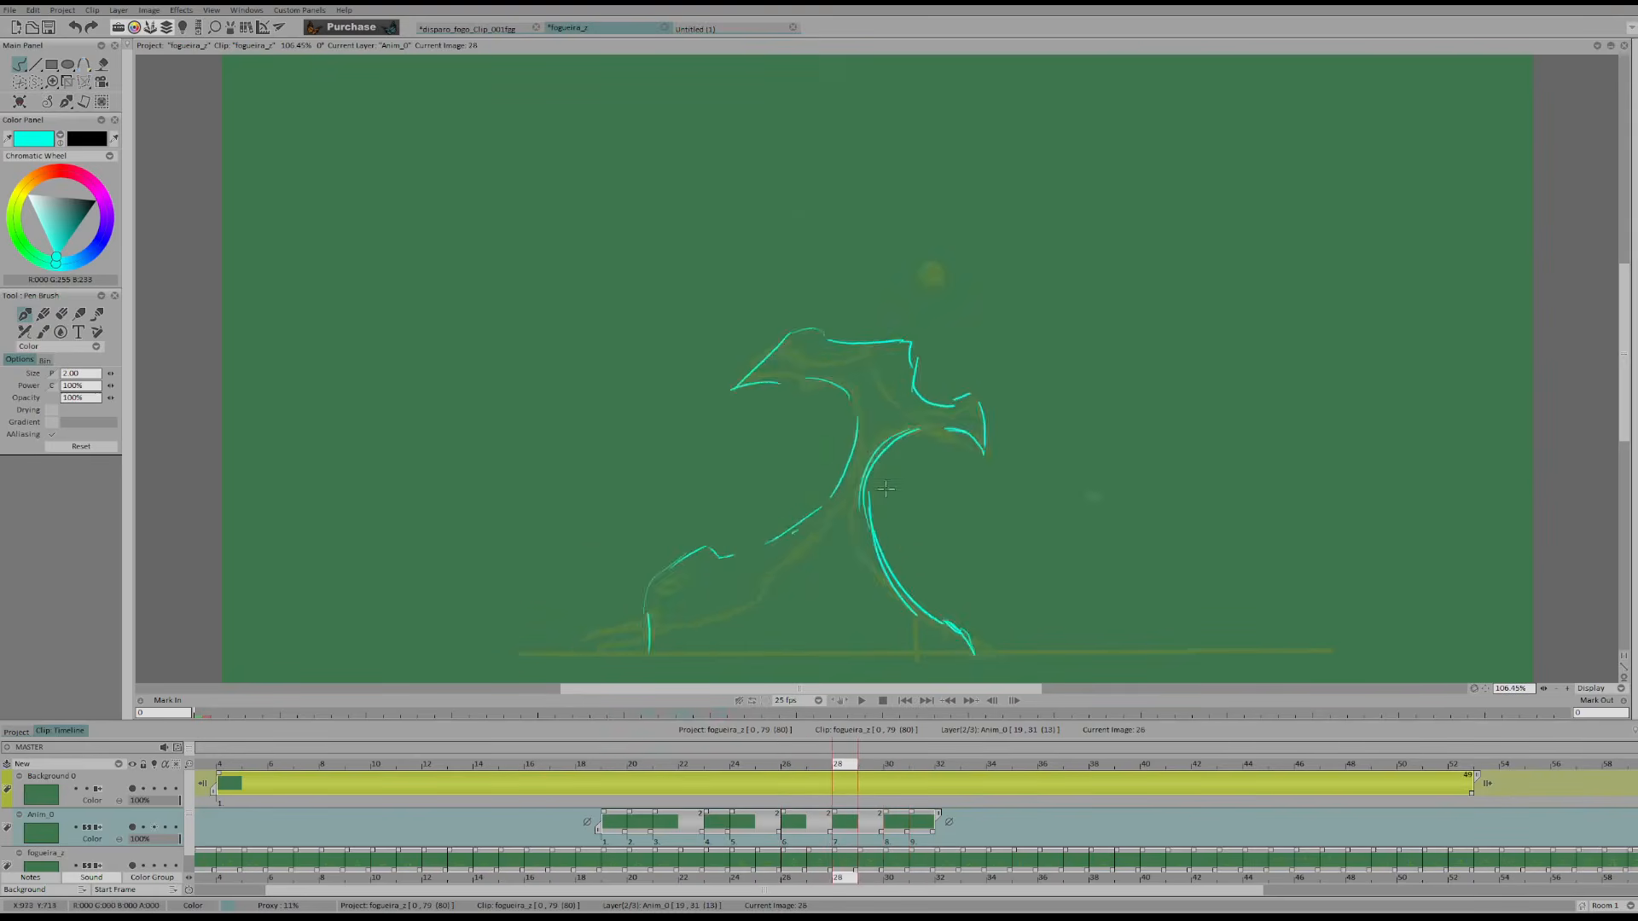
key(Left)
key(Left)
key(Left)
key(Left)
key(Left)
key(Right)
key(Right)
key(ctrl+z)
key(Right)
key(Right)
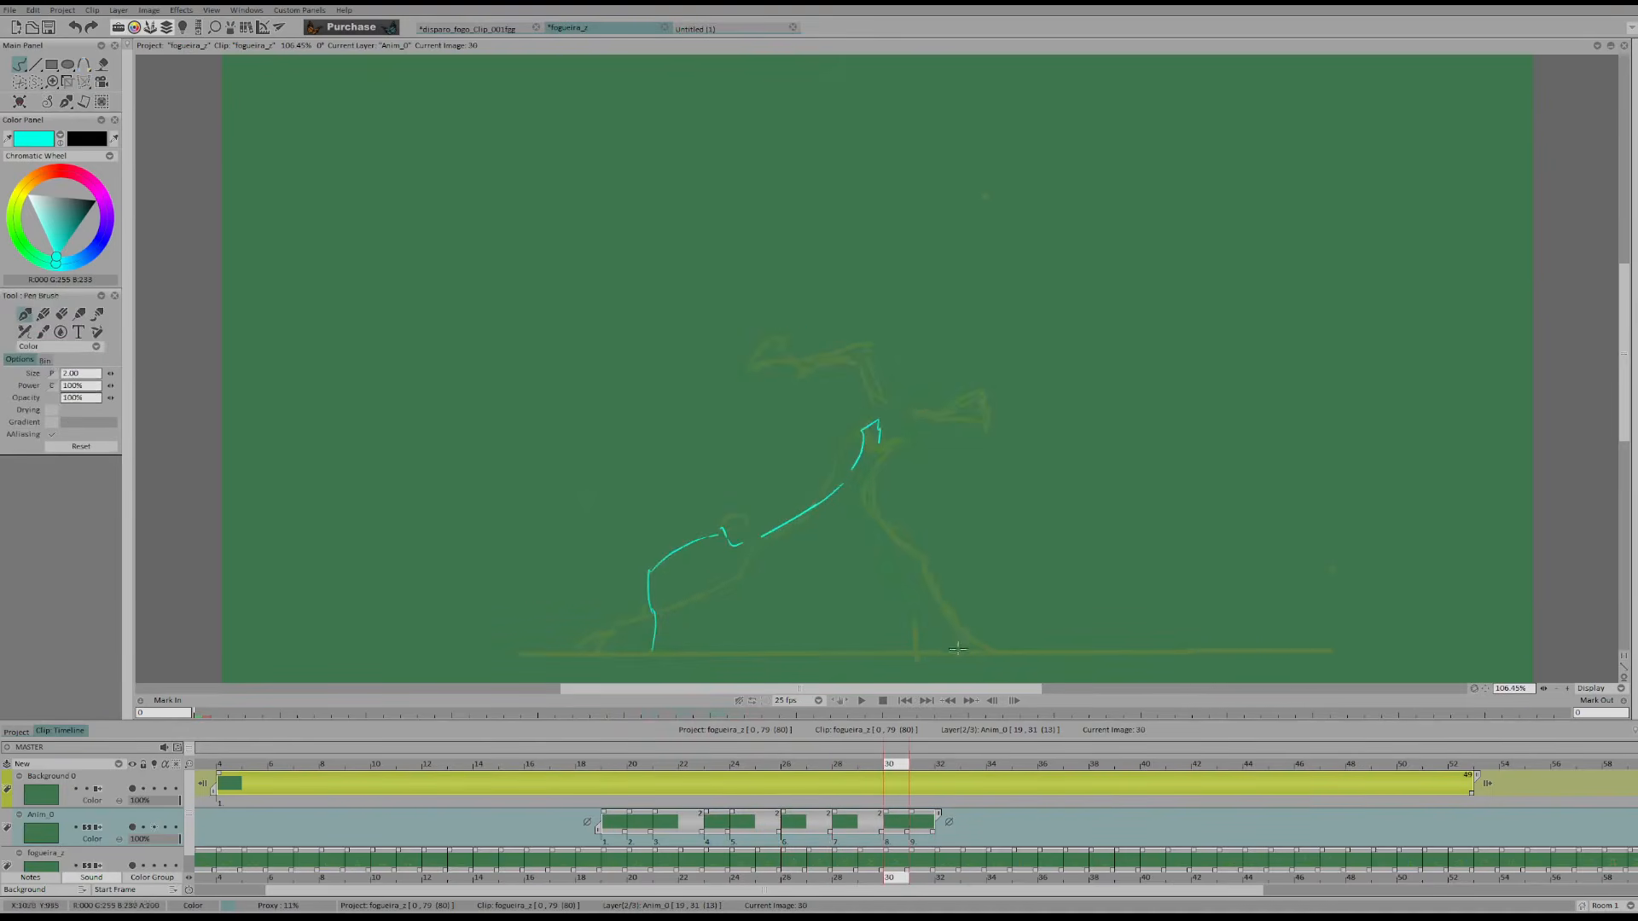
Draw the right slope below the tip on frame 30 and reshape the upper end of the left slope
drag(916, 574, 883, 543)
key(Left)
key(Left)
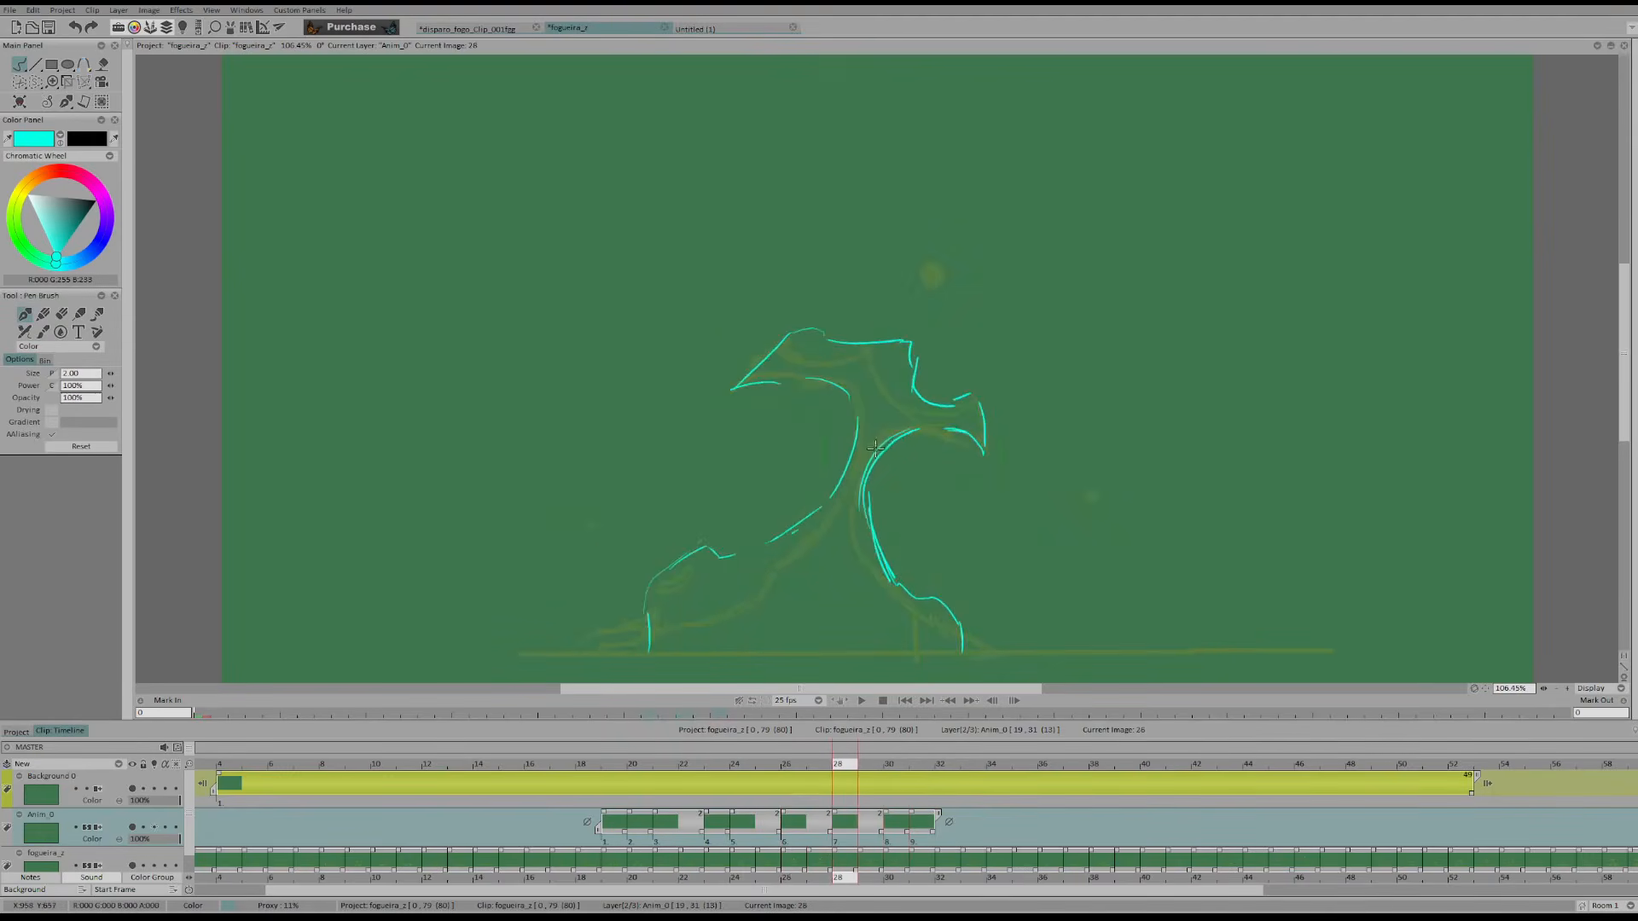
key(shift+d)
key(d)
drag(826, 503, 846, 476)
key(Left)
key(Left)
key(shift+d)
key(d)
key(Right)
key(Right)
Flip between frame 30 and its neighbouring frames to check how the flame outline moves
key(Right)
key(Right)
key(shift+d)
key(d)
key(Left)
key(Left)
key(Left)
key(Left)
key(Right)
key(Right)
key(Right)
key(Right)
key(Left)
key(Left)
key(Left)
key(Left)
key(Right)
key(Right)
key(Right)
key(Right)
key(Left)
key(Left)
key(Left)
key(Left)
Add a blank drawing on frame 32 at the end of the animation layer
key(Right)
key(Right)
key(shift+d)
key(d)
key(Right)
key(Right)
key(shift+d)
key(d)
Draw the right foot of the flame down to the ground on frame 30 and compare it with neighbouring frames
key(Right)
key(Right)
key(Insert)
key(Left)
key(Left)
key(Left)
key(Right)
key(Right)
key(Right)
key(Left)
key(Left)
drag(956, 603, 959, 633)
Hold the drawings on frames 30 and 32 for two frames each and flip through the neighbouring frames
key(Right)
key(Right)
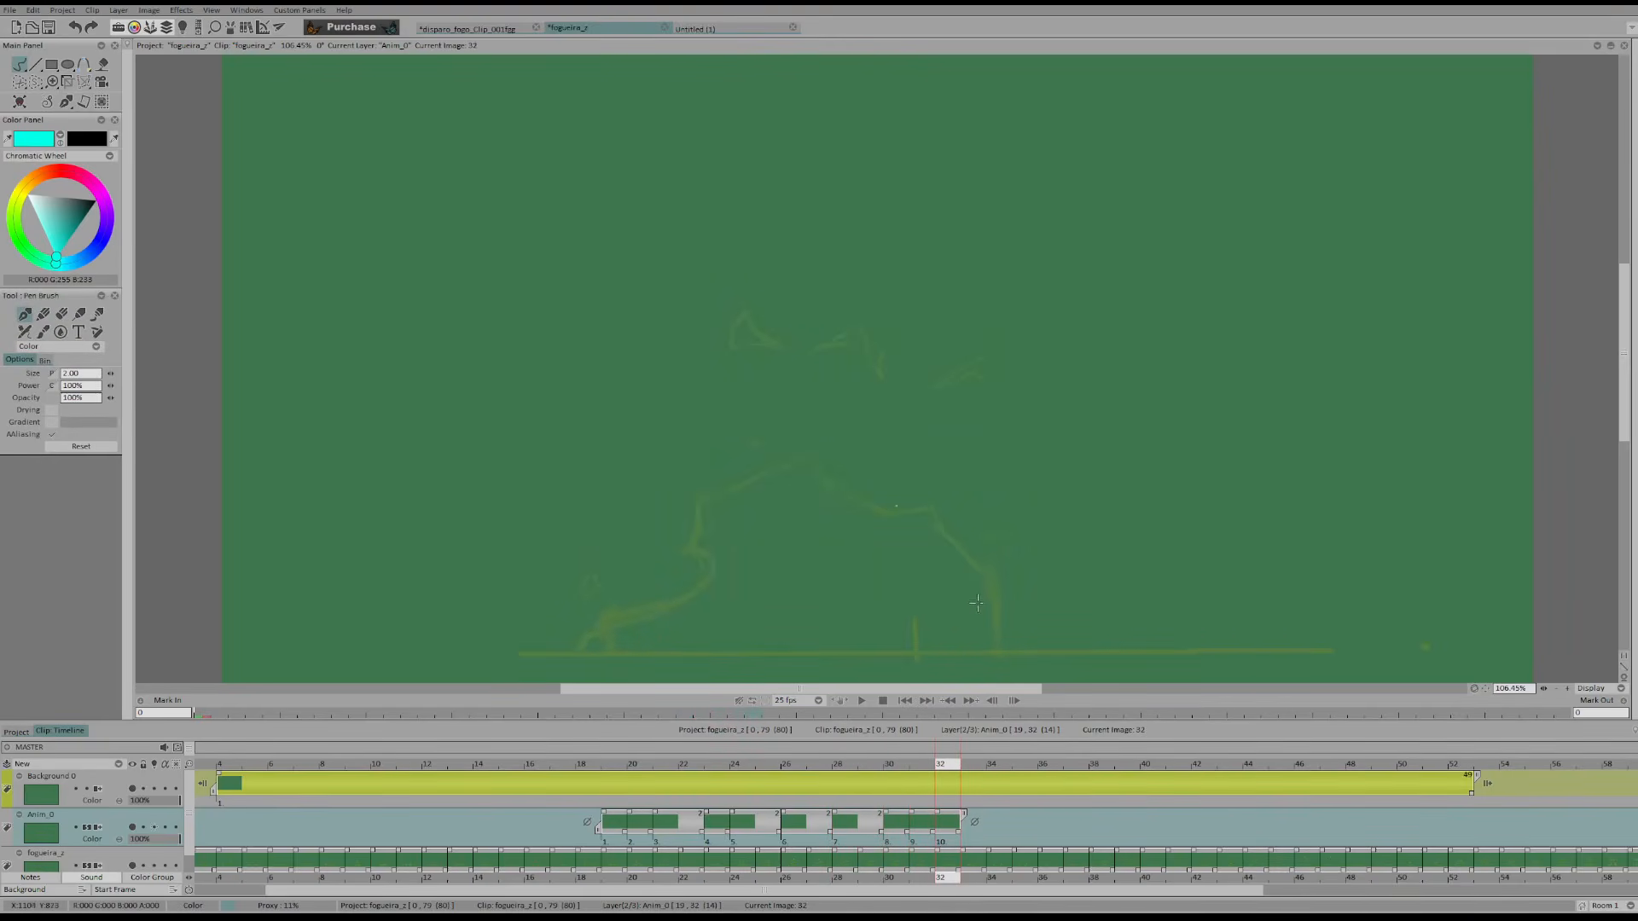
key(Left)
key(Left)
key(Left)
key(Right)
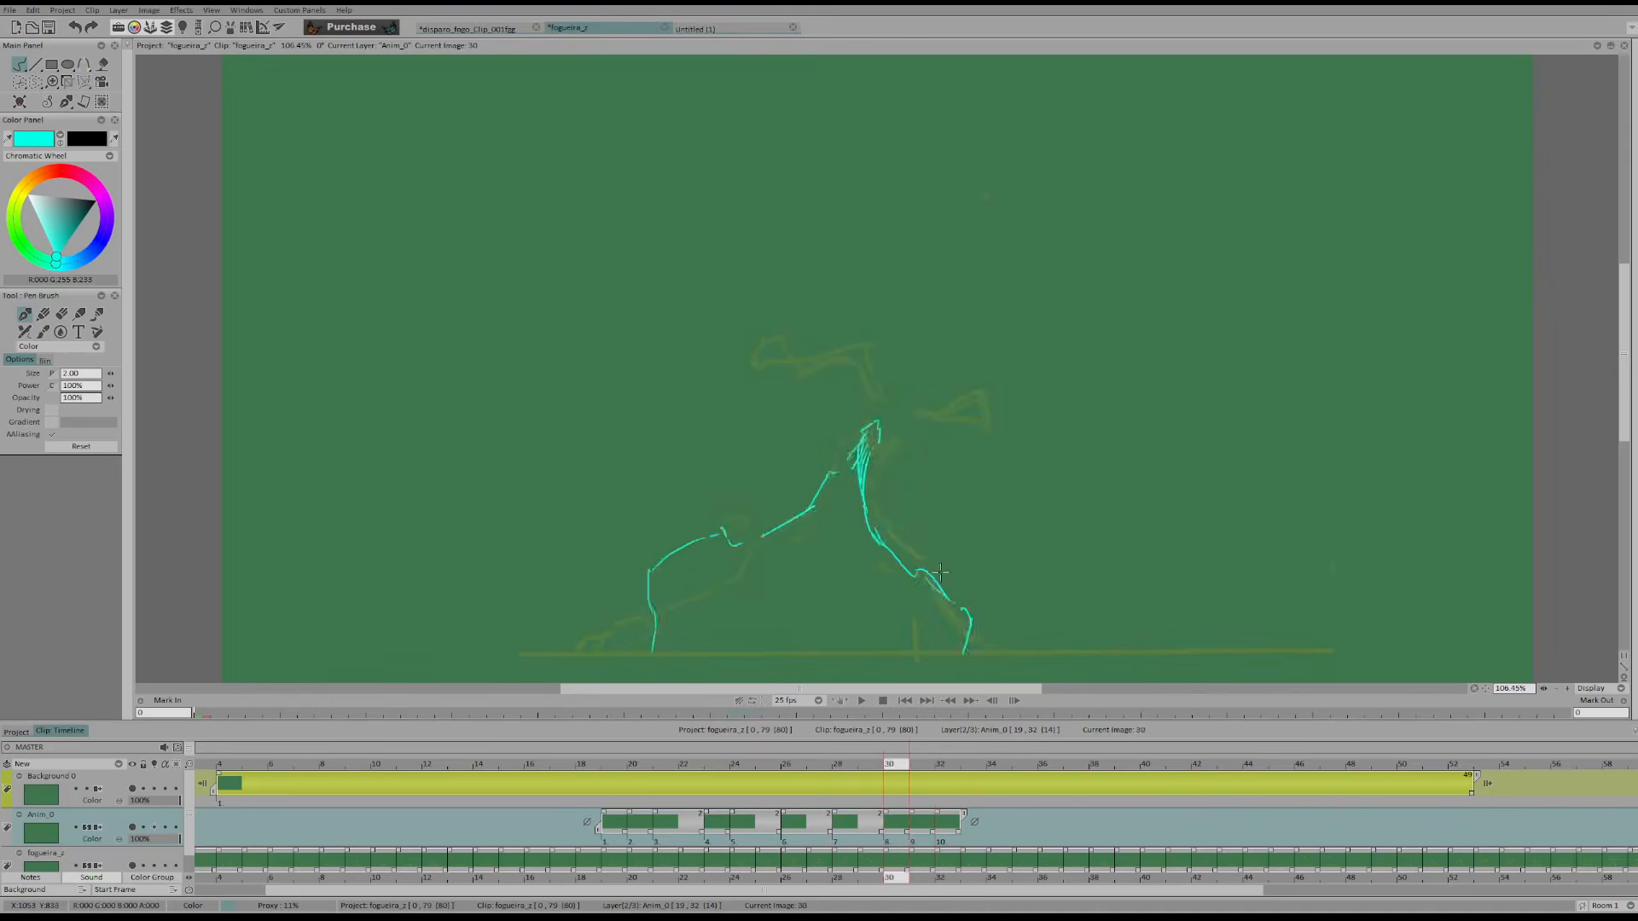
key(Right)
key(Right)
key(Right)
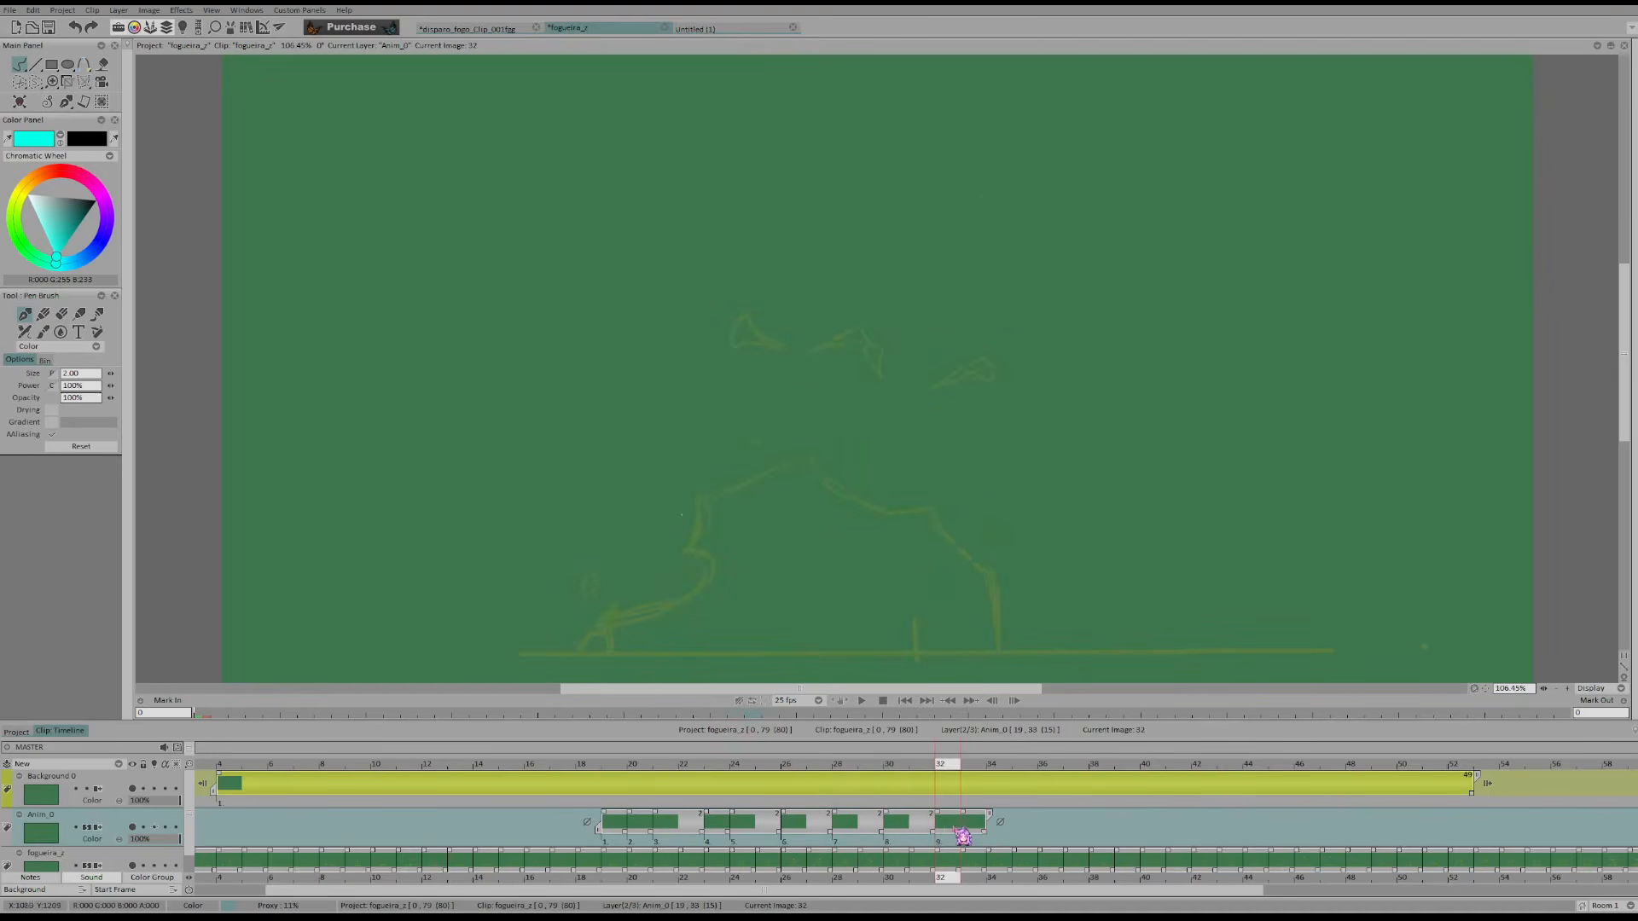
key(Left)
key(Left)
key(Left)
key(Left)
key(Left)
Draw the right foot of the flame up from the ground on frame 32
key(Right)
key(Right)
key(Right)
key(Right)
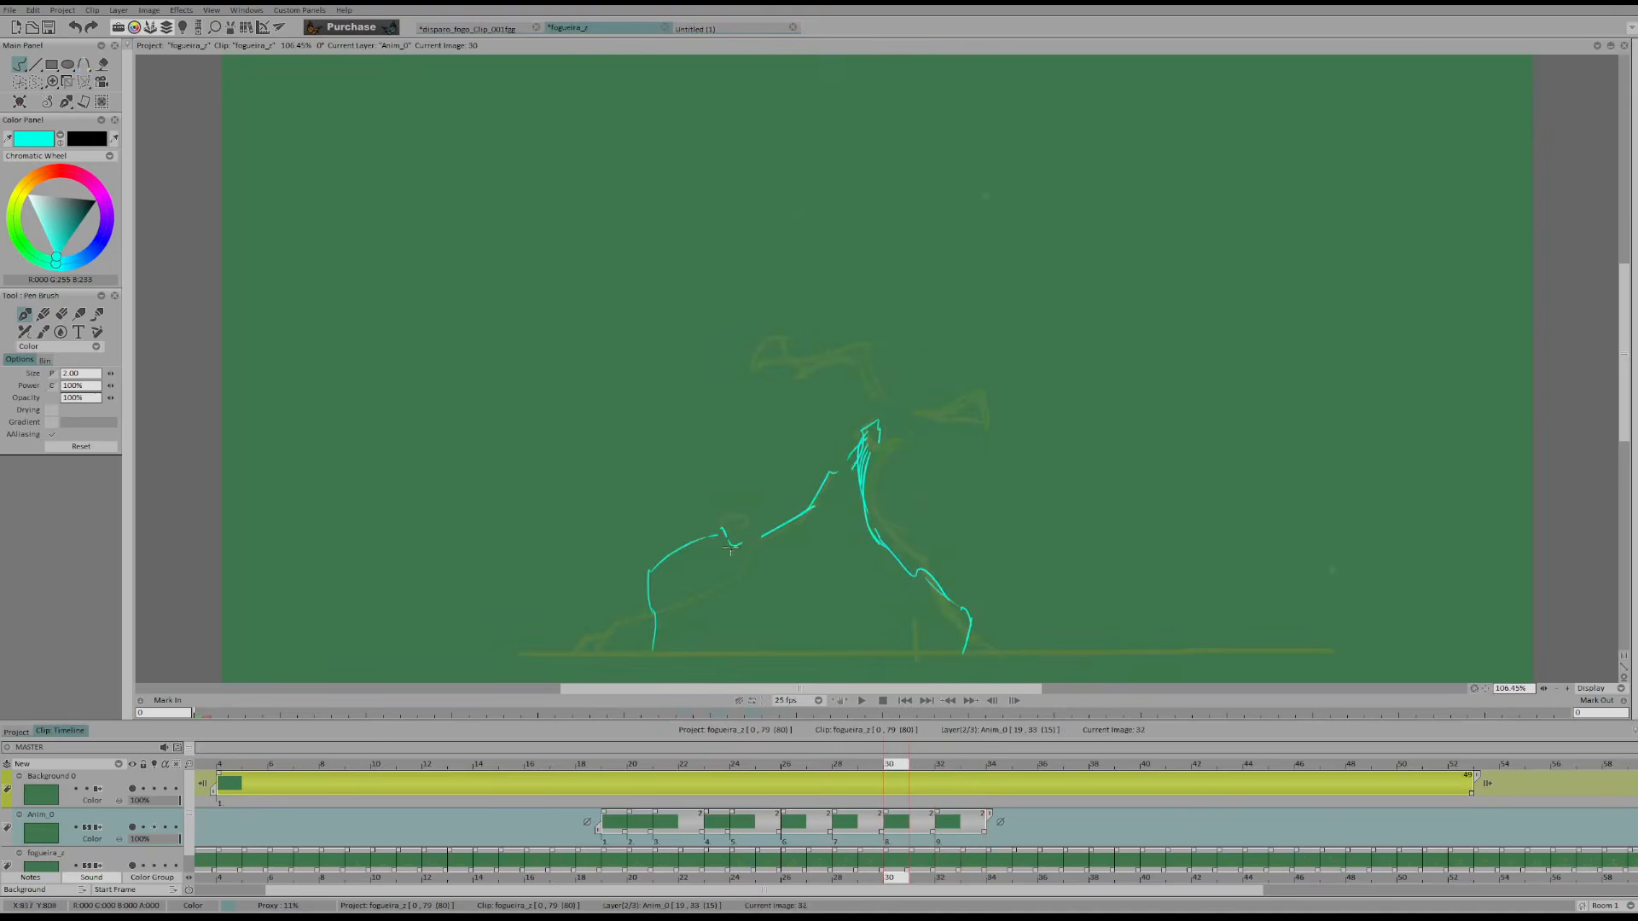
key(Left)
key(Left)
key(Left)
key(Left)
Erase the lower left edge on frame 30 and redraw it with a notch down to the ground
key(Right)
key(Right)
key(Right)
key(Right)
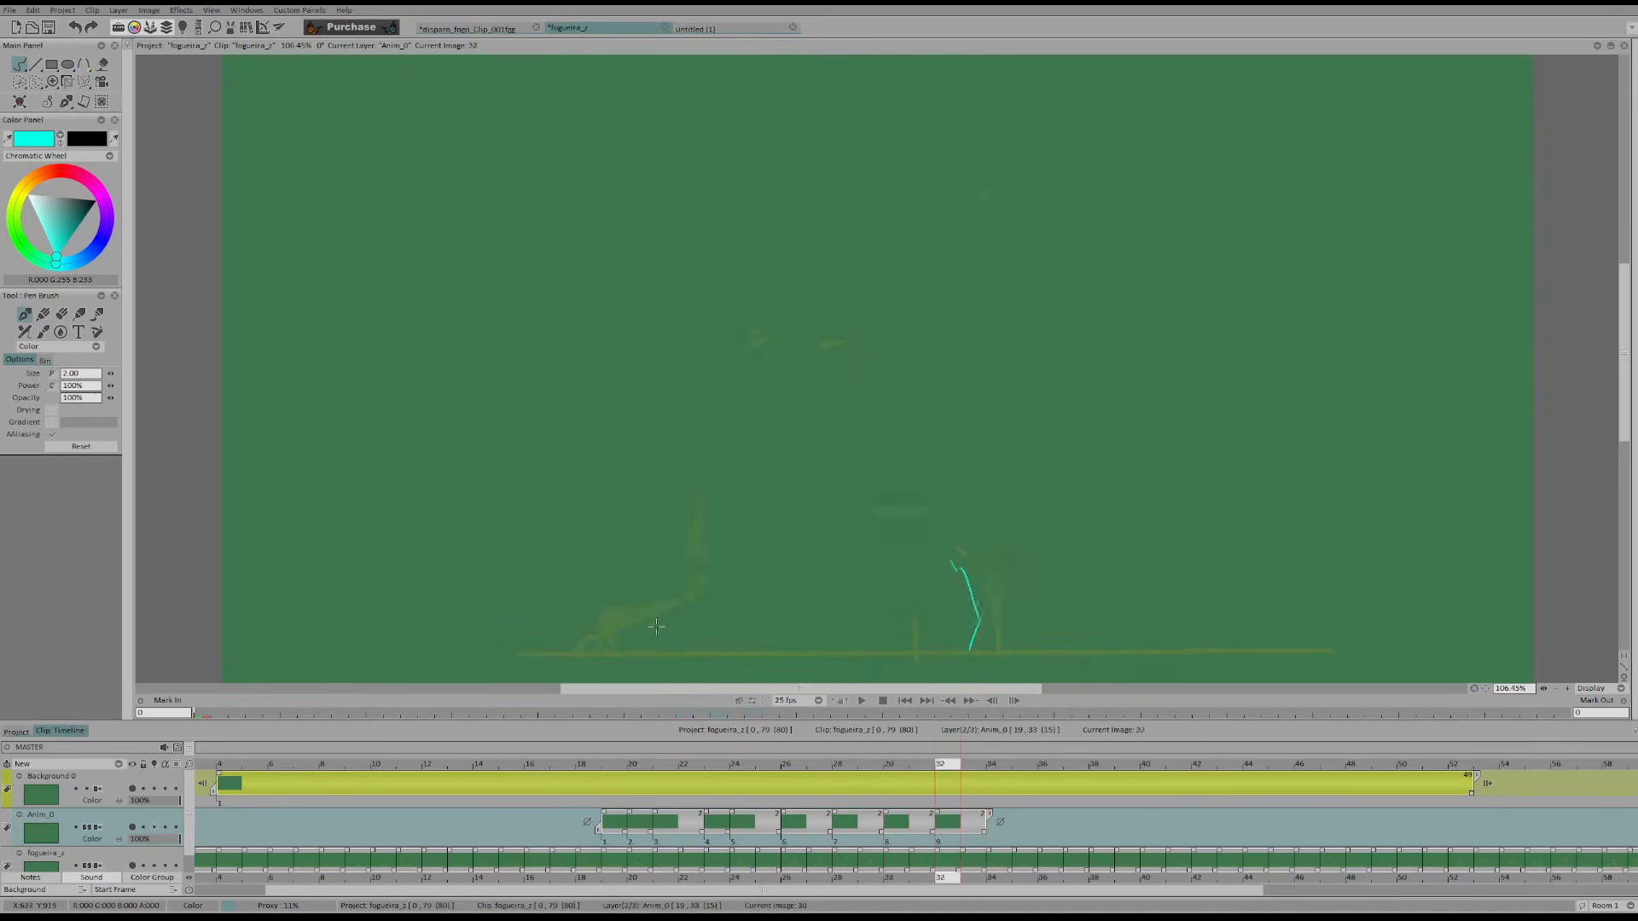
key(Left)
key(Left)
key(shift+s)
drag(644, 561, 673, 586)
key(s)
mouse_move(659, 560)
mouse_down()
mouse_move(671, 602)
mouse_move(651, 650)
mouse_up()
key(Left)
key(Left)
Erase the left bump on frame 30 and redraw it as a sharper peak joining the slope
key(Right)
key(Right)
key(Right)
key(Right)
key(Left)
key(Left)
key(shift+s)
drag(698, 527, 683, 556)
key(s)
drag(691, 541, 748, 534)
key(Left)
key(Left)
Draw the left foot of the flame on frame 32 from the ground toward the inner notch
key(Right)
key(Right)
key(Right)
key(Right)
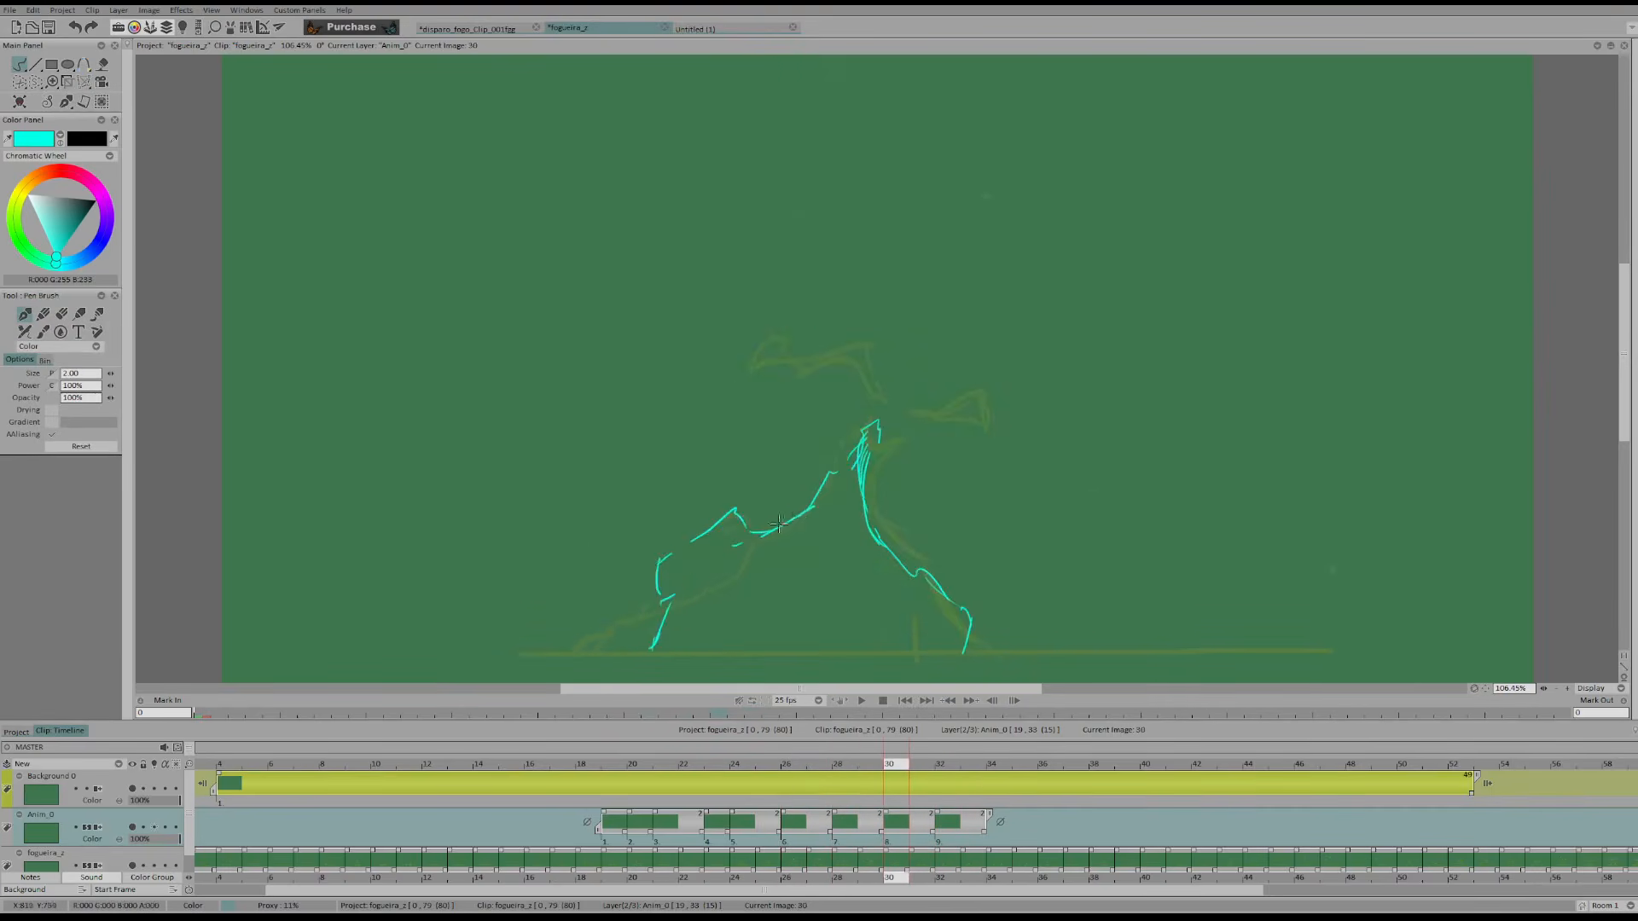
key(Left)
key(Left)
key(Left)
key(Left)
key(Right)
key(Right)
key(Right)
key(Right)
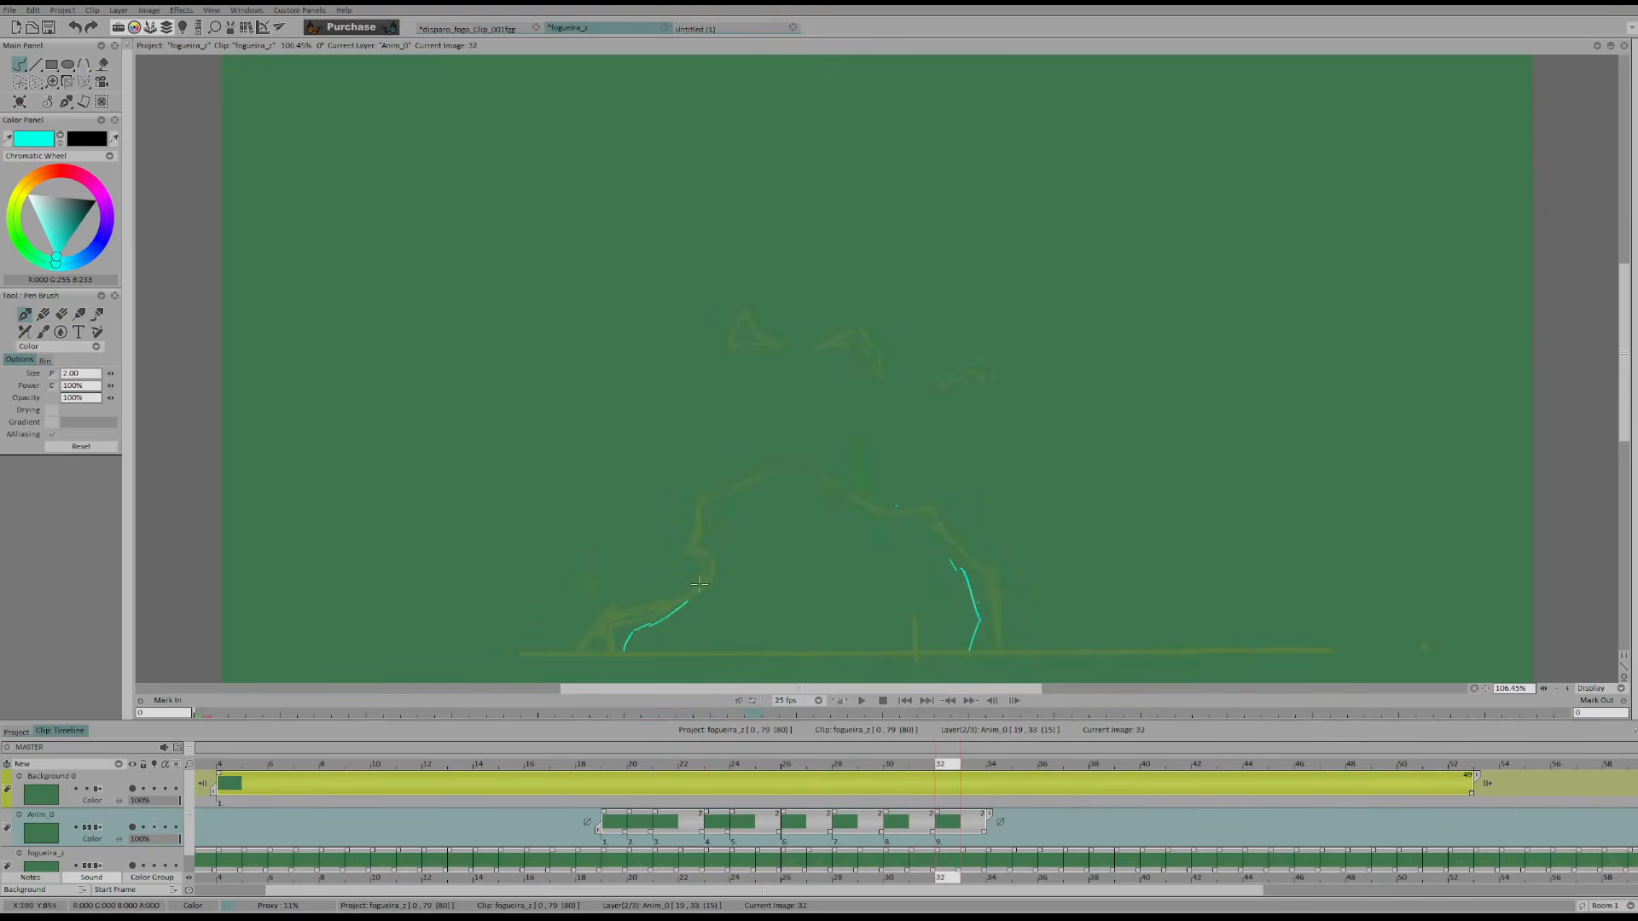
Draw the left side and crest of the flame on frame 32, with a small detached drop above it
key(Left)
key(Left)
key(Left)
key(Left)
mouse_move(745, 493)
mouse_down()
mouse_move(857, 472)
mouse_move(878, 418)
mouse_up()
key(Right)
key(Right)
key(Right)
key(Right)
key(Left)
key(Left)
key(Left)
key(Left)
key(Right)
key(Right)
key(Right)
key(Right)
key(Left)
key(Left)
key(Right)
key(Right)
Draw the right slope on frame 32 from the crest down to the right foot
key(Left)
key(Left)
key(Left)
key(Left)
key(Right)
key(Right)
key(Right)
key(Right)
drag(880, 507, 954, 563)
key(Left)
key(Left)
key(Right)
key(Right)
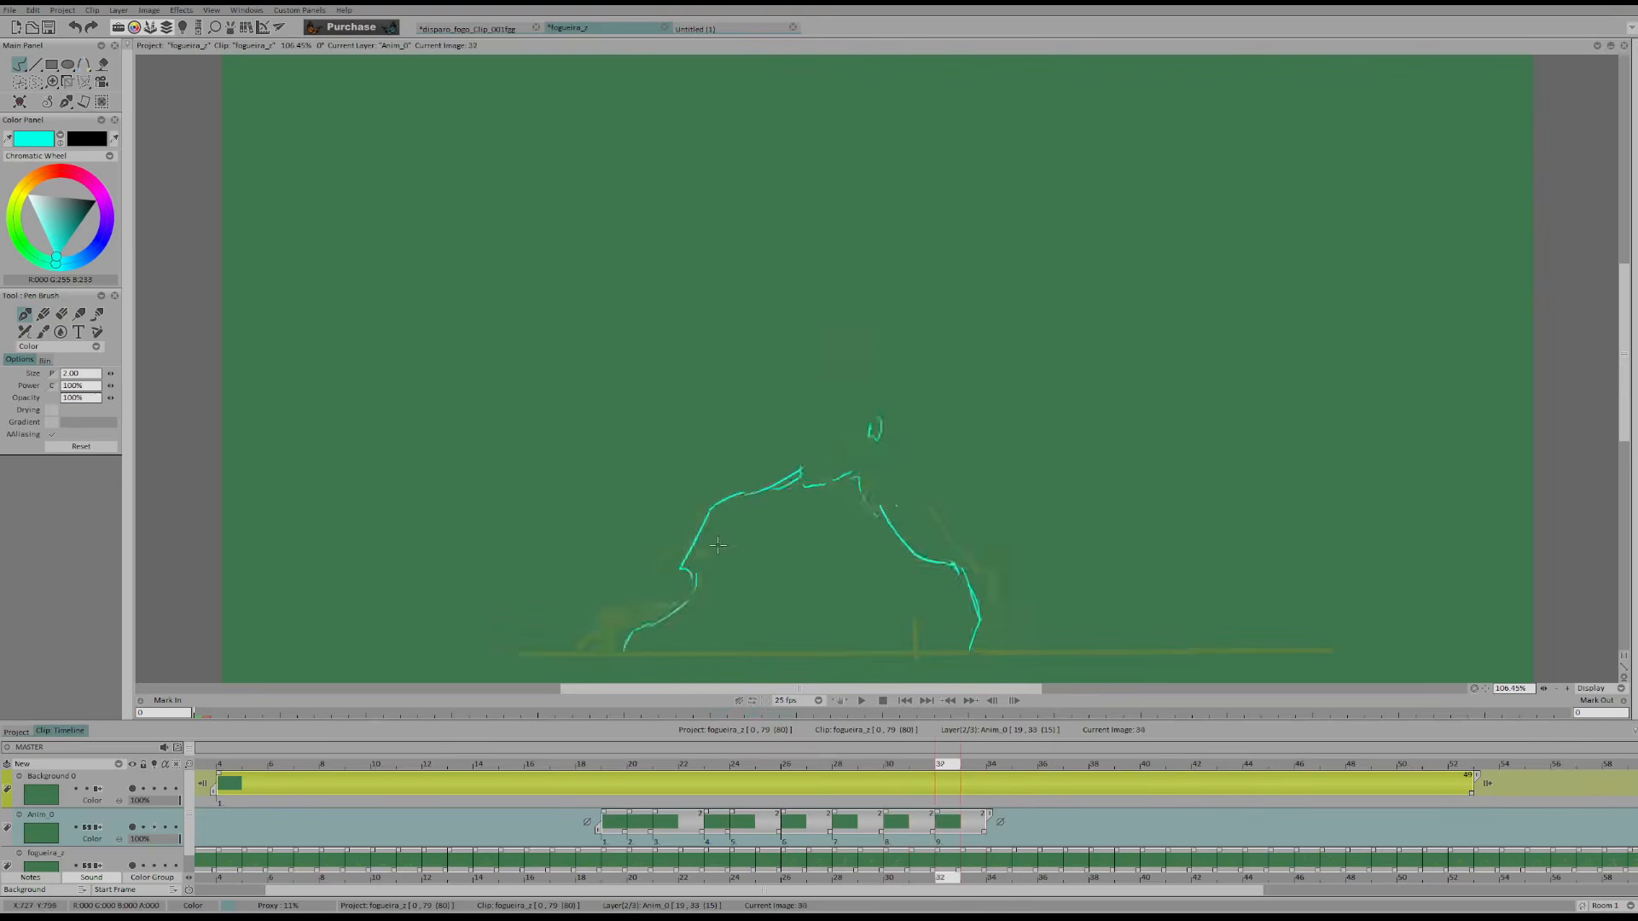
Compare frames 30 and 32 and look ahead to the faded original flame on frame 37
key(Left)
key(Left)
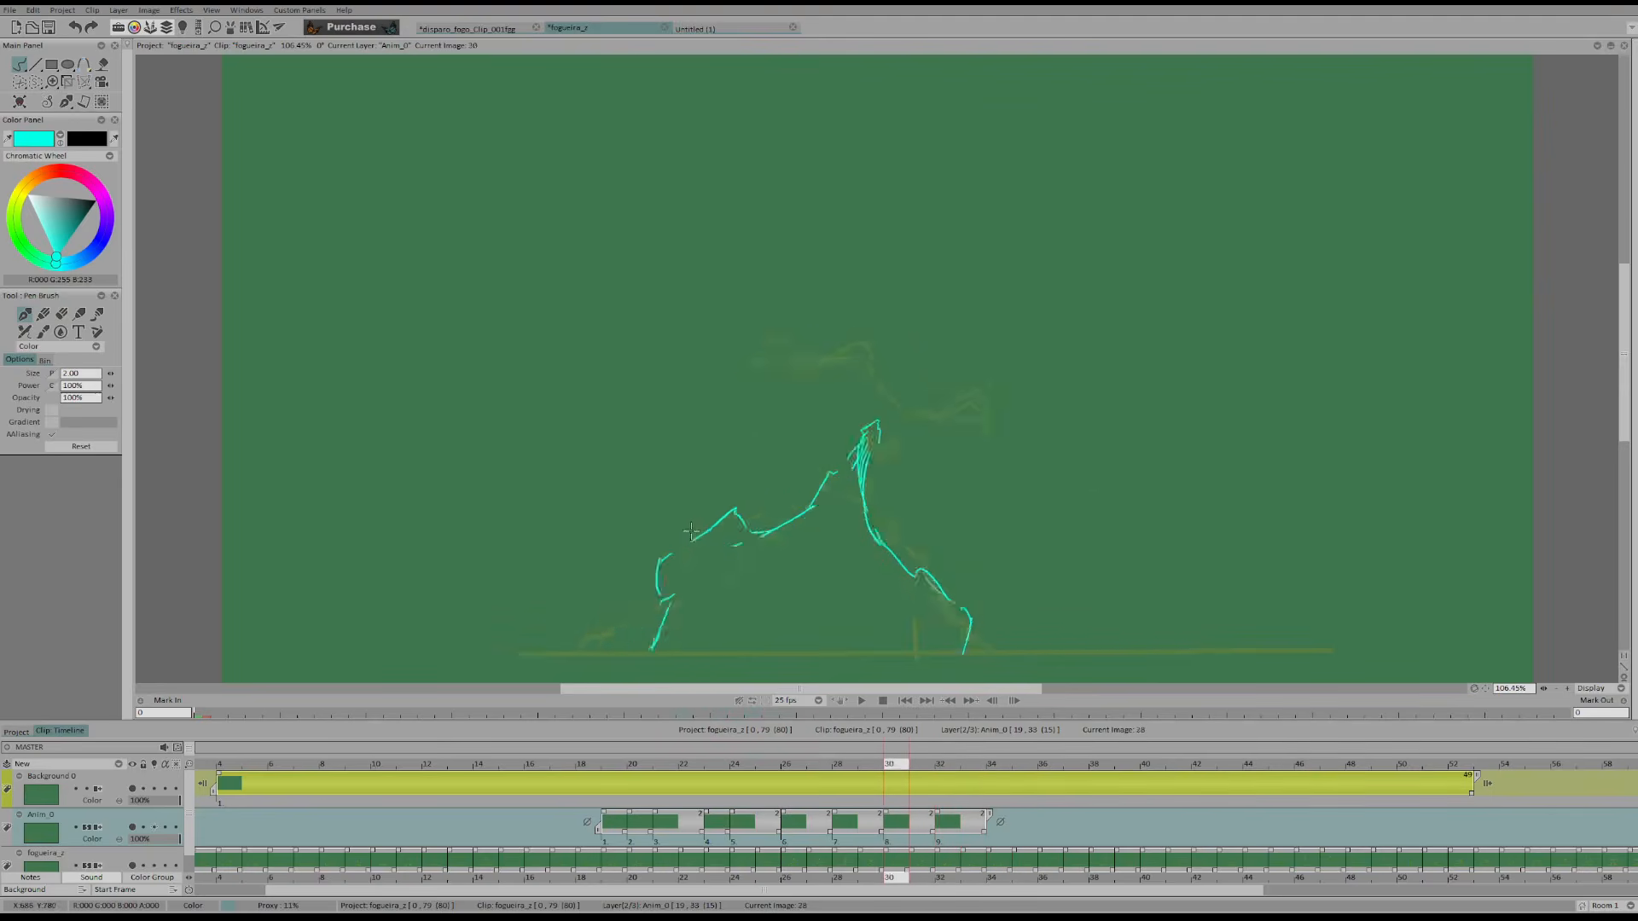
key(Right)
key(Right)
key(Right)
key(Right)
key(Right)
key(Right)
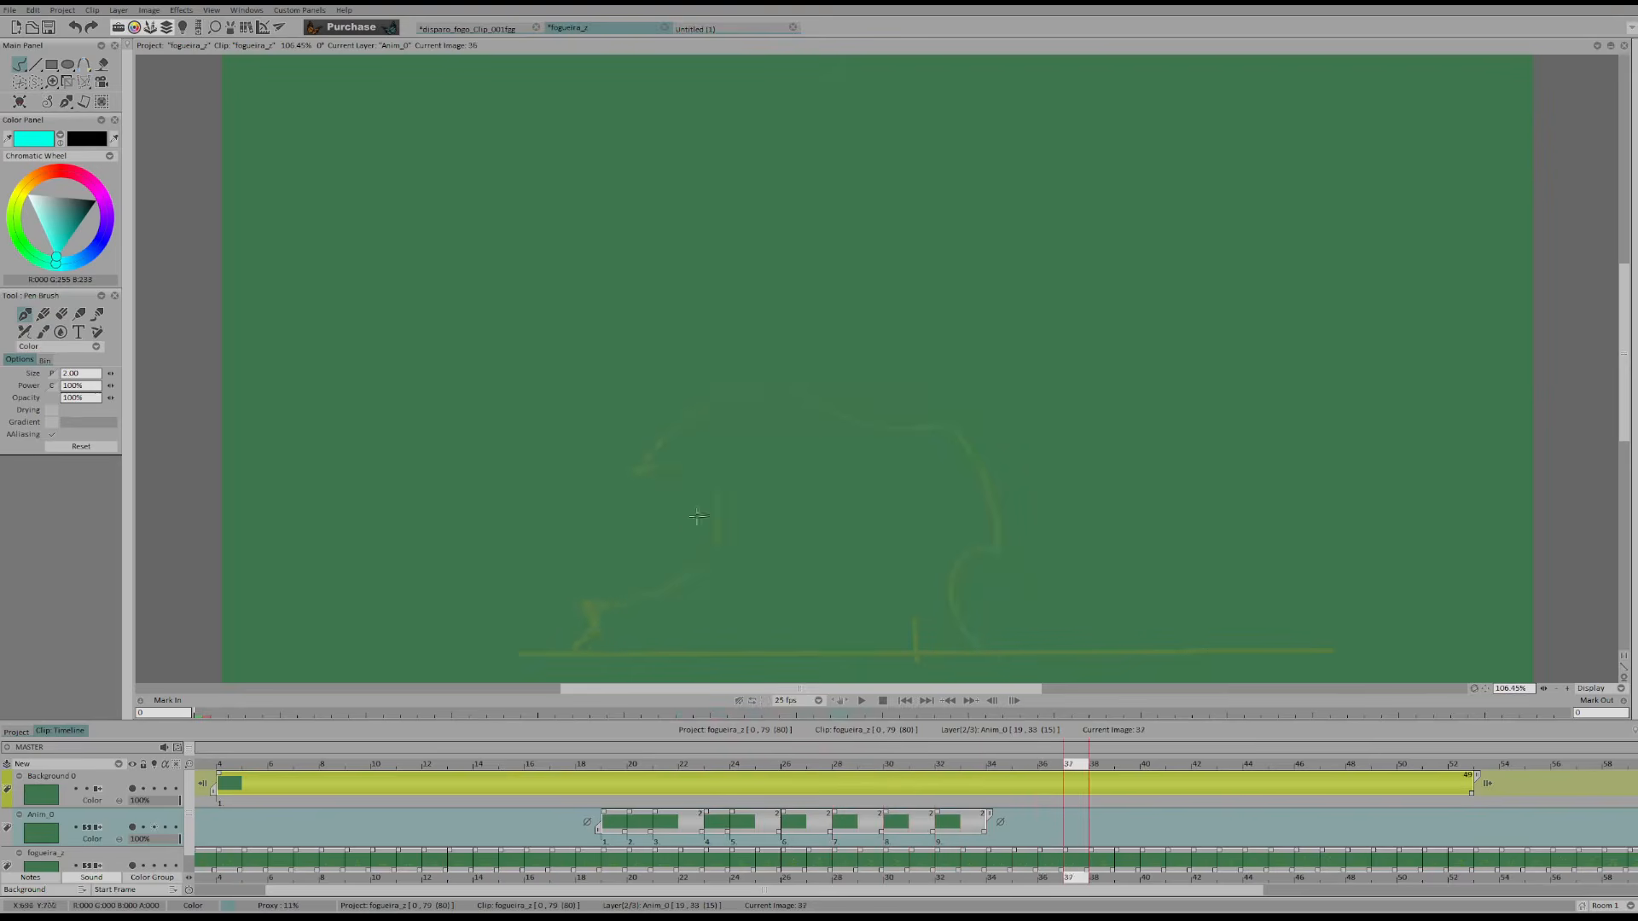
Compare frame 30 with its neighbours and reshape the flame's left shoulder and foot on frame 30
key(Left)
key(Left)
key(Left)
key(Left)
key(Left)
key(Left)
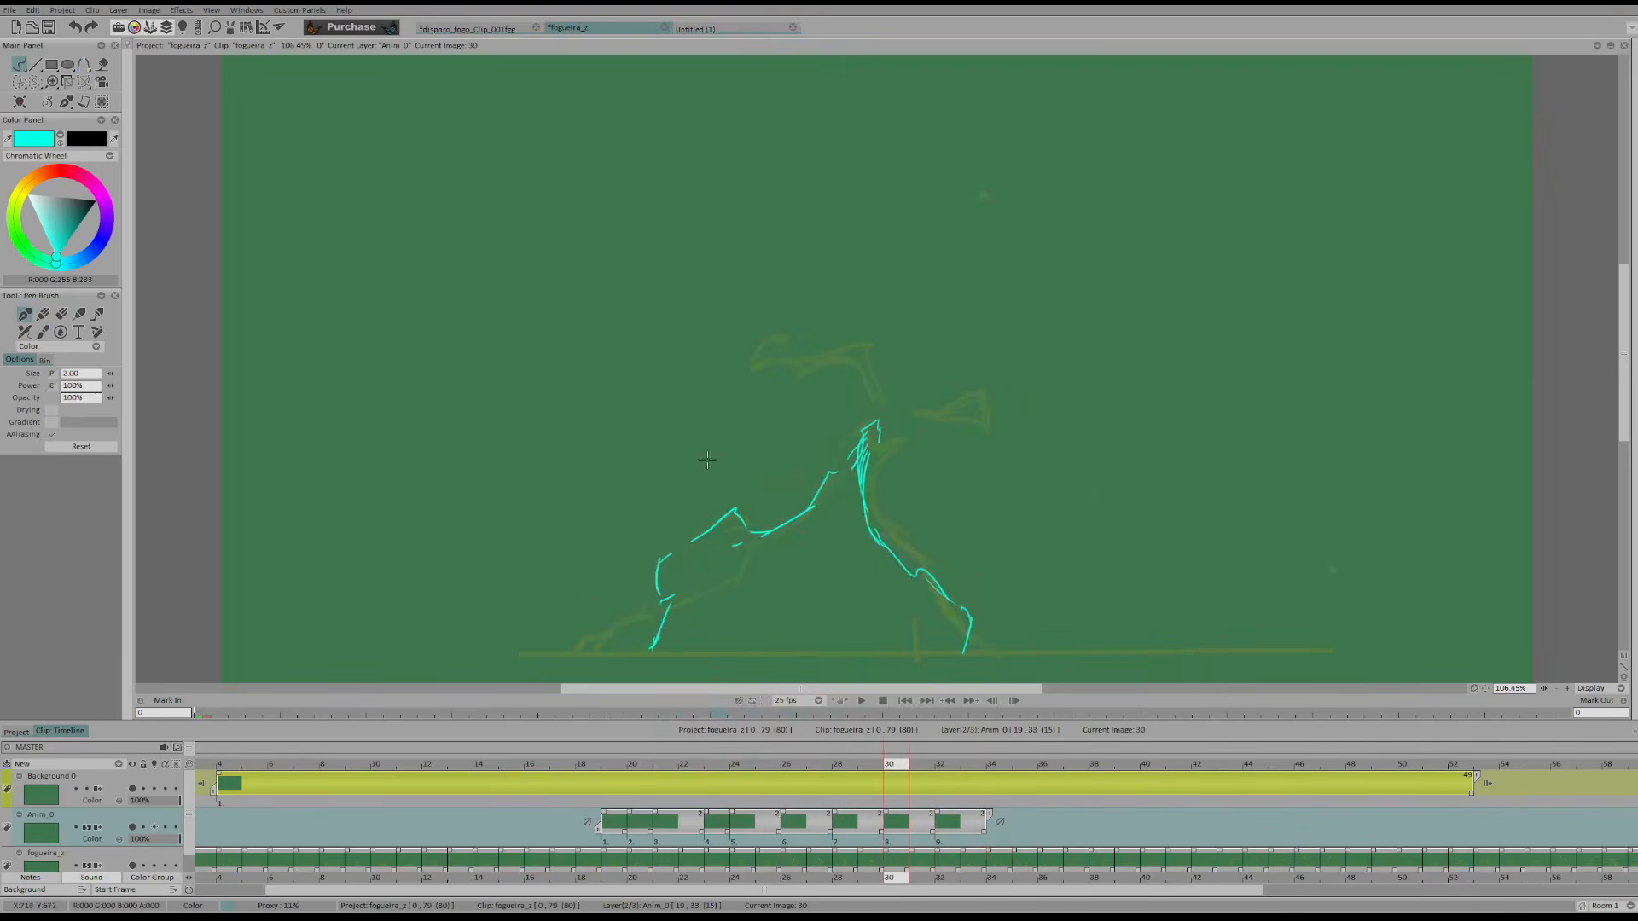
key(Left)
key(Left)
key(Right)
key(Right)
key(shift+d)
key(d)
mouse_move(666, 570)
mouse_down()
mouse_move(659, 602)
mouse_move(659, 554)
mouse_move(740, 527)
mouse_move(743, 505)
mouse_move(685, 528)
mouse_move(762, 535)
mouse_move(679, 571)
mouse_move(702, 539)
mouse_move(655, 615)
mouse_move(652, 571)
mouse_up()
key(Left)
Erase the small peak in the middle of the crest on frame 32 and redraw that stretch lower
key(Right)
key(e)
key(d)
key(Right)
key(e)
key(d)
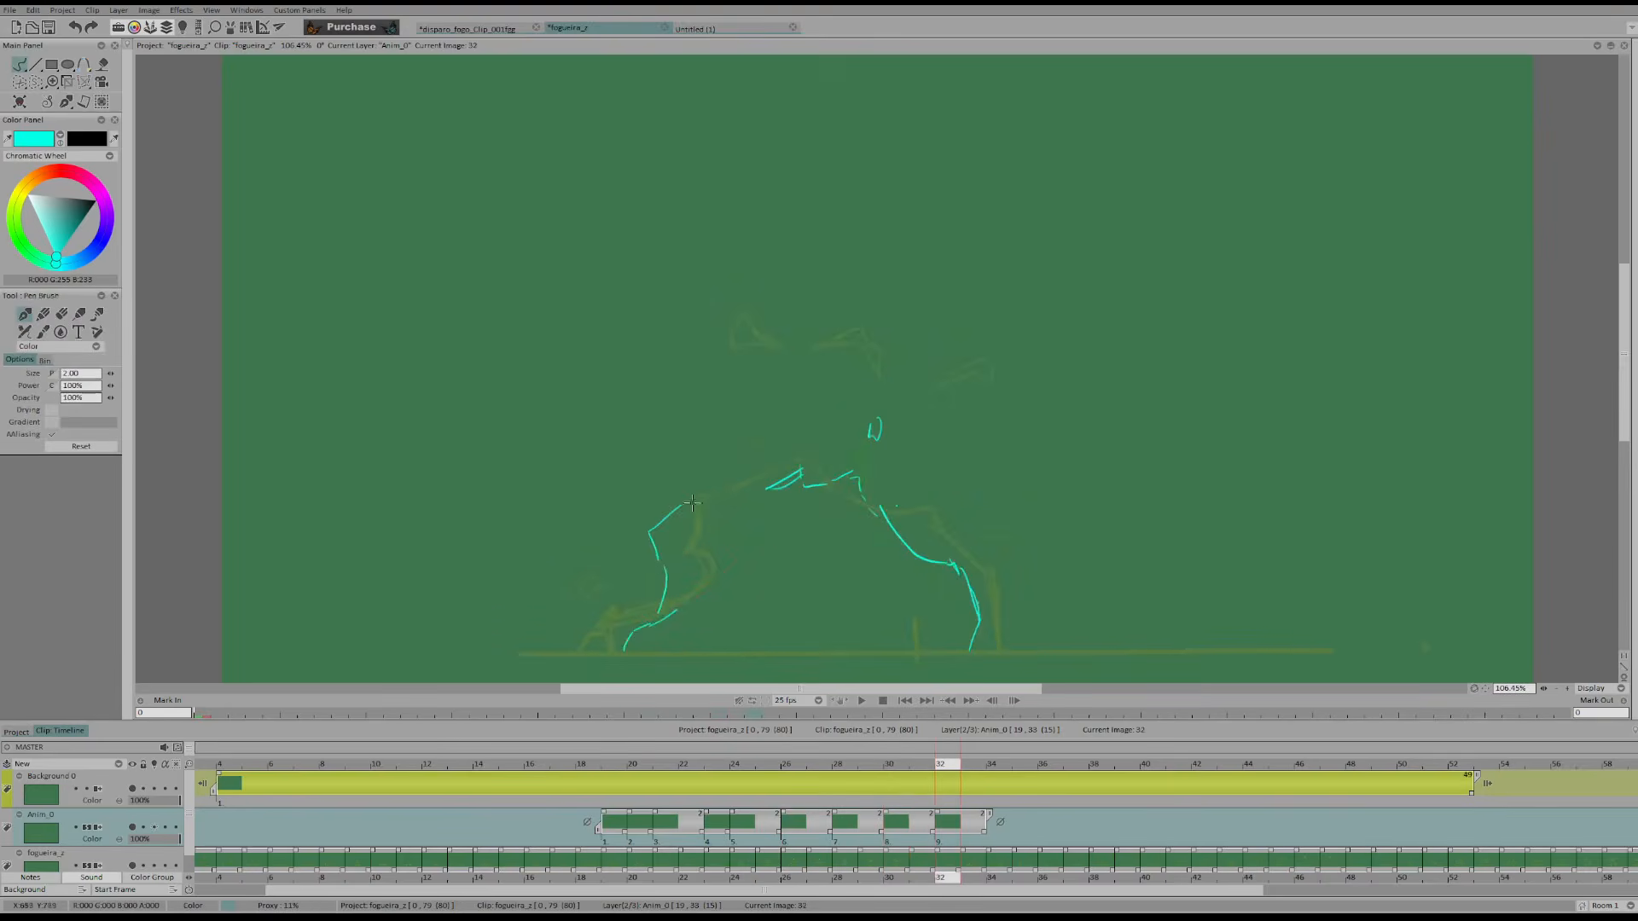
key(Left)
key(Left)
key(Right)
key(Right)
key(e)
mouse_move(815, 478)
mouse_down()
mouse_move(714, 495)
mouse_move(774, 510)
mouse_move(830, 485)
mouse_move(764, 517)
mouse_up()
key(d)
Redraw the top of the left shoulder on frame 32 so it dips into the crest line
key(Left)
key(Left)
key(Right)
key(Right)
key(e)
key(d)
drag(702, 500, 753, 506)
Draw the flame's left side on frame 34 from the ground through the notch up to the left peak
key(Right)
drag(619, 648, 663, 583)
drag(769, 448, 721, 453)
key(Left)
key(Left)
key(Right)
key(Right)
key(e)
key(d)
drag(715, 457, 792, 455)
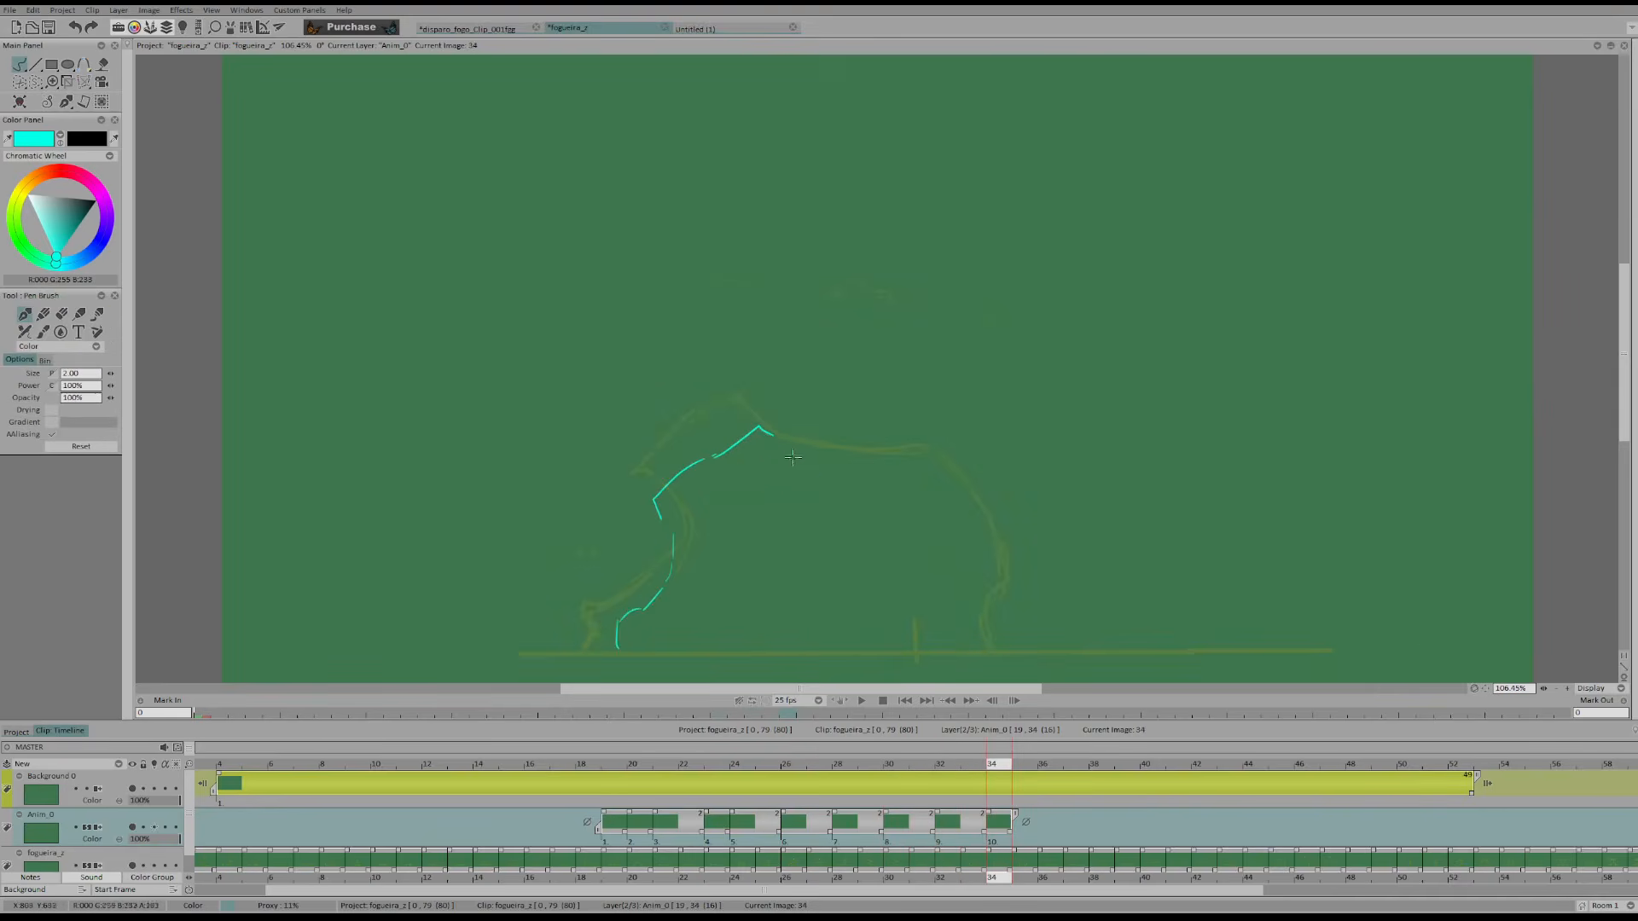
Draw the stepped crest and the right slope down to the right foot on frame 34
key(Left)
key(Left)
key(Right)
key(Right)
drag(985, 574, 952, 517)
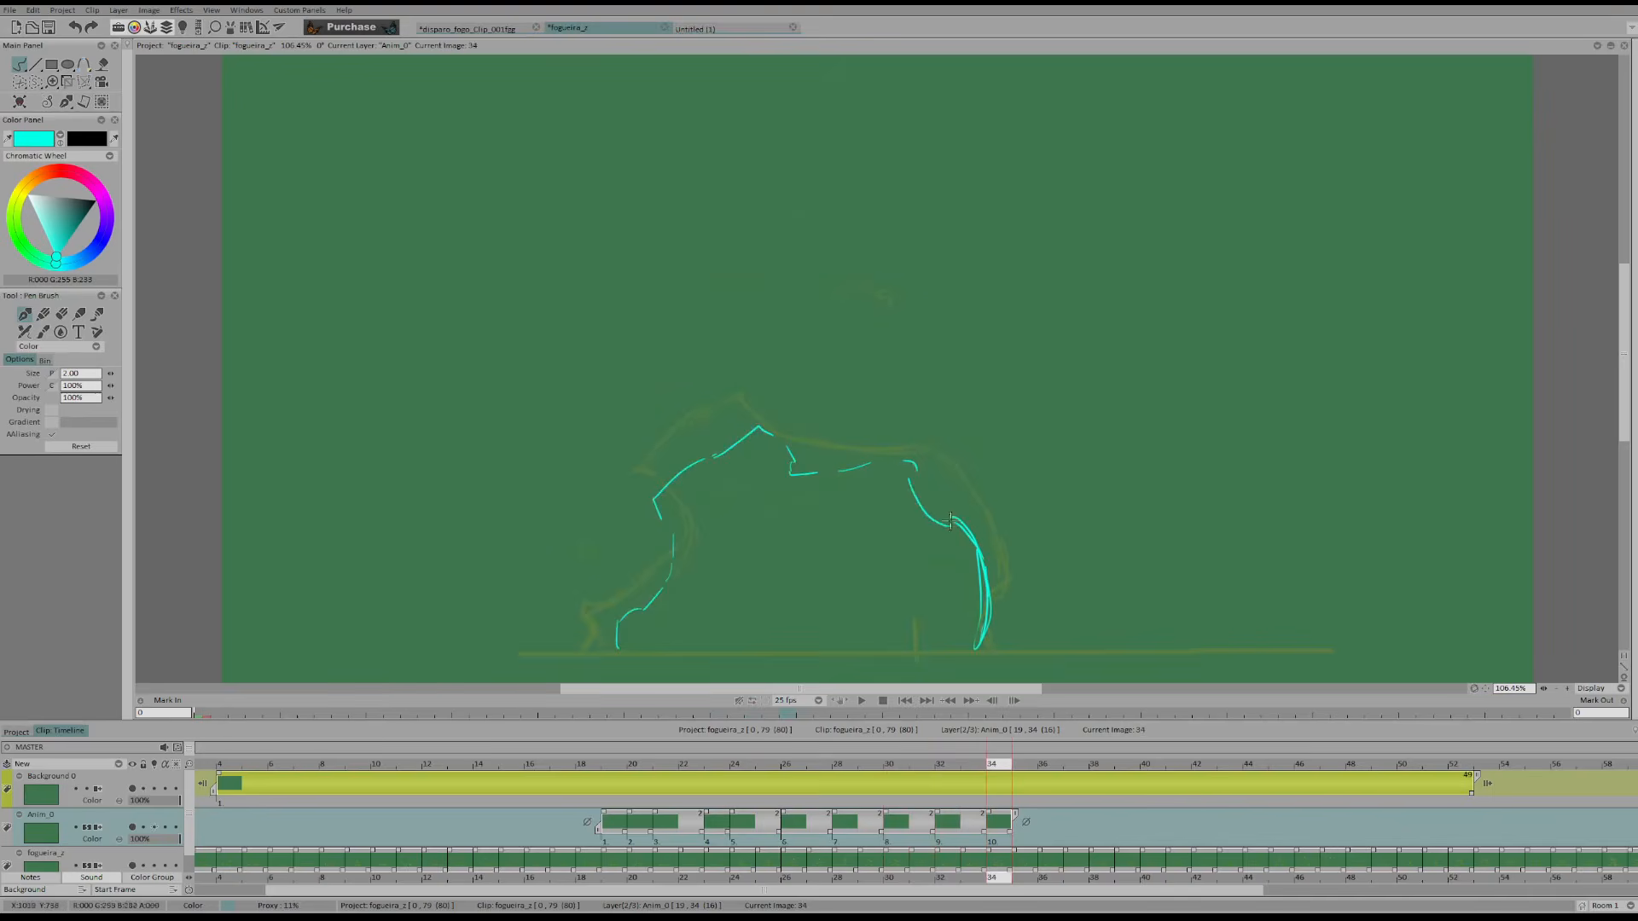
Close the left notch on frame 34 and draw the flame's left foot on frame 36
key(Right)
key(Right)
key(Left)
key(Left)
key(Right)
key(Right)
drag(616, 639, 616, 639)
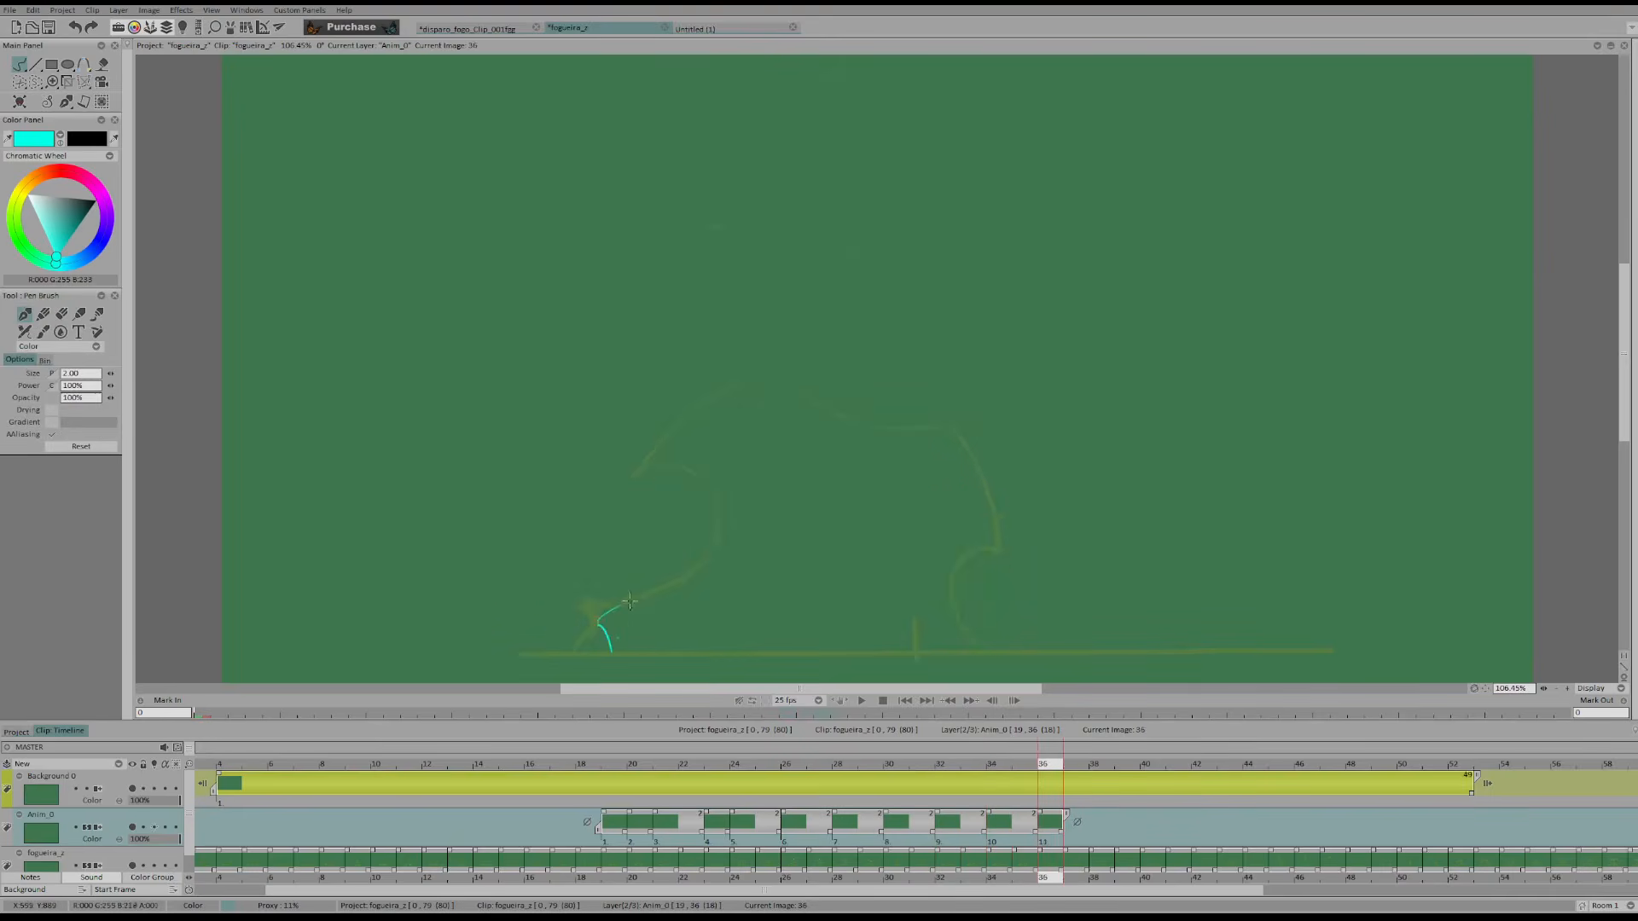
key(Left)
key(Left)
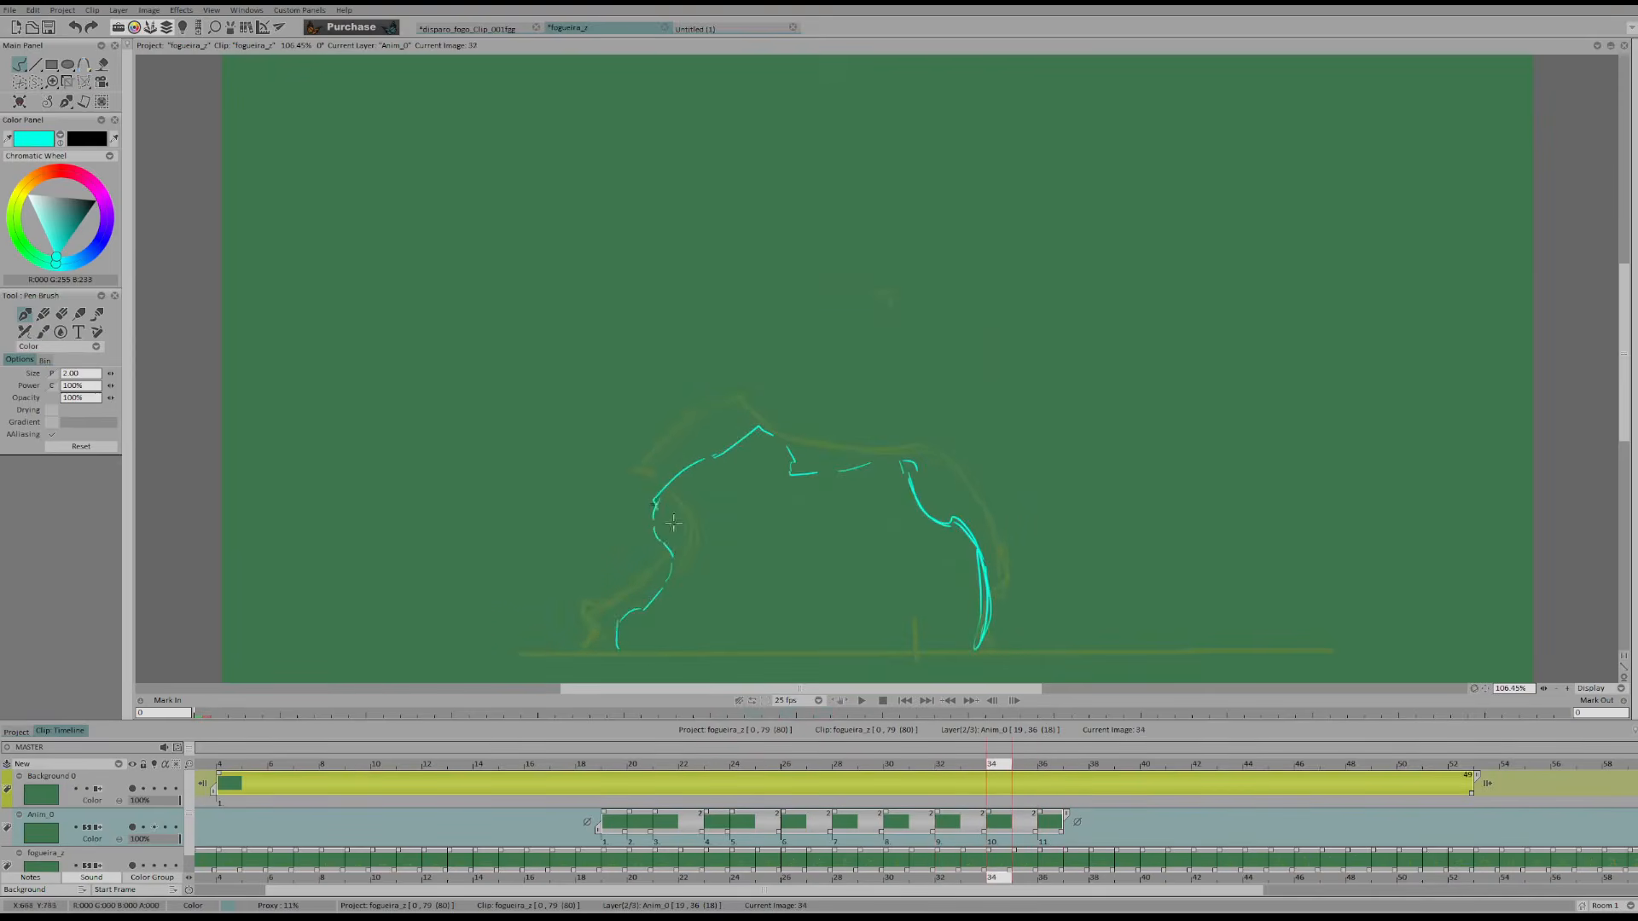
Flip back and forth through the redrawn frames up to frame 36 to check the motion of the left side
key(Right)
key(Right)
key(Right)
key(Right)
key(Right)
key(Left)
key(Left)
key(Left)
key(Left)
key(Left)
key(Right)
key(Right)
key(Right)
click(617, 752)
key(Right)
key(Right)
key(Right)
key(Right)
key(Right)
key(Right)
key(Right)
key(Right)
key(Right)
key(Right)
key(Right)
key(Right)
key(Right)
key(Right)
key(Right)
key(Right)
key(Right)
key(Left)
key(Left)
Correct the line of the flame's left foot on frame 28, checking it against the neighbouring frames
key(Left)
key(Left)
key(Left)
key(Left)
key(Left)
key(Left)
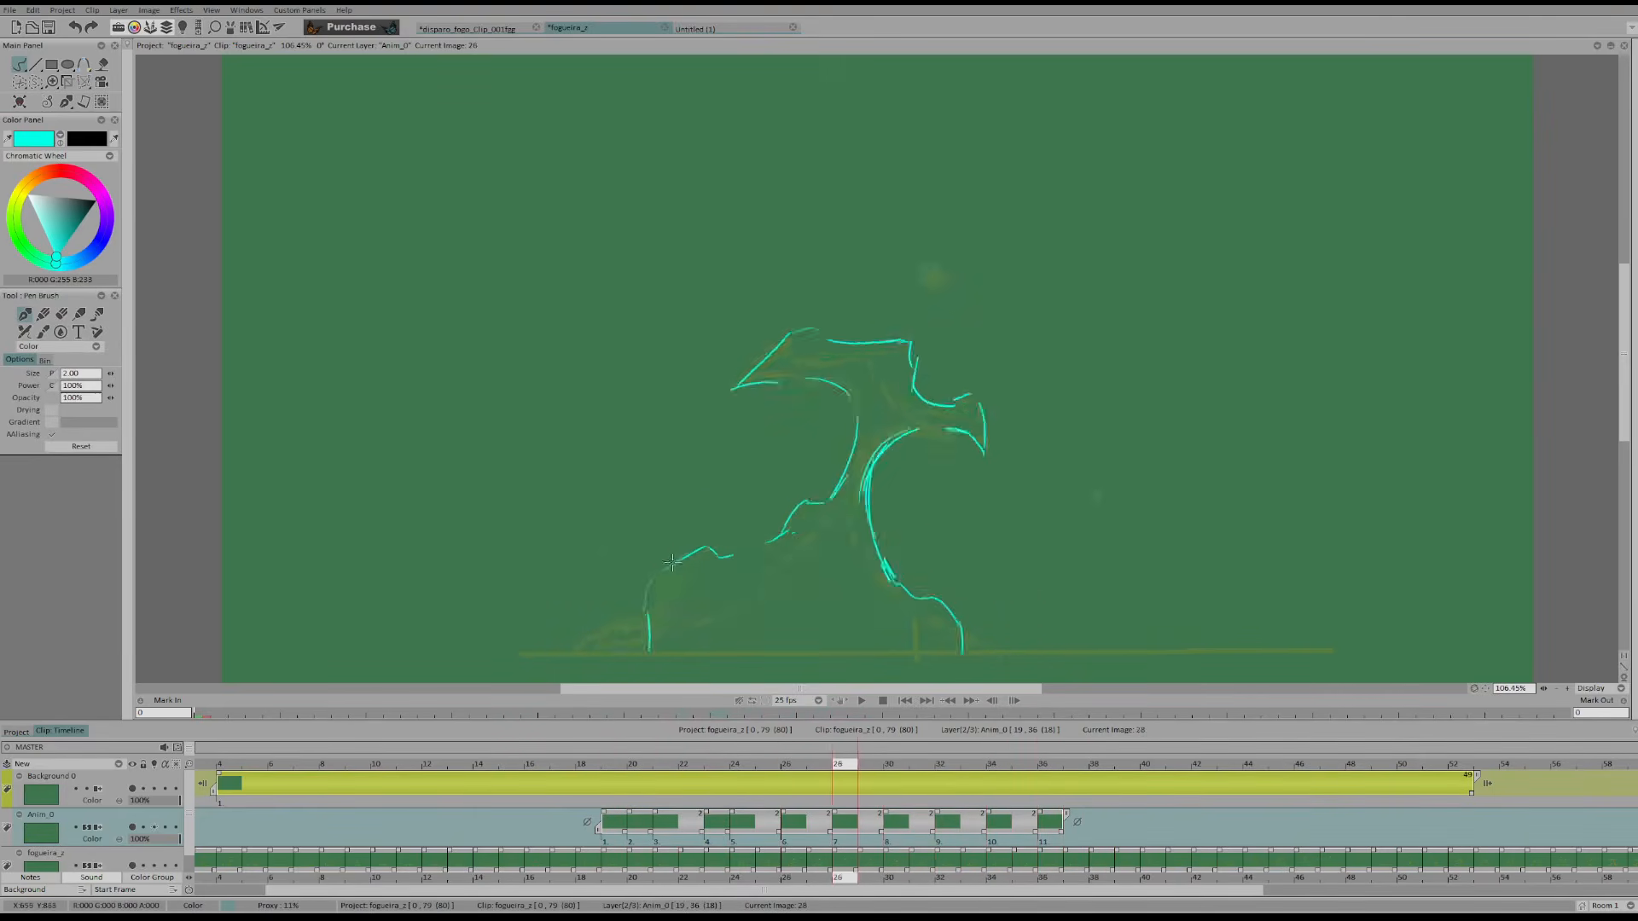
key(Right)
key(e)
key(Left)
key(Left)
key(Right)
key(e)
drag(650, 638, 638, 607)
Erase and redraw the left notch above the foot on frames 30 and 32, pushing the shoulder outward
key(Right)
key(e)
key(e)
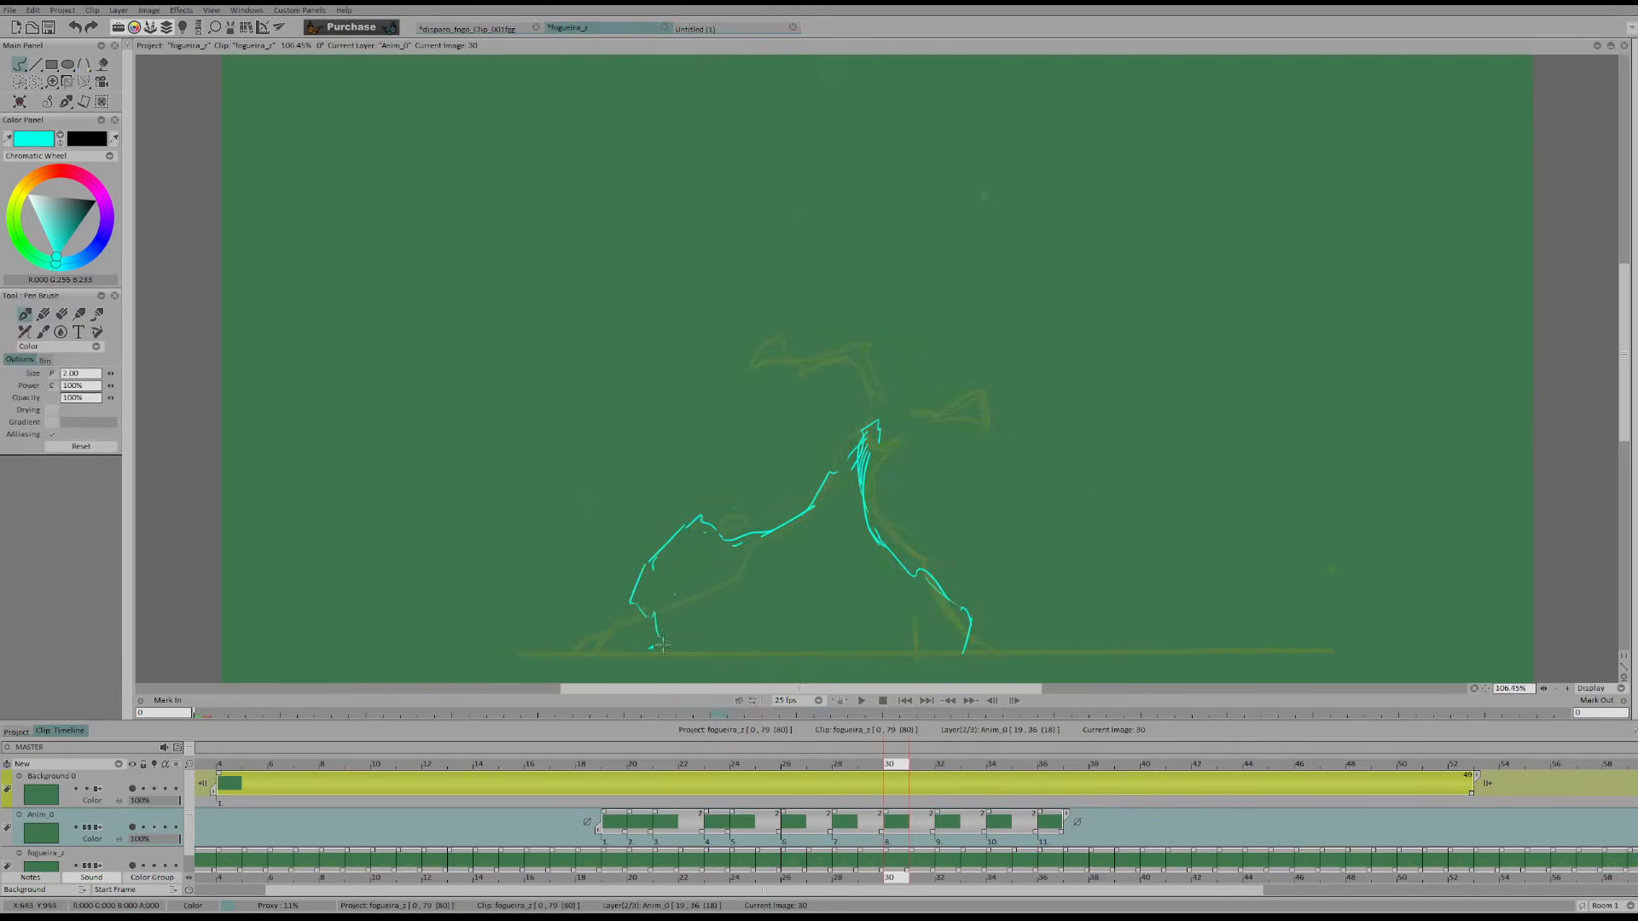
key(Right)
key(e)
Rework the left notch on frame 34, extending the shoulder's tip outward and down
key(e)
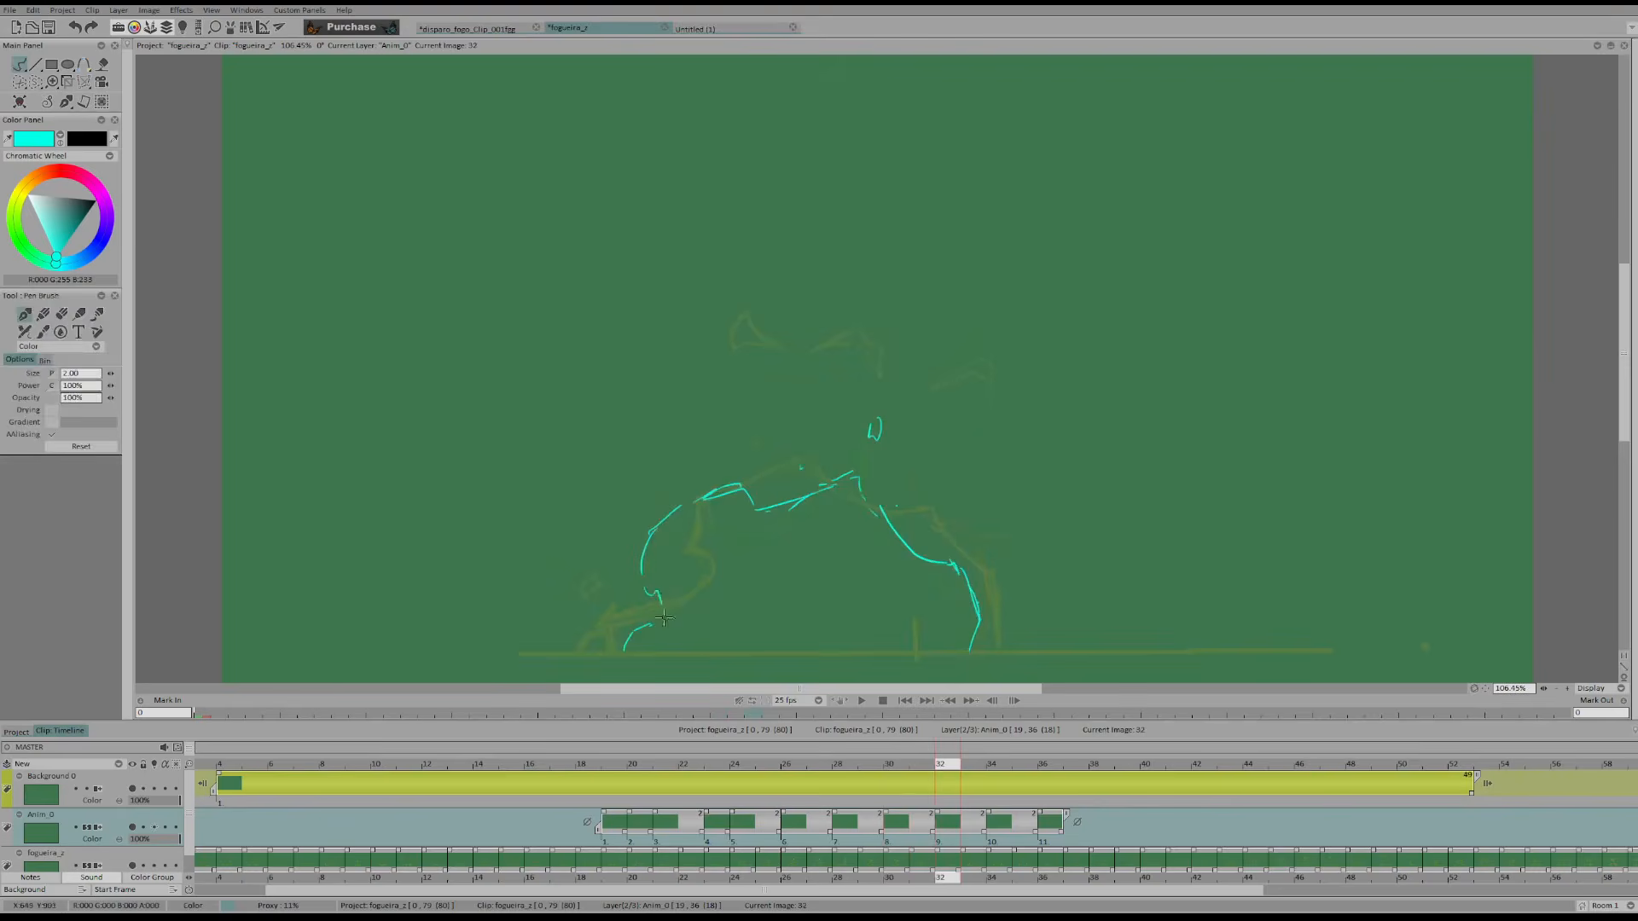
key(Right)
key(e)
key(e)
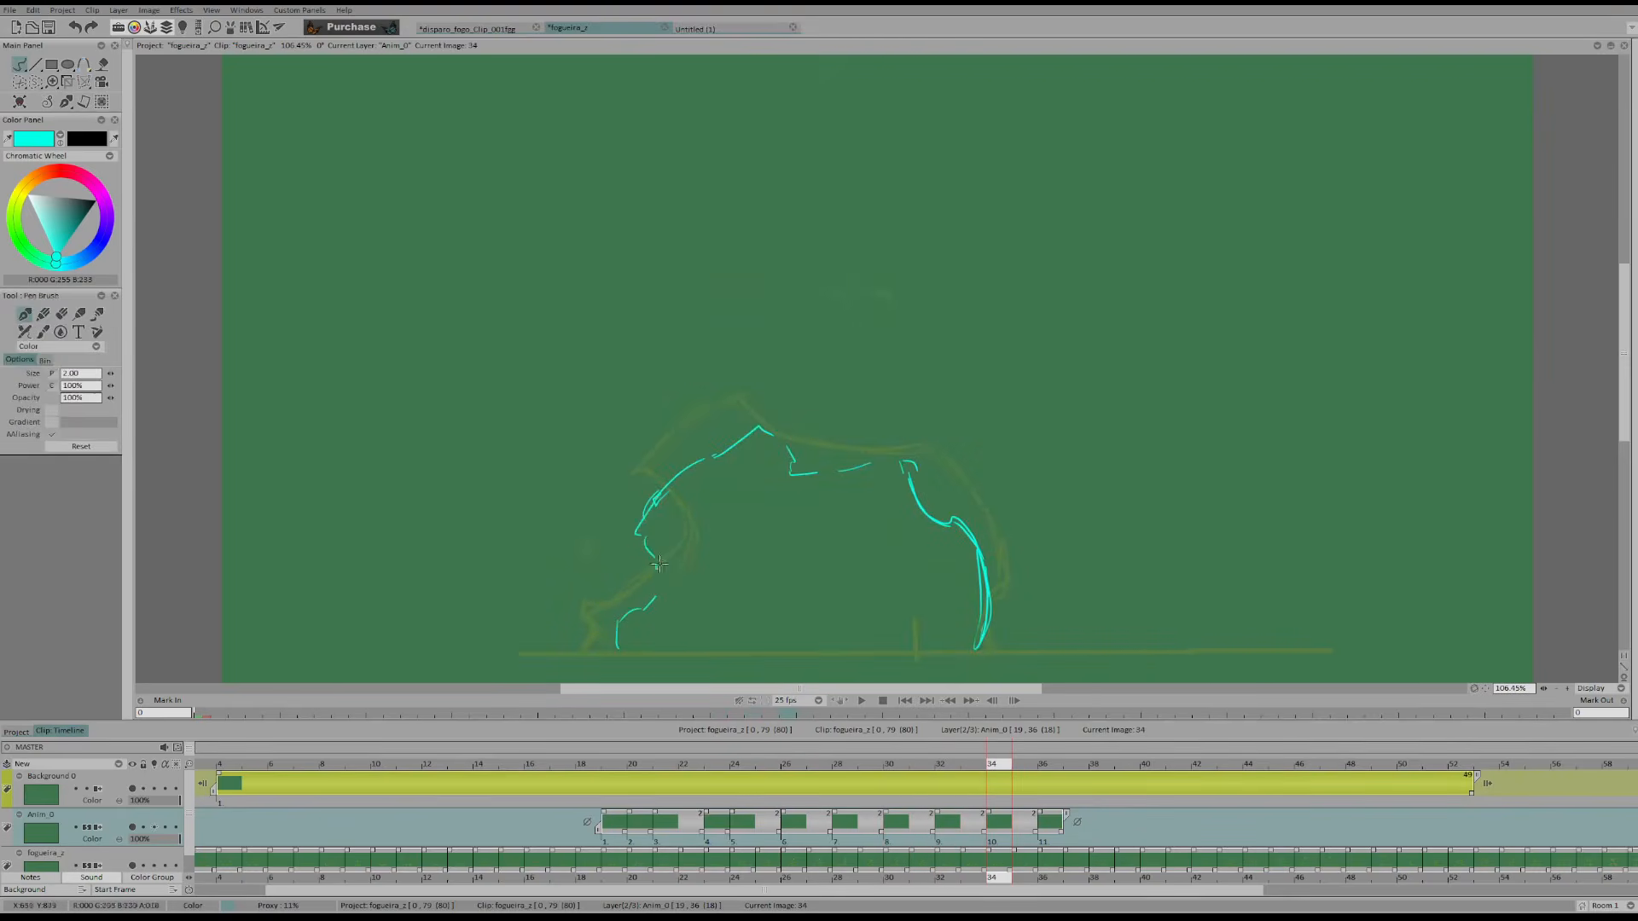
key(e)
drag(663, 580, 648, 541)
Draw the left curl with its inner hollow and the notch above the right foot on frame 36
key(e)
mouse_move(660, 495)
mouse_down()
mouse_move(645, 542)
mouse_move(664, 558)
mouse_move(660, 598)
mouse_move(644, 522)
mouse_up()
key(Right)
key(e)
key(e)
mouse_move(651, 539)
mouse_down()
mouse_move(690, 537)
mouse_move(676, 578)
mouse_move(658, 514)
mouse_up()
key(e)
key(e)
drag(688, 527, 686, 560)
key(Left)
key(Left)
key(Right)
key(Right)
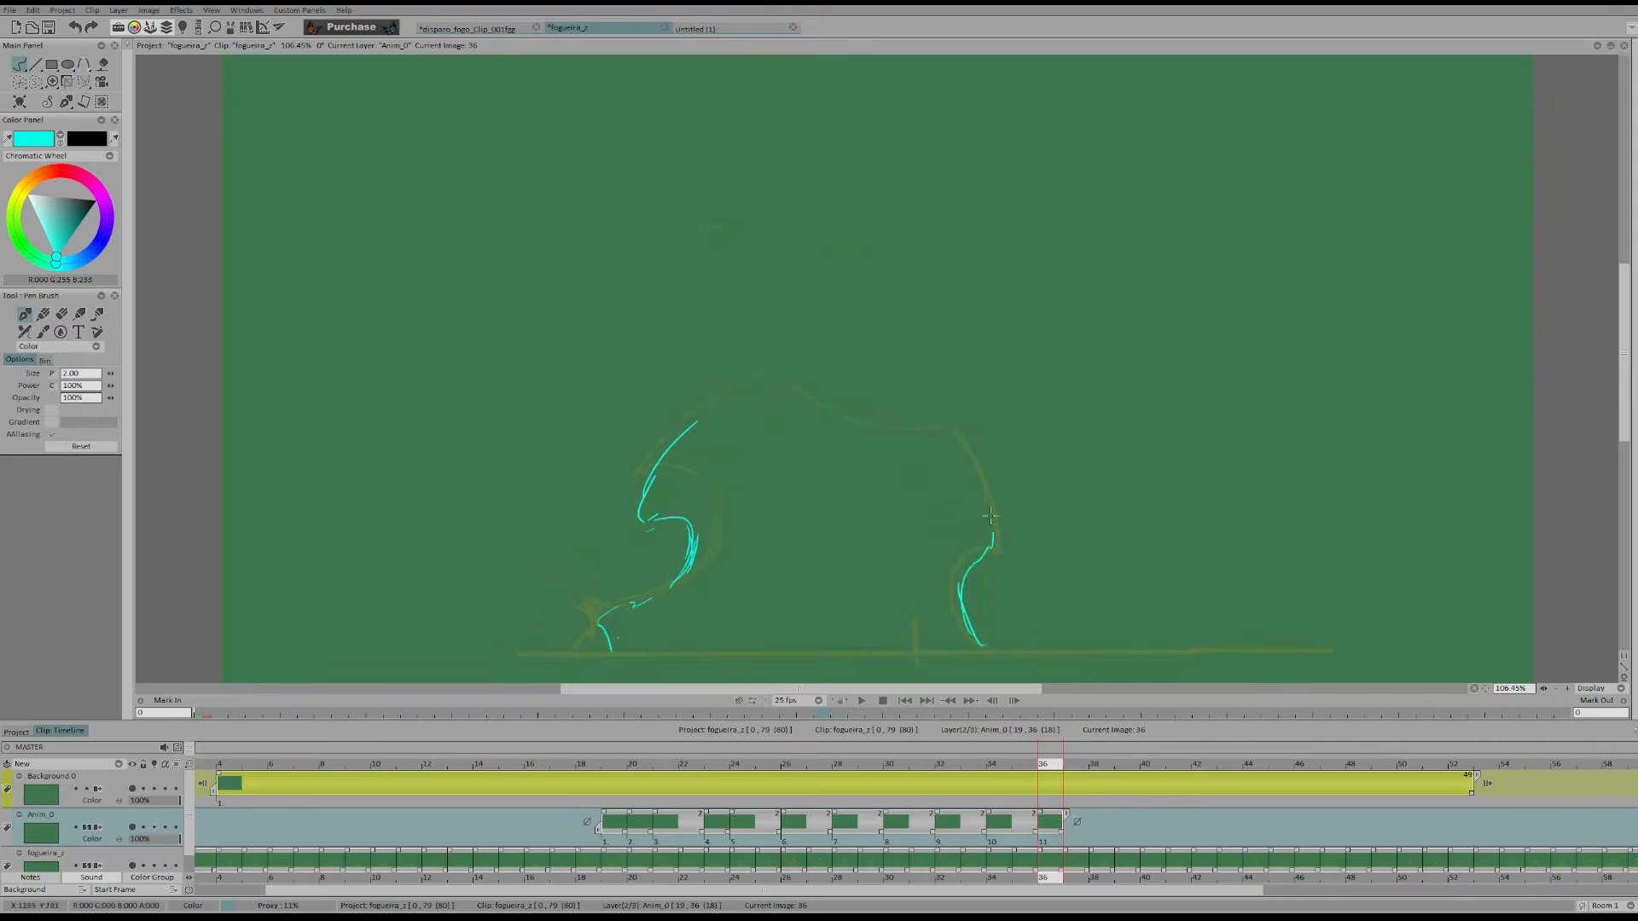
Draw the right shoulder and the crest from the left curl across the top on frame 36
drag(937, 451, 970, 477)
key(Left)
key(Left)
key(Right)
key(Right)
drag(706, 422, 746, 410)
key(Left)
key(Left)
key(Right)
key(Right)
drag(879, 449, 936, 453)
Draw the flame's left foot on frame 38 from the ground up, redrawing it with a steeper curve
key(Right)
key(Right)
click(752, 461)
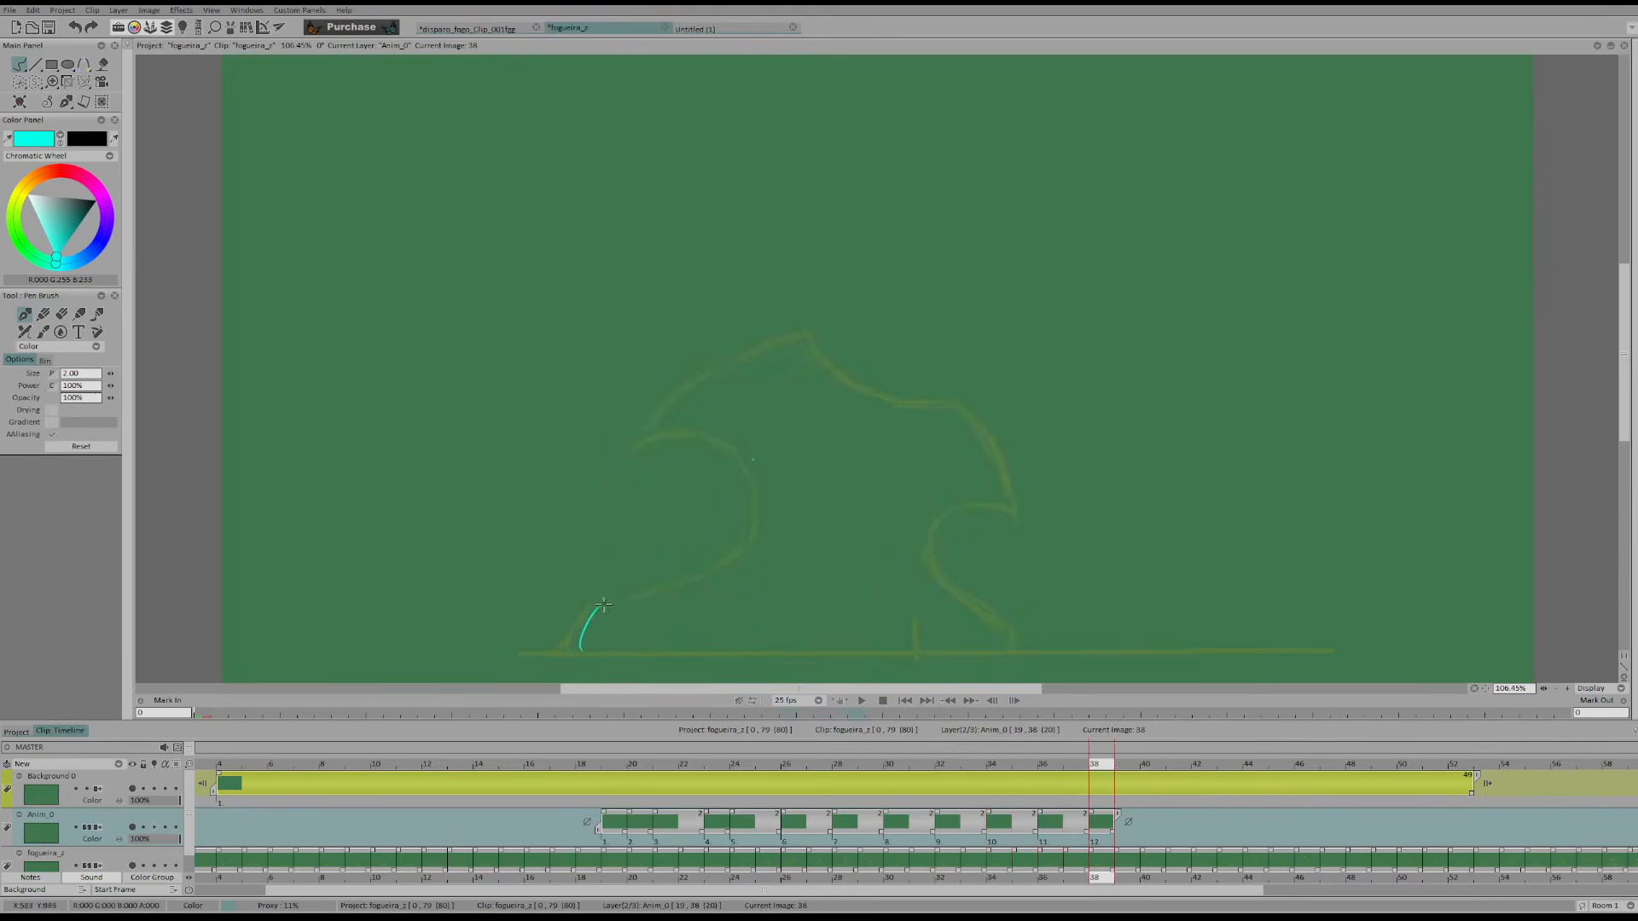
key(Left)
key(Left)
key(Right)
key(Right)
key(e)
drag(618, 596, 583, 648)
key(e)
drag(587, 648, 608, 592)
Draw the left curl and the crest descending toward the right shoulder on frame 38
drag(713, 559, 686, 451)
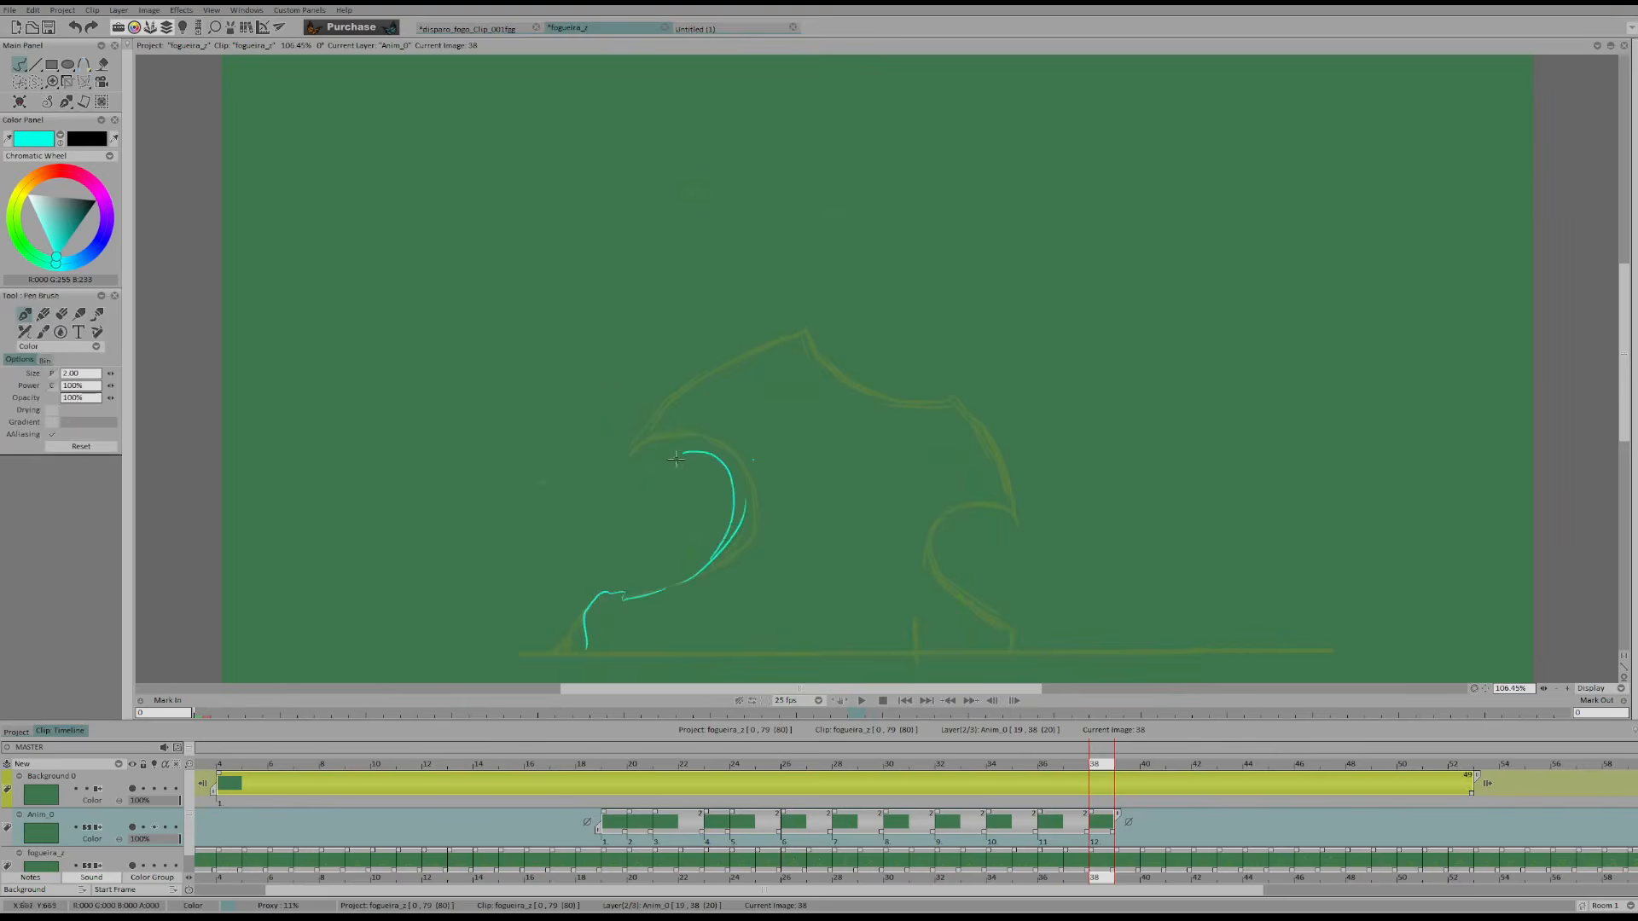
mouse_move(836, 381)
mouse_down()
mouse_move(923, 427)
mouse_move(951, 410)
mouse_up()
Look ahead through the faded original up to frame 50 and compare frame 38 with the frames around it
key(Right)
key(Right)
key(Right)
key(Right)
key(Right)
key(Right)
key(Right)
key(Right)
key(Right)
key(Right)
key(Right)
key(Right)
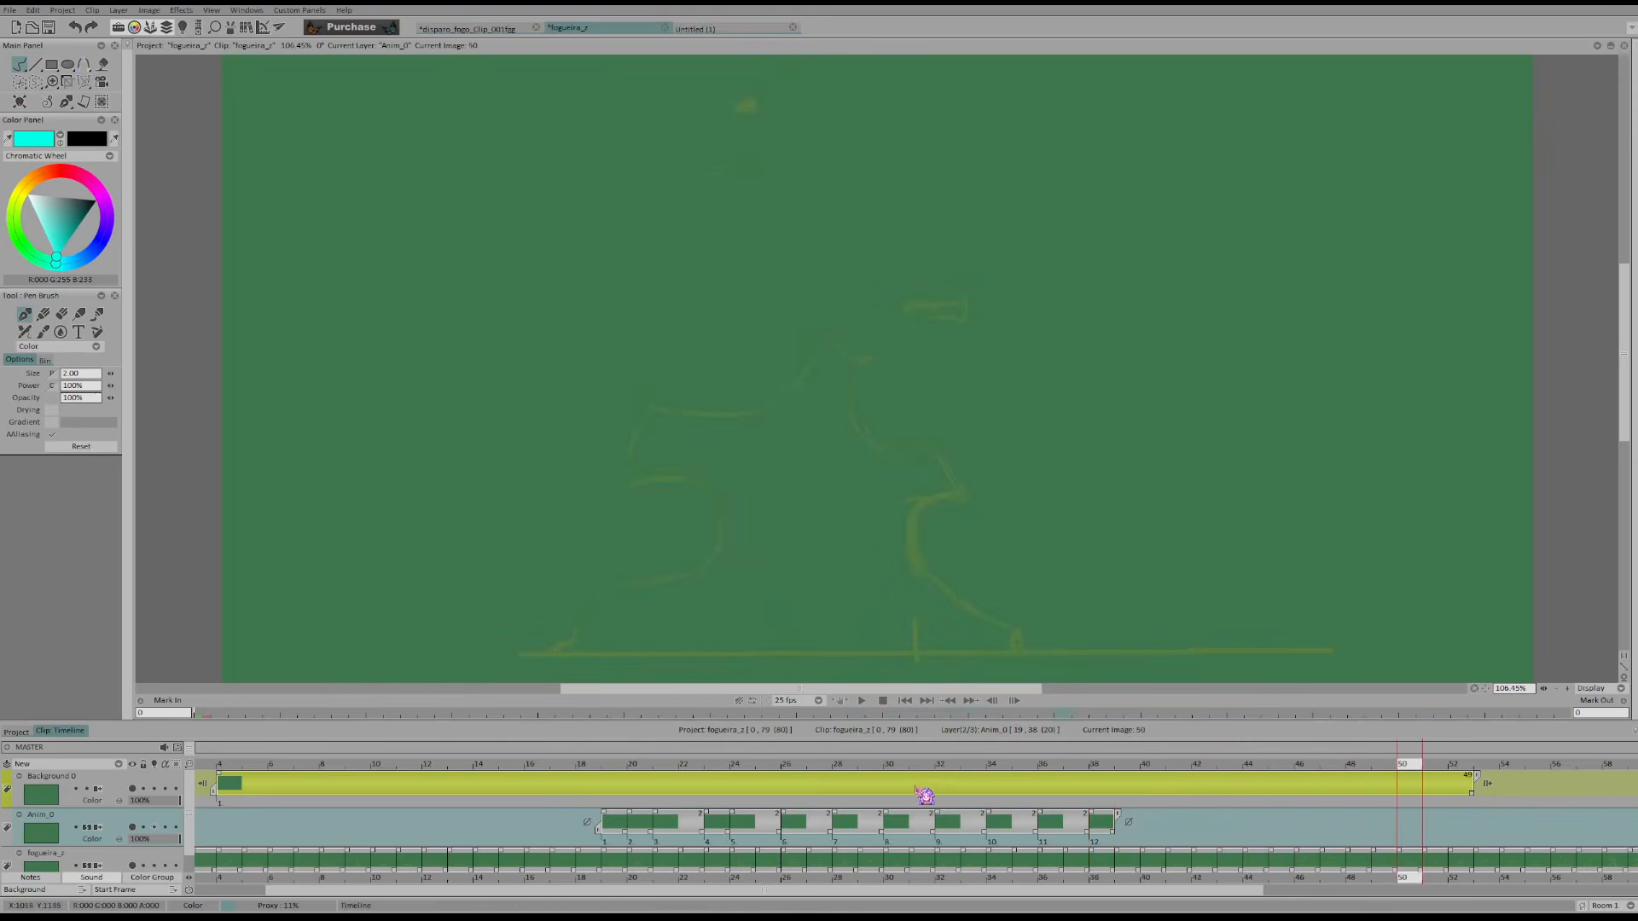
click(942, 876)
key(Right)
key(Right)
key(Right)
key(Right)
key(Right)
key(Right)
key(Right)
key(Left)
key(Left)
key(Left)
key(Right)
key(Right)
Clean up and extend the right shoulder's top on frame 38, checking it against the preceding frames
key(e)
mouse_move(943, 422)
mouse_down()
mouse_move(883, 409)
mouse_move(963, 425)
mouse_up()
key(b)
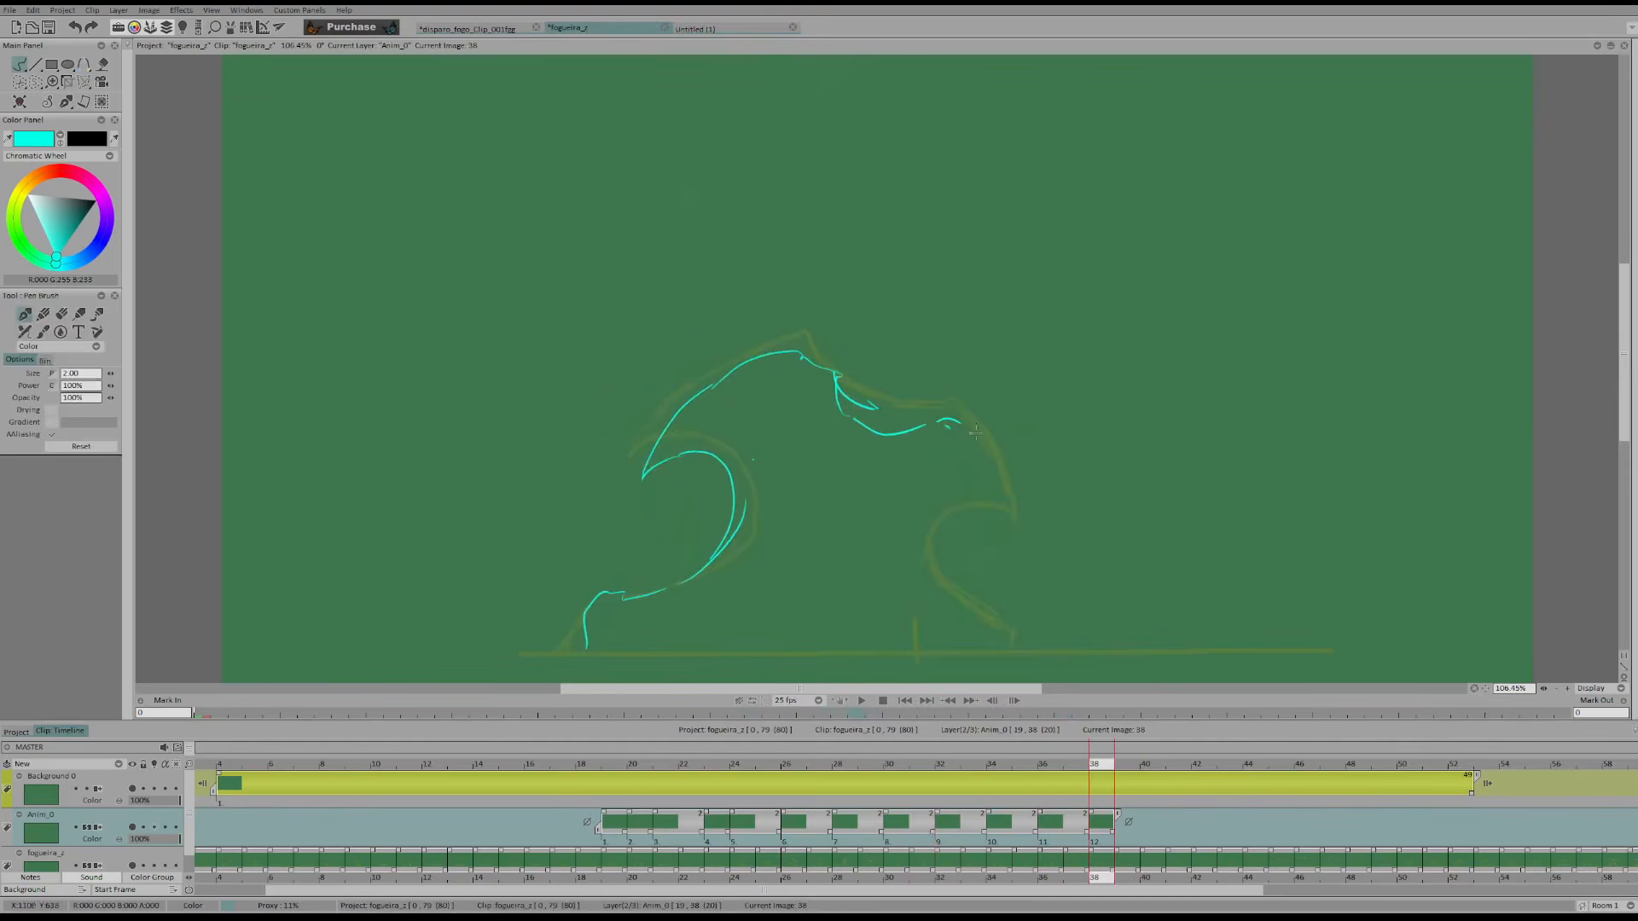
key(Left)
key(Left)
key(Left)
key(Left)
key(Right)
key(Right)
key(Right)
key(Right)
key(Left)
key(Left)
key(Left)
key(Left)
Draw the right curl on frame 38 from its tip and connect it to the shoulder above
mouse_move(995, 497)
mouse_down()
mouse_move(997, 515)
mouse_move(964, 524)
mouse_up()
key(Right)
key(Right)
key(Right)
key(Right)
key(e)
key(b)
mouse_move(961, 529)
mouse_down()
mouse_move(991, 495)
mouse_move(993, 508)
mouse_move(963, 423)
mouse_up()
Erase and redraw the tip of the right curl on frame 38, checking it against the preceding frames
key(Left)
key(Left)
key(Left)
key(Left)
key(Right)
key(Right)
key(Right)
key(Right)
key(e)
drag(994, 520, 962, 527)
key(b)
drag(954, 531, 974, 517)
Draw the flame's right side on frame 40, from the foot through the inner curl to the shoulder
key(Right)
key(Right)
click(973, 480)
key(Left)
key(Right)
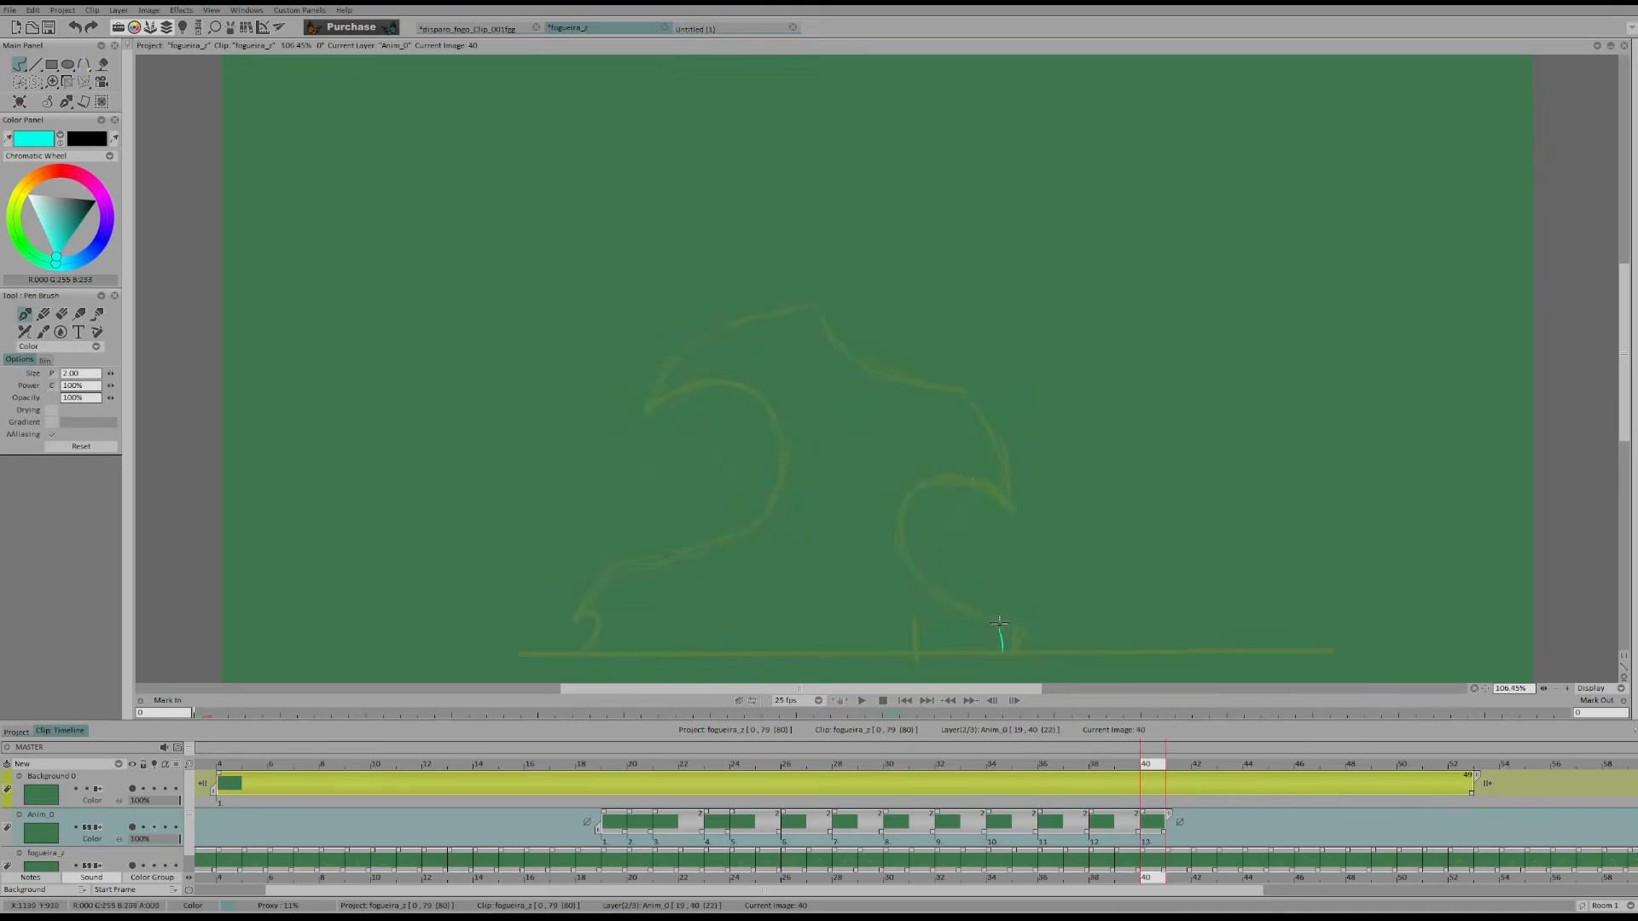
mouse_move(936, 589)
mouse_down()
mouse_move(957, 471)
mouse_move(988, 446)
mouse_up()
key(Left)
key(Left)
key(Right)
key(Right)
key(Left)
key(Left)
key(Right)
key(Right)
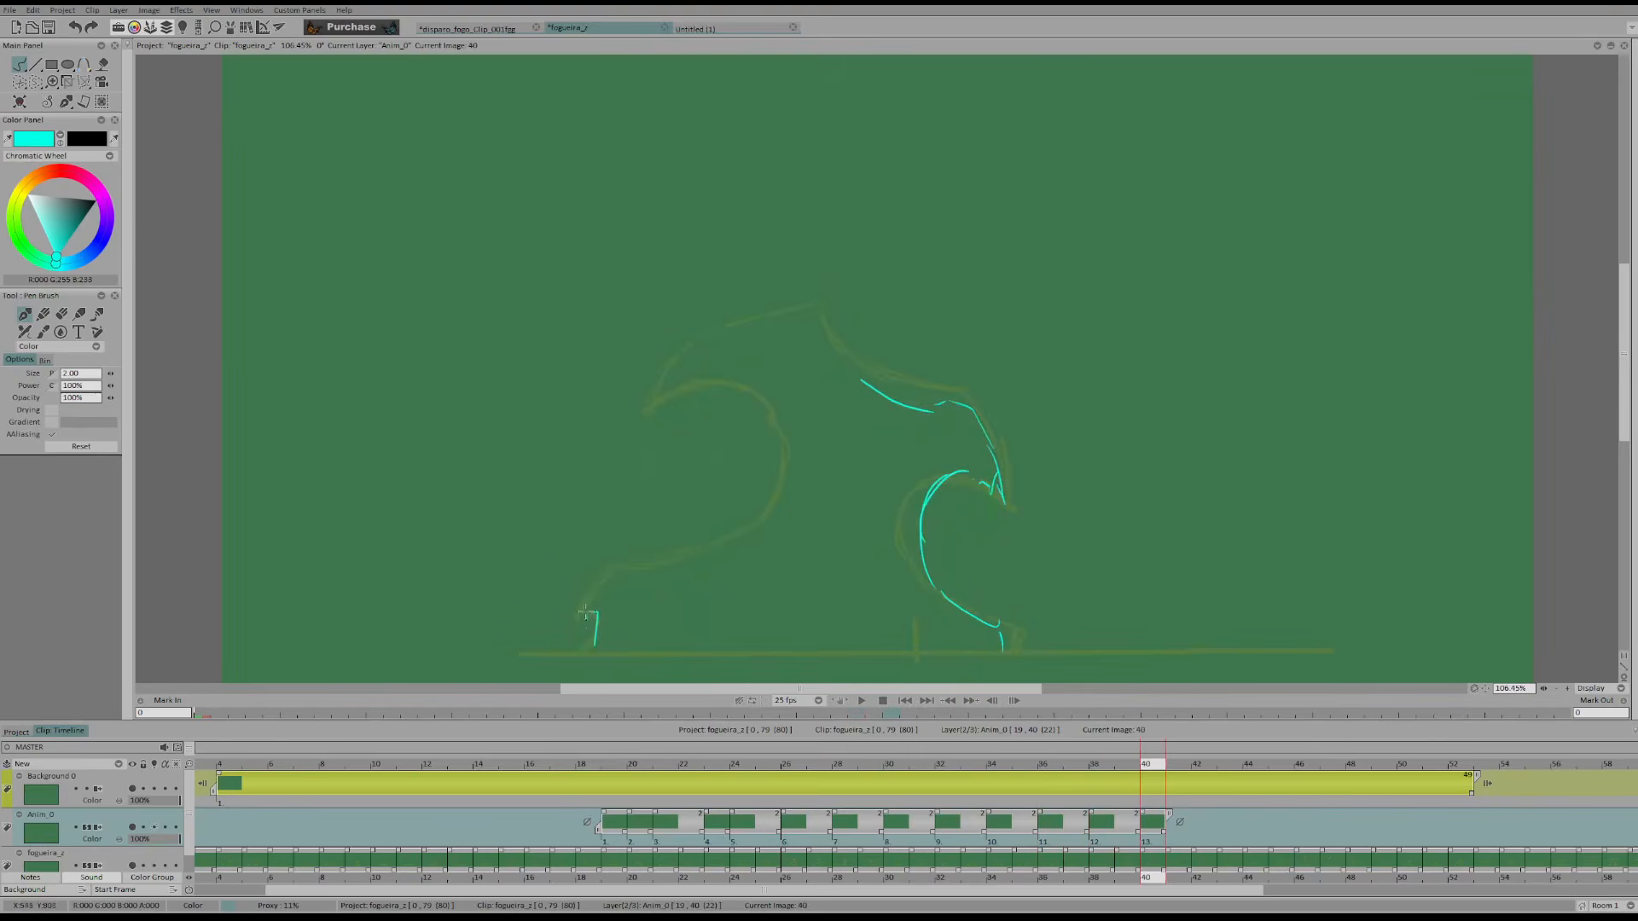
Erase and redraw the flame's left foot on frame 40, rising from the ground line
key(Left)
key(Left)
key(Right)
key(Right)
key(e)
drag(589, 600, 595, 644)
key(e)
drag(595, 583, 569, 620)
drag(571, 625, 580, 632)
Draw the left curl and the crest on frame 40, joining the crest to the right shoulder
key(Left)
key(Left)
key(Right)
key(Right)
mouse_move(729, 536)
mouse_down()
mouse_move(713, 385)
mouse_move(779, 319)
mouse_move(827, 329)
mouse_up()
key(Left)
key(Left)
key(Right)
key(Right)
key(e)
key(b)
mouse_move(881, 396)
mouse_down()
mouse_move(861, 362)
mouse_move(901, 397)
mouse_up()
Add a blank drawing at frame 42 on the Anim_0 layer and play the animation back
key(Right)
key(Right)
key(Insert)
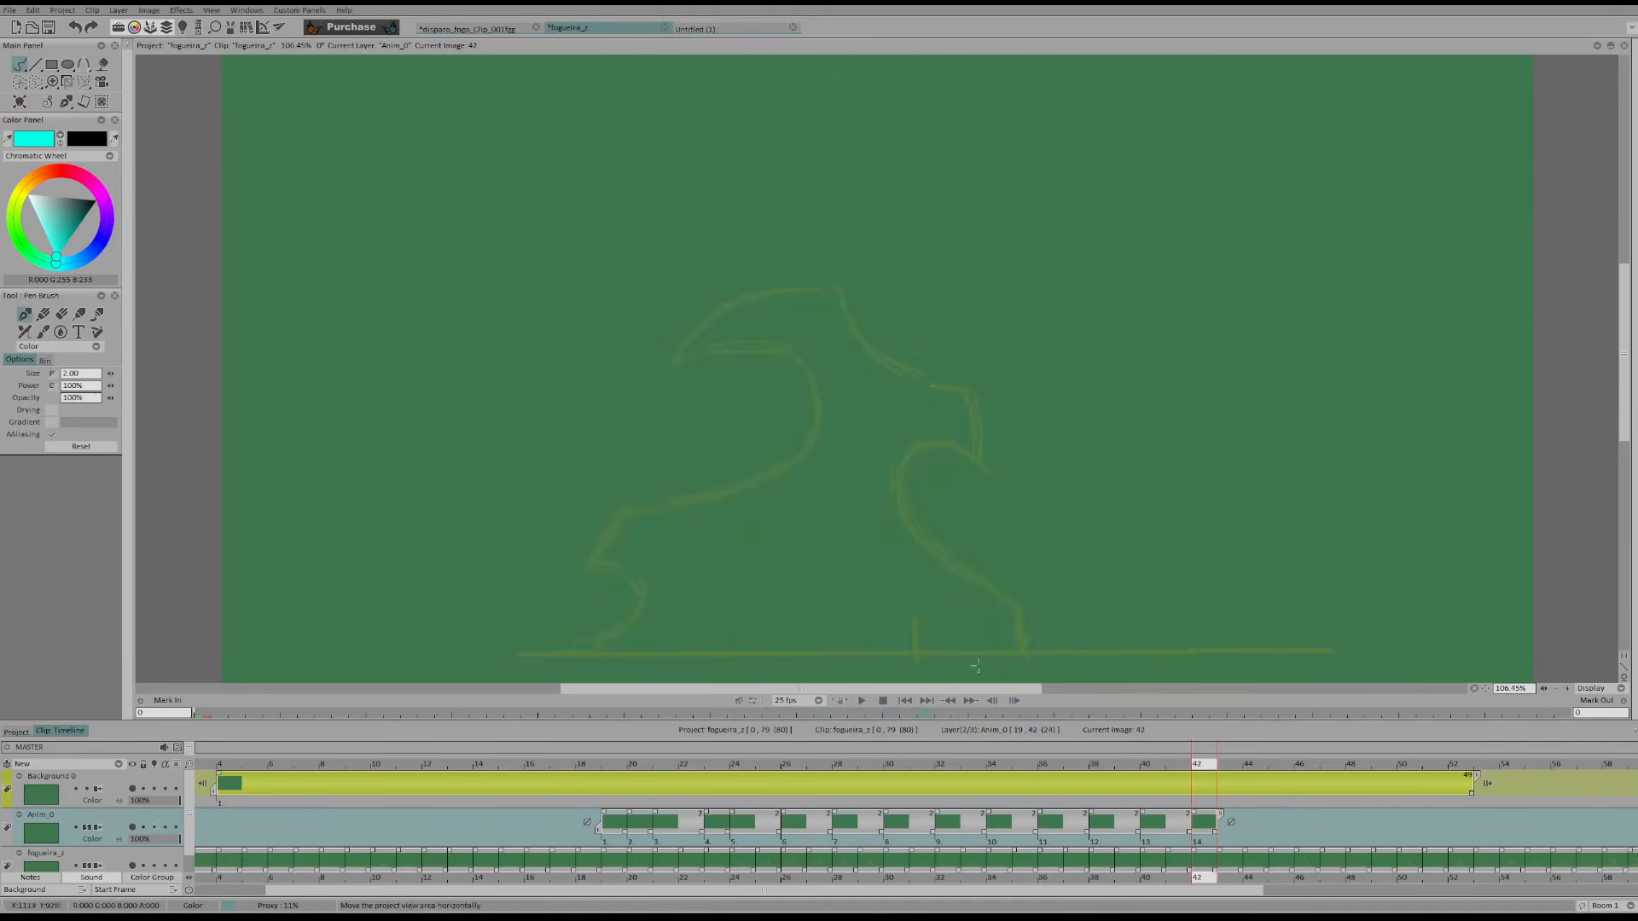
click(861, 701)
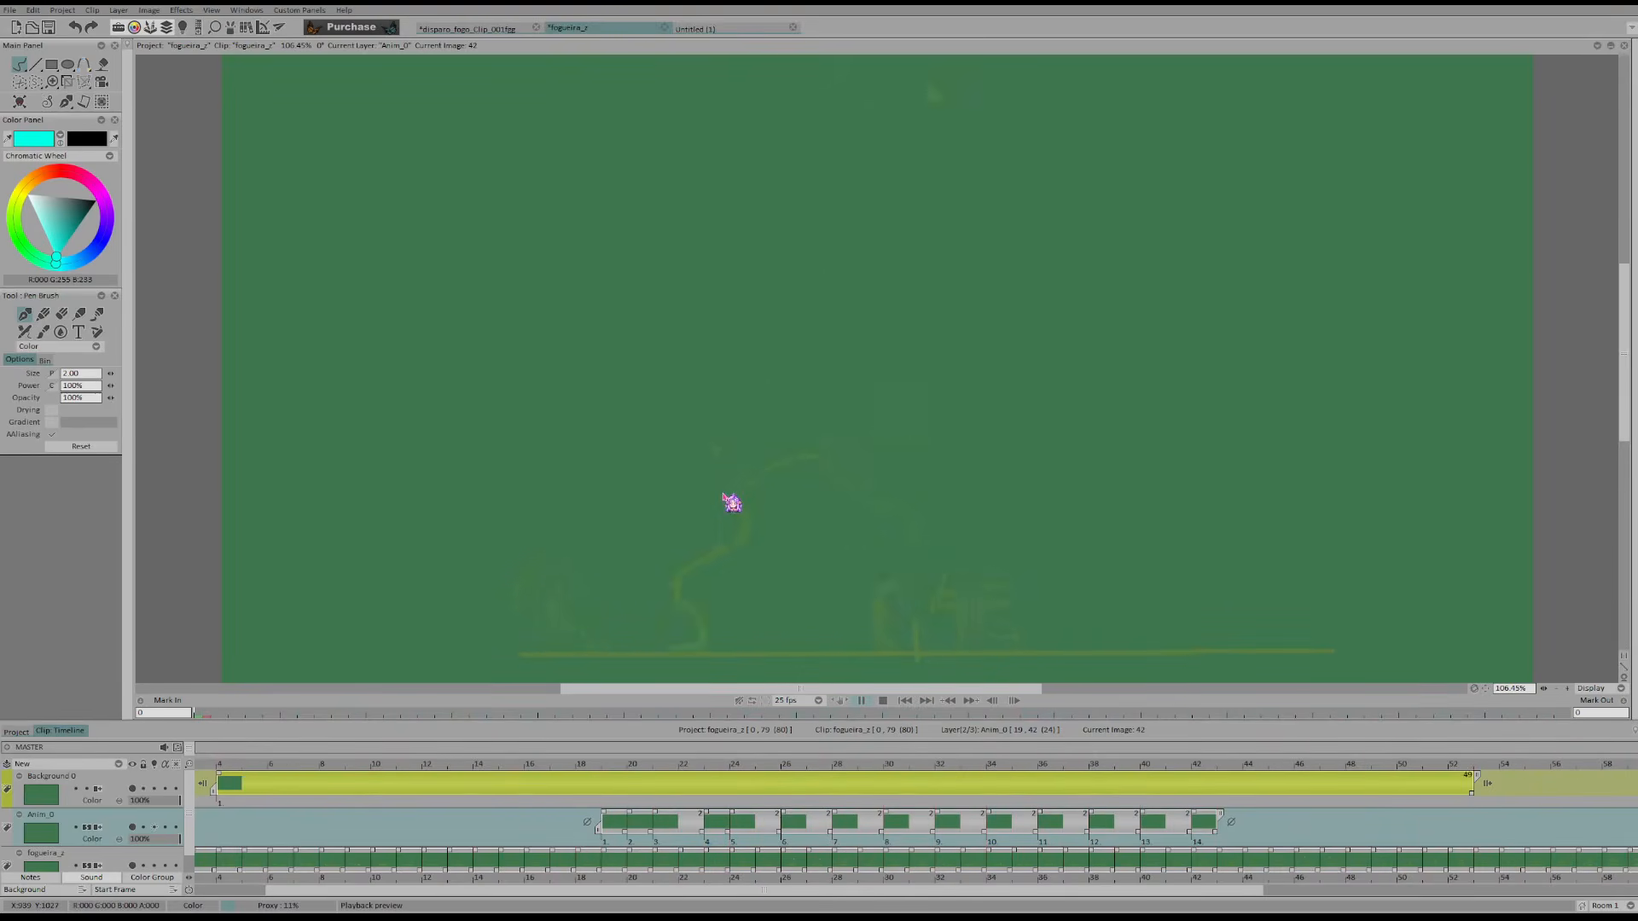
key(Return)
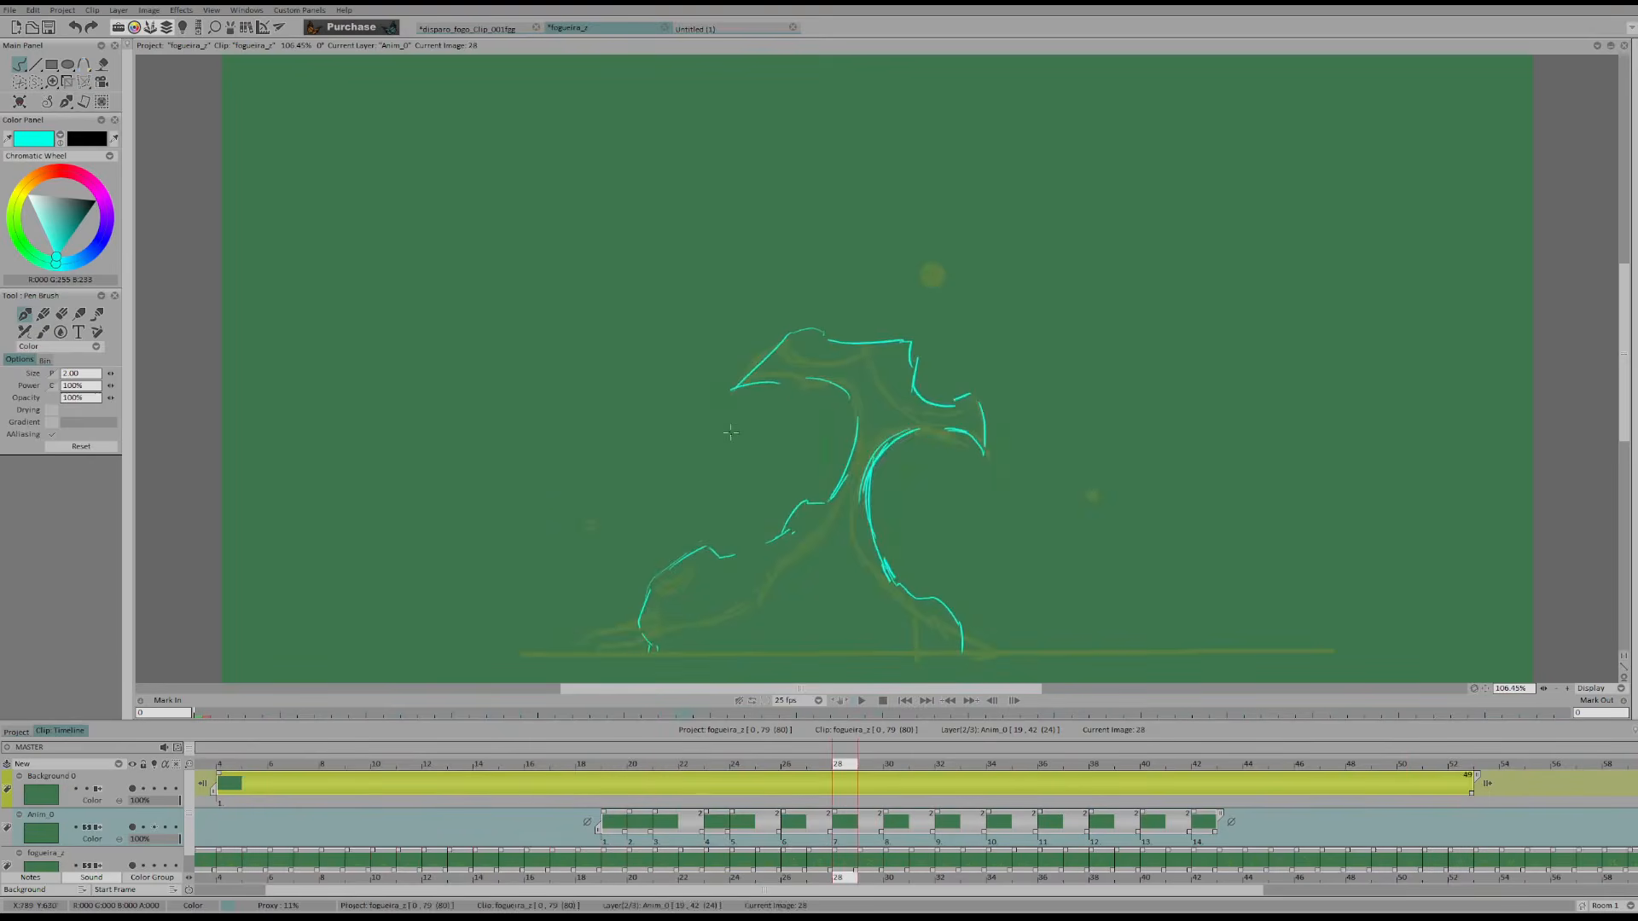
mouse_move(750, 338)
mouse_down()
mouse_move(993, 435)
mouse_move(786, 342)
mouse_up()
key(ctrl+z)
key(ctrl+z)
Look ahead through the faded original from frame 28 up to frame 53
key(Right)
key(Right)
key(Right)
key(Right)
key(Right)
key(Right)
key(Right)
key(Right)
key(Right)
key(Right)
key(Right)
key(Right)
key(Right)
key(Right)
key(Right)
key(Right)
key(Right)
key(Right)
key(Right)
key(Right)
key(Right)
key(Right)
key(Right)
key(Right)
key(Right)
key(Right)
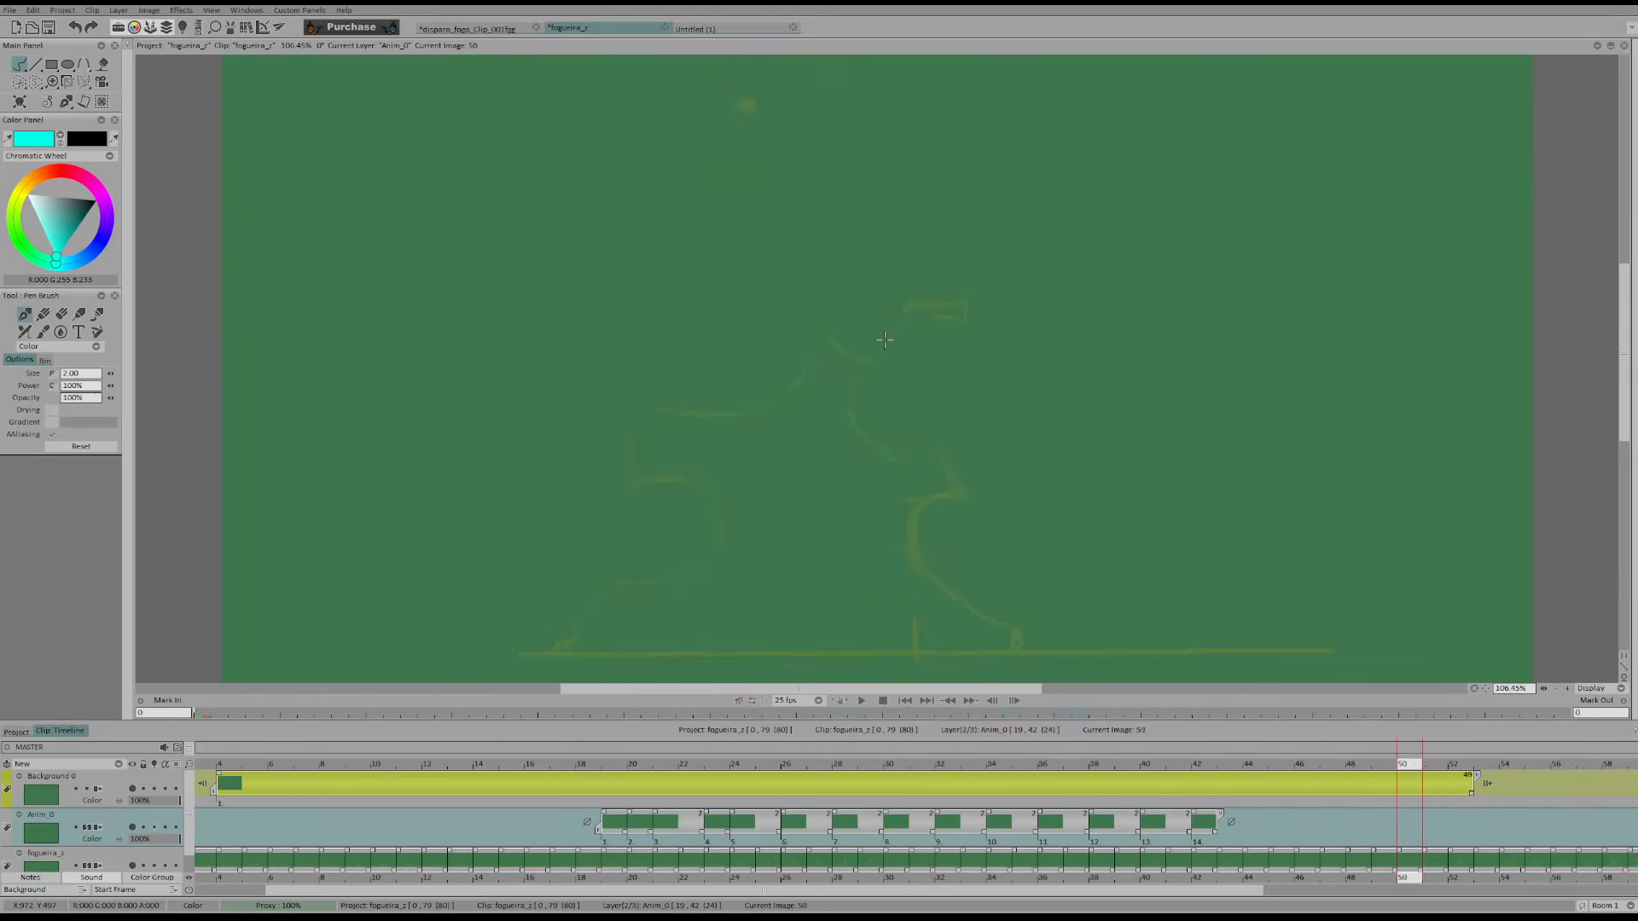
key(Left)
key(Left)
key(Left)
key(Left)
key(Left)
key(Left)
key(Left)
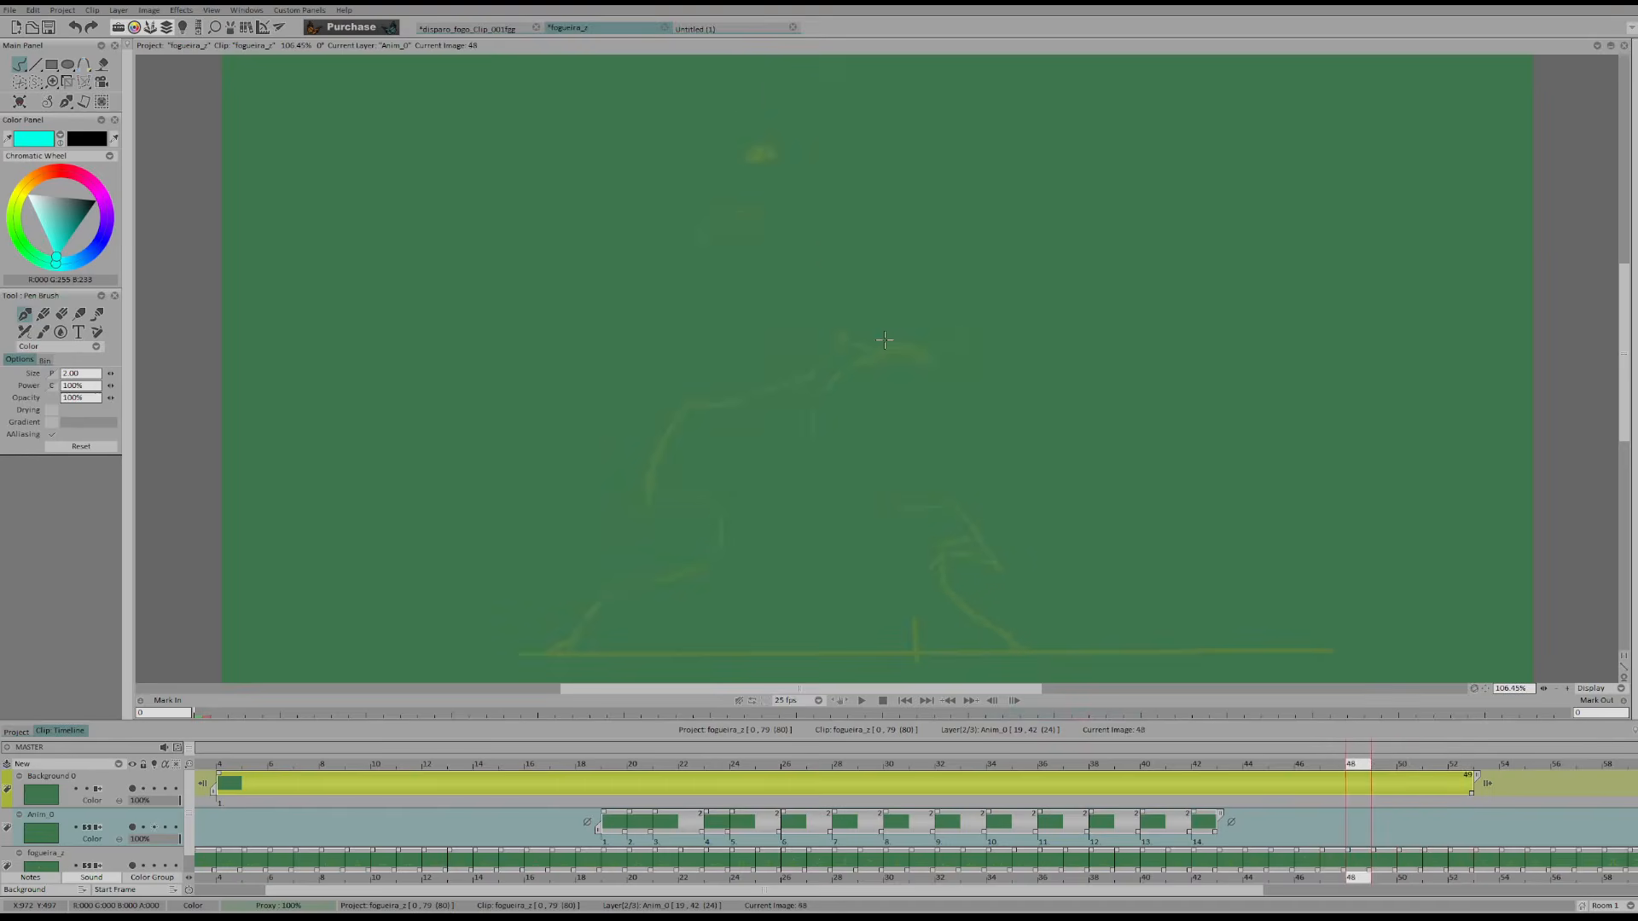
key(Right)
key(Right)
key(Right)
key(Right)
key(Right)
key(Right)
Examine how the faded original's curls rise and split between frames 50 and 58
key(Right)
key(Right)
key(Right)
key(Right)
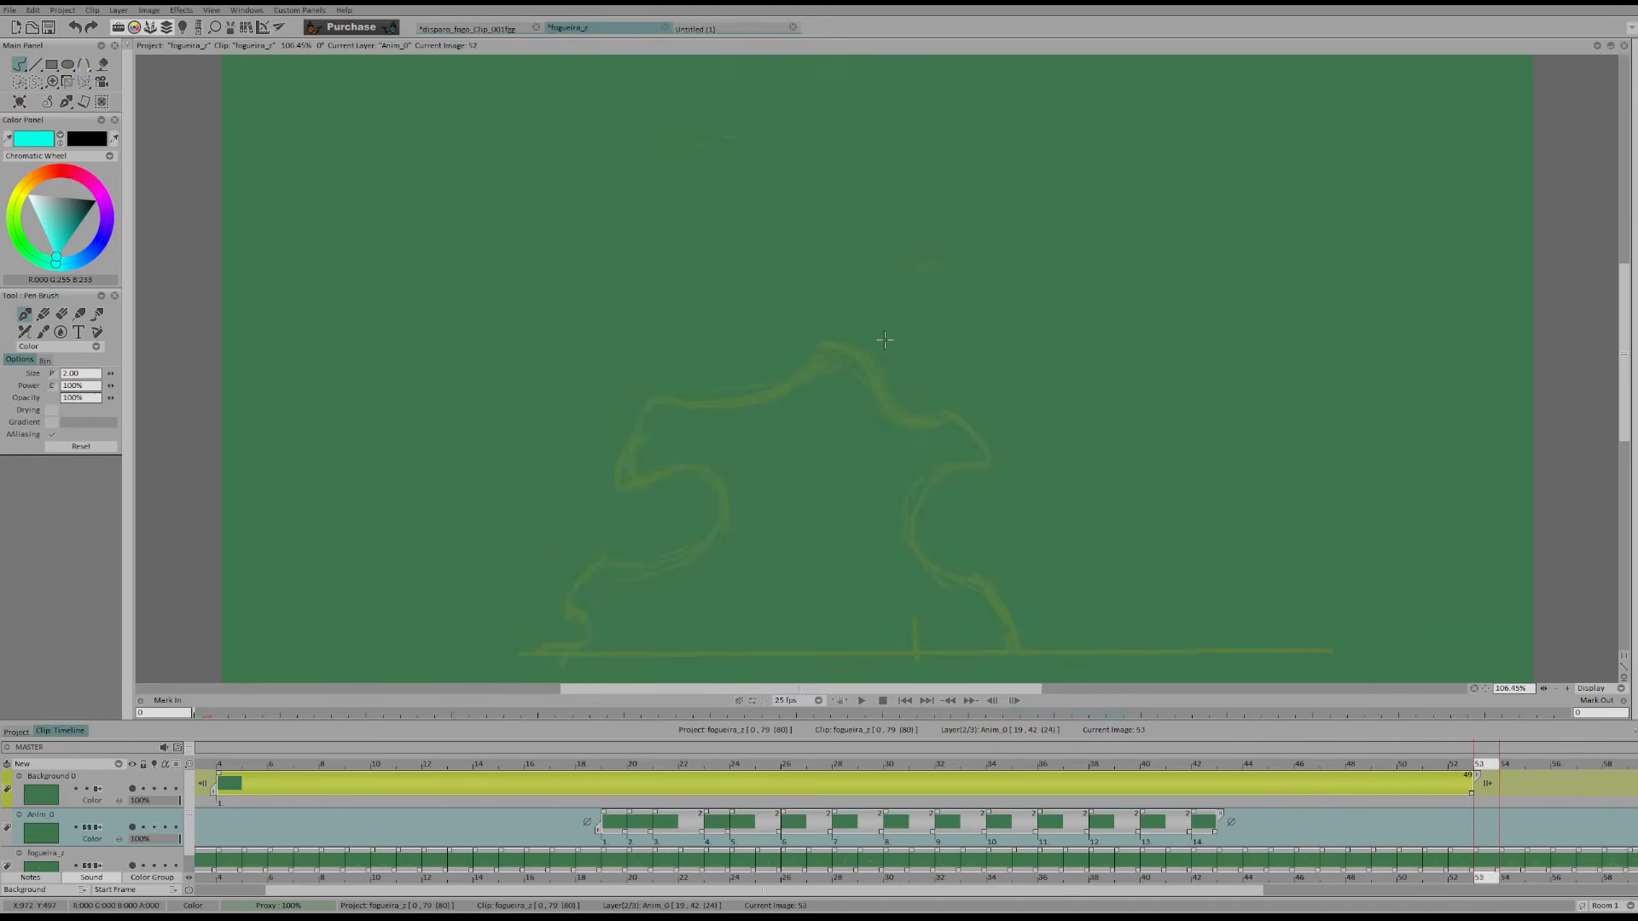
key(Left)
key(Left)
key(Left)
key(Left)
key(Left)
key(Left)
key(Right)
key(Right)
key(Right)
key(Right)
key(Right)
key(Right)
key(Right)
key(Left)
key(Left)
key(Right)
key(Right)
key(Right)
key(Right)
key(Right)
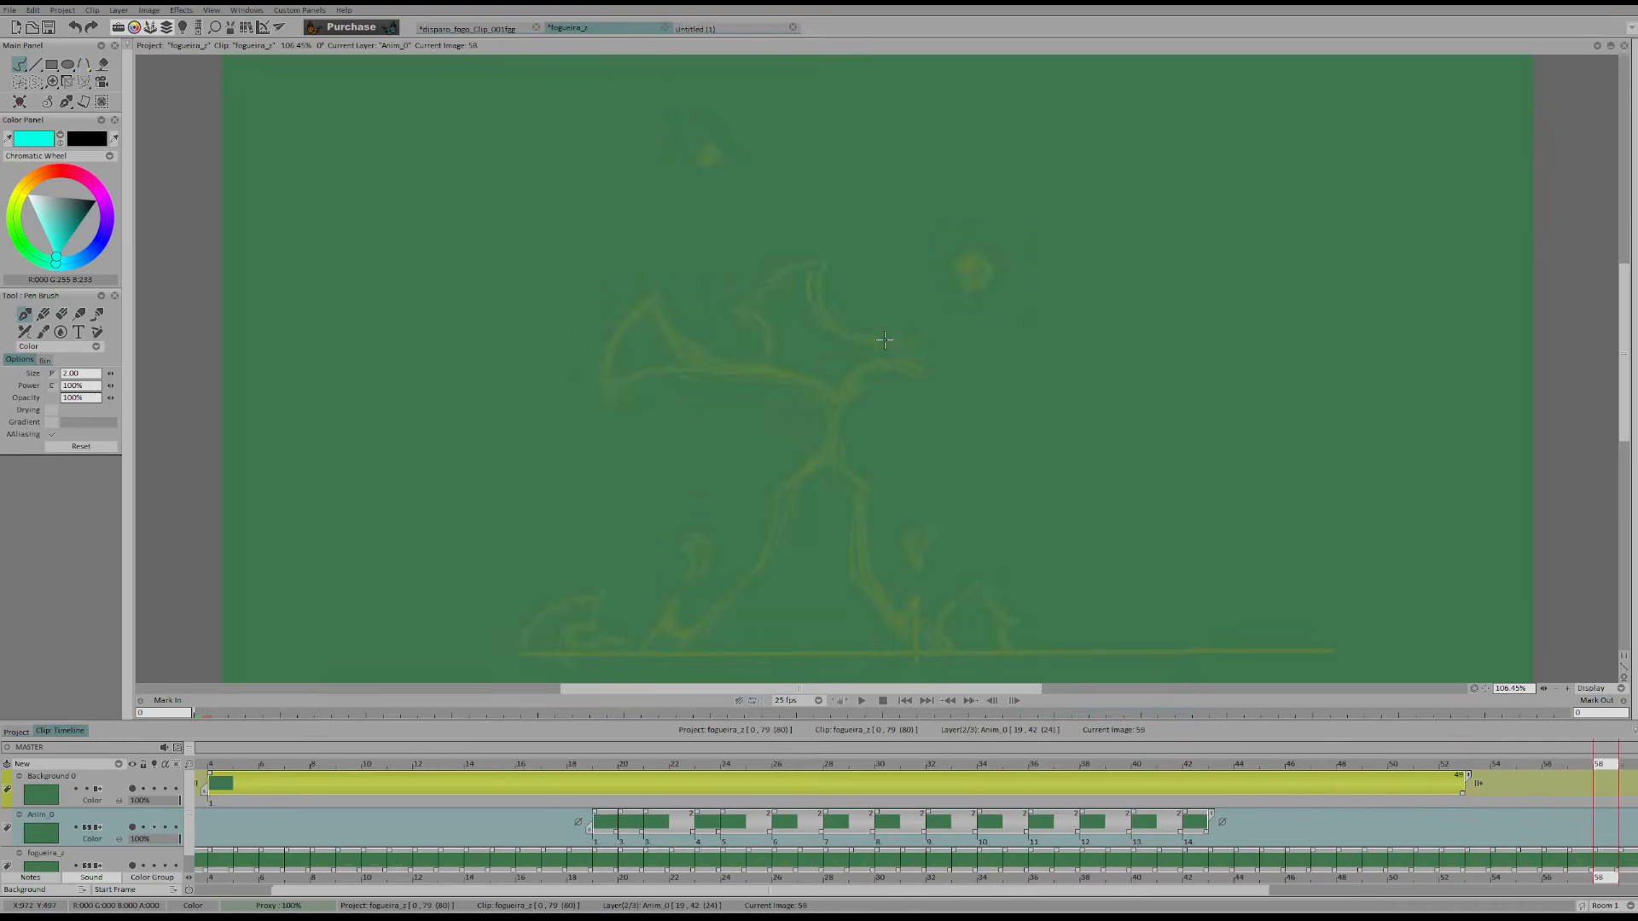
key(Left)
key(Left)
key(Left)
key(Left)
key(Left)
key(Left)
Compare the left and right curls of the faded original between frames 47 and 52
key(Left)
key(Left)
key(Left)
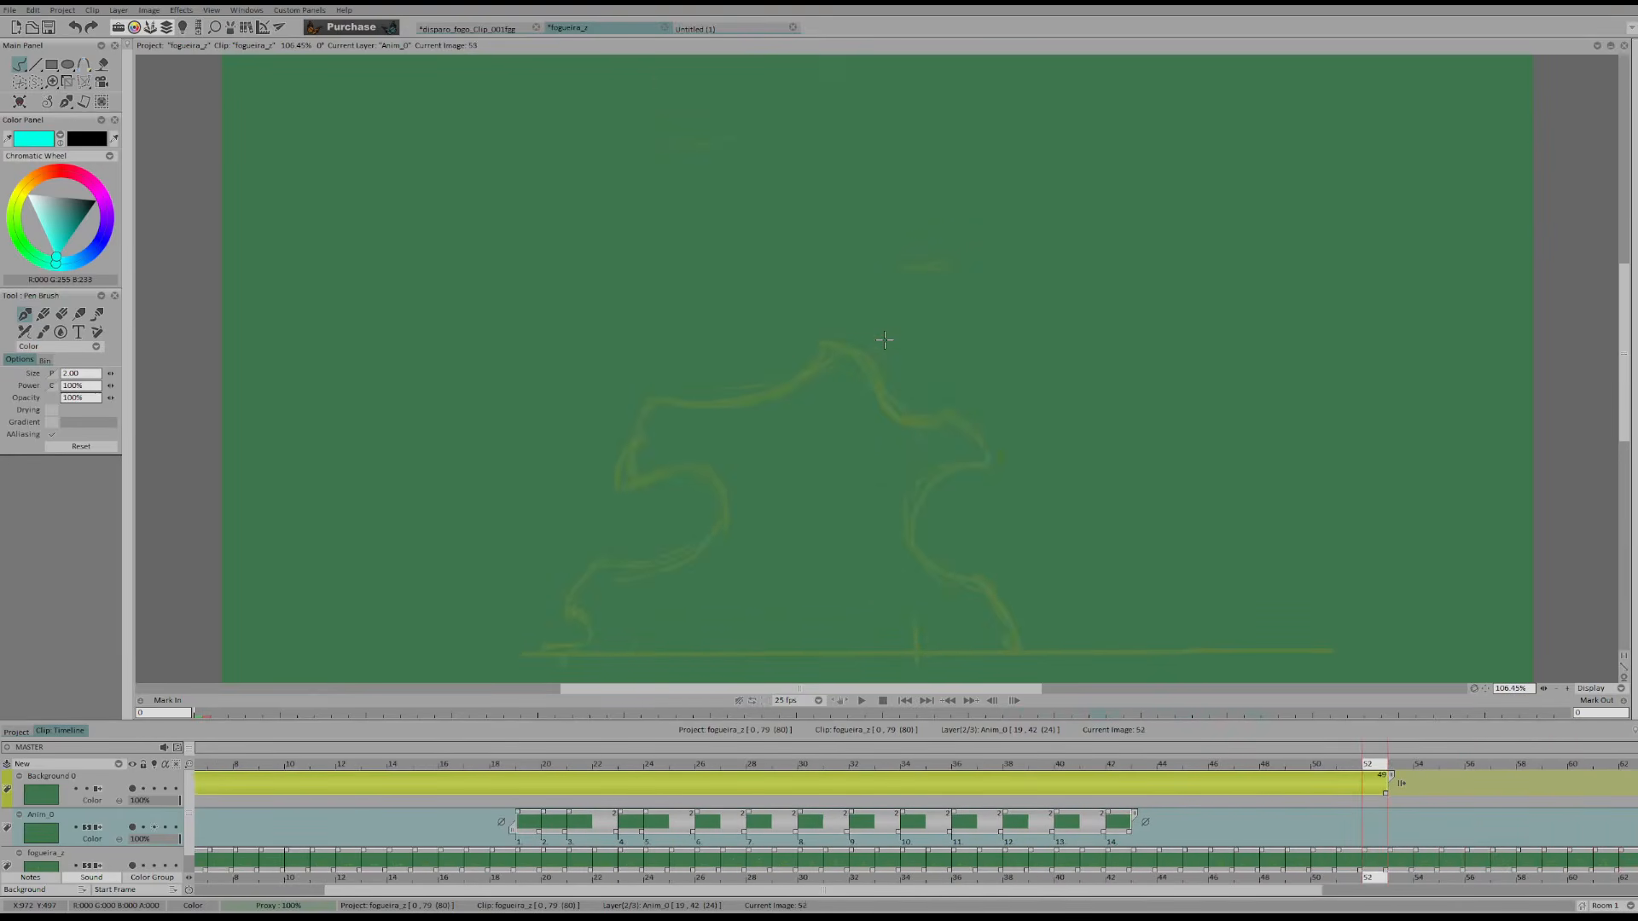
key(Left)
key(Left)
key(Left)
key(Left)
key(Left)
key(Left)
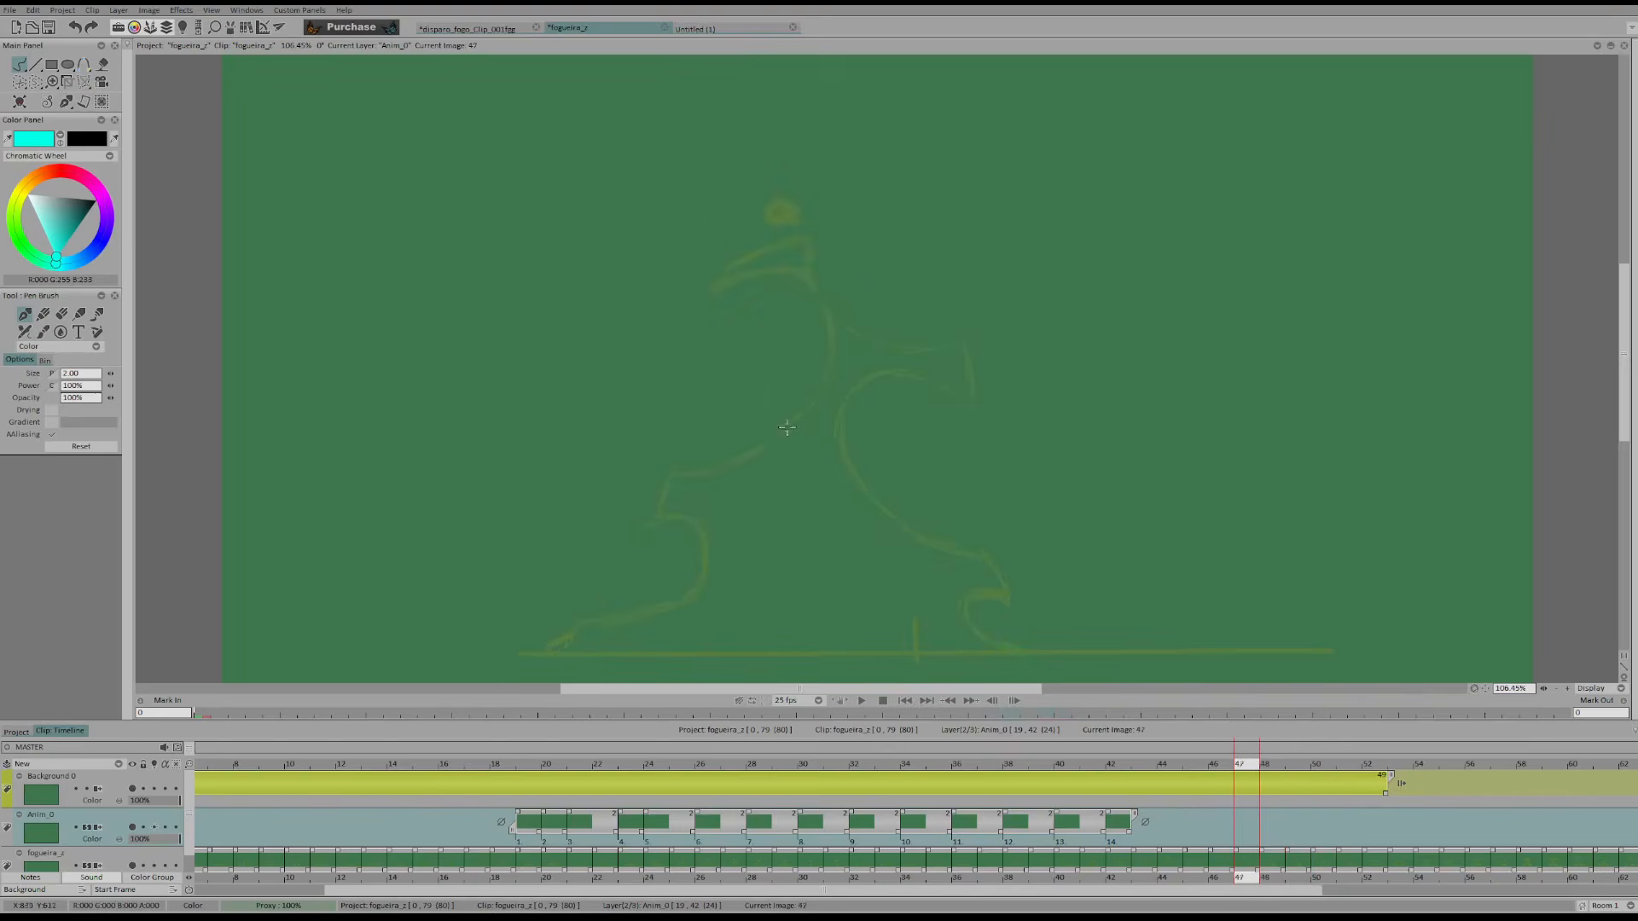
key(Right)
key(Right)
key(Right)
key(Right)
key(Right)
key(Right)
key(Right)
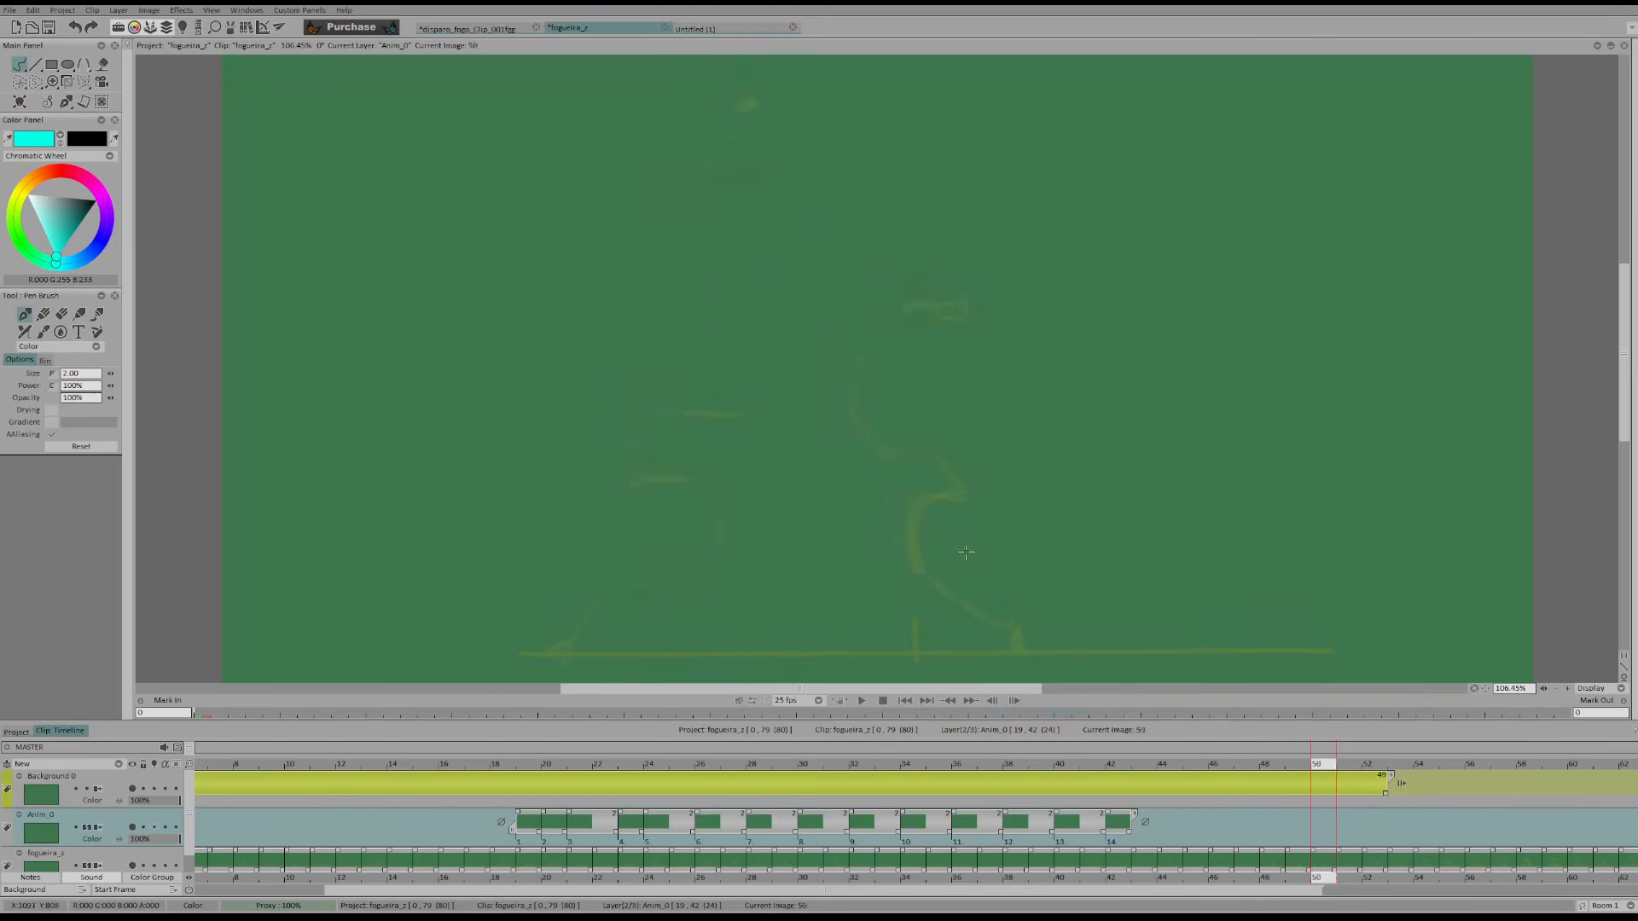
key(Left)
key(Left)
key(Left)
key(Left)
key(Left)
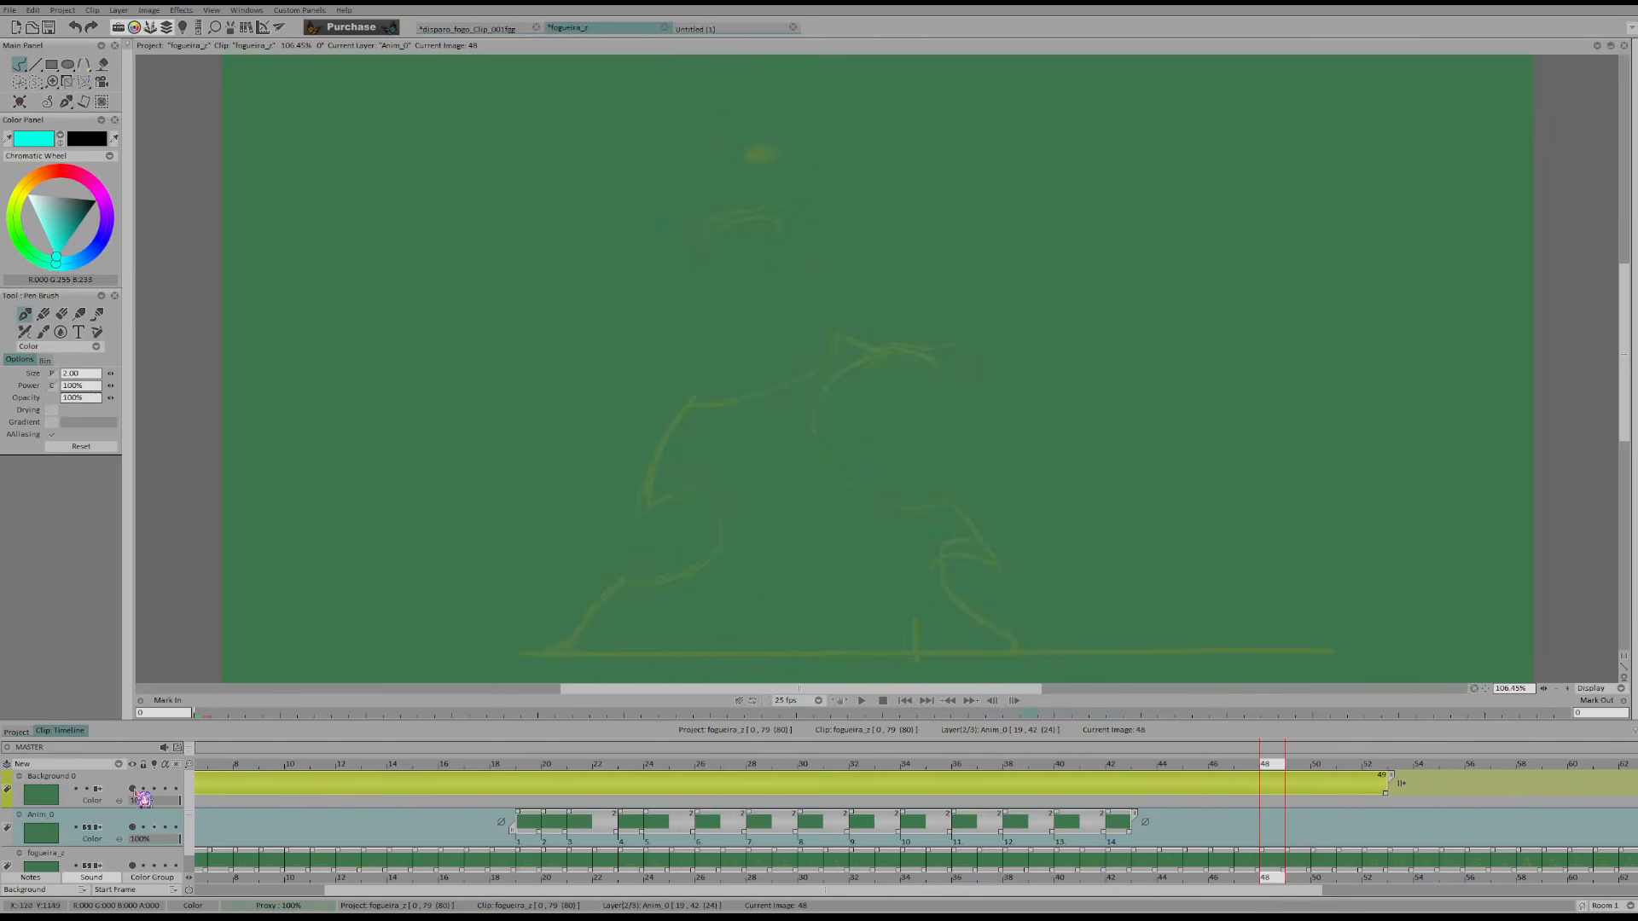
Sketch guide strokes for the right foot and its emerging curl on the Background layer, following frames 43 to 47
click(103, 786)
key(Left)
key(Left)
key(Left)
key(Left)
key(Left)
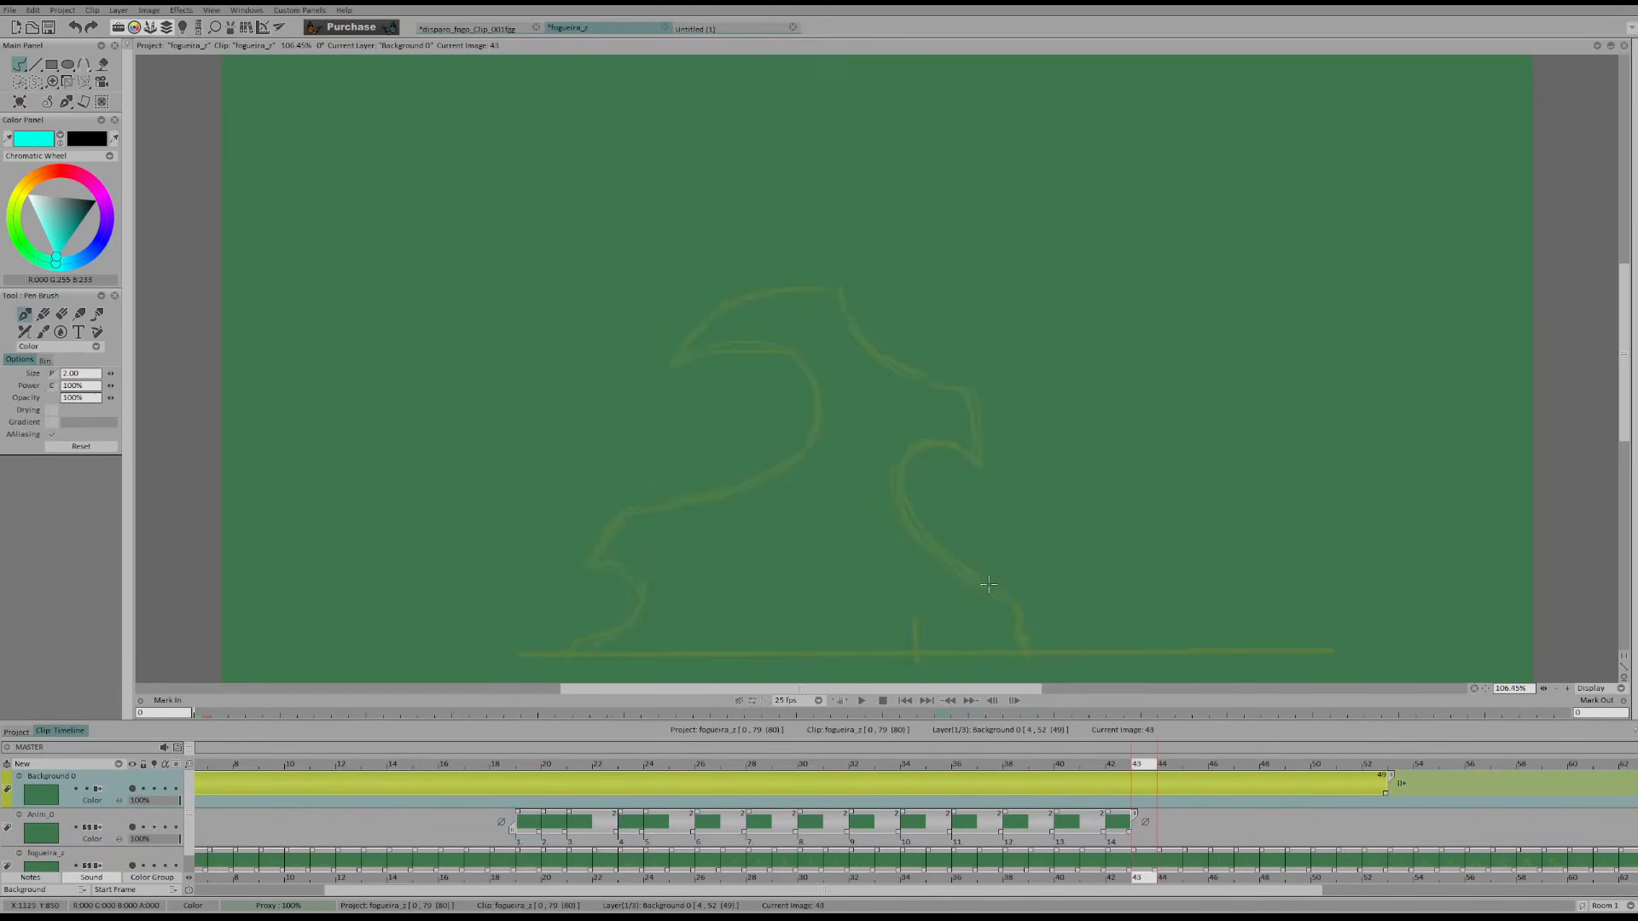
drag(1011, 607, 1021, 645)
key(Right)
key(Right)
drag(952, 539, 1016, 612)
Continue the Background layer's guide strokes up the flame's right side, tracing the rising curl through frame 59
key(Right)
key(Right)
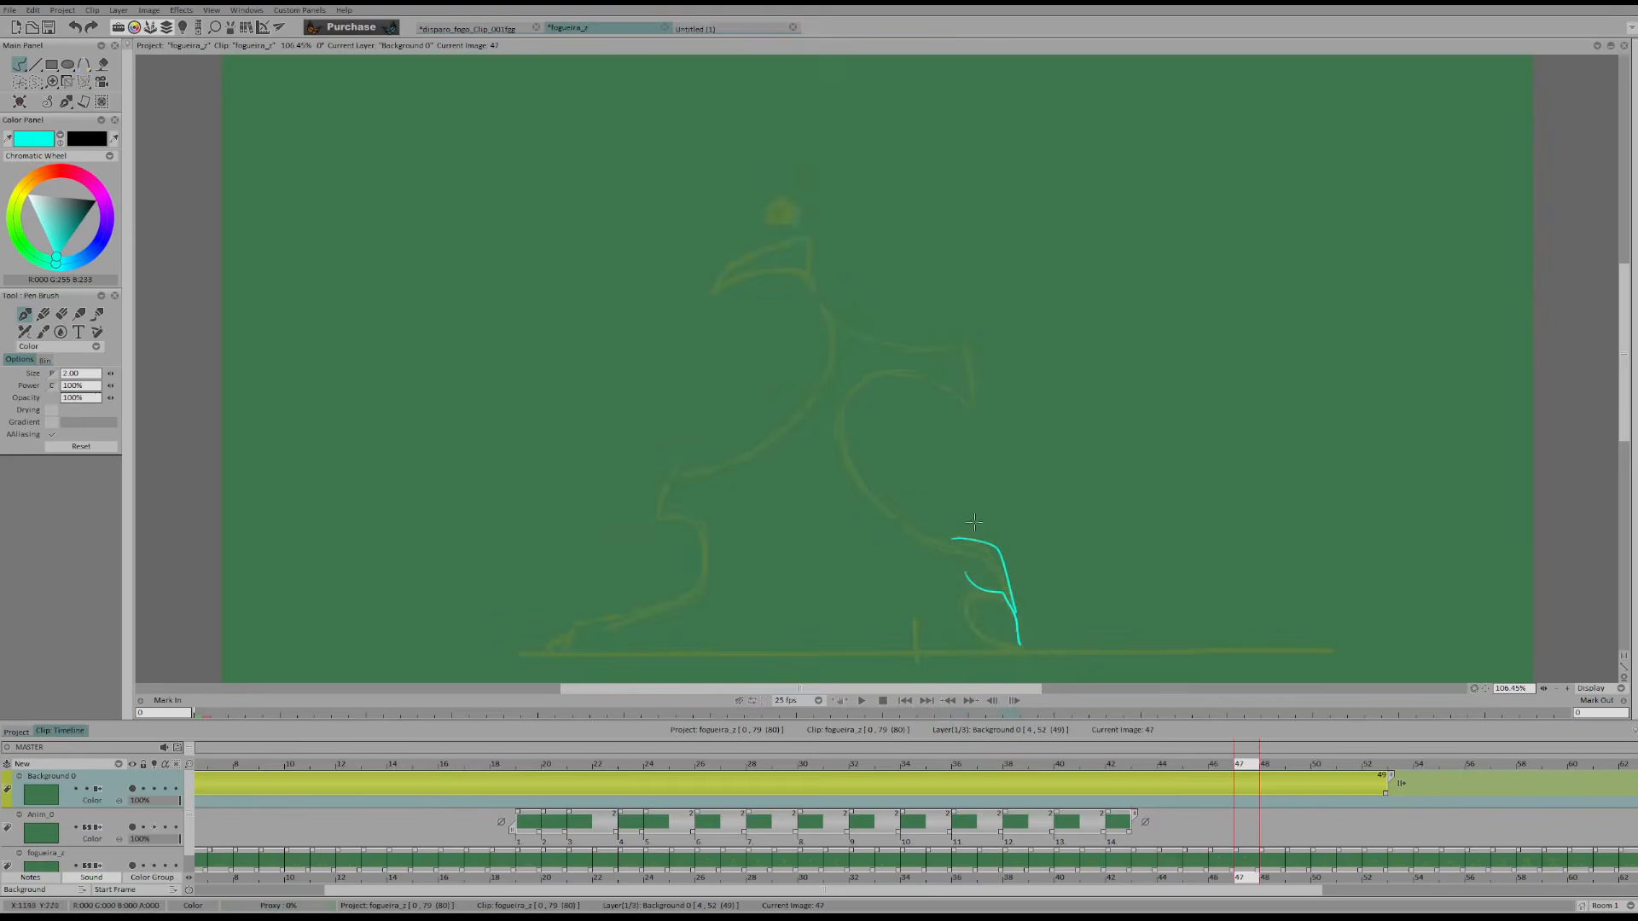
key(Right)
key(Right)
key(Right)
key(Right)
drag(904, 454, 945, 492)
key(Right)
key(Right)
key(Right)
key(Right)
drag(945, 410, 979, 464)
key(Right)
mouse_move(910, 371)
mouse_down()
mouse_move(940, 393)
mouse_move(930, 429)
mouse_up()
key(Right)
key(Right)
drag(870, 329, 901, 365)
key(Right)
drag(964, 416, 977, 434)
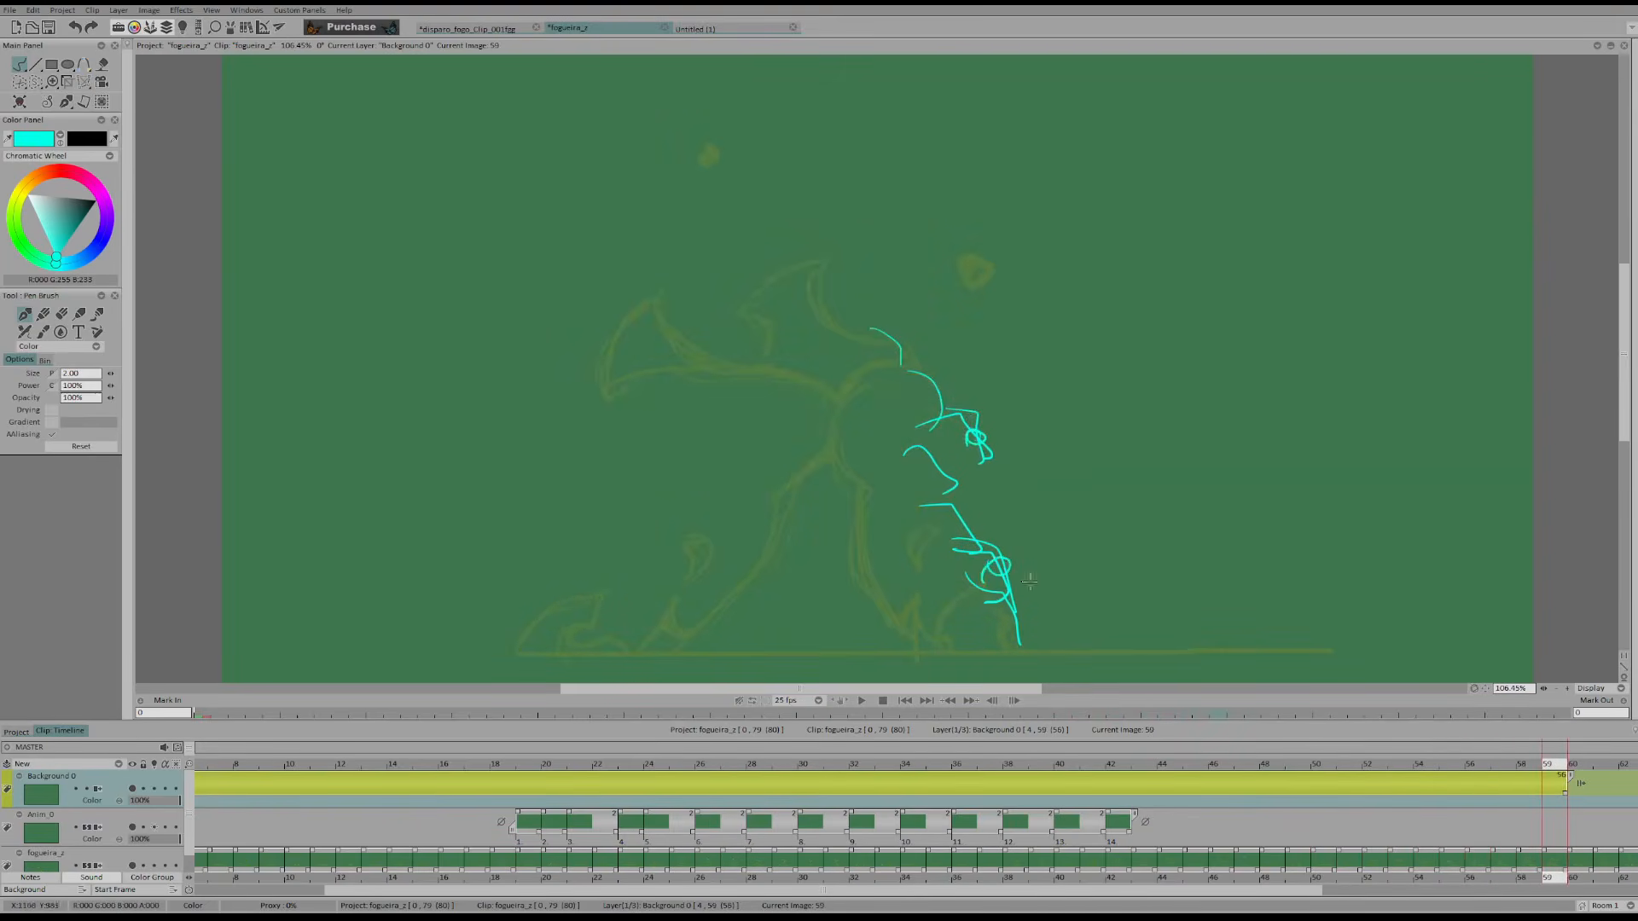
Chart the rising curl as an S-shaped curve with cross ticks beside the flame, and erase all the Background layer's guide strokes
drag(1129, 617, 1060, 270)
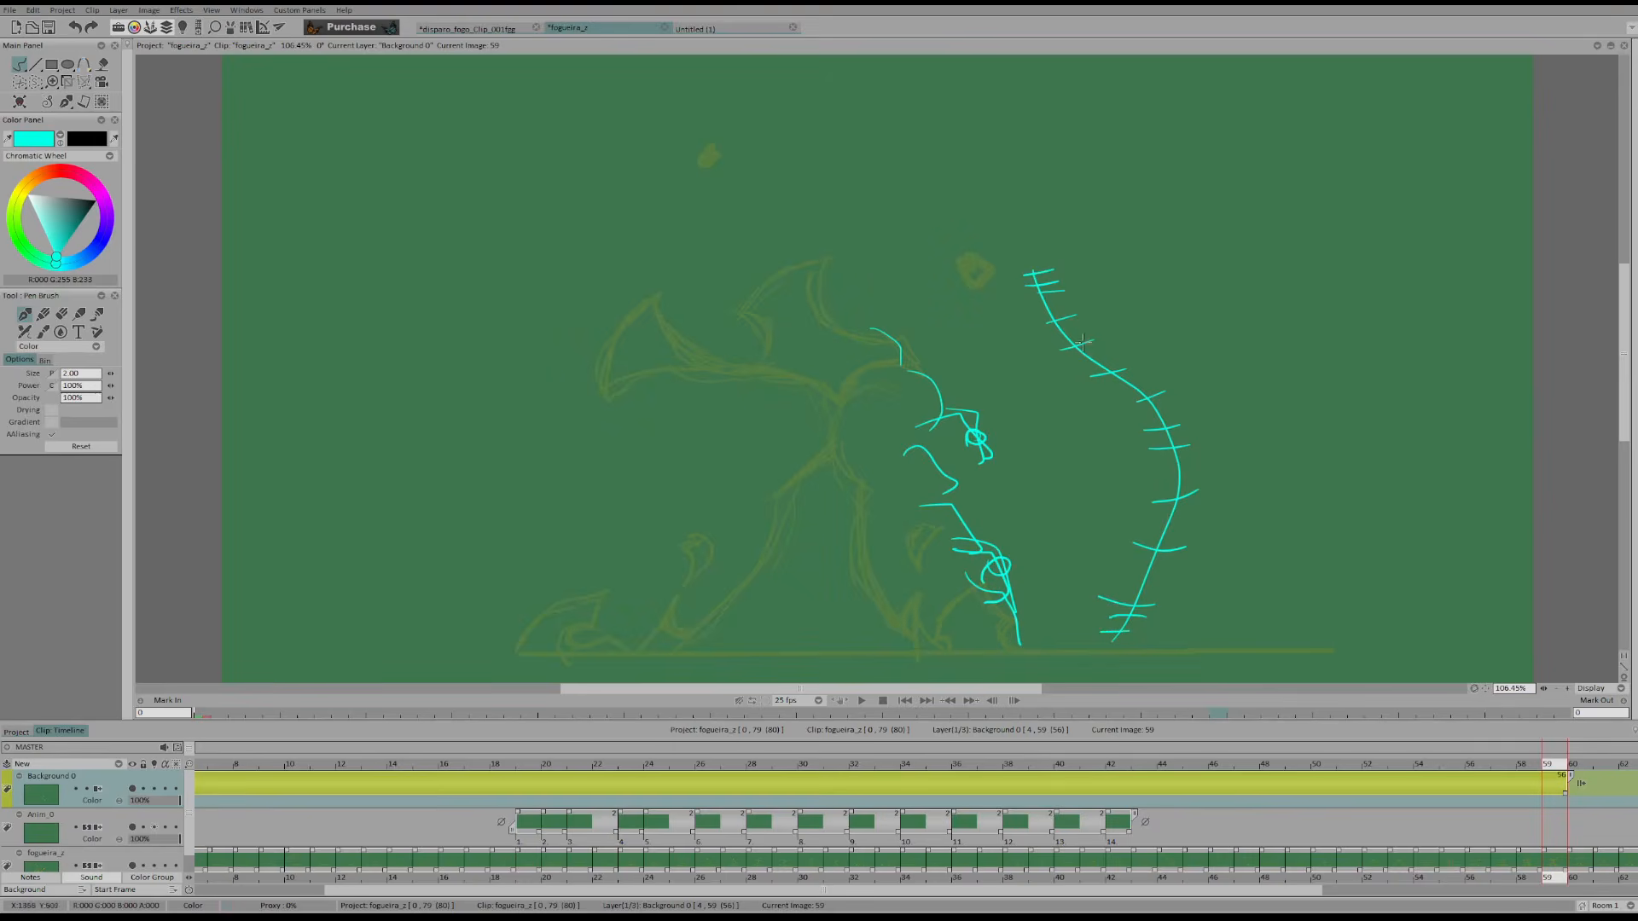
key(shift+d)
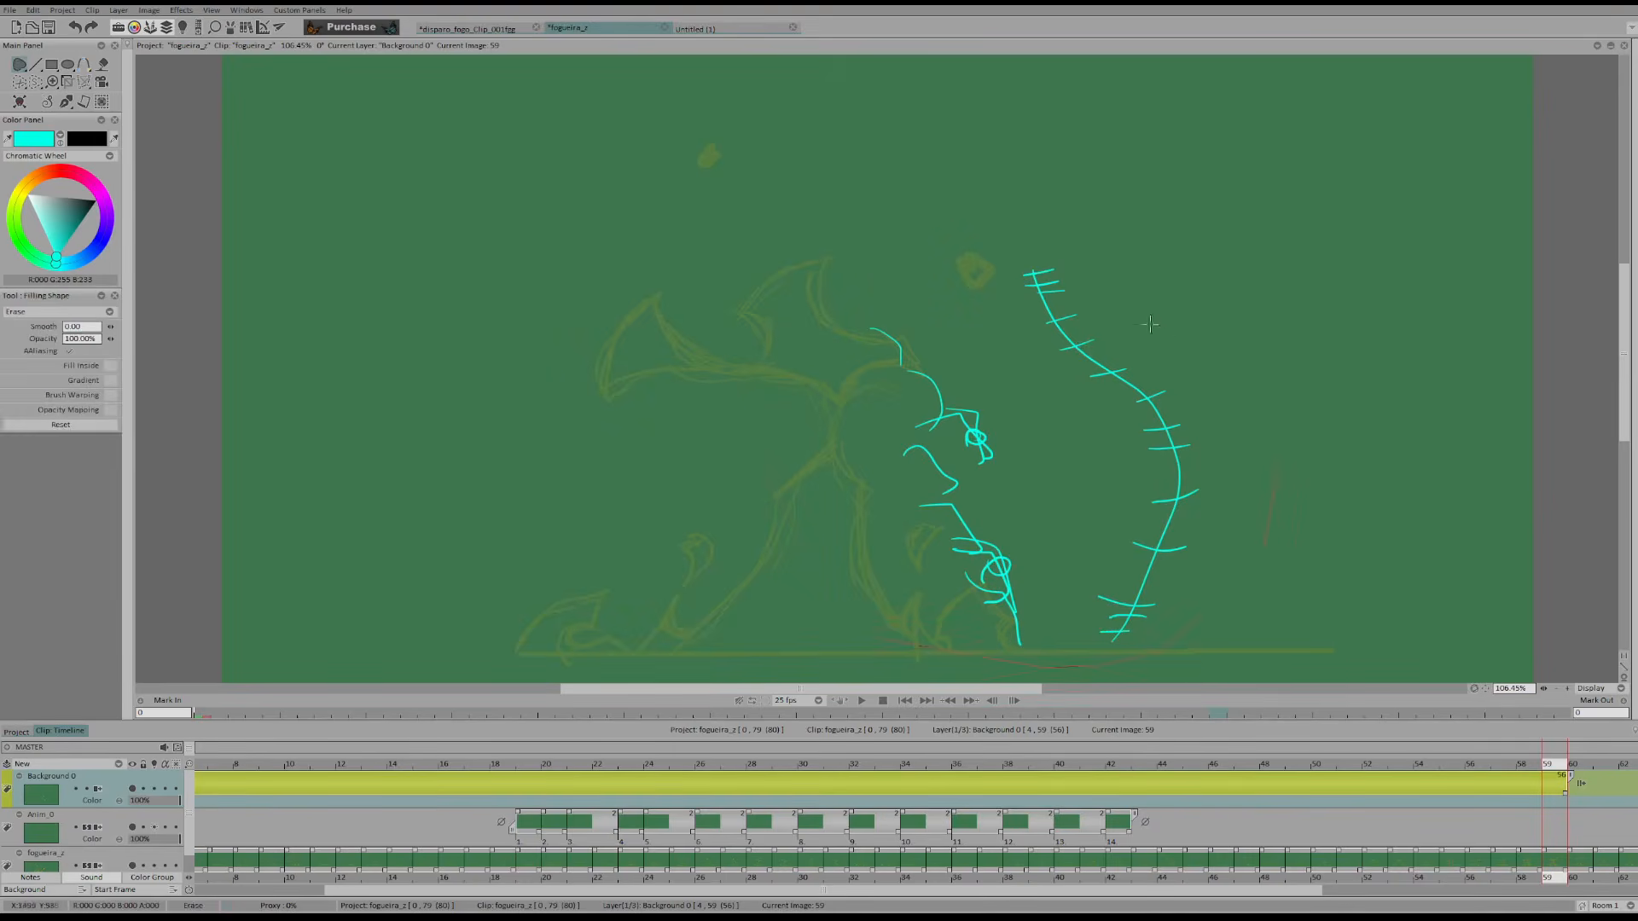
drag(1166, 334, 853, 325)
key(Return)
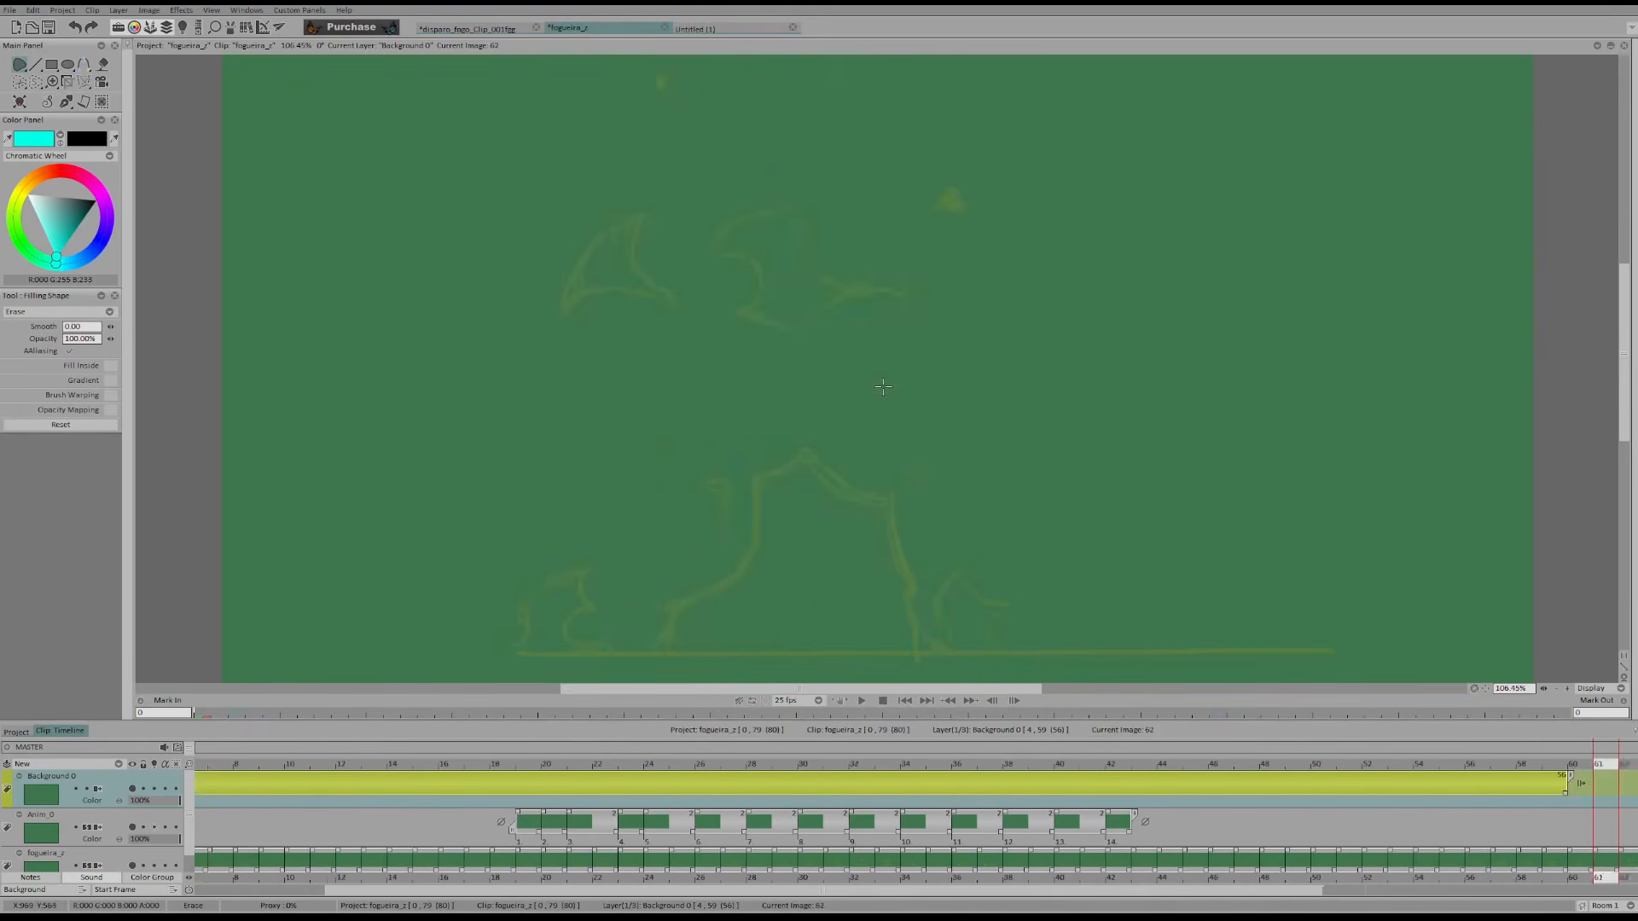
Circle the detached flame pieces of the faded original on frame 62, and undo the marks
drag(602, 214, 601, 213)
key(b)
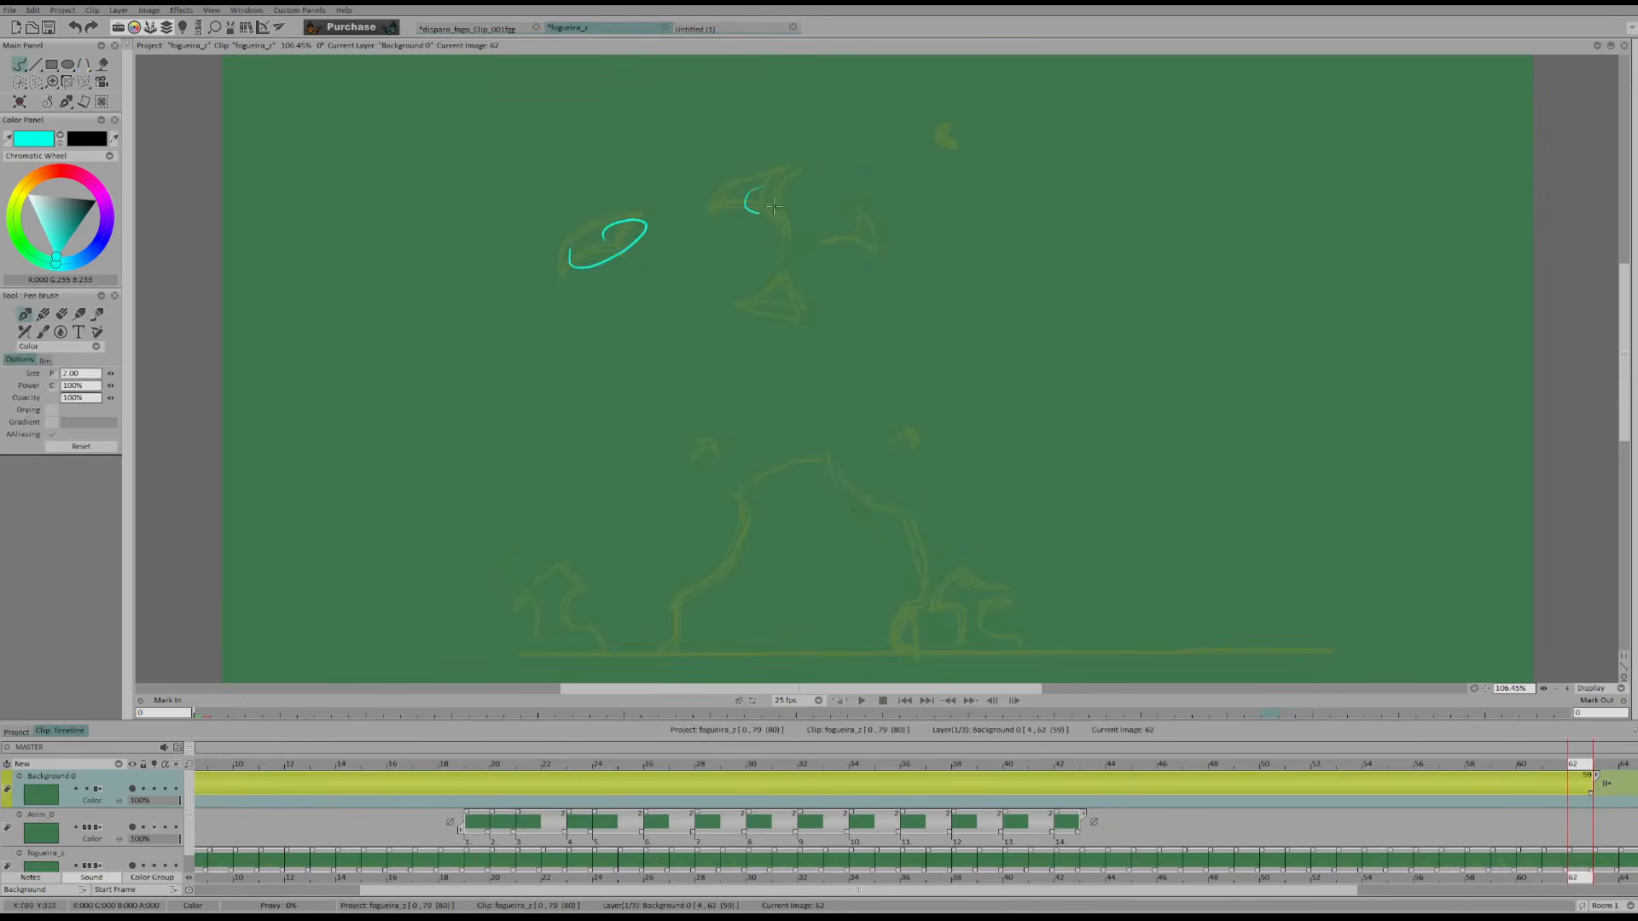
drag(844, 215, 840, 267)
key(ctrl+z)
key(ctrl+z)
key(ctrl+z)
key(ctrl+z)
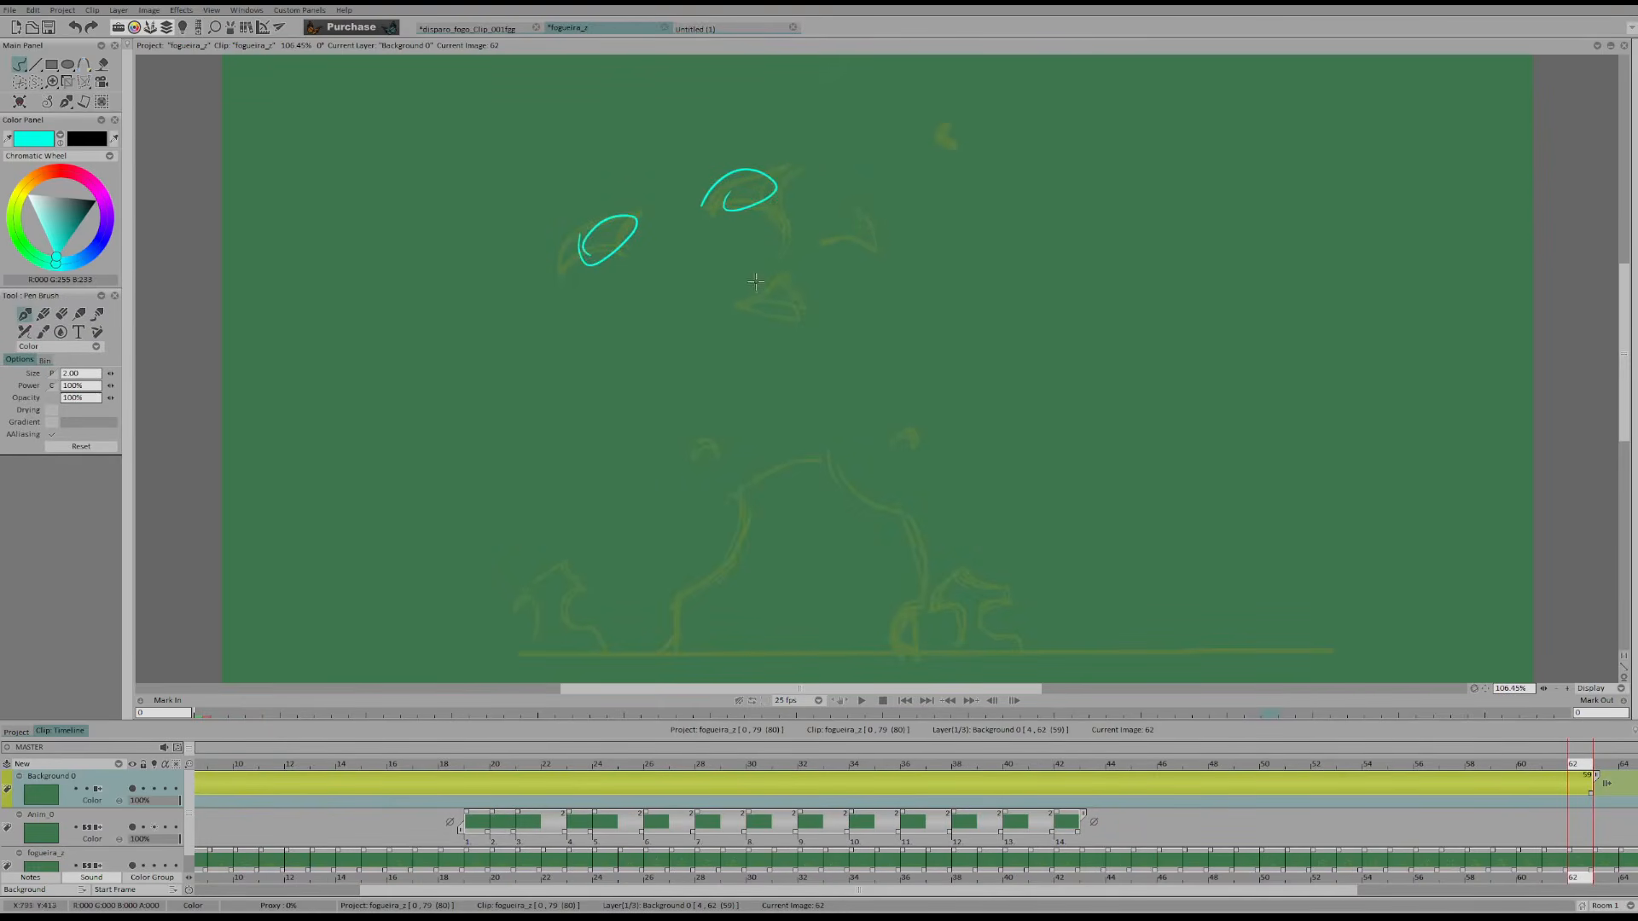
key(ctrl+z)
key(ctrl+z)
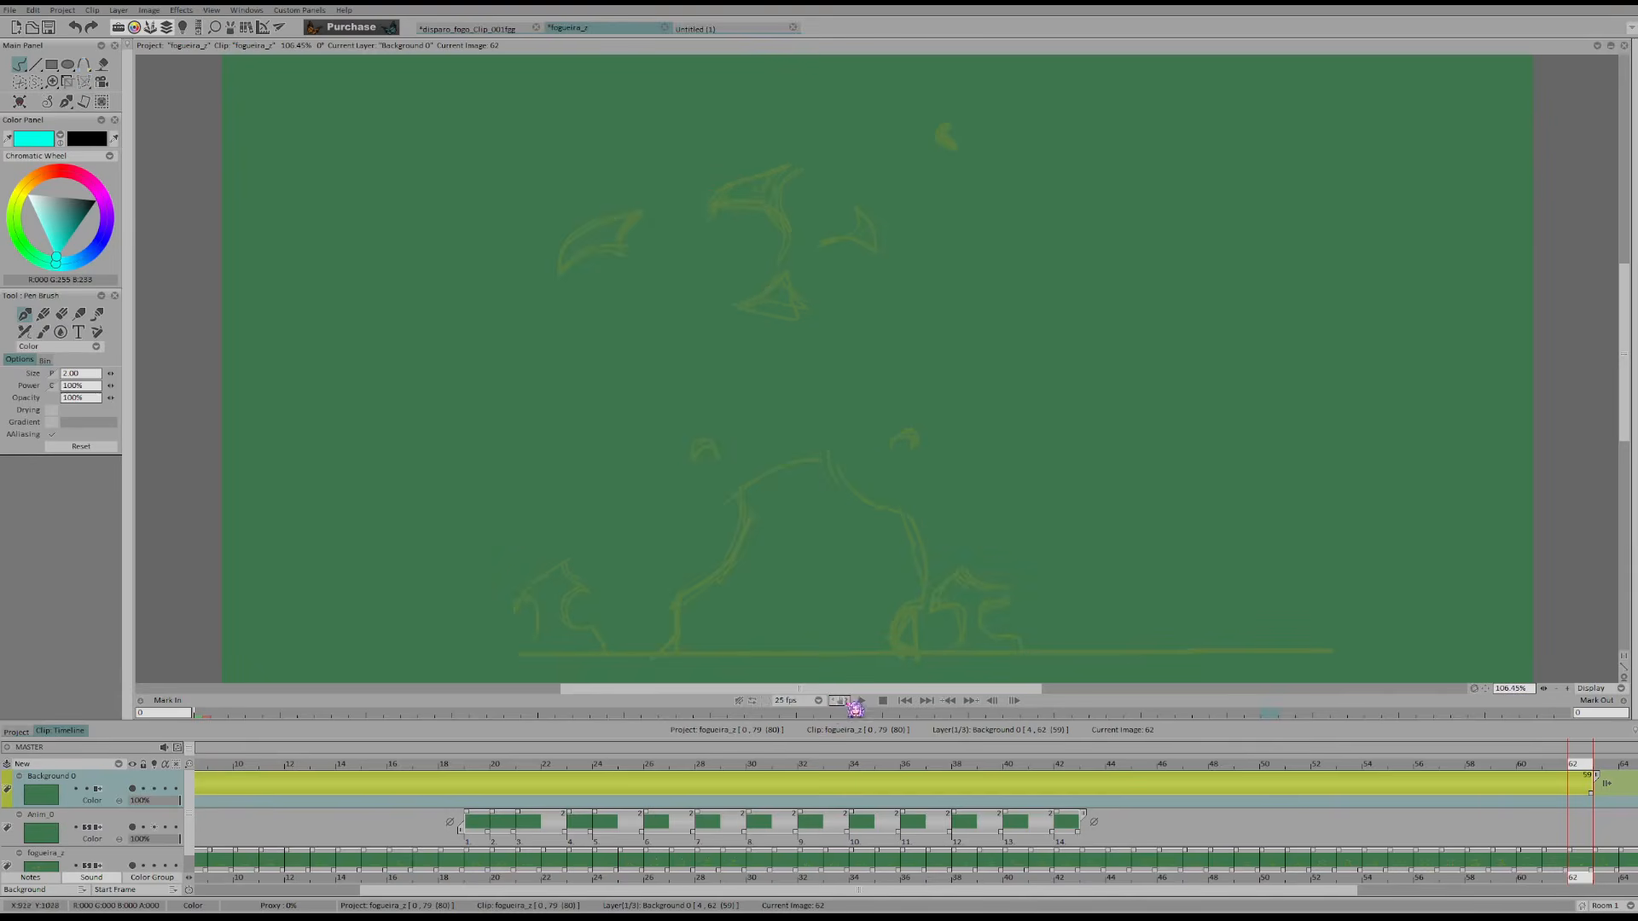
Play back the bonfire animation, and step through the faded original's frames to frame 64
click(862, 700)
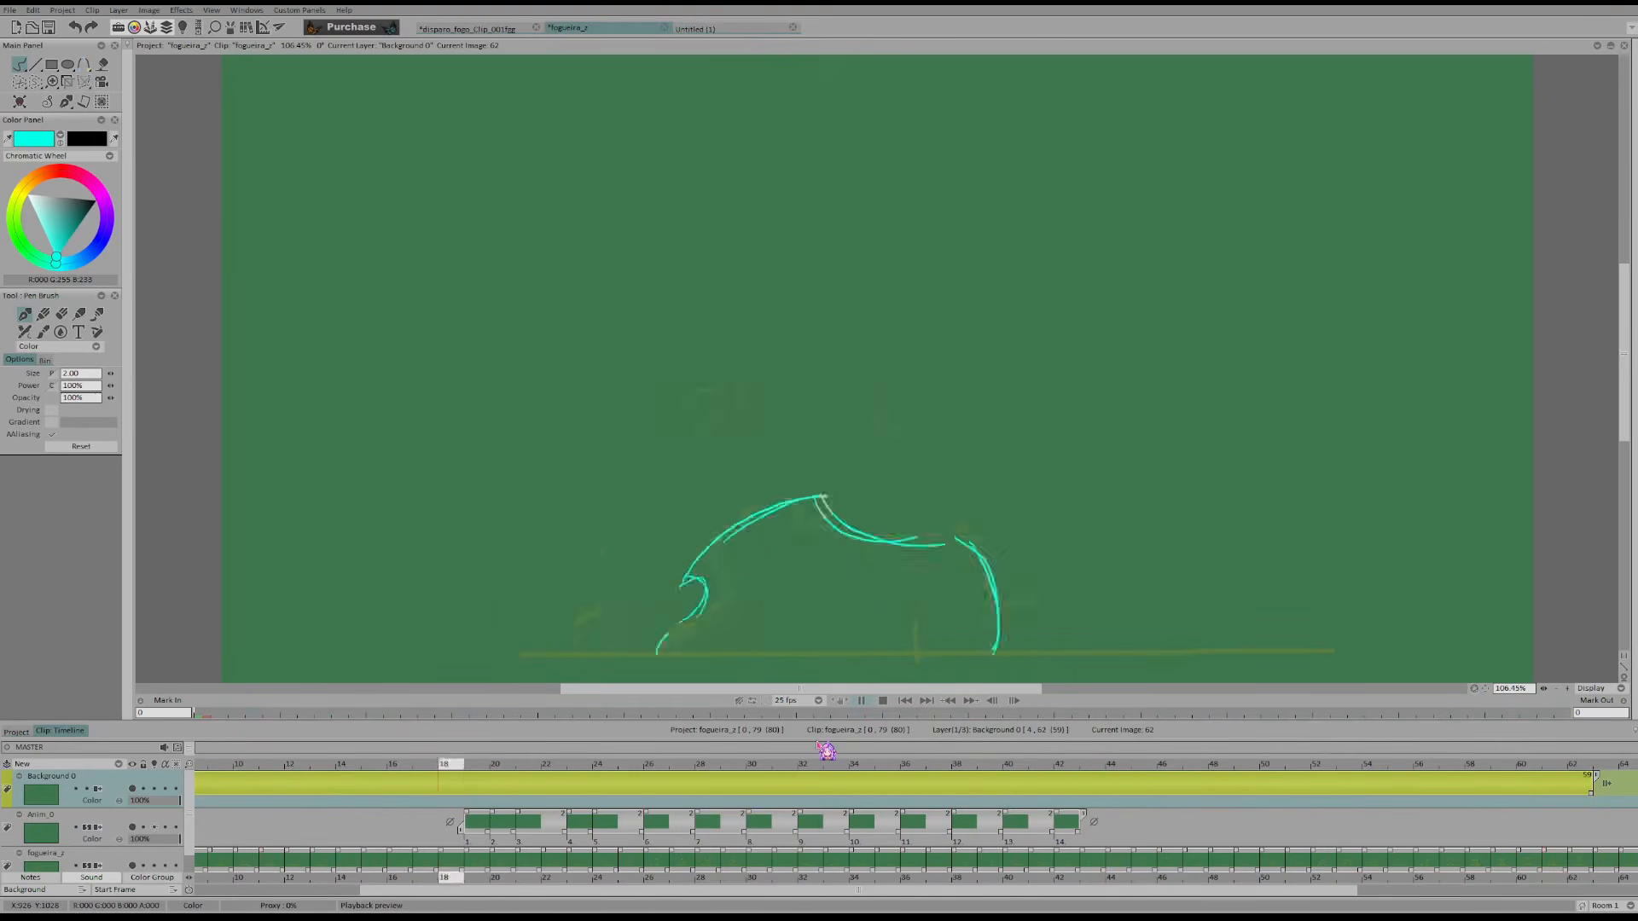
click(751, 505)
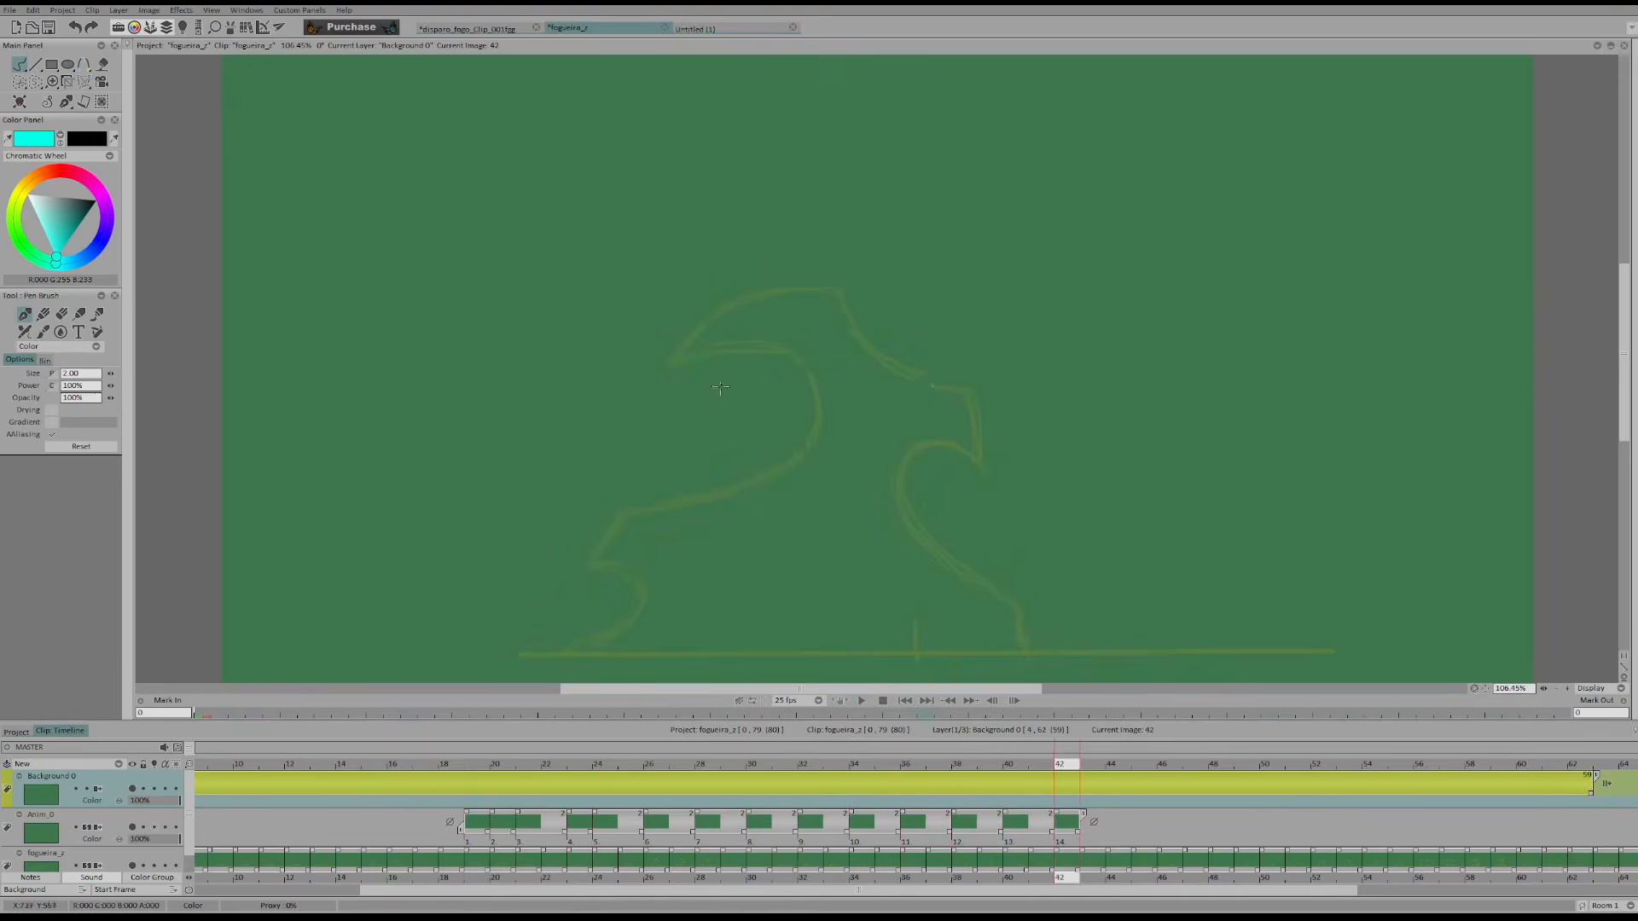
key(Right)
key(Right)
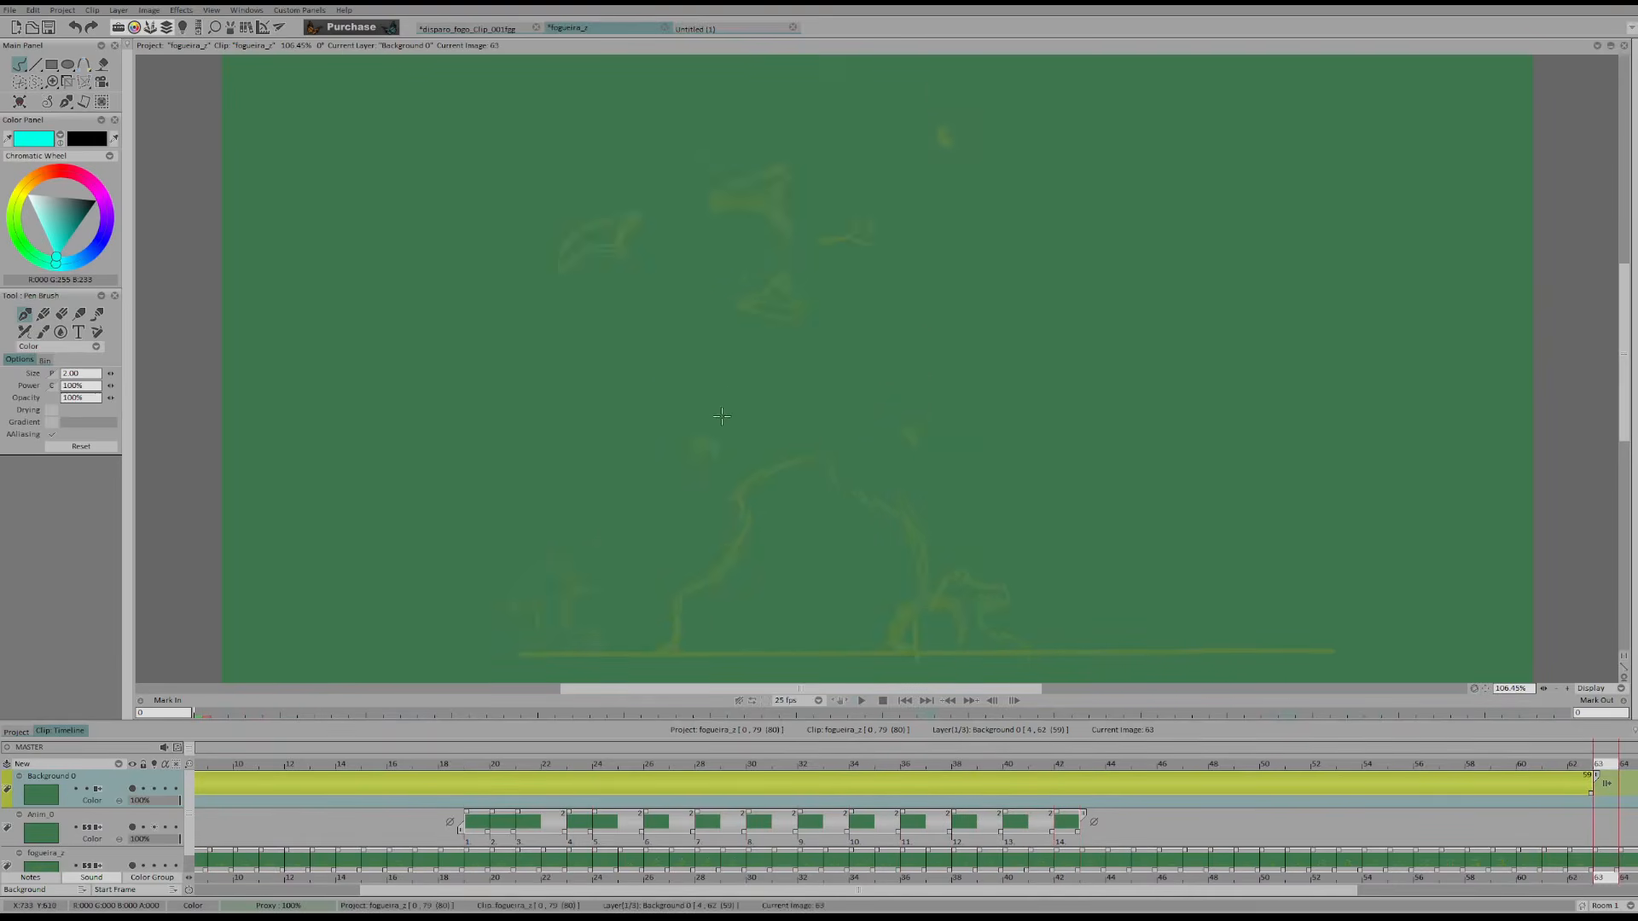
Circle the hollows along the lower sides of the flame on frame 64, and undo the marks
mouse_move(689, 532)
mouse_down()
mouse_move(698, 518)
mouse_move(704, 536)
mouse_up()
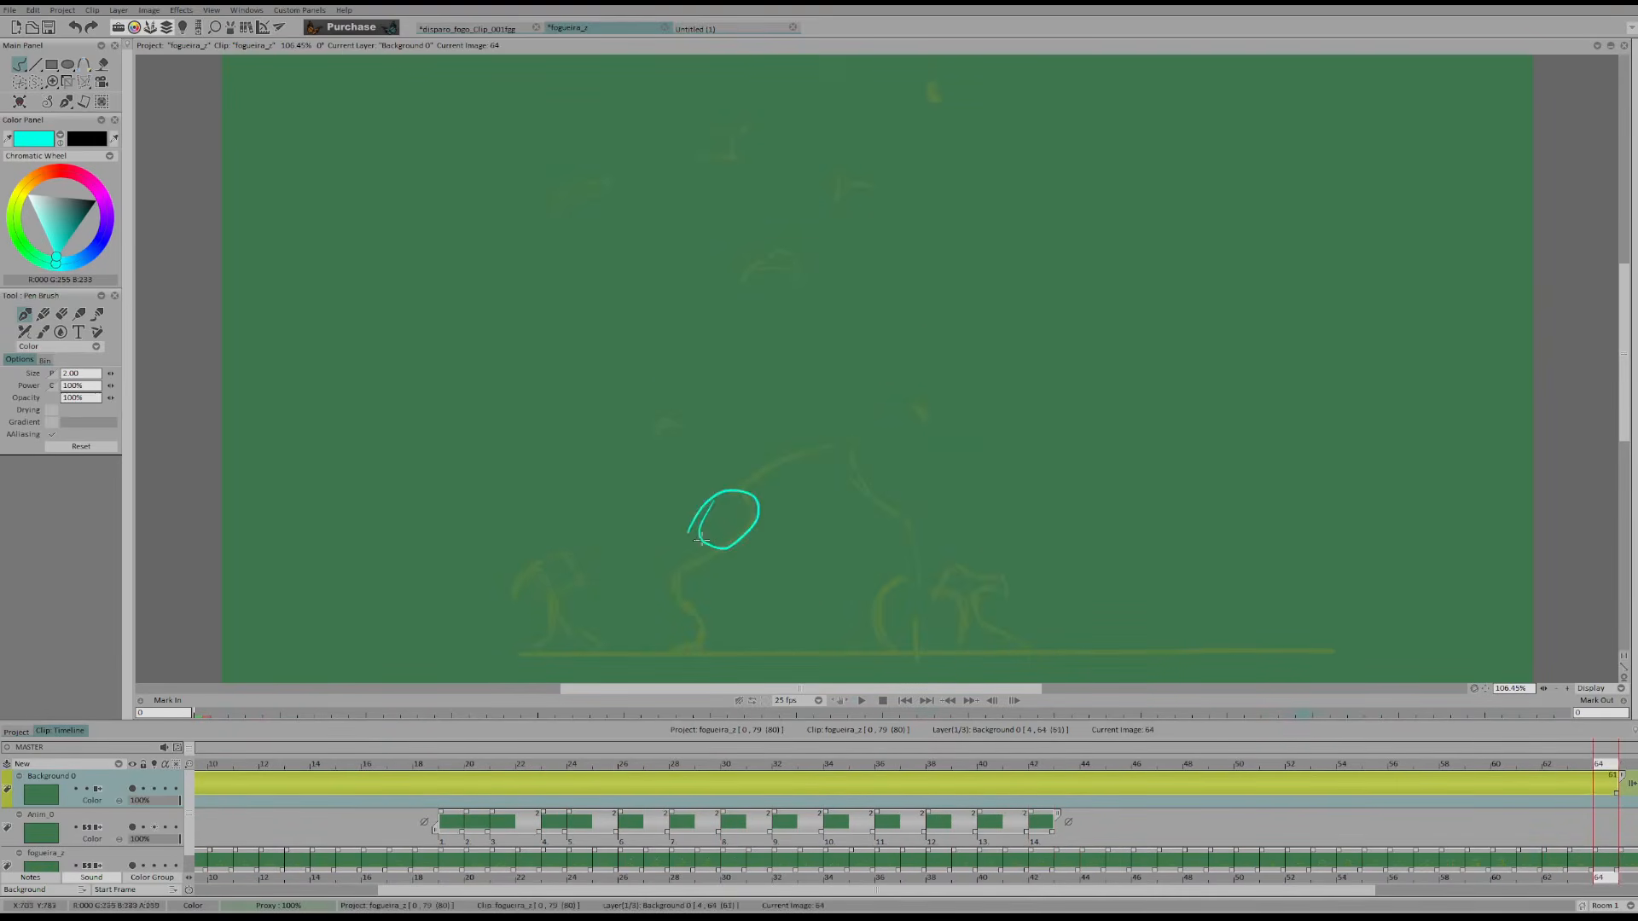
drag(845, 608, 883, 602)
key(ctrl+z)
key(ctrl+z)
key(ctrl+z)
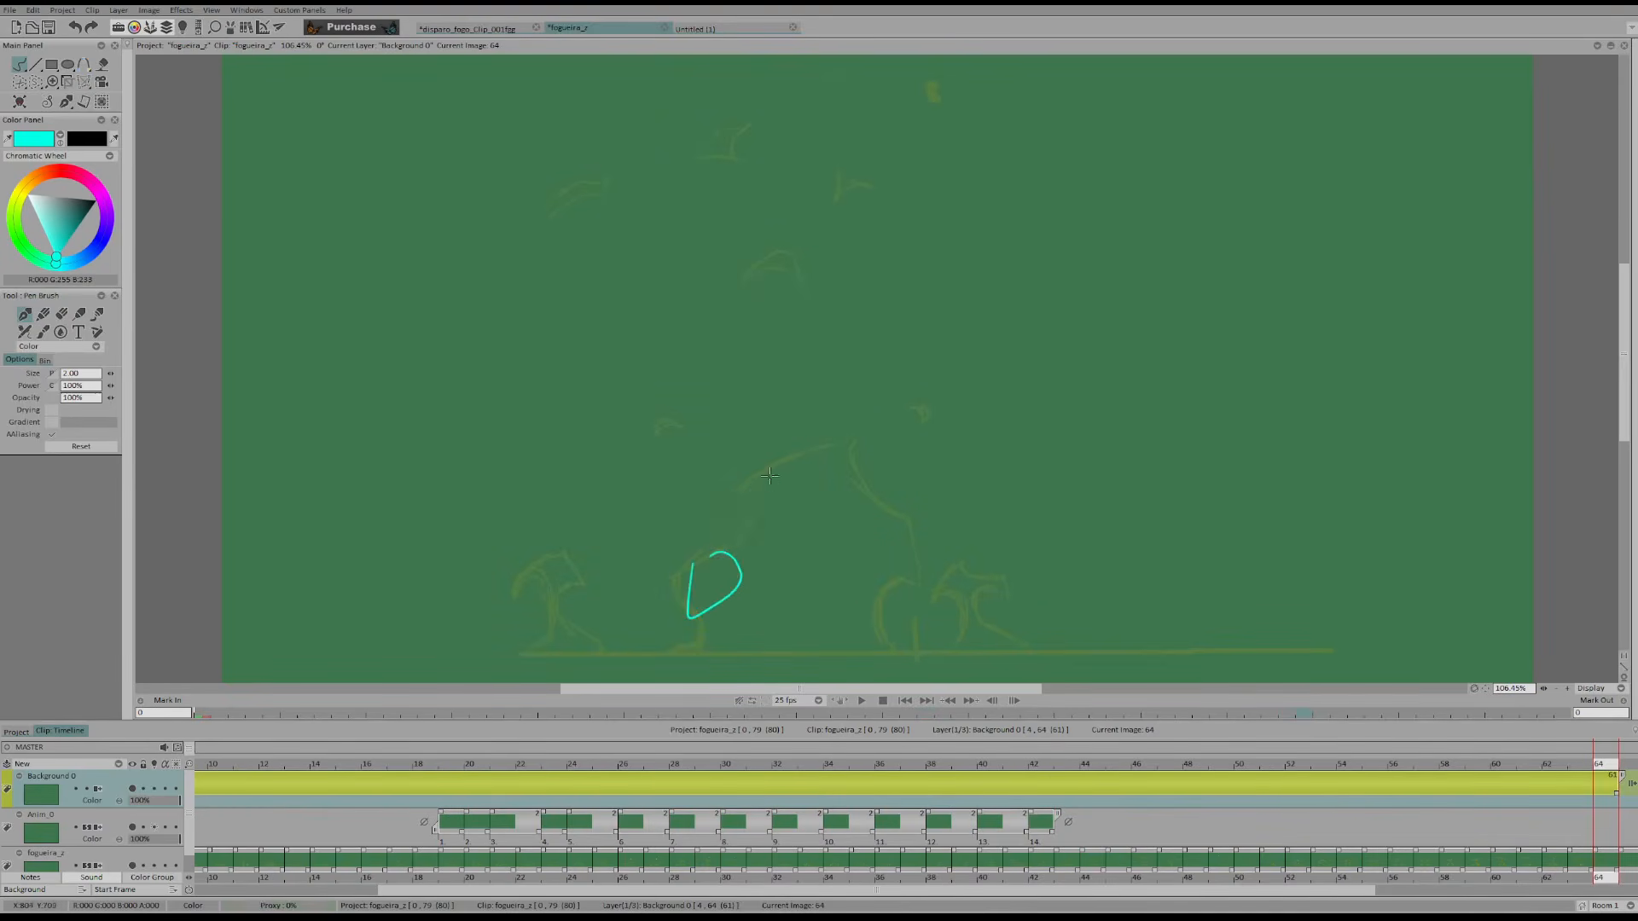
key(ctrl+z)
key(ctrl+z)
key(ctrl+z)
Trace the inward curves at both sides of the flame's base on frame 68, and remove the marks
key(Right)
key(Right)
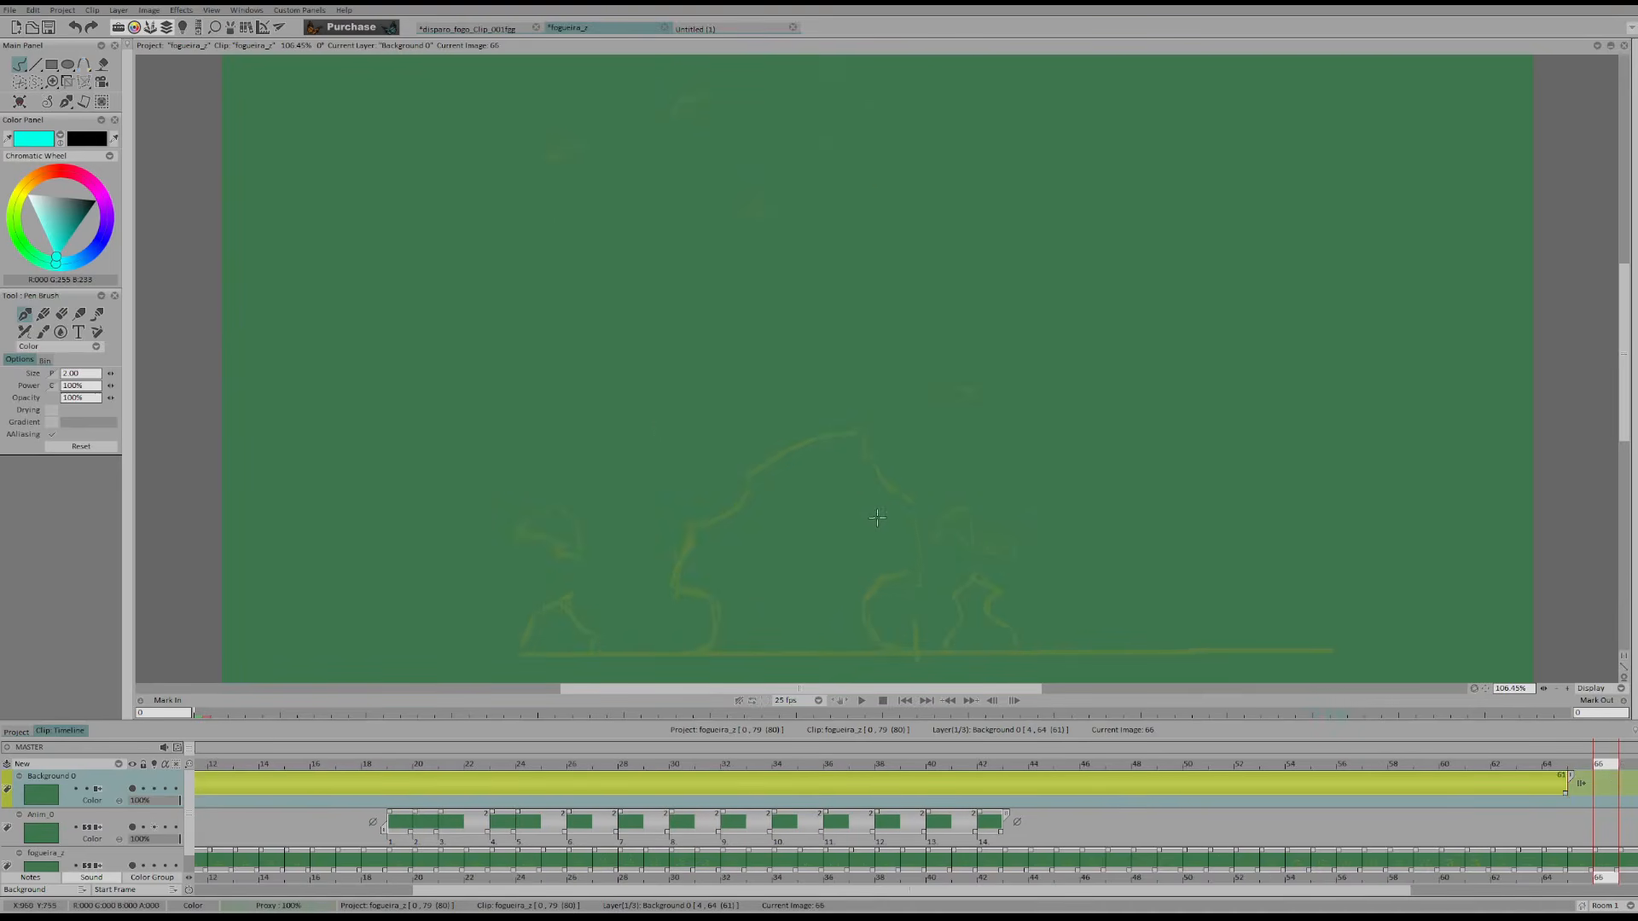
key(Right)
key(Right)
drag(663, 589, 725, 624)
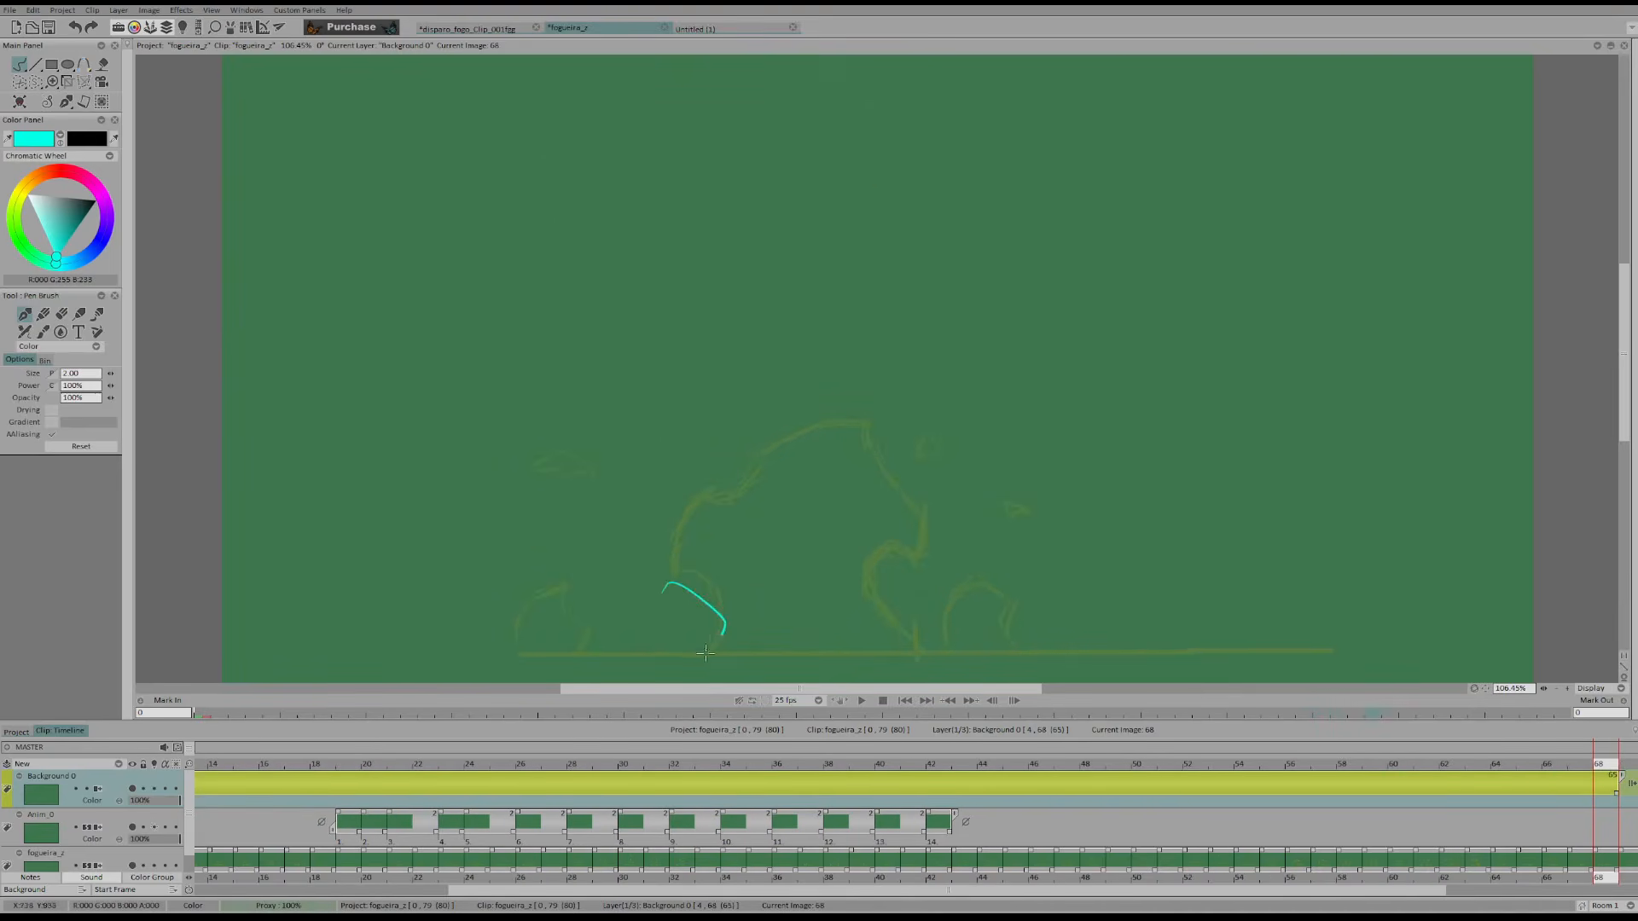
drag(868, 578, 878, 592)
key(Delete)
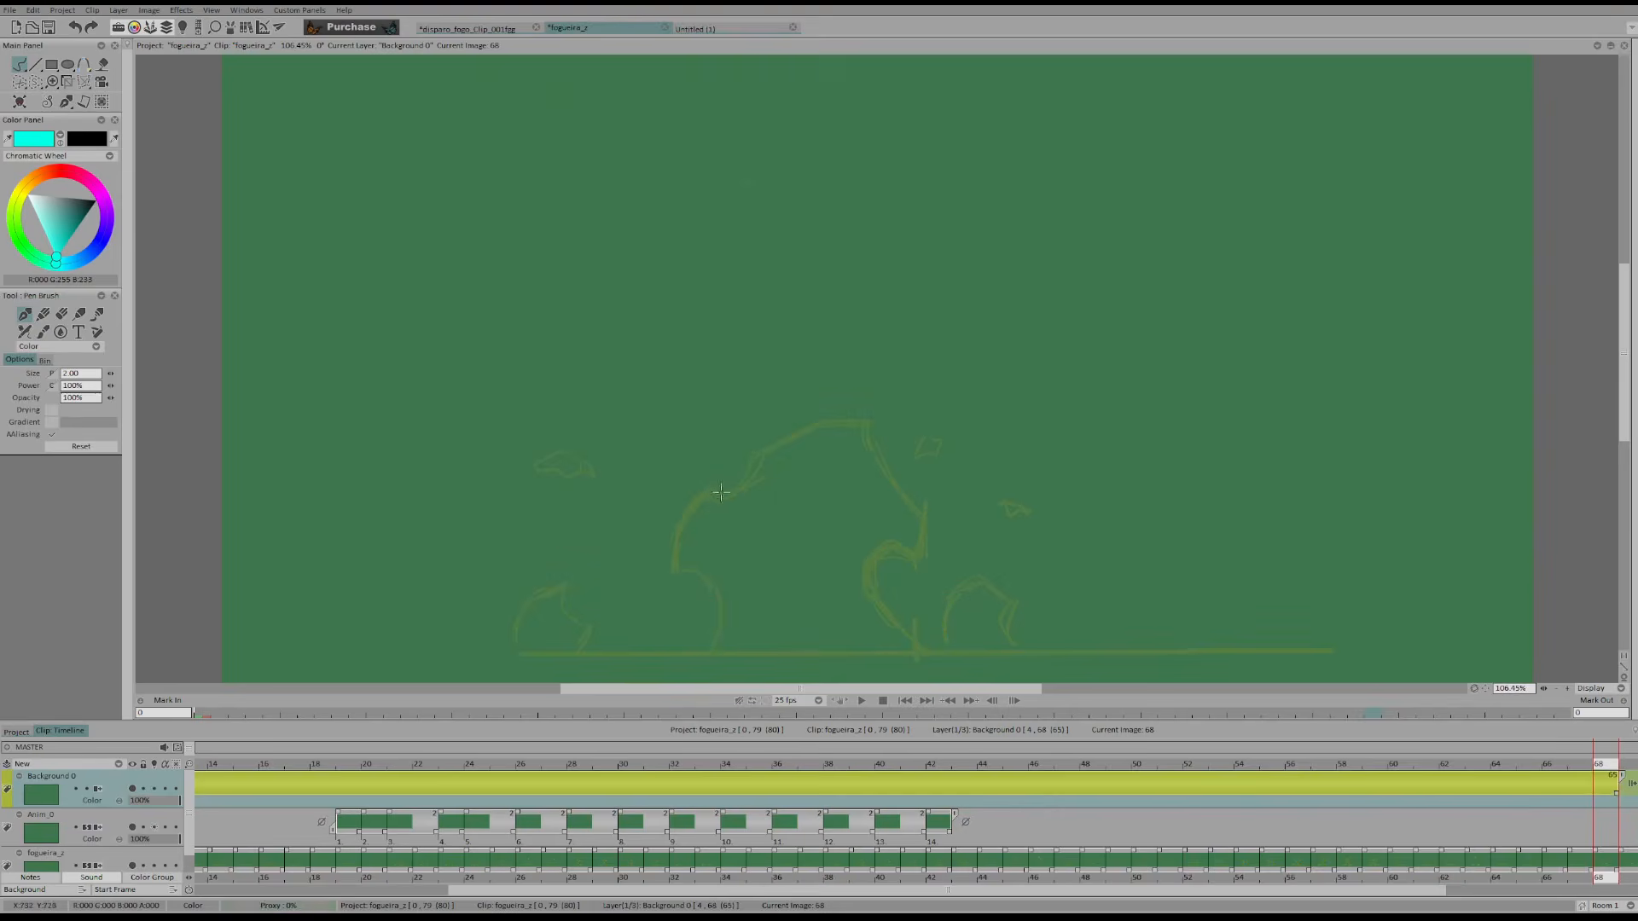